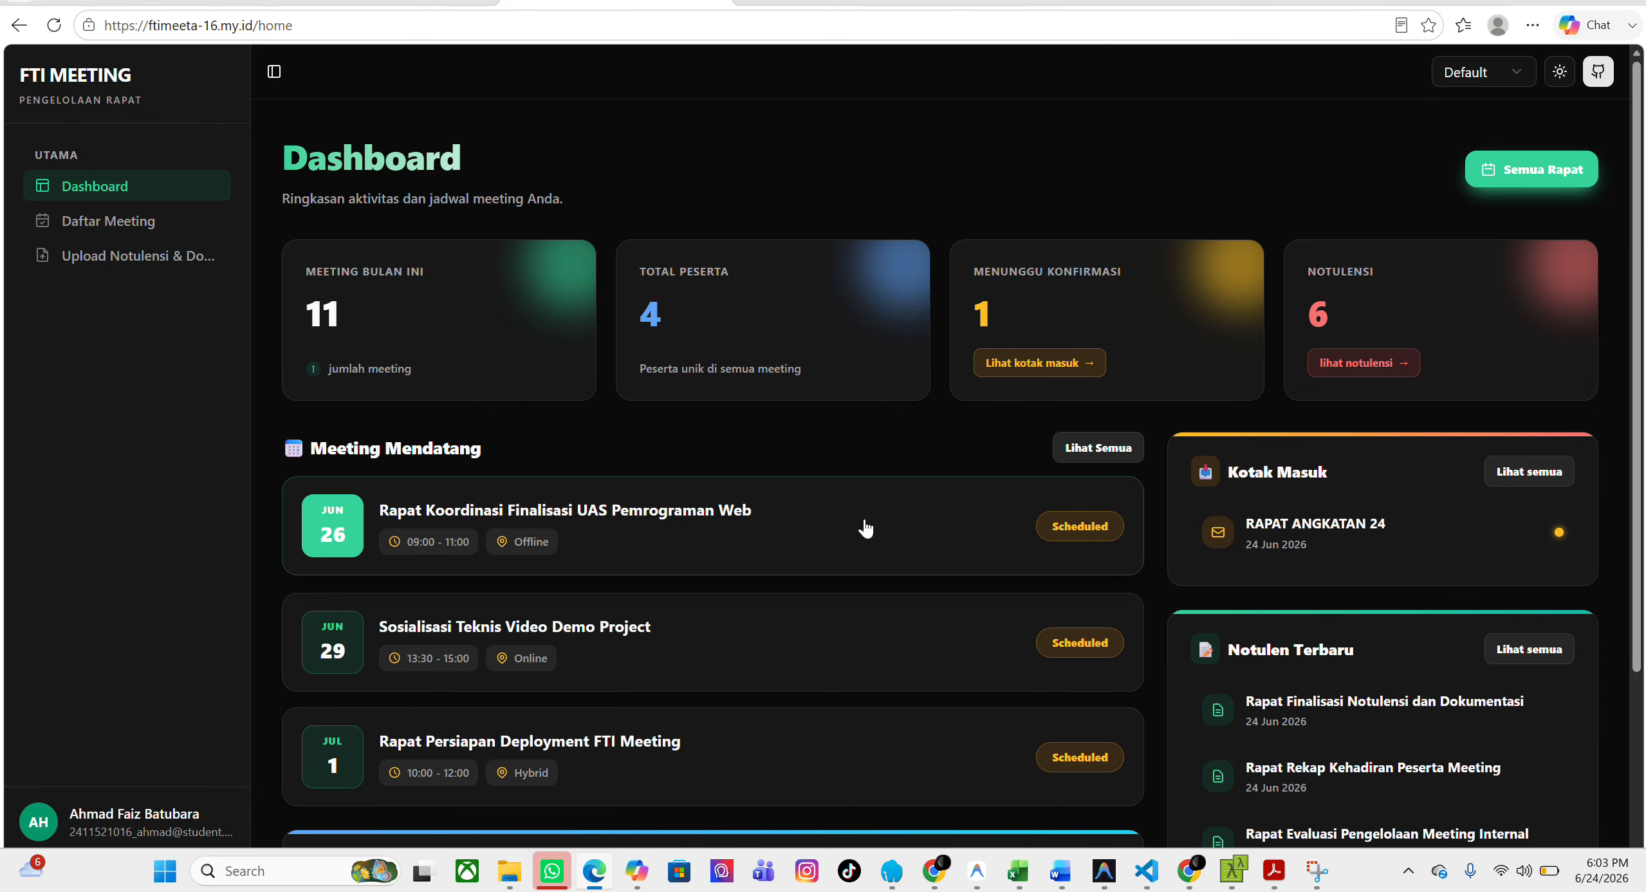
# Review the dashboard's upcoming meetings, inbox, recent minutes, and the June and July bars in the Rapat per Bulan chart.
pyautogui.scroll(-2, 866, 527)
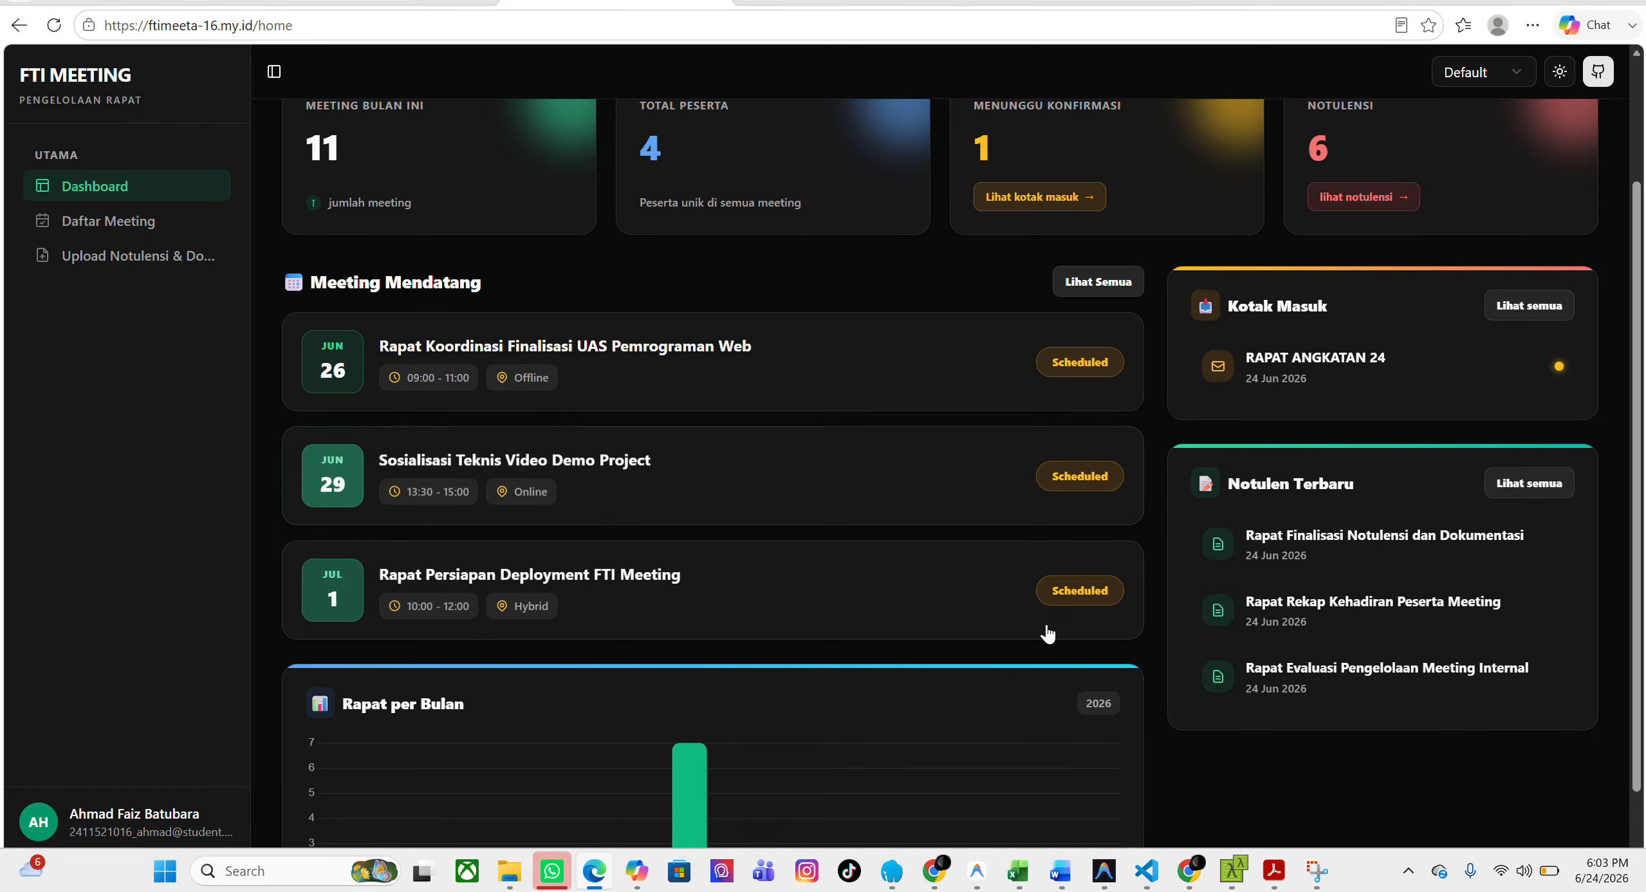
pyautogui.scroll(-1, 1034, 651)
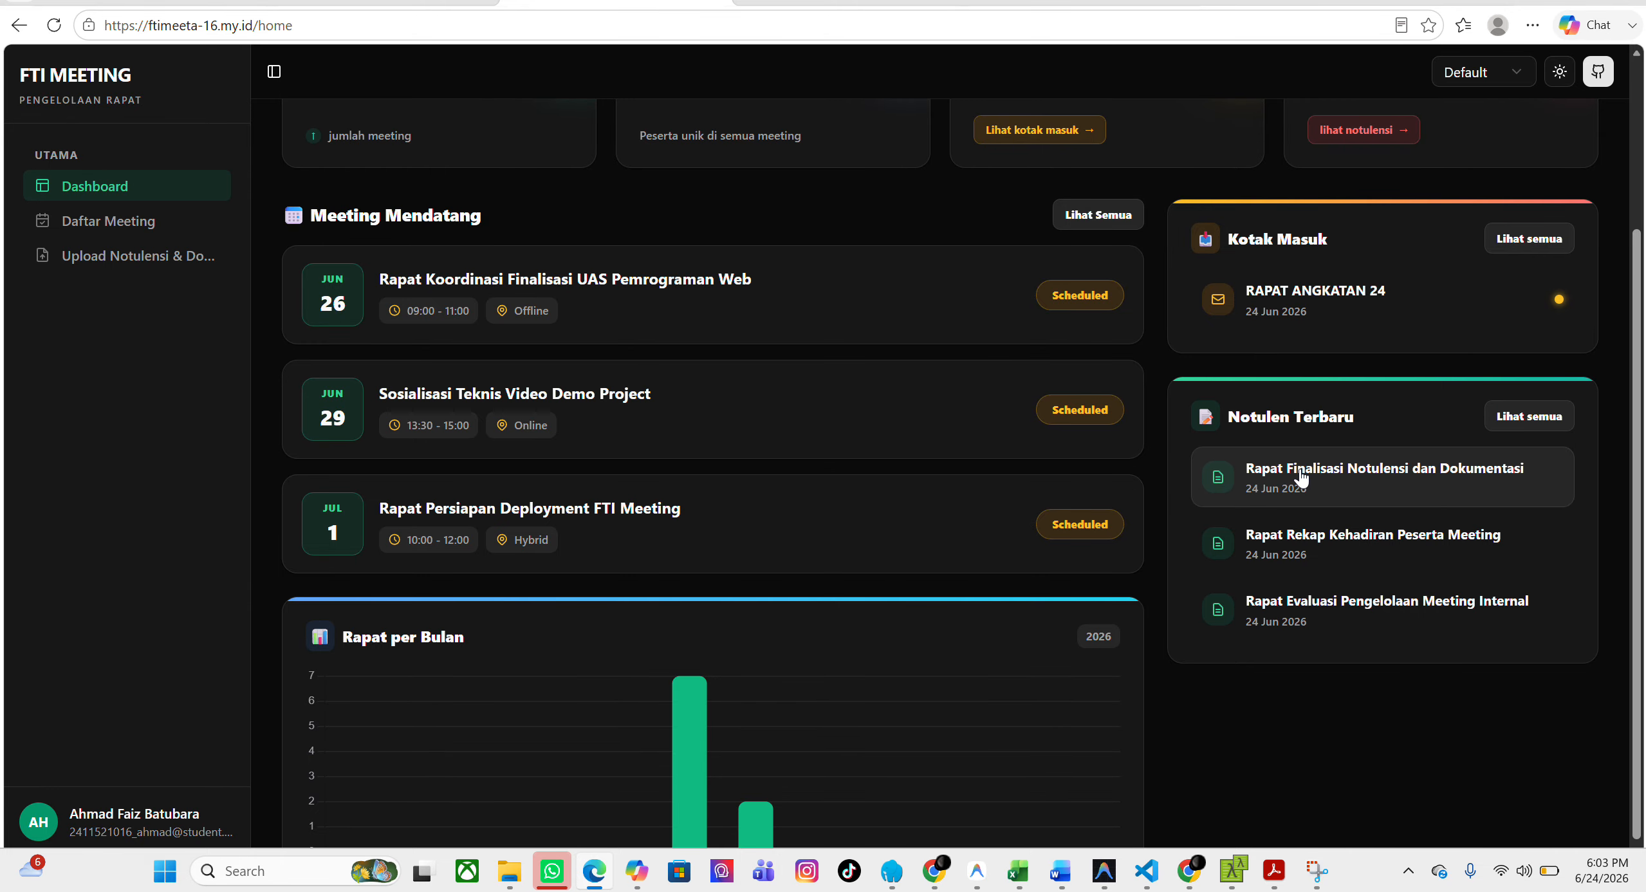
pyautogui.scroll(-1, 999, 587)
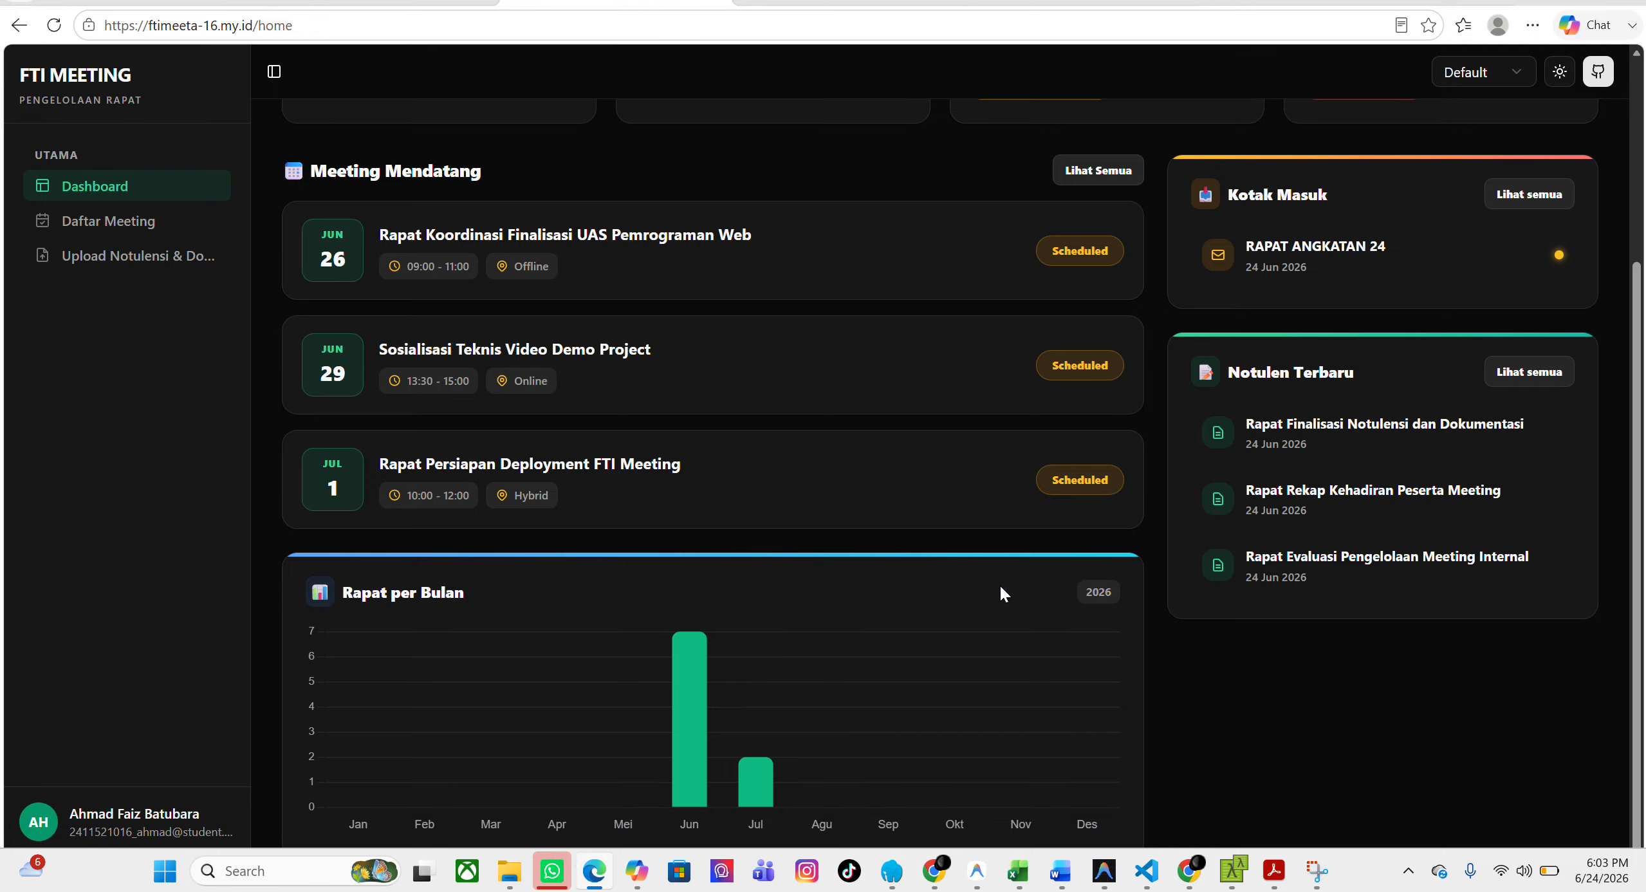
pyautogui.moveTo(695, 665)
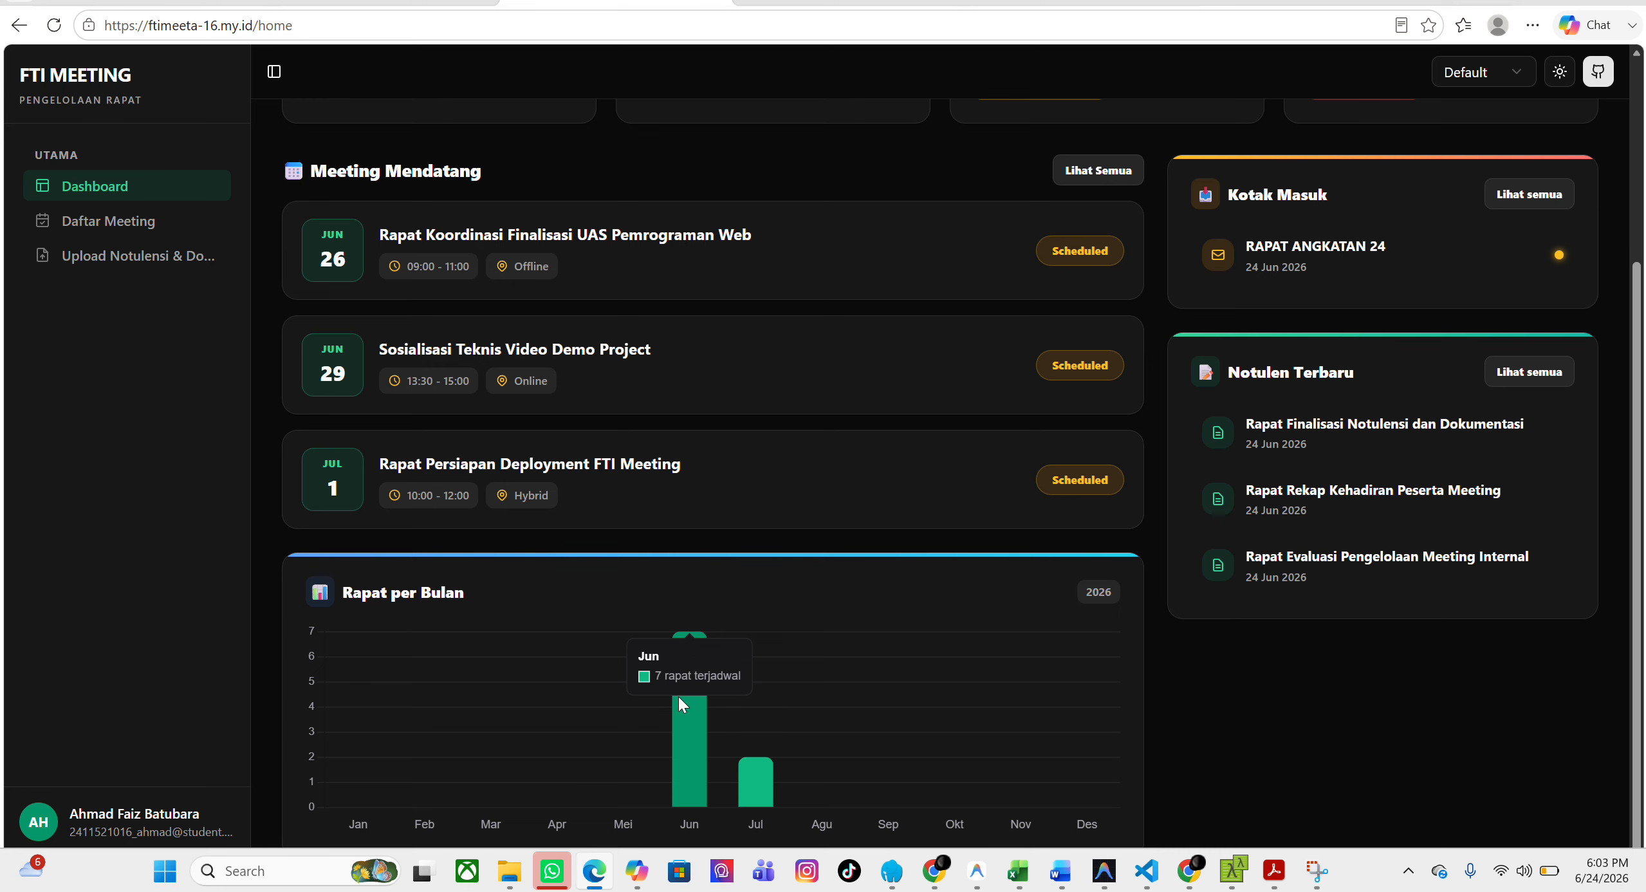
pyautogui.moveTo(765, 785)
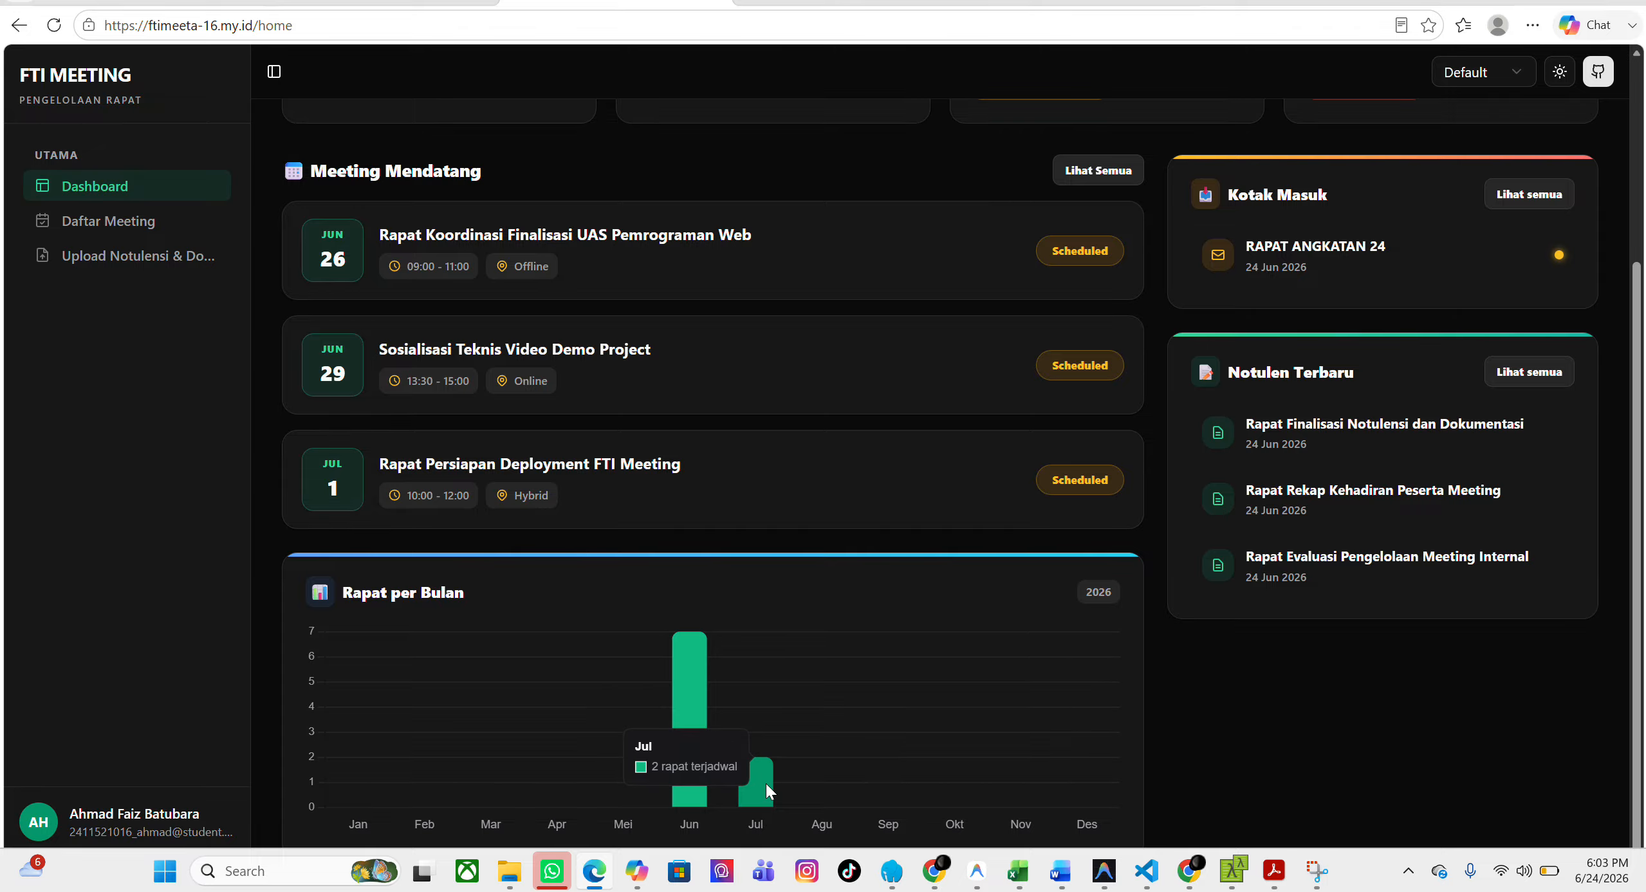
pyautogui.scroll(5, 813, 634)
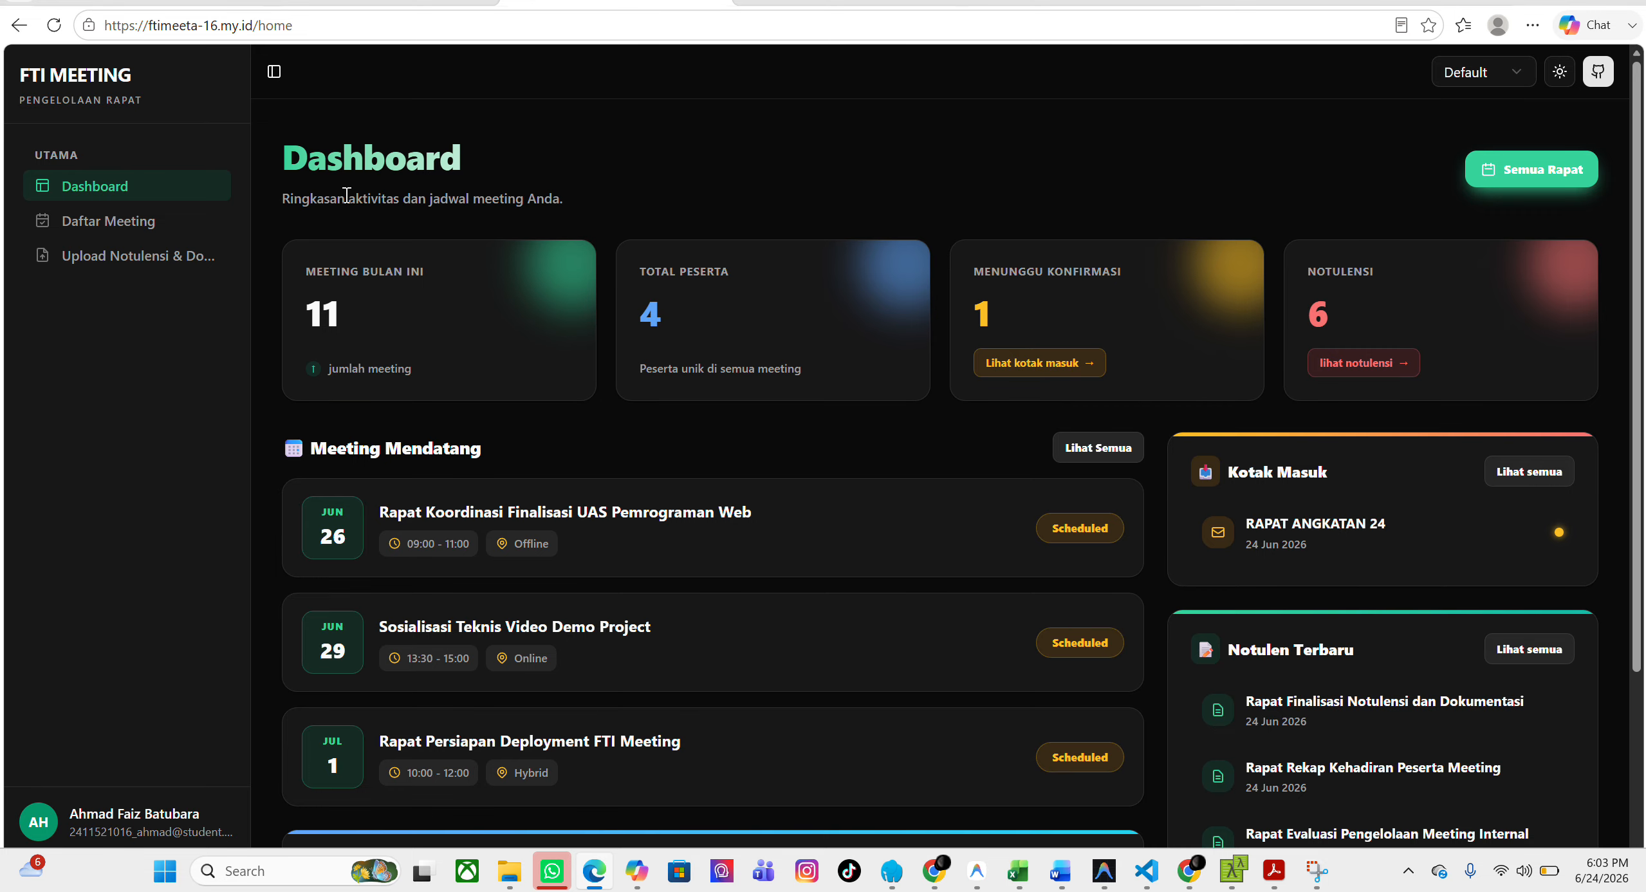
# Open the Daftar Meeting list, view its second page and return to the previous page.
pyautogui.click(118, 226)
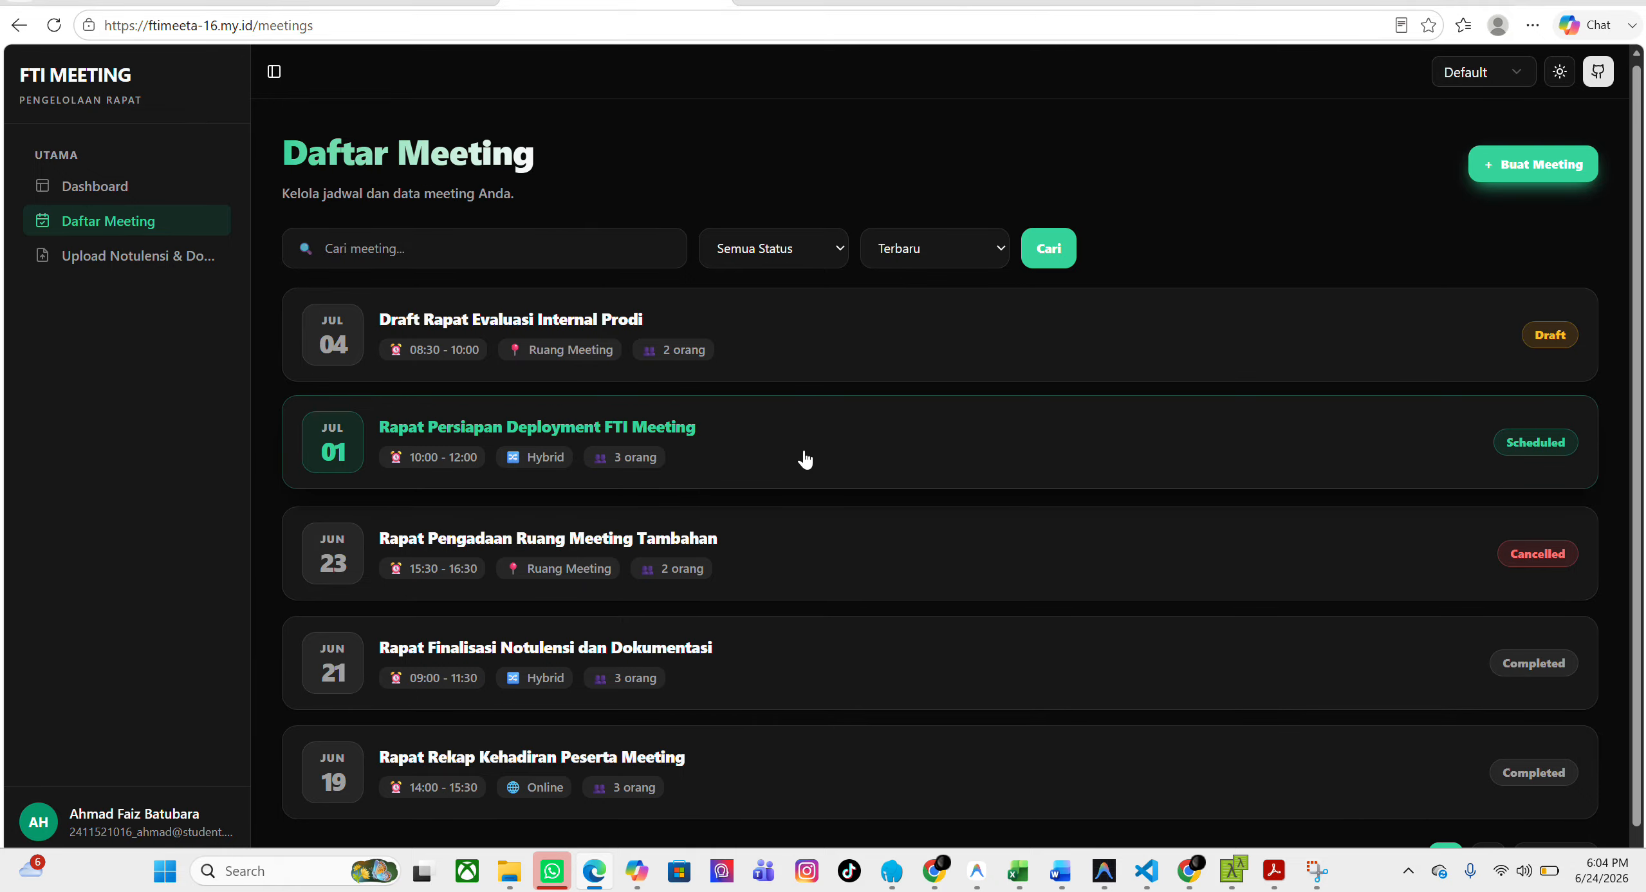
pyautogui.scroll(-1, 801, 458)
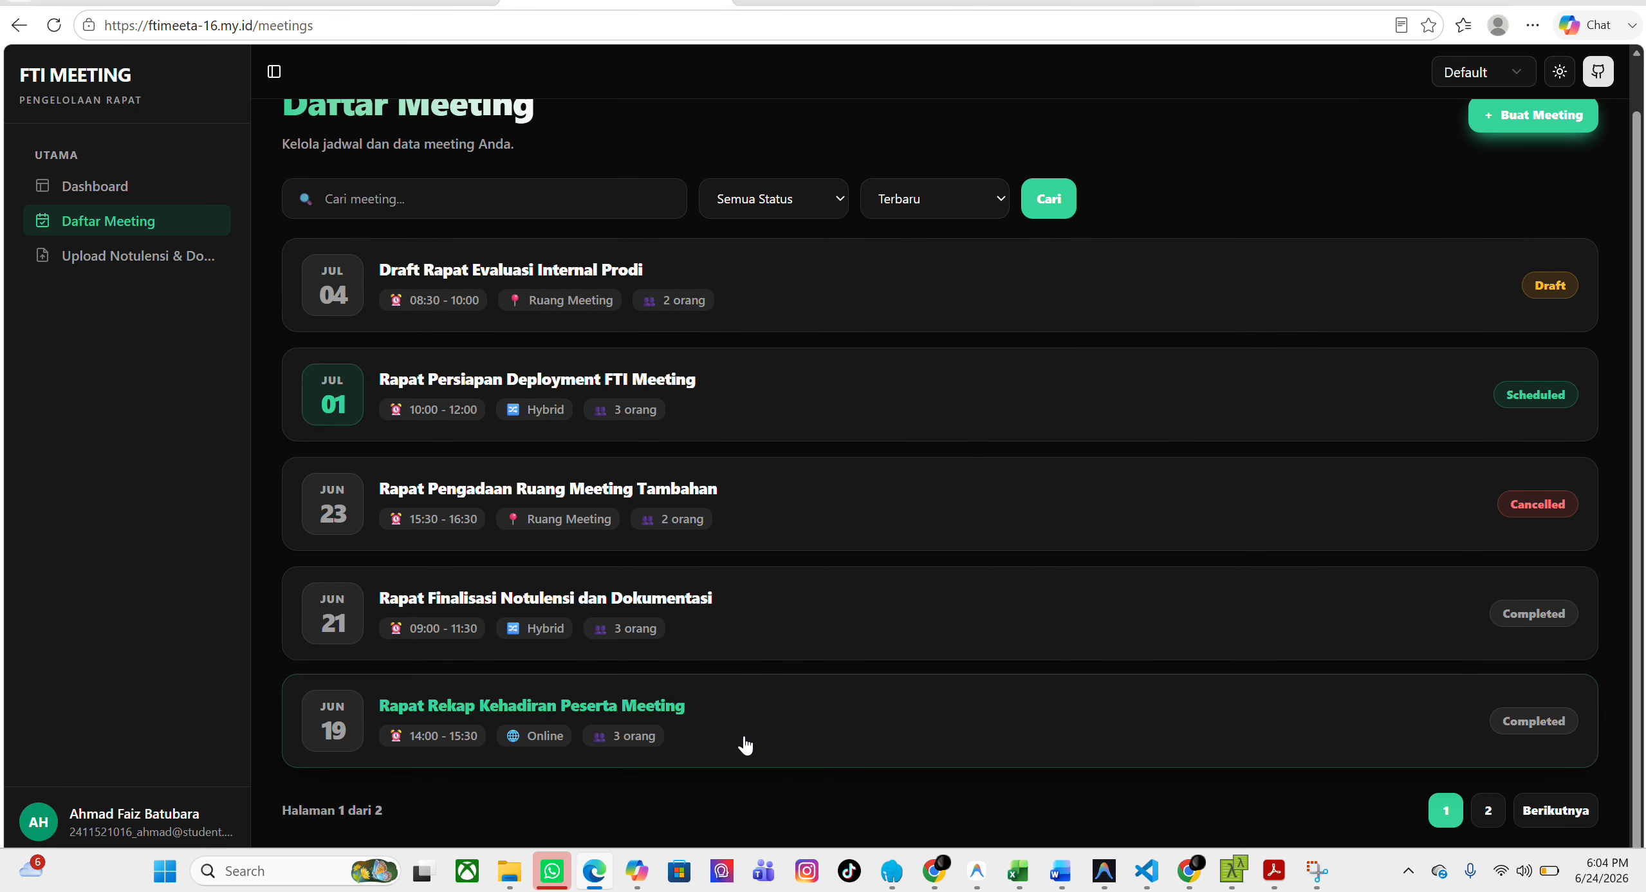
pyautogui.click(1486, 812)
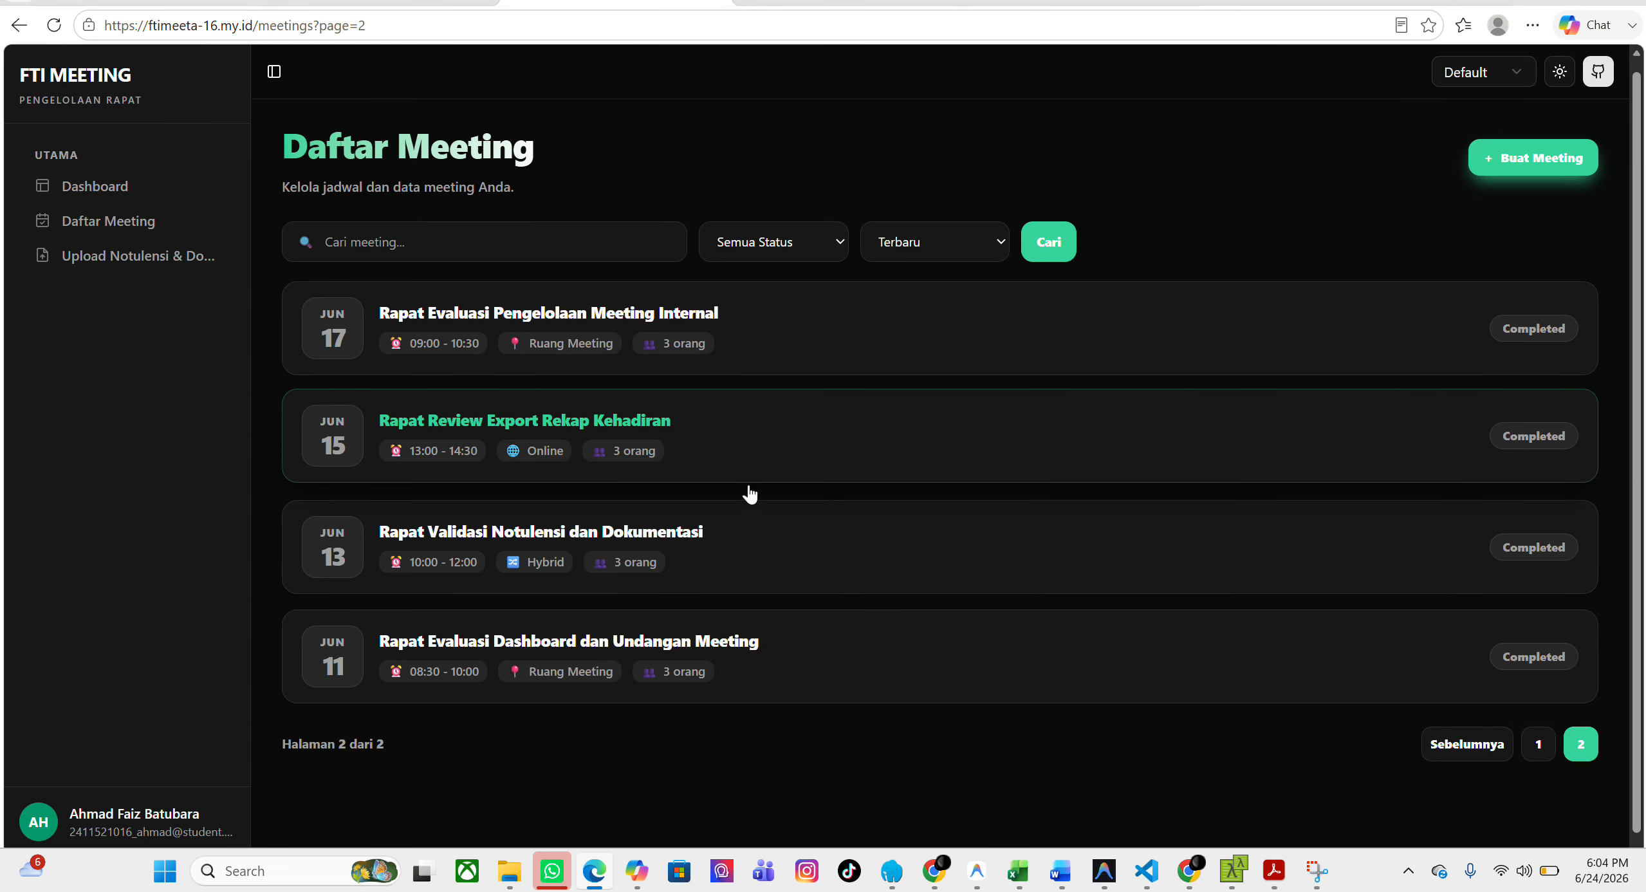
pyautogui.scroll(-1, 750, 494)
pyautogui.click(1457, 703)
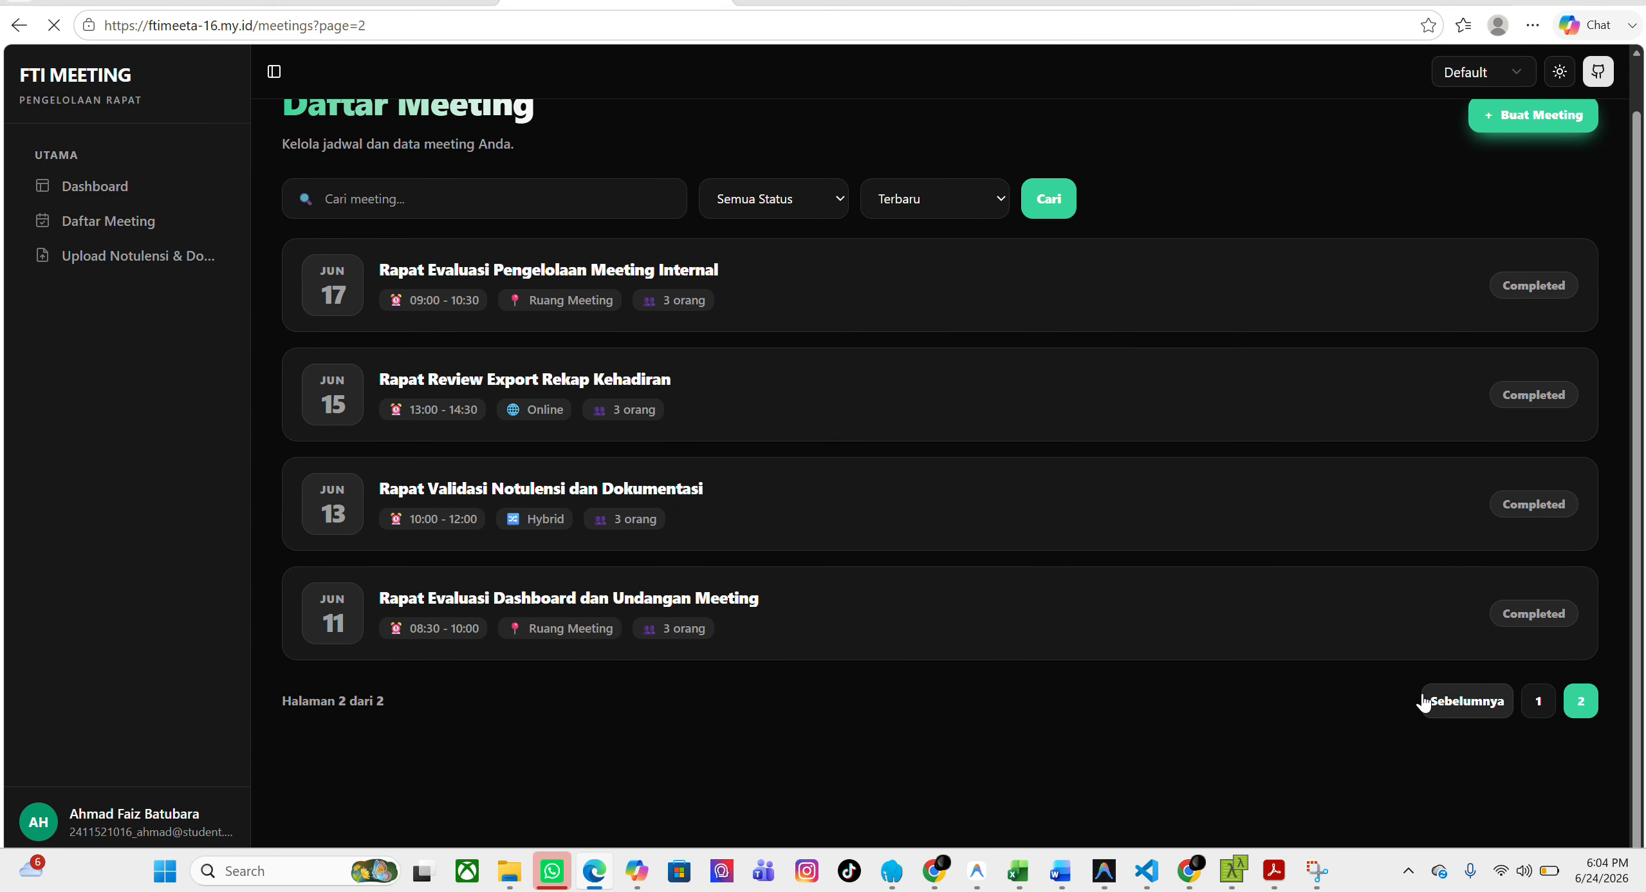
# Filter the meeting list by each status in turn: Draft, Scheduled, Completed and Cancelled.
pyautogui.click(507, 258)
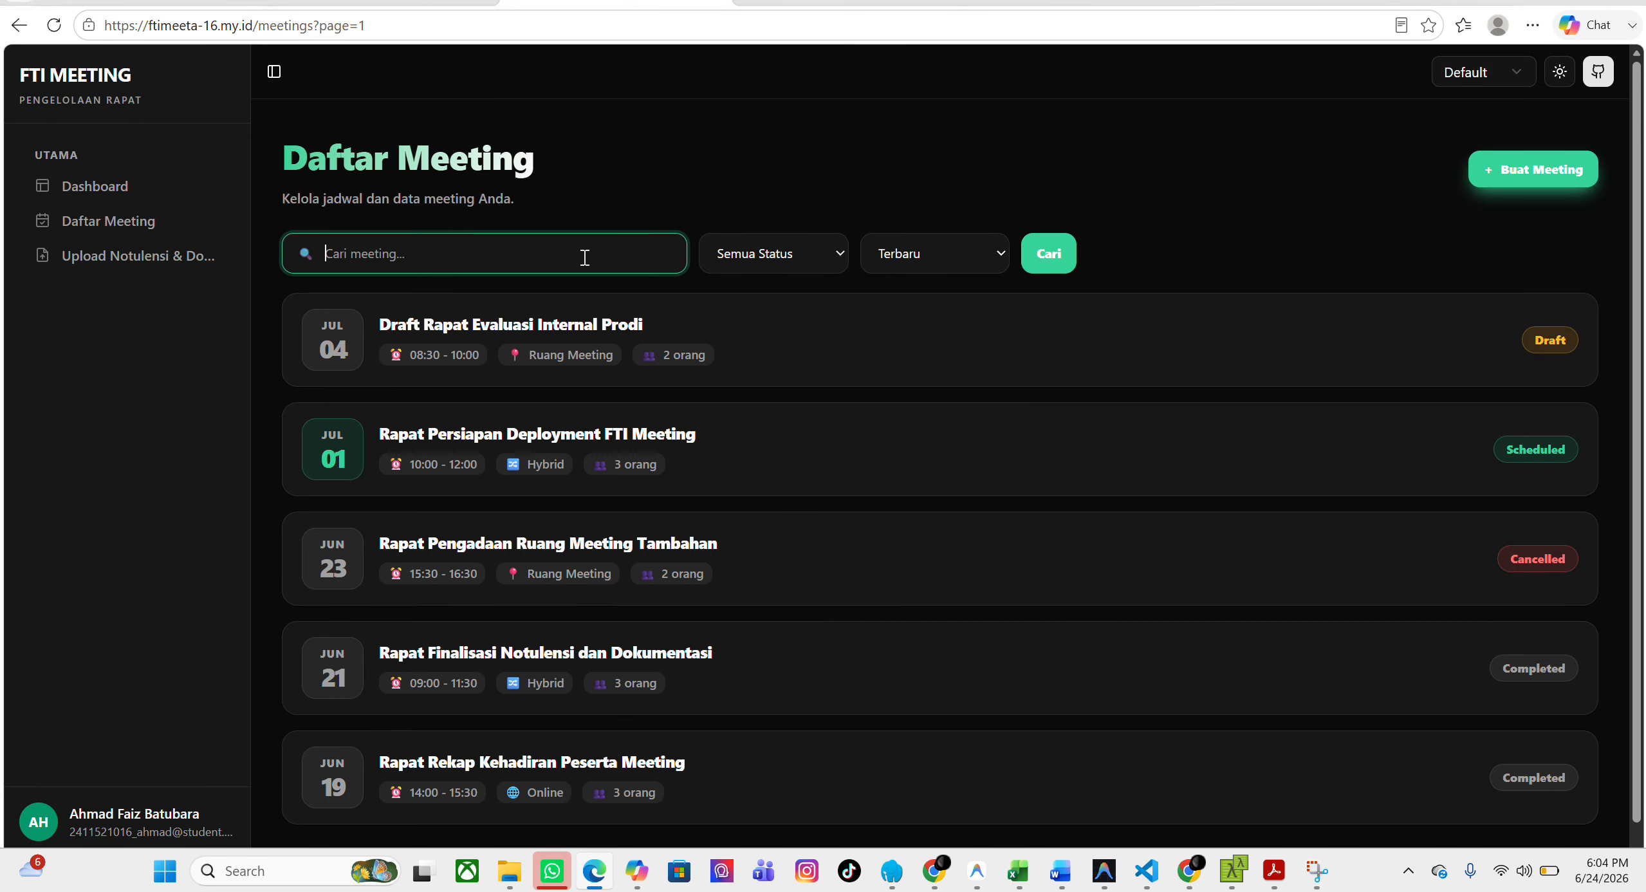
pyautogui.click(827, 268)
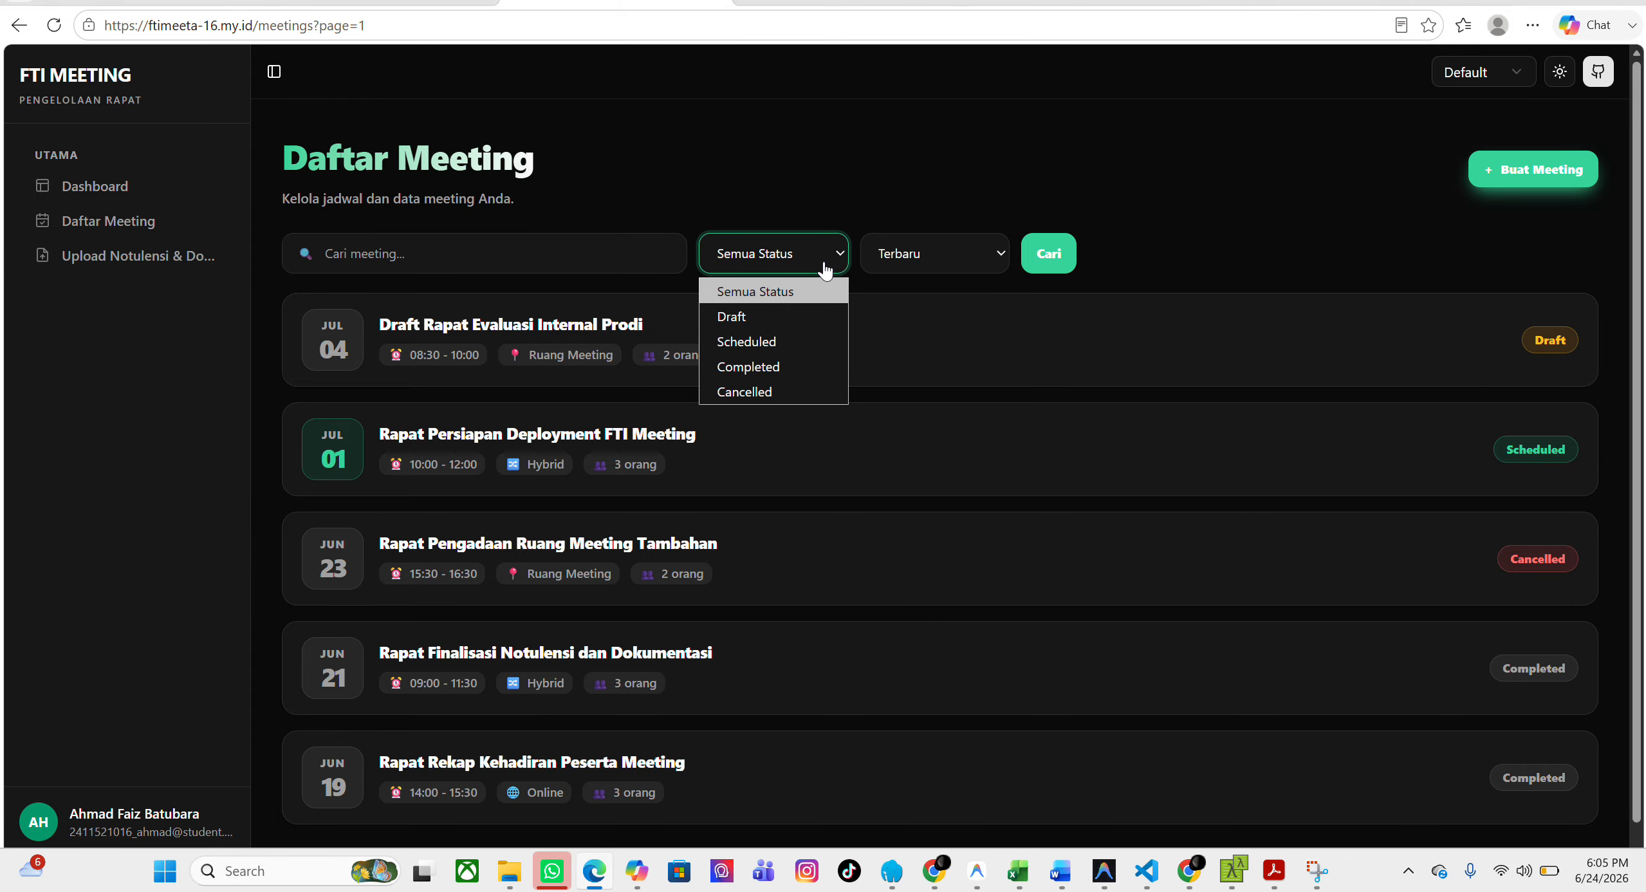
pyautogui.click(776, 322)
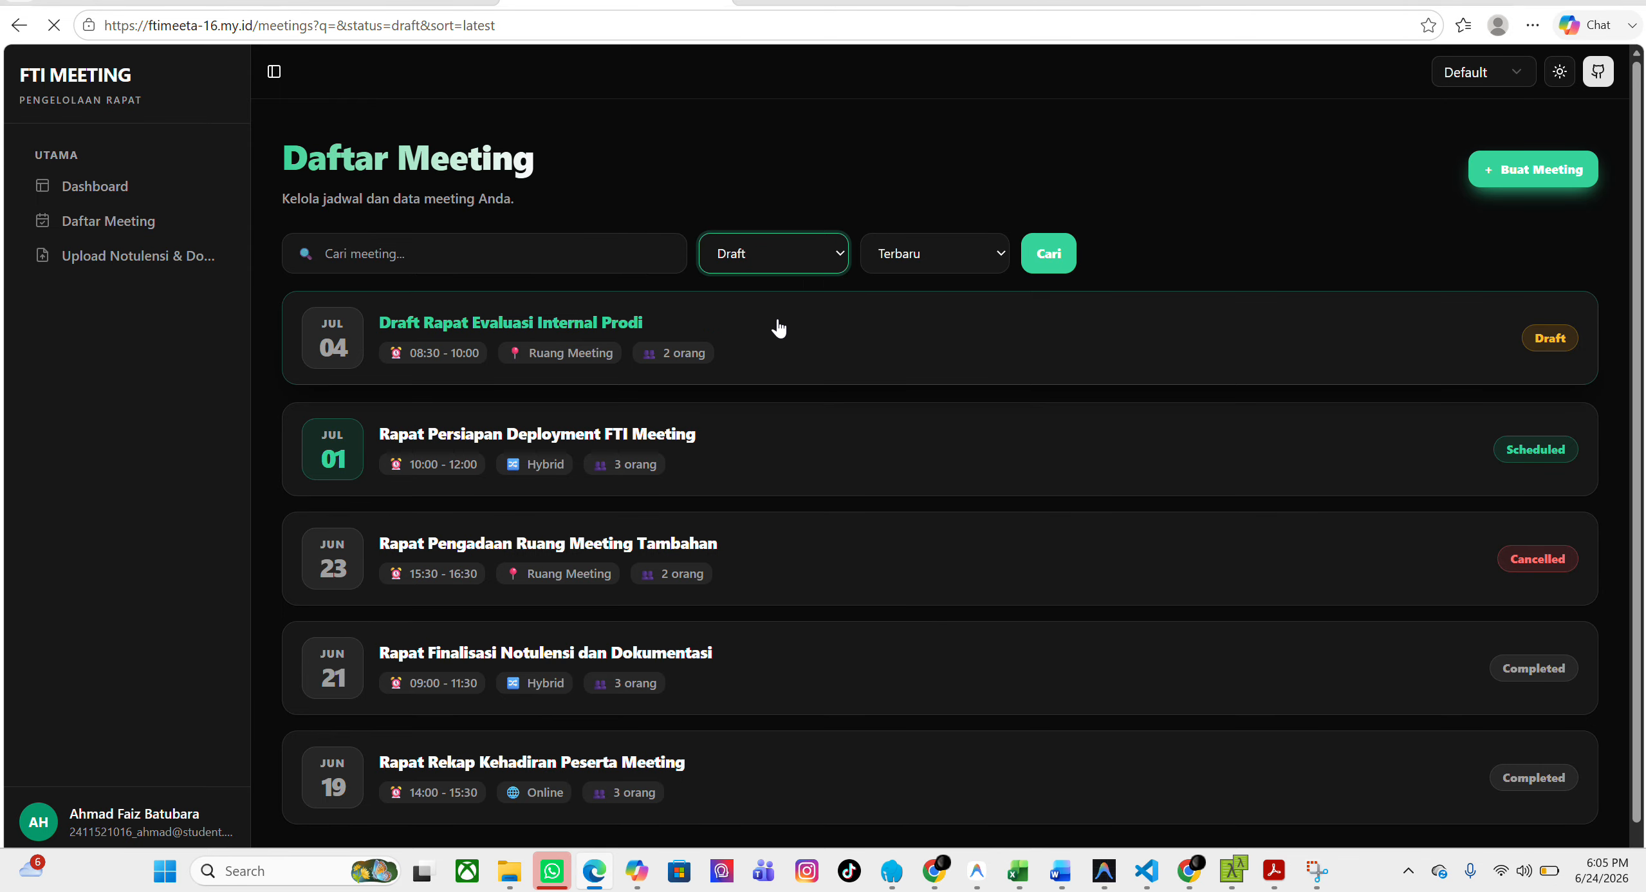
pyautogui.click(792, 260)
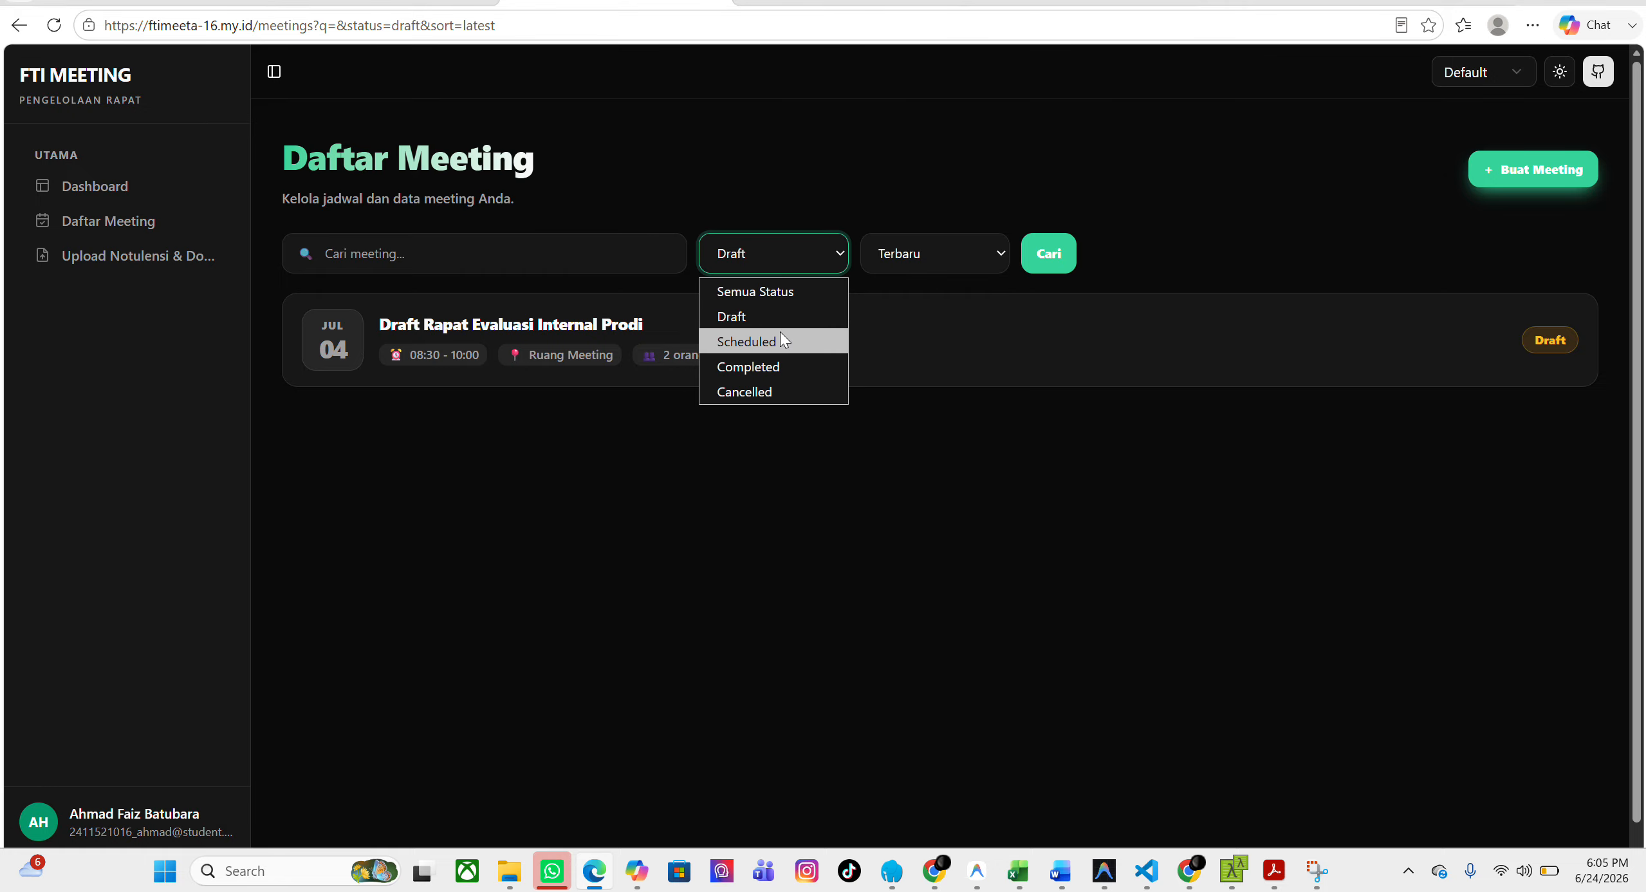
pyautogui.click(780, 338)
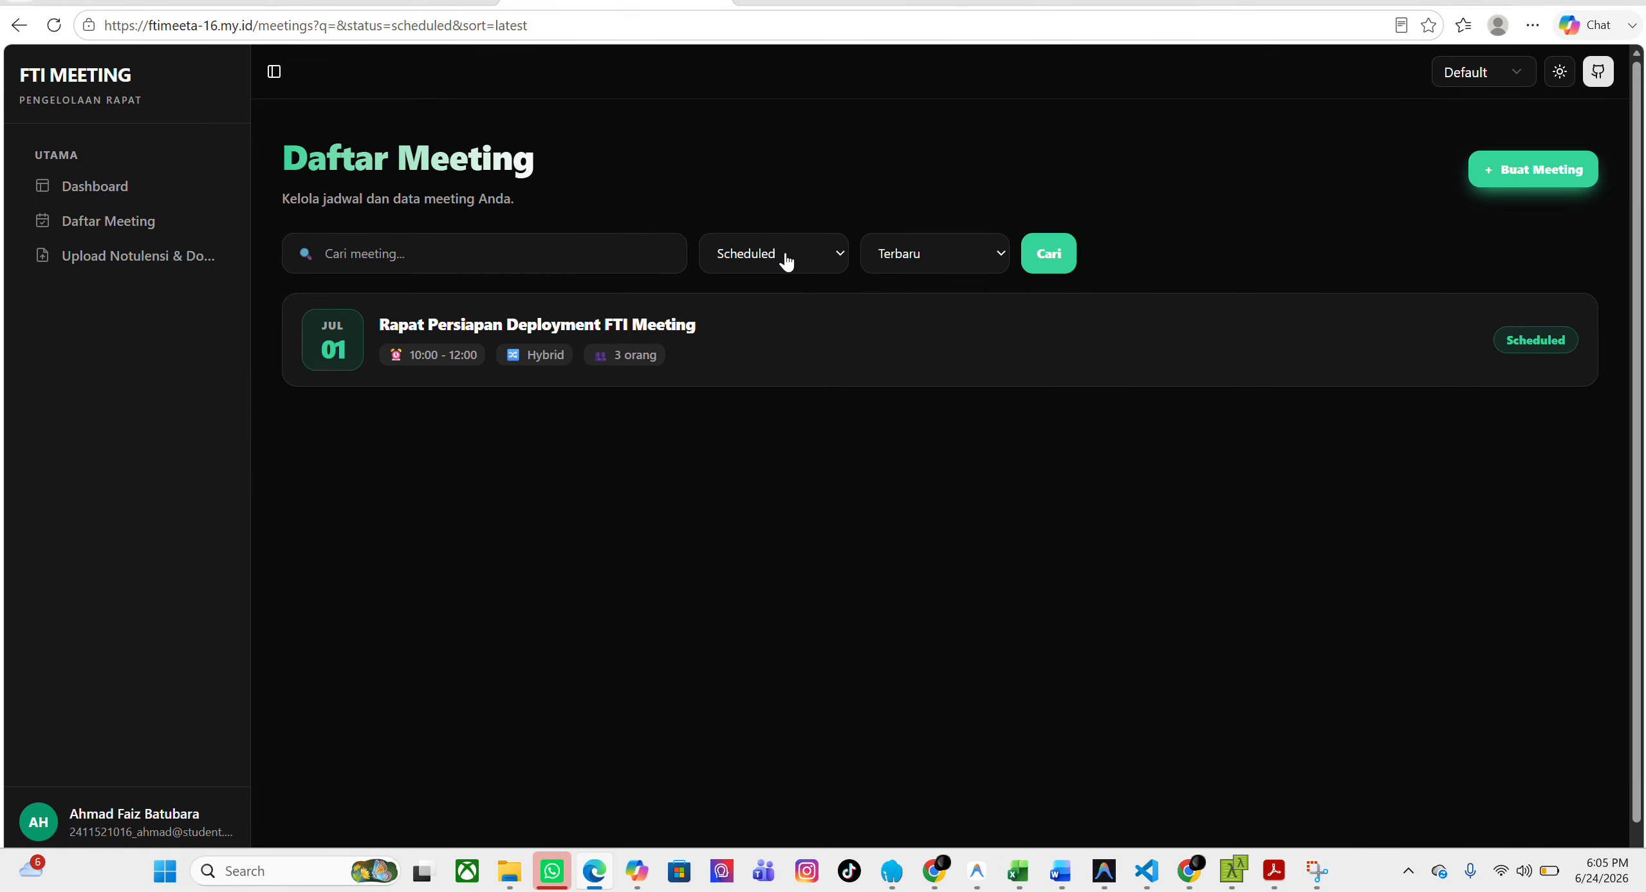
pyautogui.click(786, 260)
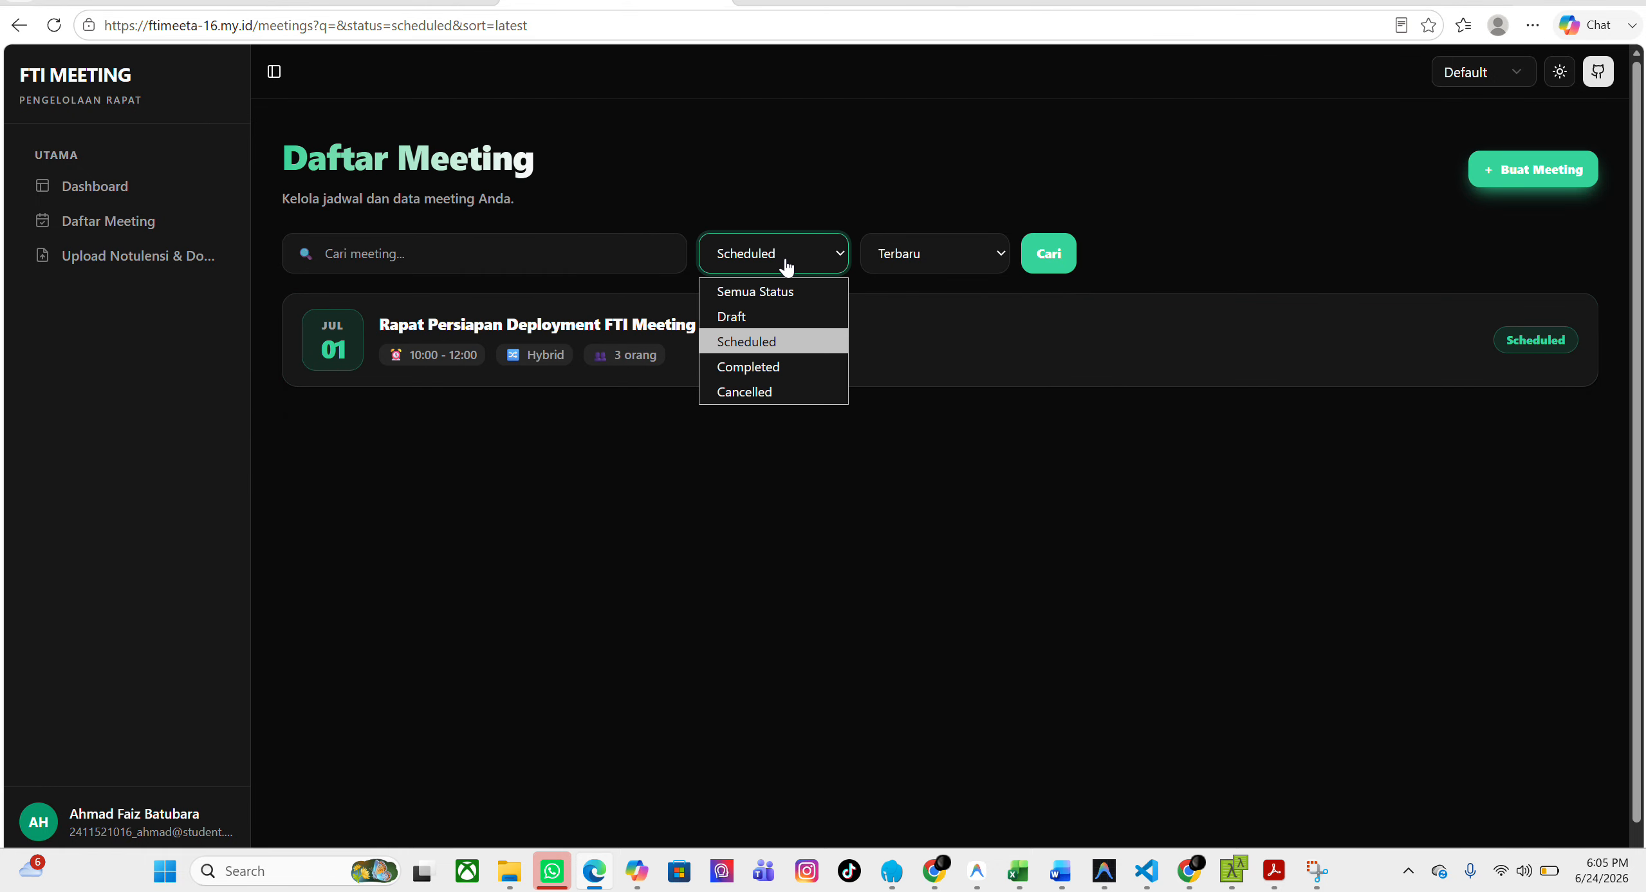
pyautogui.click(773, 369)
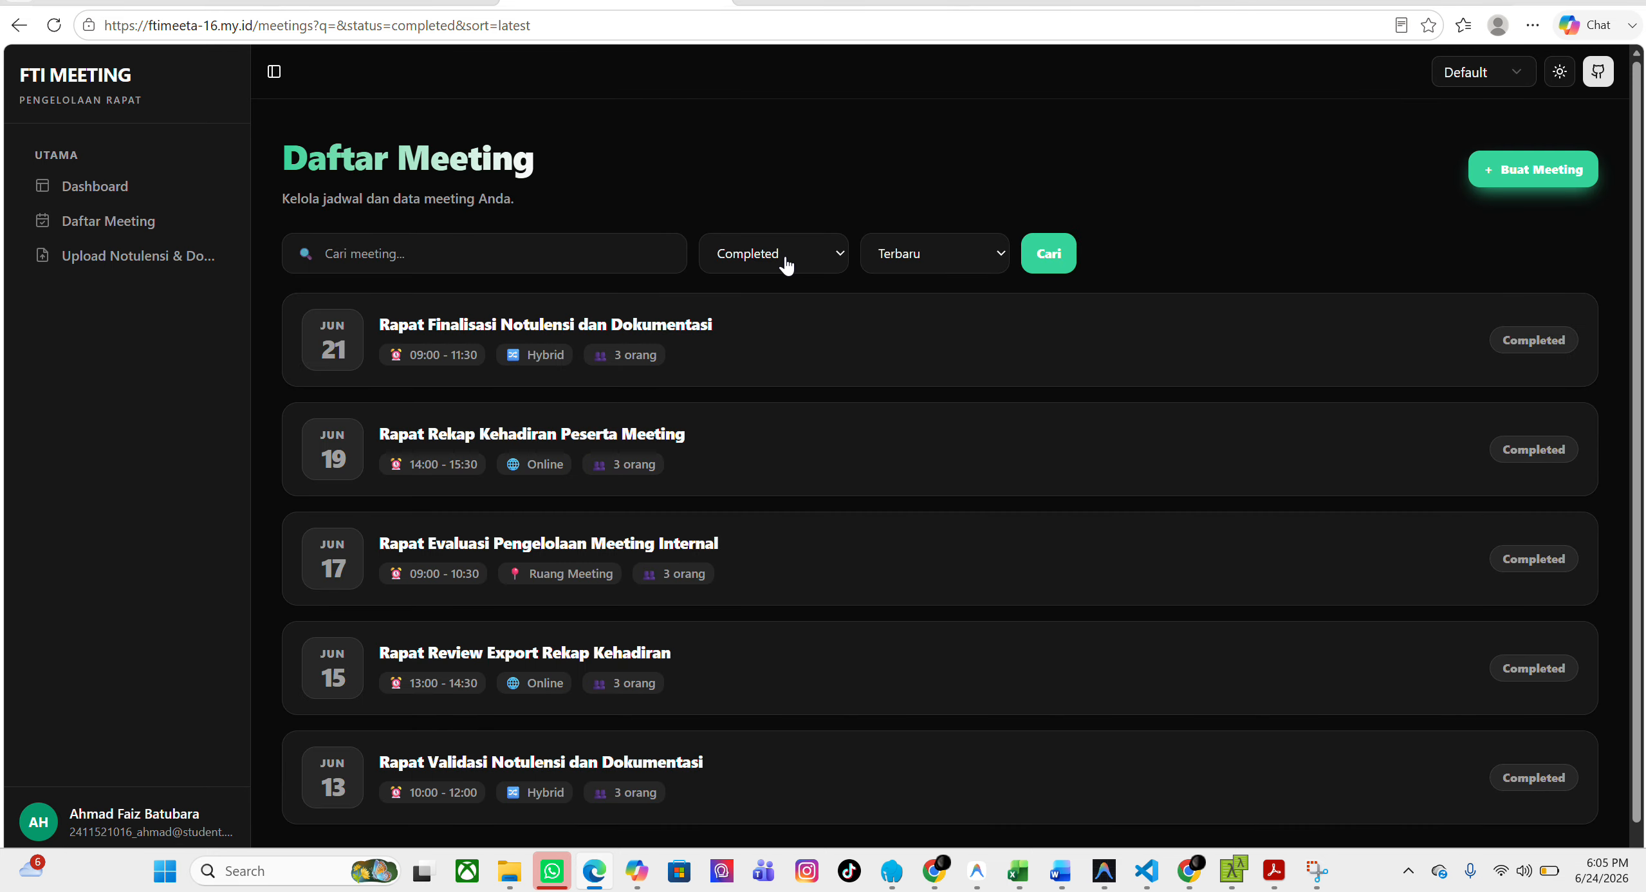
pyautogui.click(786, 262)
pyautogui.click(783, 390)
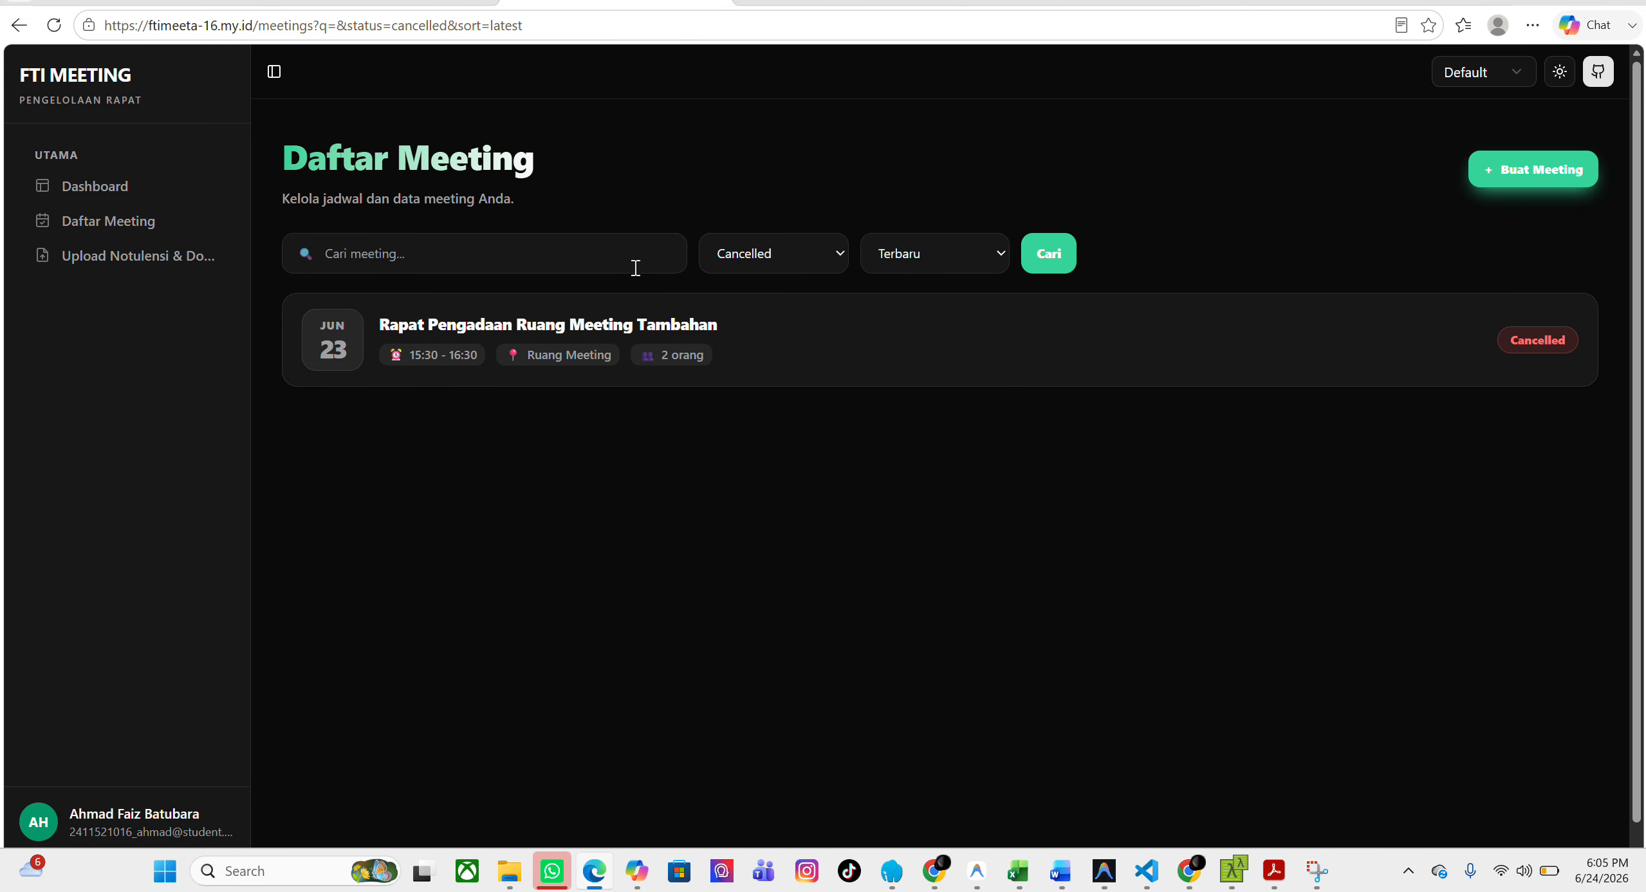
# Reset the status filter to Semua Status and sort the meeting list by Terlama.
pyautogui.click(752, 258)
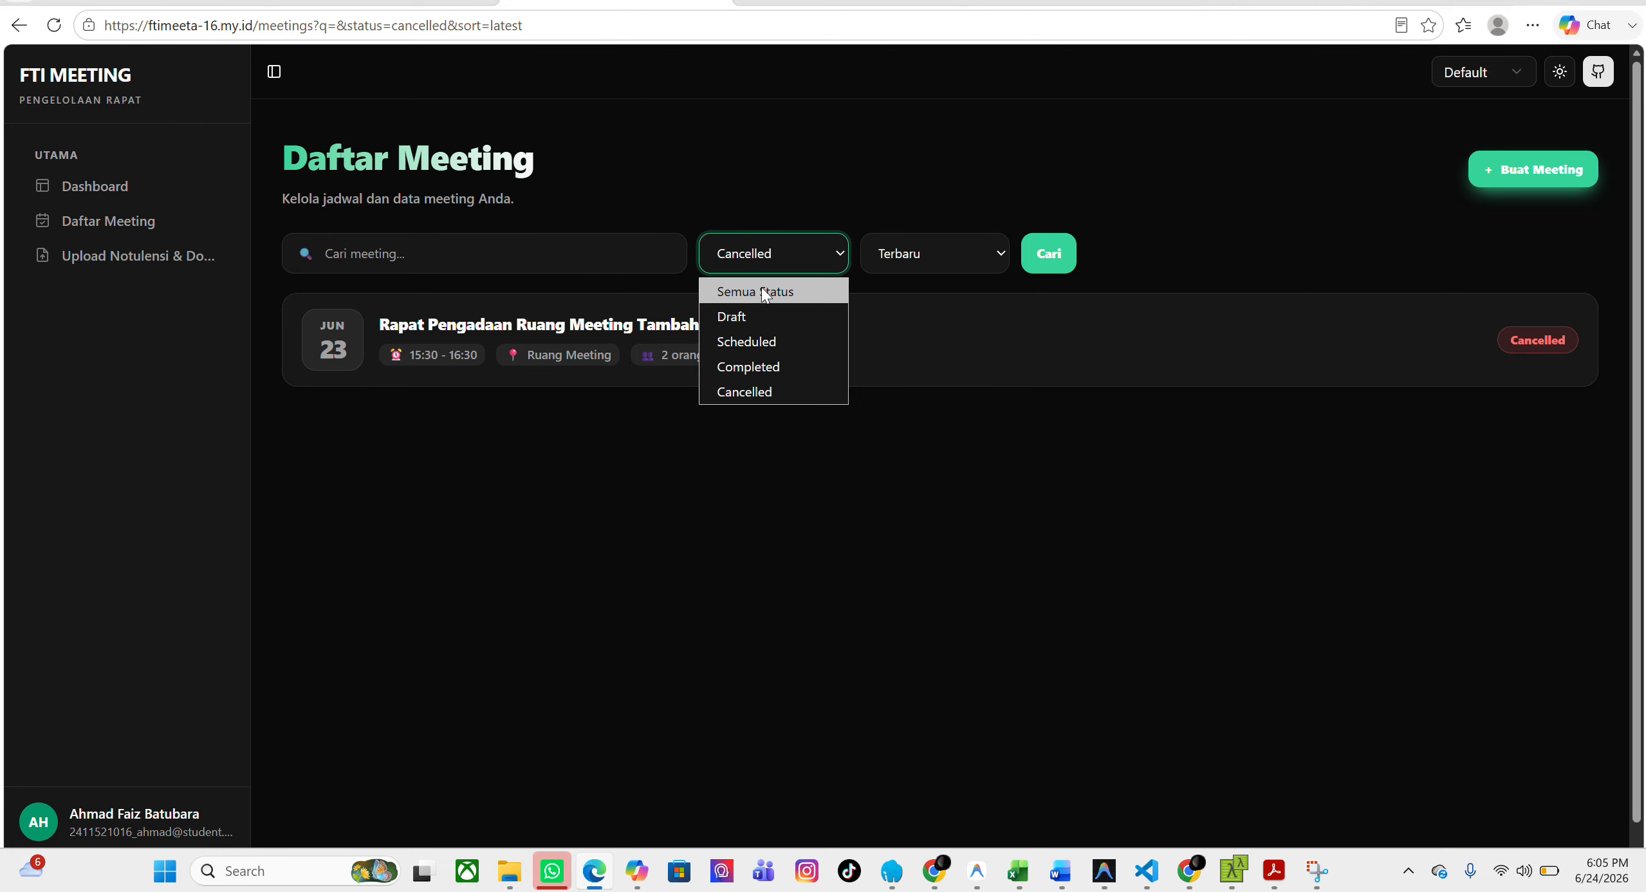
pyautogui.click(761, 287)
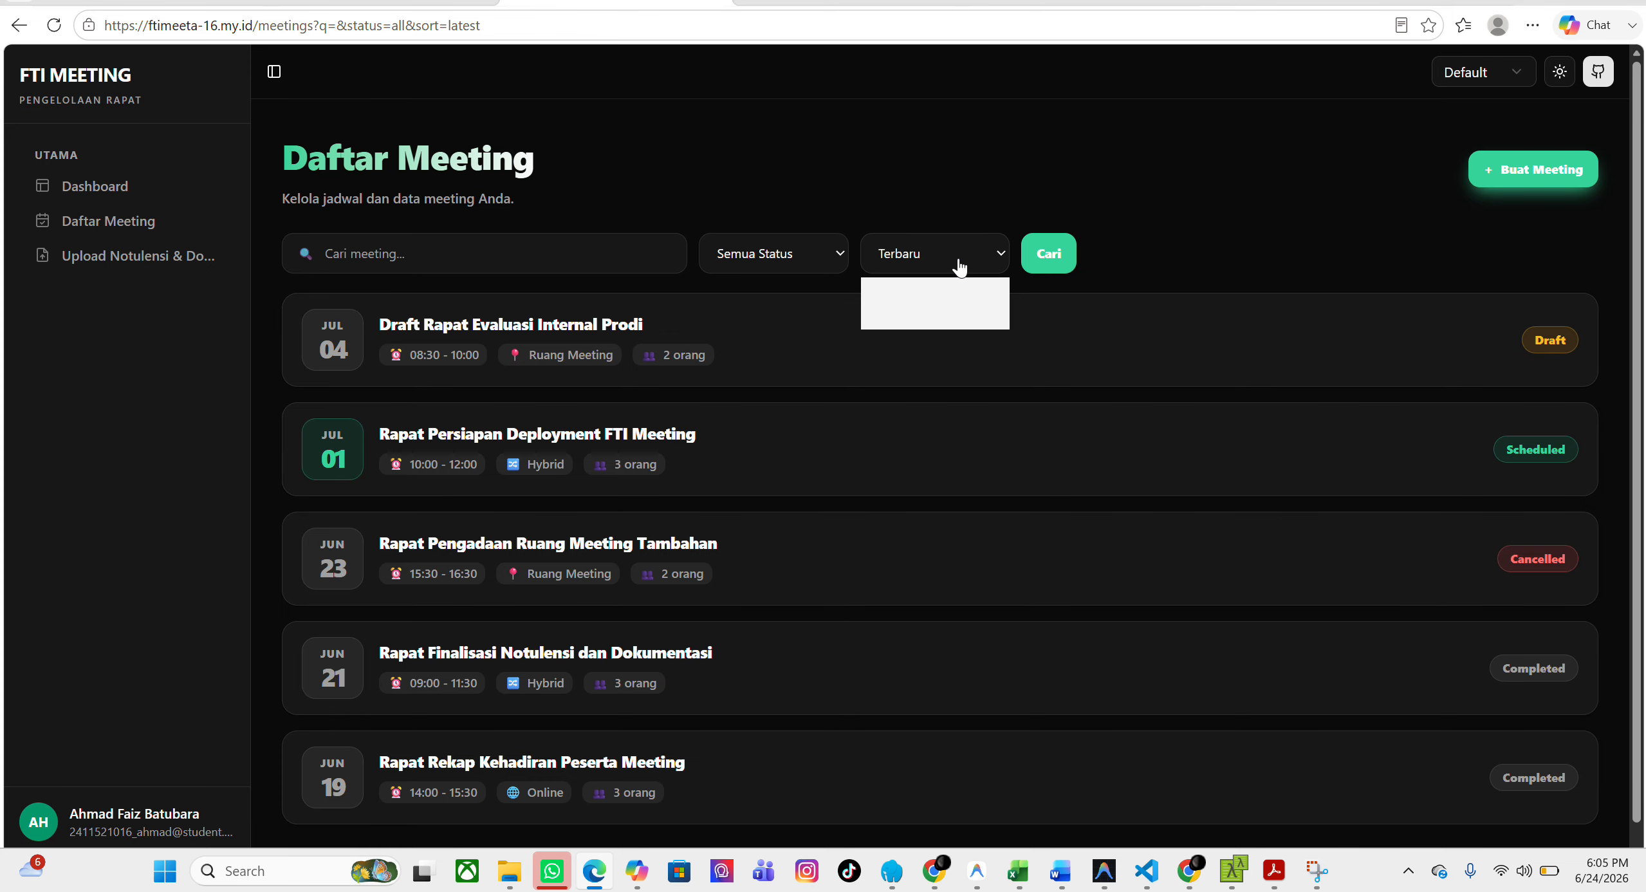
pyautogui.click(956, 318)
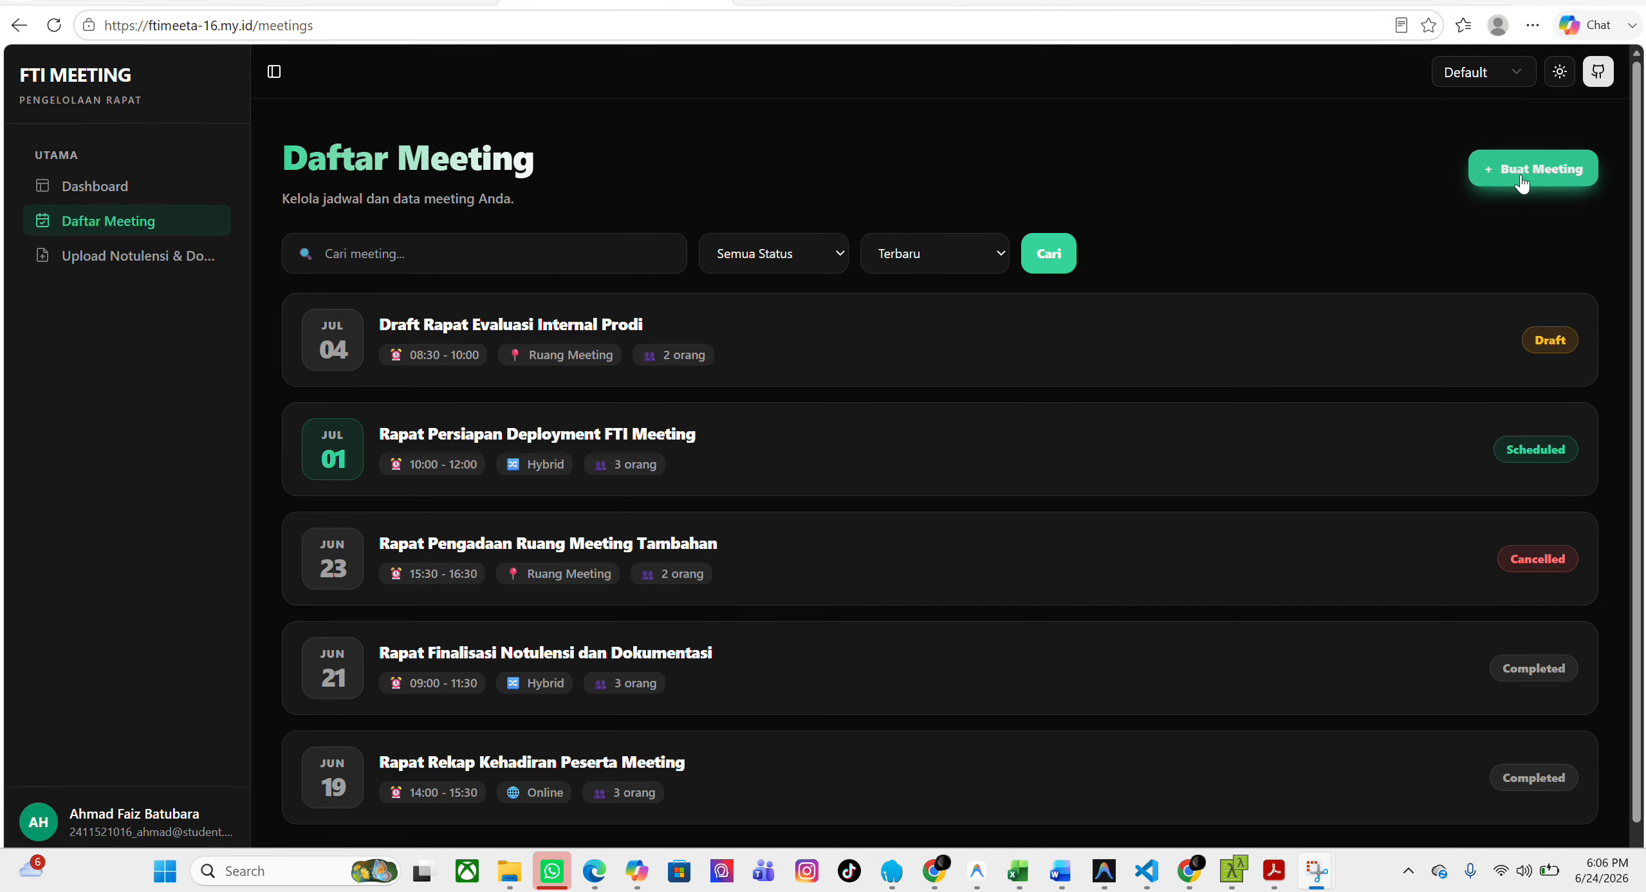
# Start creating a new meeting and look through all the fields of its form.
pyautogui.click(1521, 179)
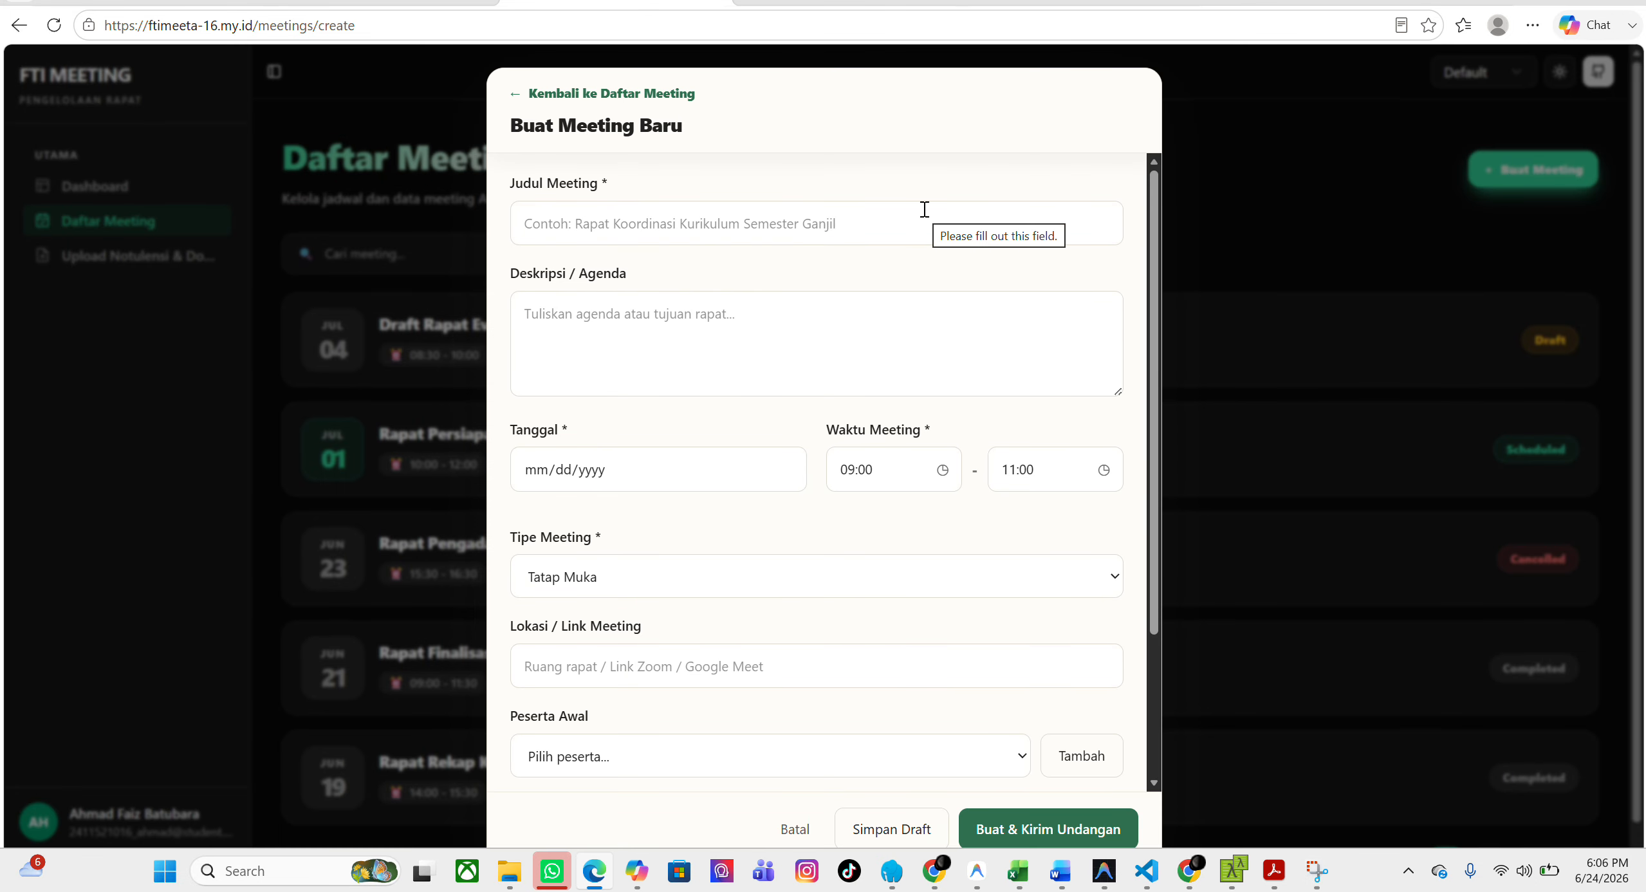
pyautogui.scroll(-3, 922, 209)
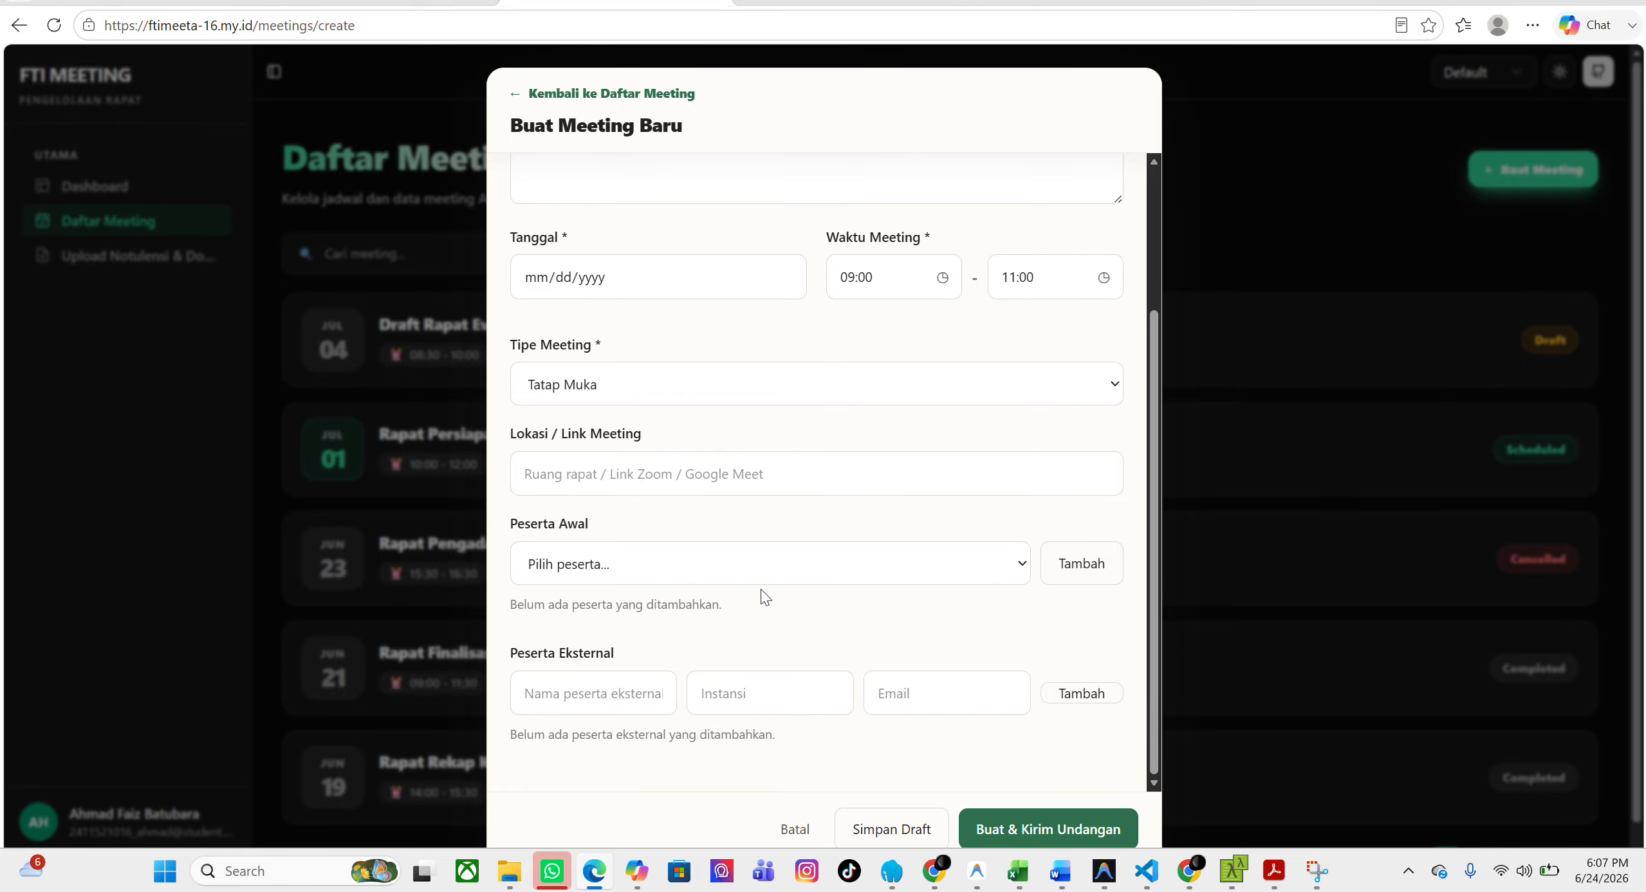
pyautogui.scroll(3, 760, 589)
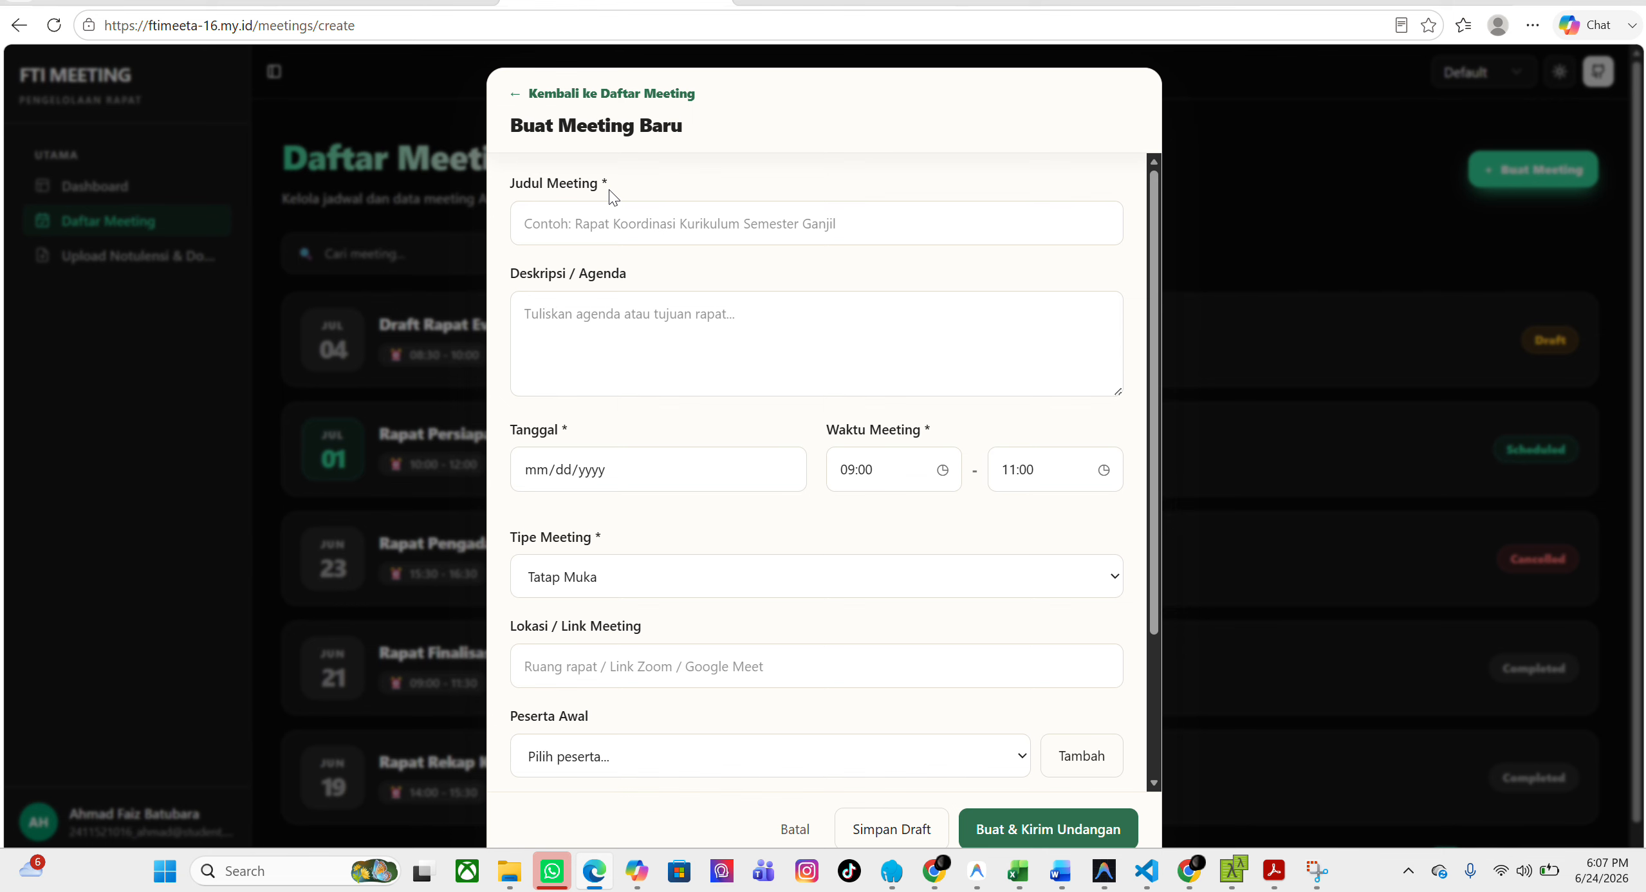
pyautogui.scroll(-1, 608, 189)
pyautogui.scroll(1, 611, 213)
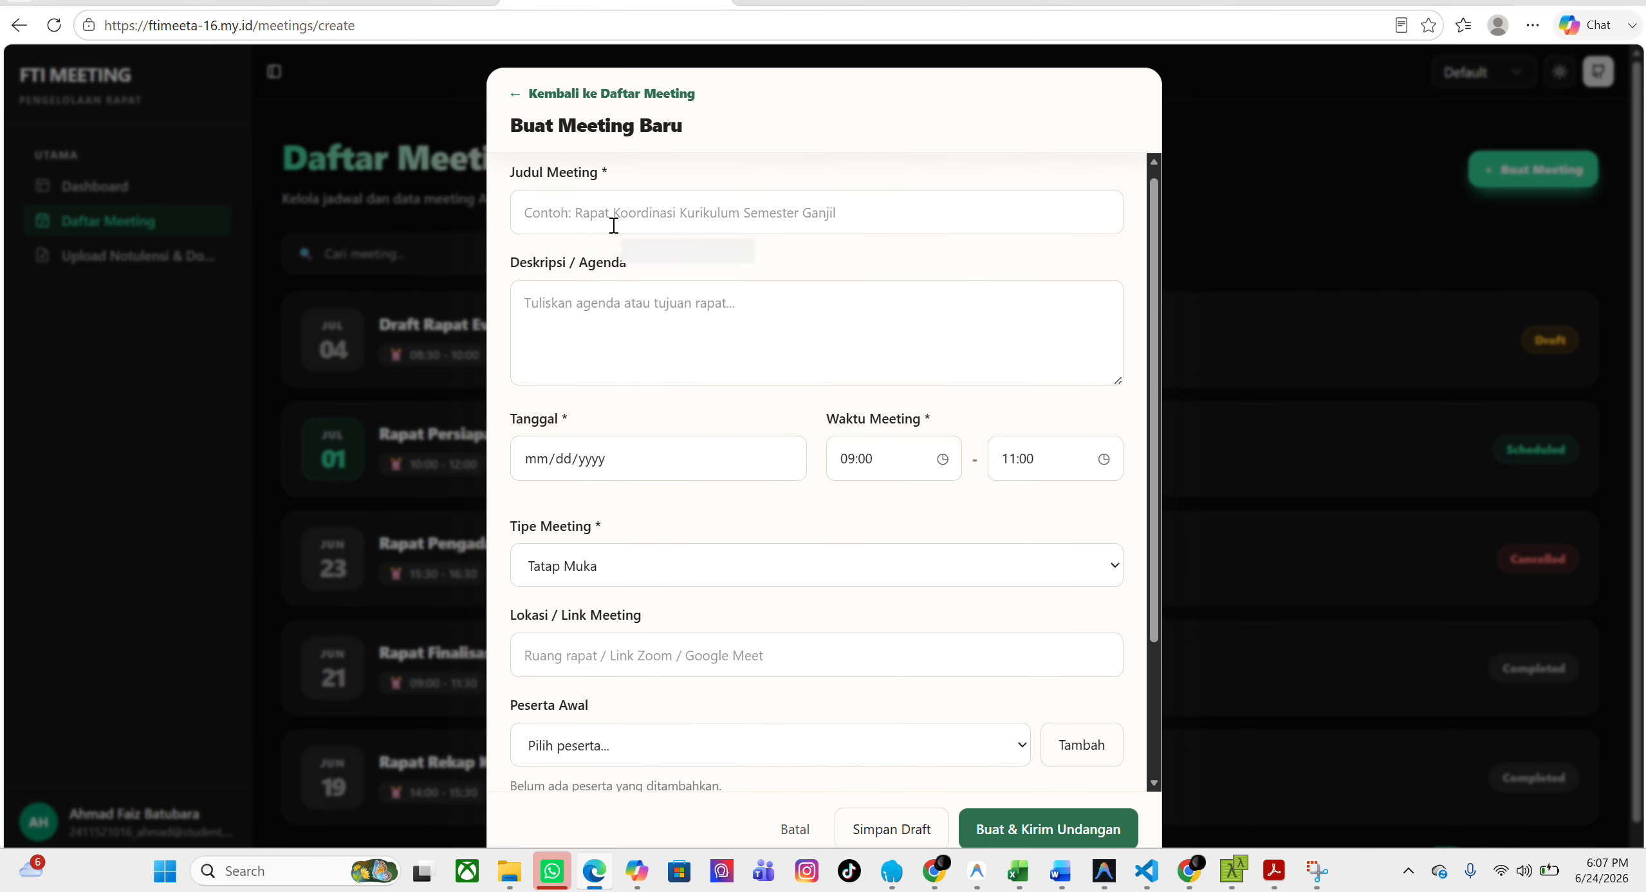
# Enter "rAPAT kOORDINASI aSISTEN lABOR rdbi" as the title of the new meeting.
pyautogui.click(614, 225)
pyautogui.write('rAPAT ')
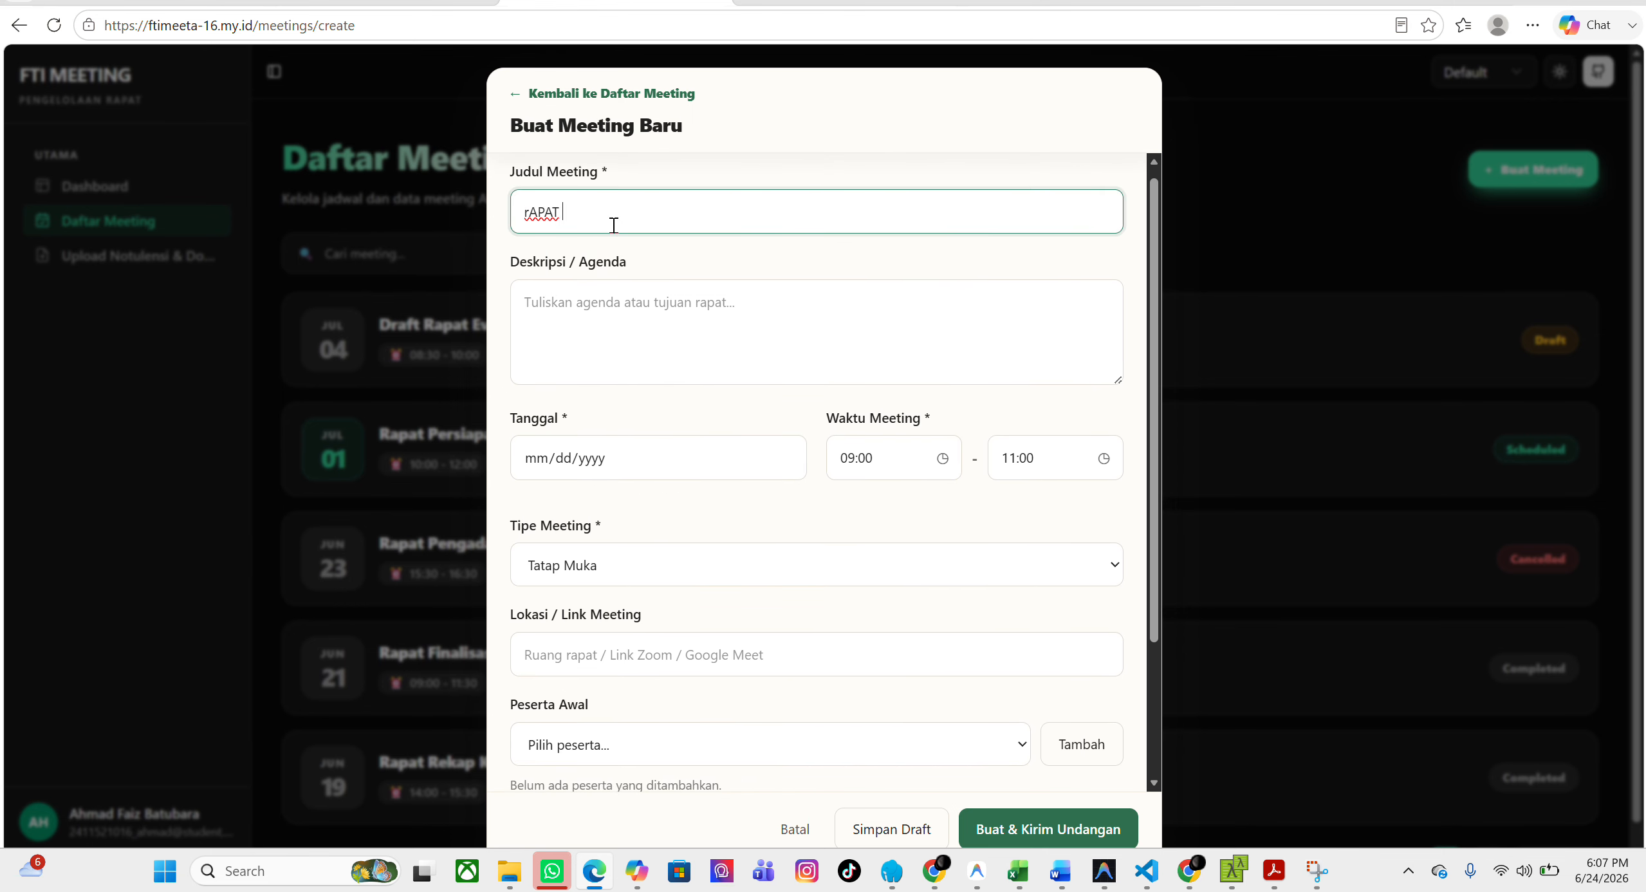
pyautogui.write('kOORDINASI aSISTEN lABOR rdbi')
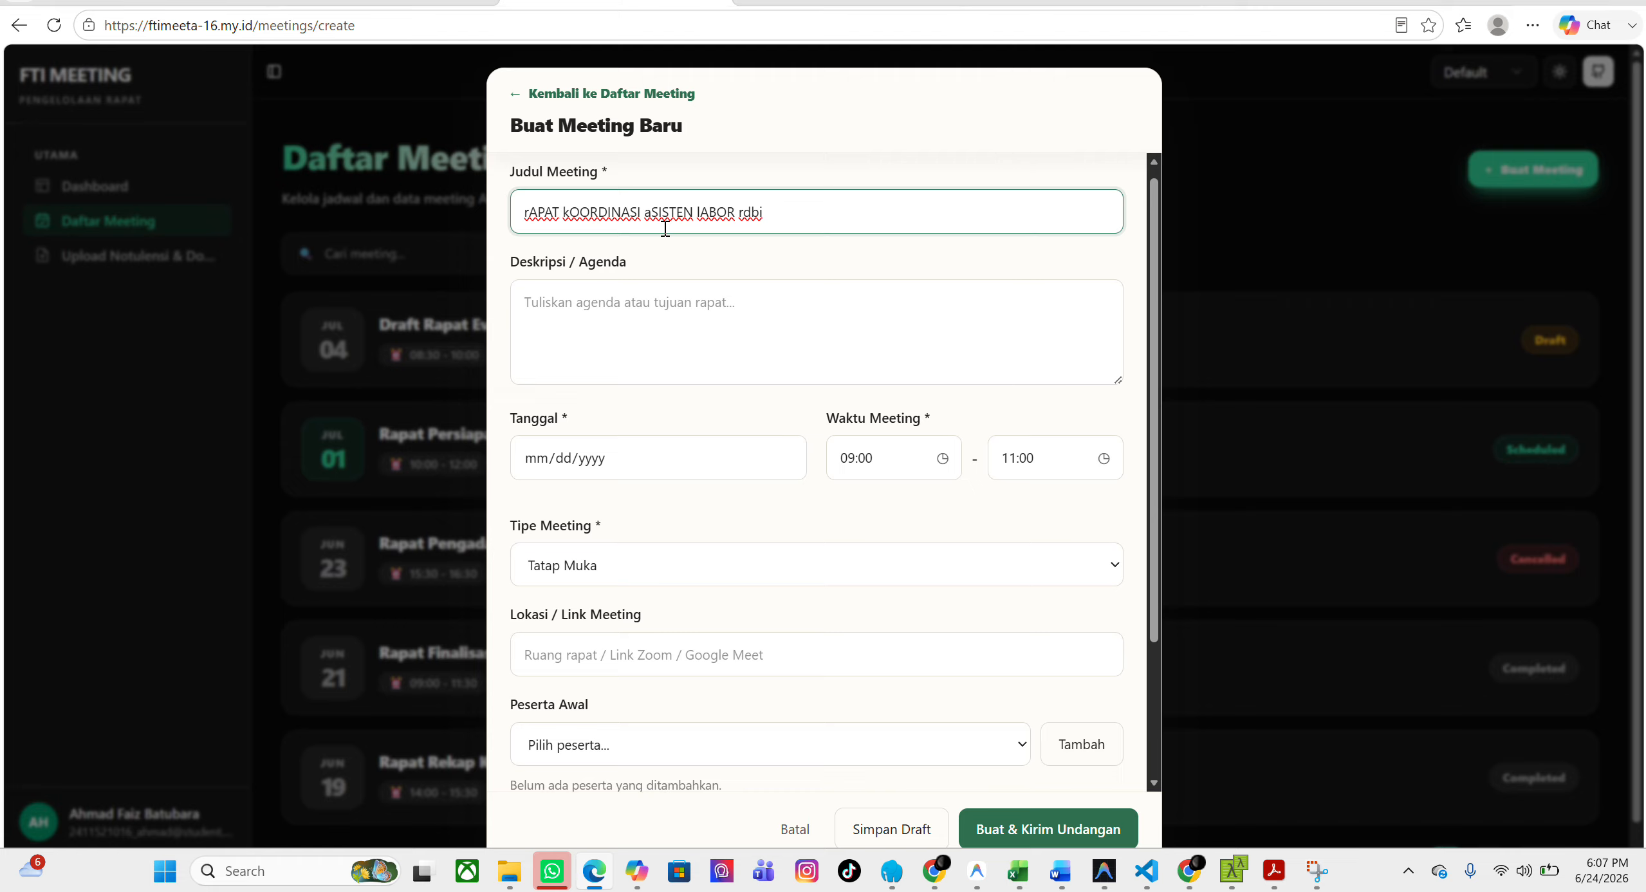
# Enter the meeting description "Semua asisten labor wajib menghadiri meeting".
pyautogui.click(733, 295)
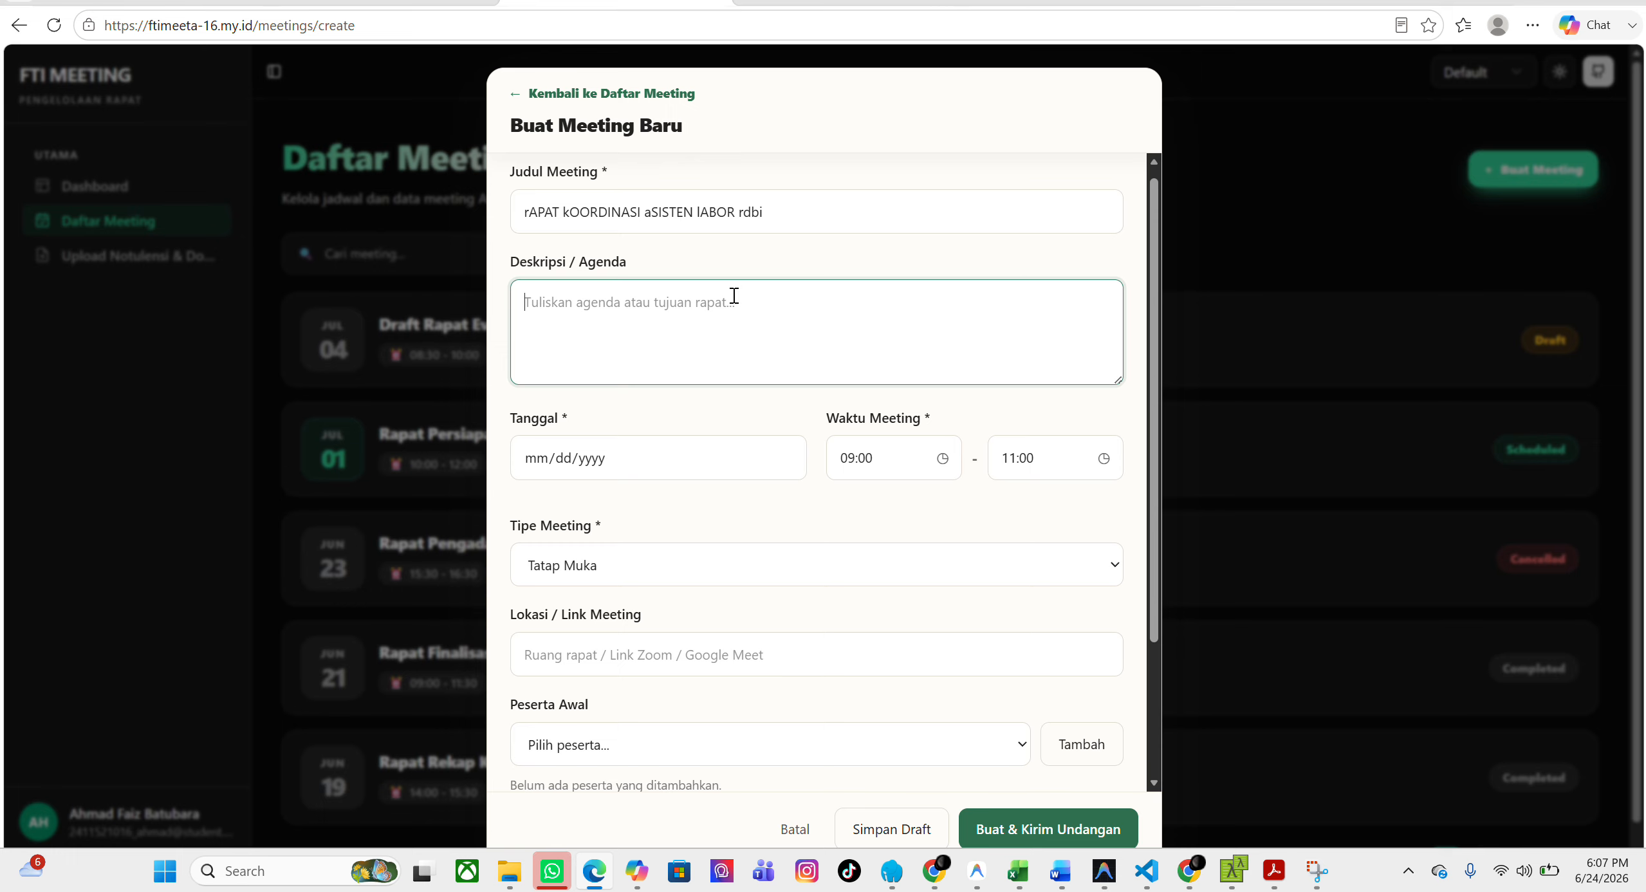
pyautogui.write('Semua')
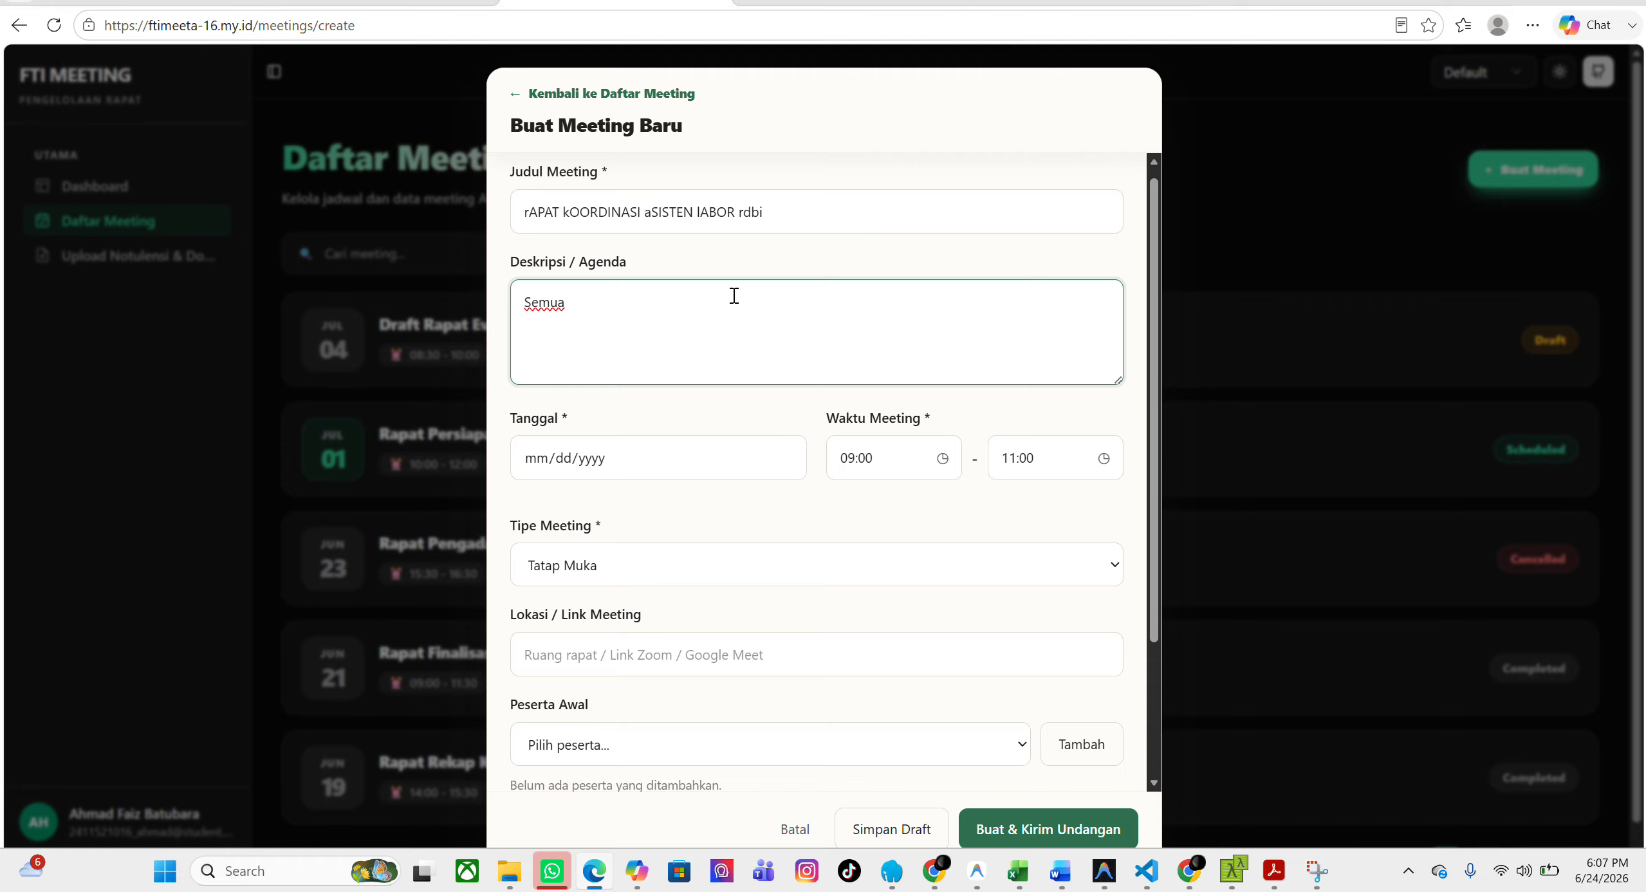
pyautogui.write(' asisten labor wajib mengha')
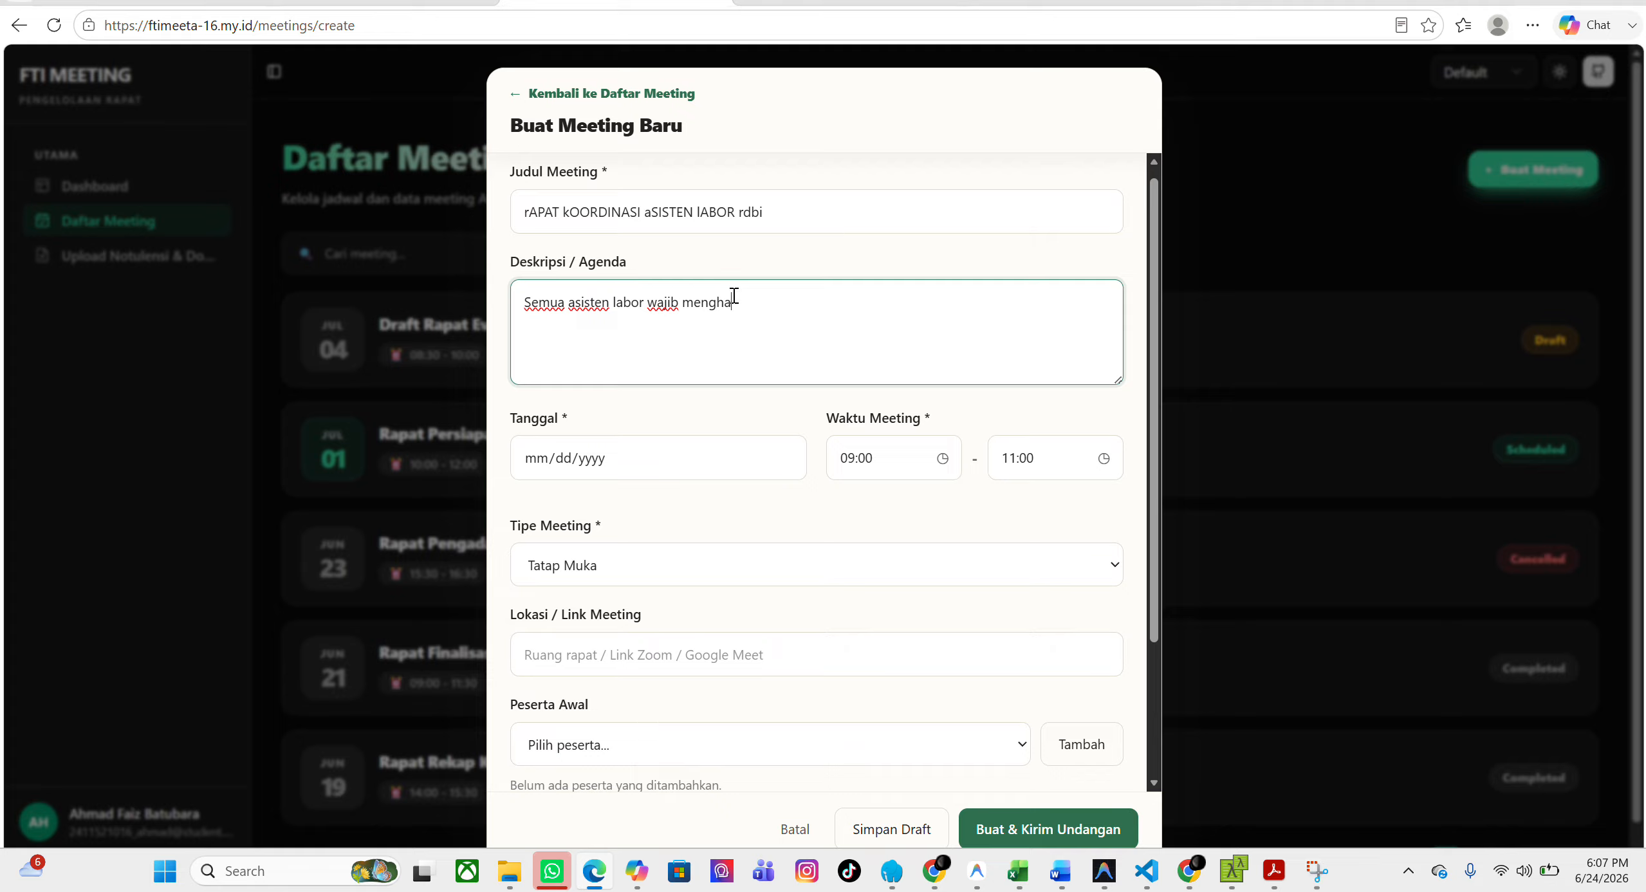
pyautogui.write('diri meeting')
# Set the date of the new meeting to 06/25/2026.
pyautogui.scroll(-1, 648, 399)
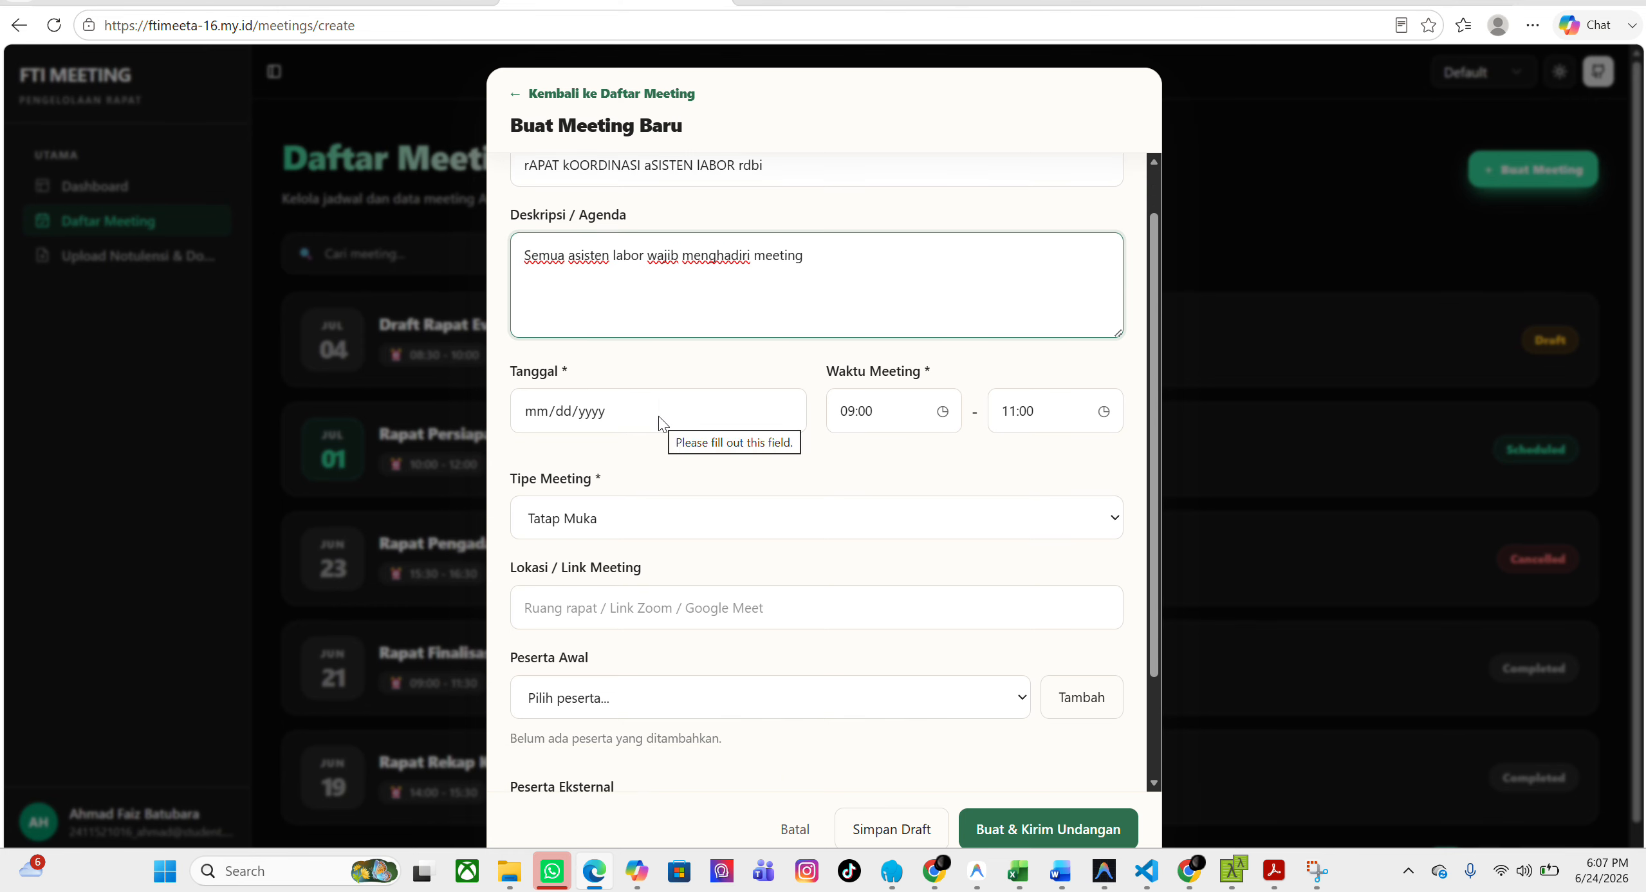
pyautogui.click(658, 415)
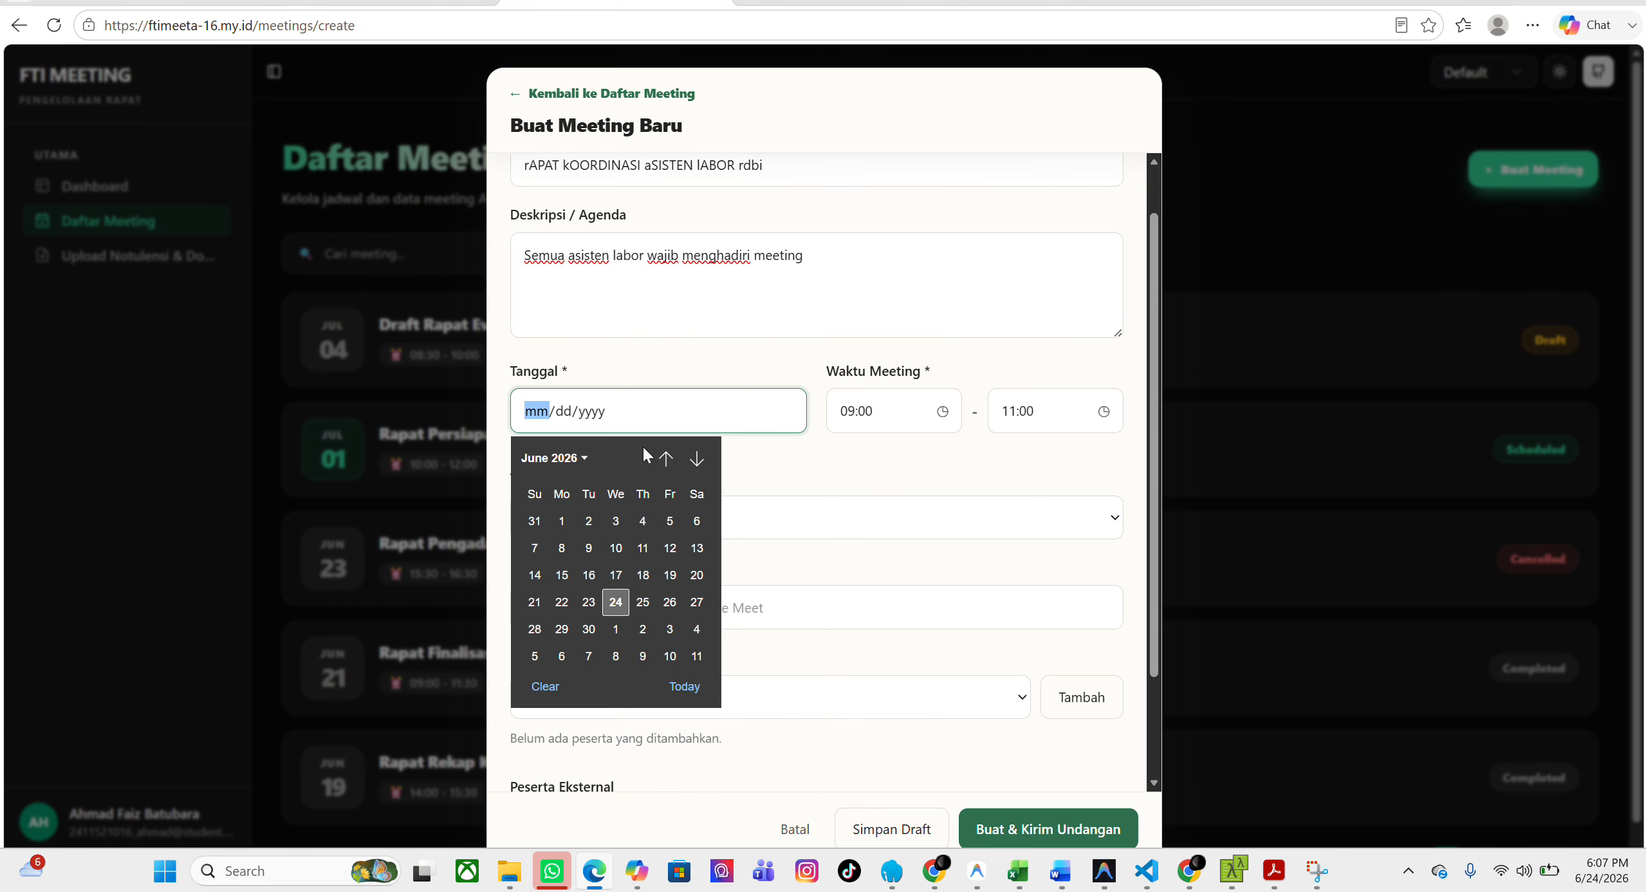
pyautogui.click(641, 602)
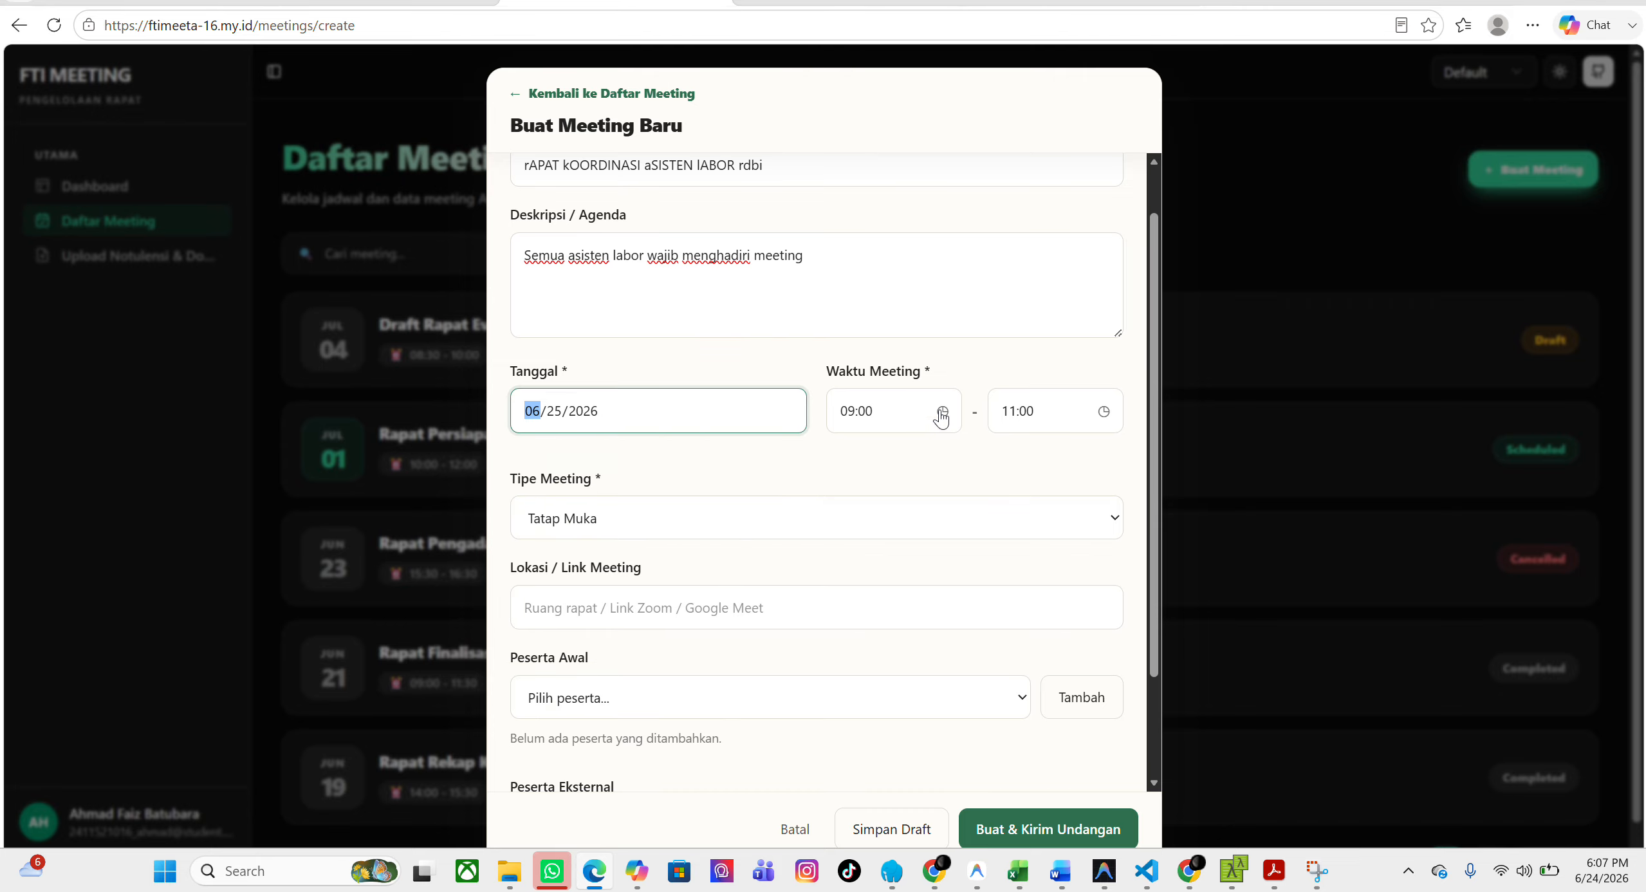
# Try to set the meeting's end time to 08:00, earlier than its 09:00 start time.
pyautogui.click(943, 413)
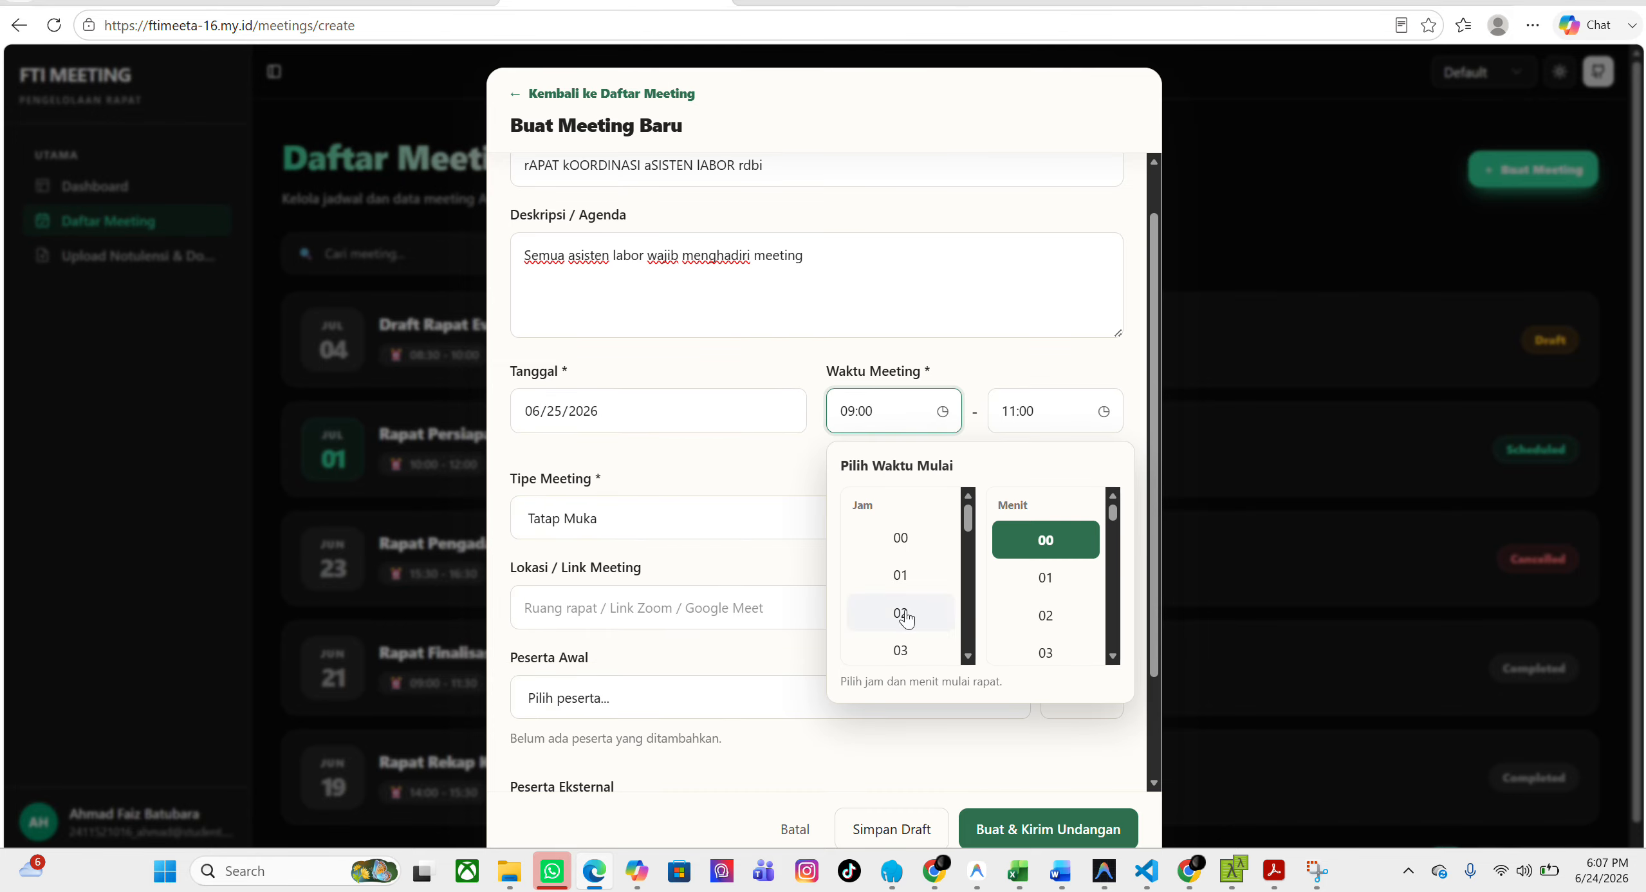
pyautogui.scroll(-5, 901, 621)
pyautogui.click(1067, 415)
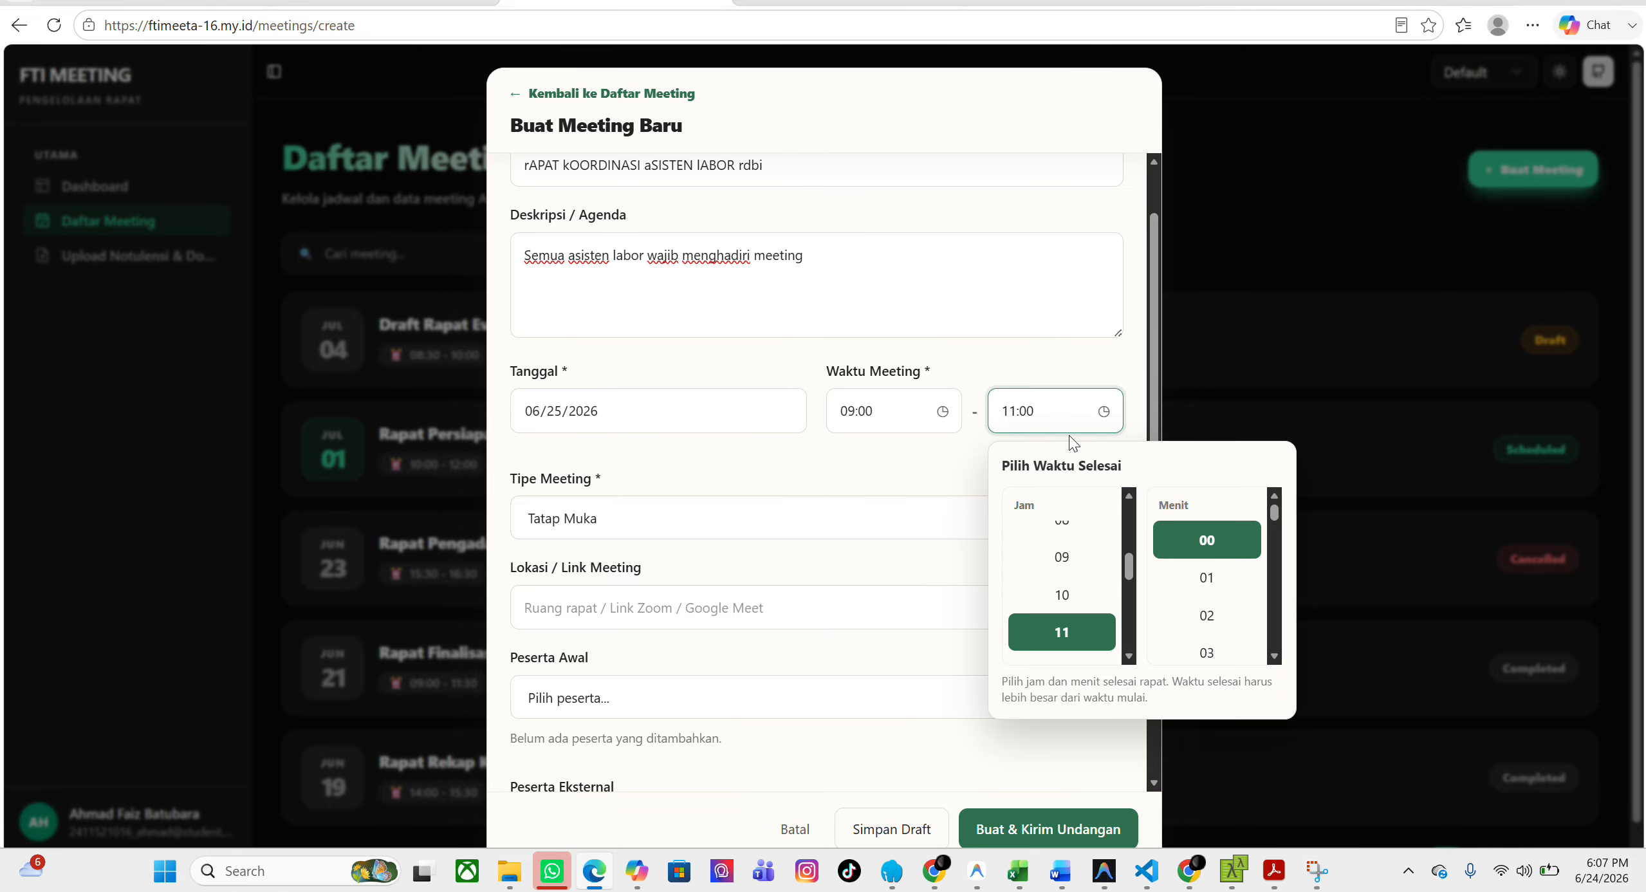
pyautogui.scroll(1, 1069, 587)
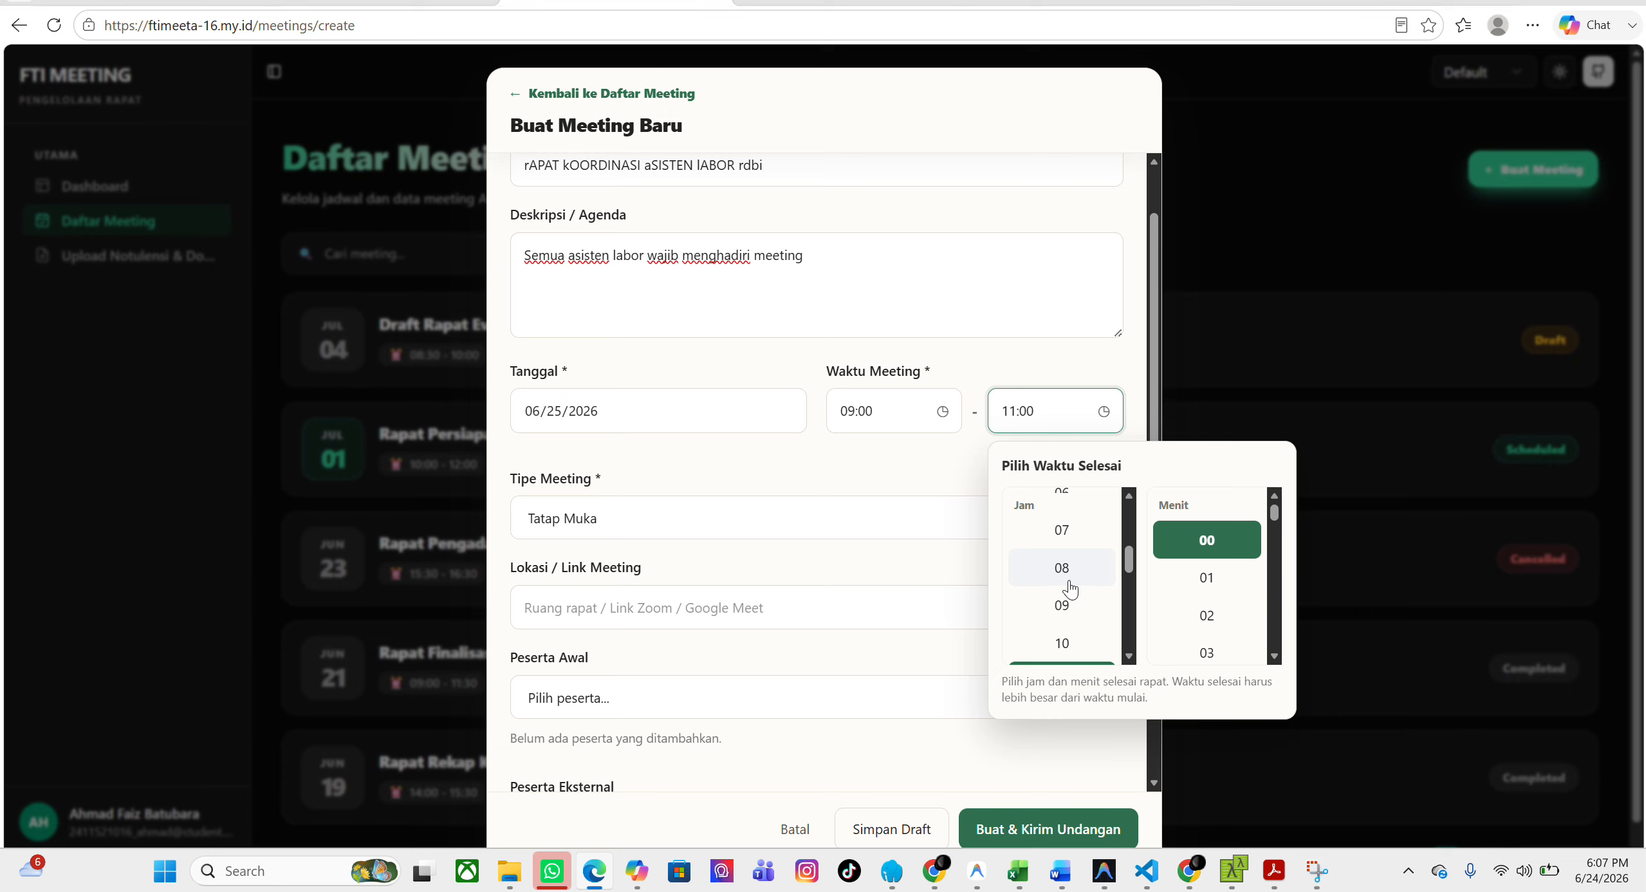
pyautogui.click(1065, 570)
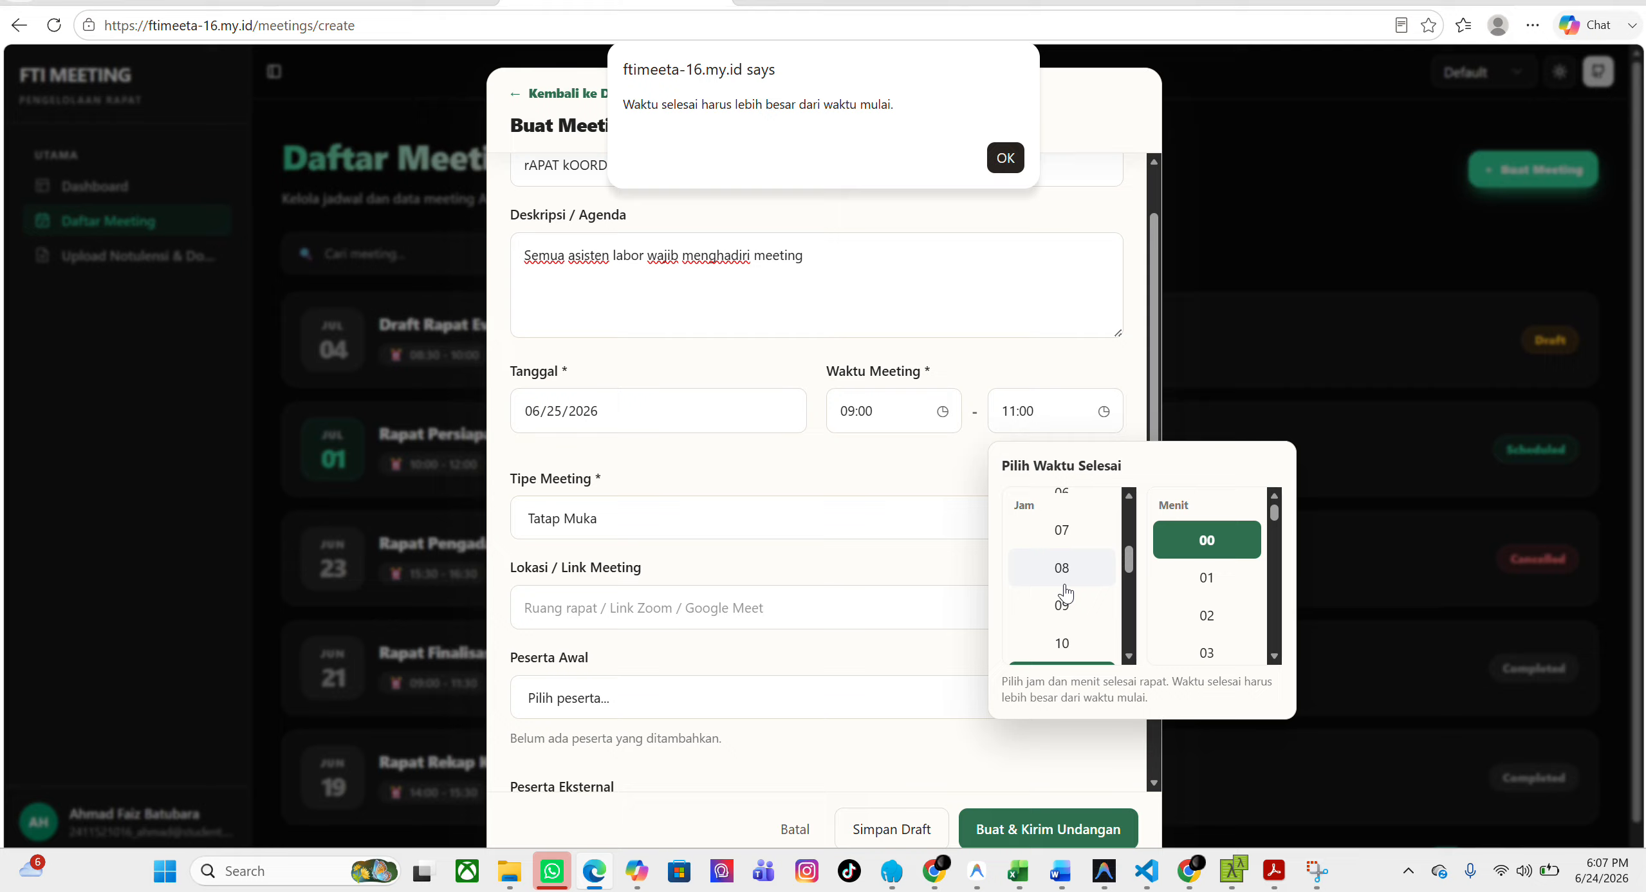
pyautogui.click(989, 154)
pyautogui.click(991, 157)
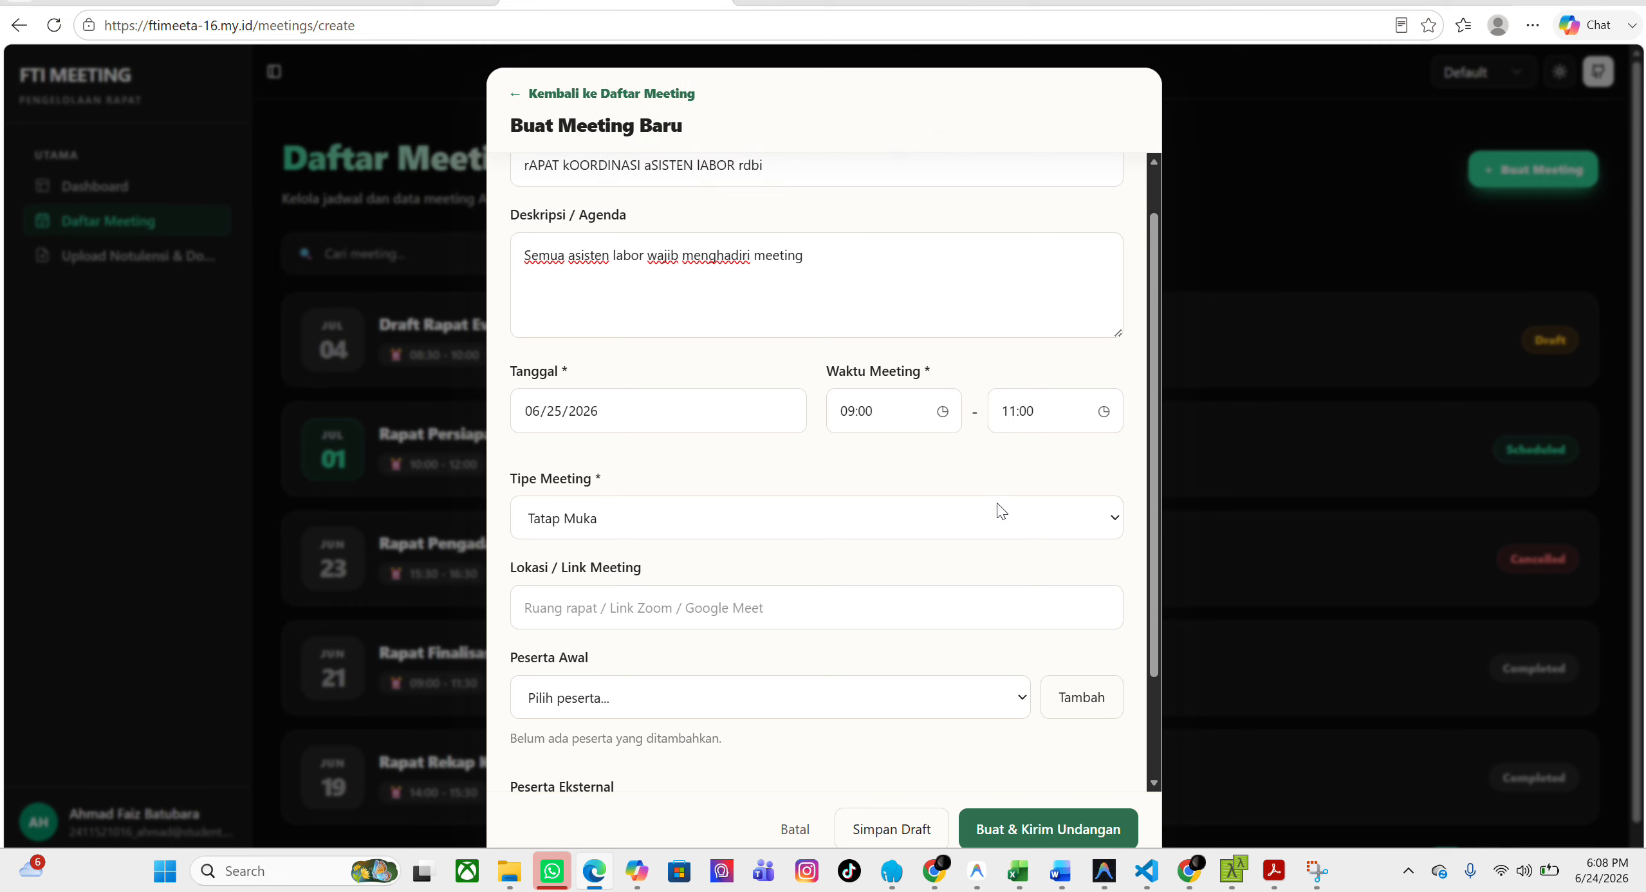
pyautogui.click(640, 518)
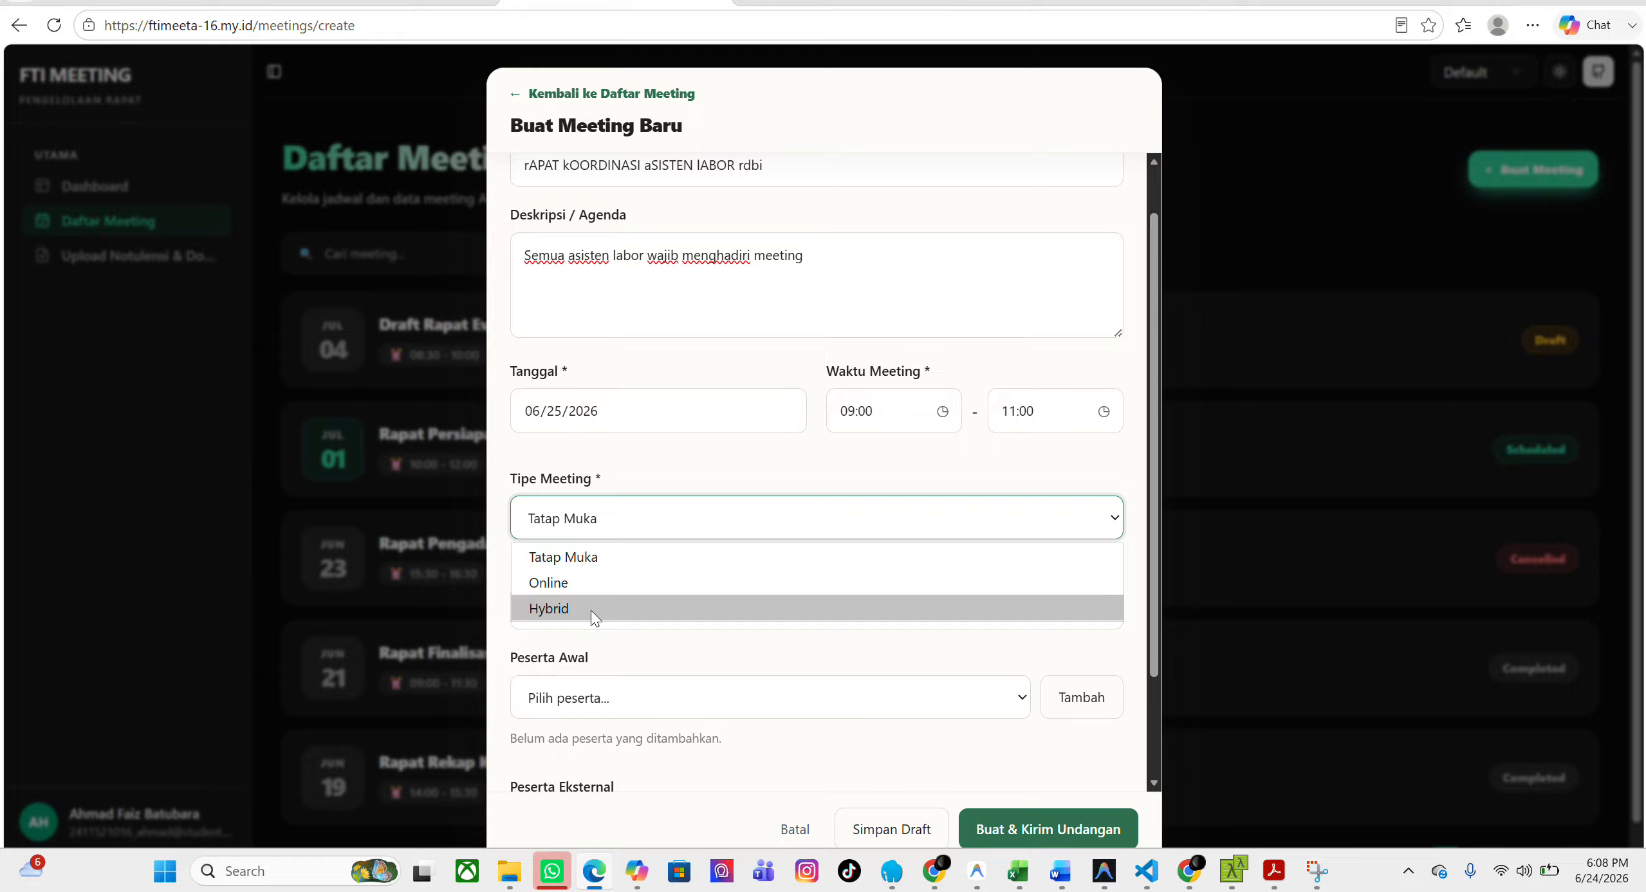
pyautogui.click(674, 657)
pyautogui.click(674, 657)
pyautogui.scroll(-1, 646, 575)
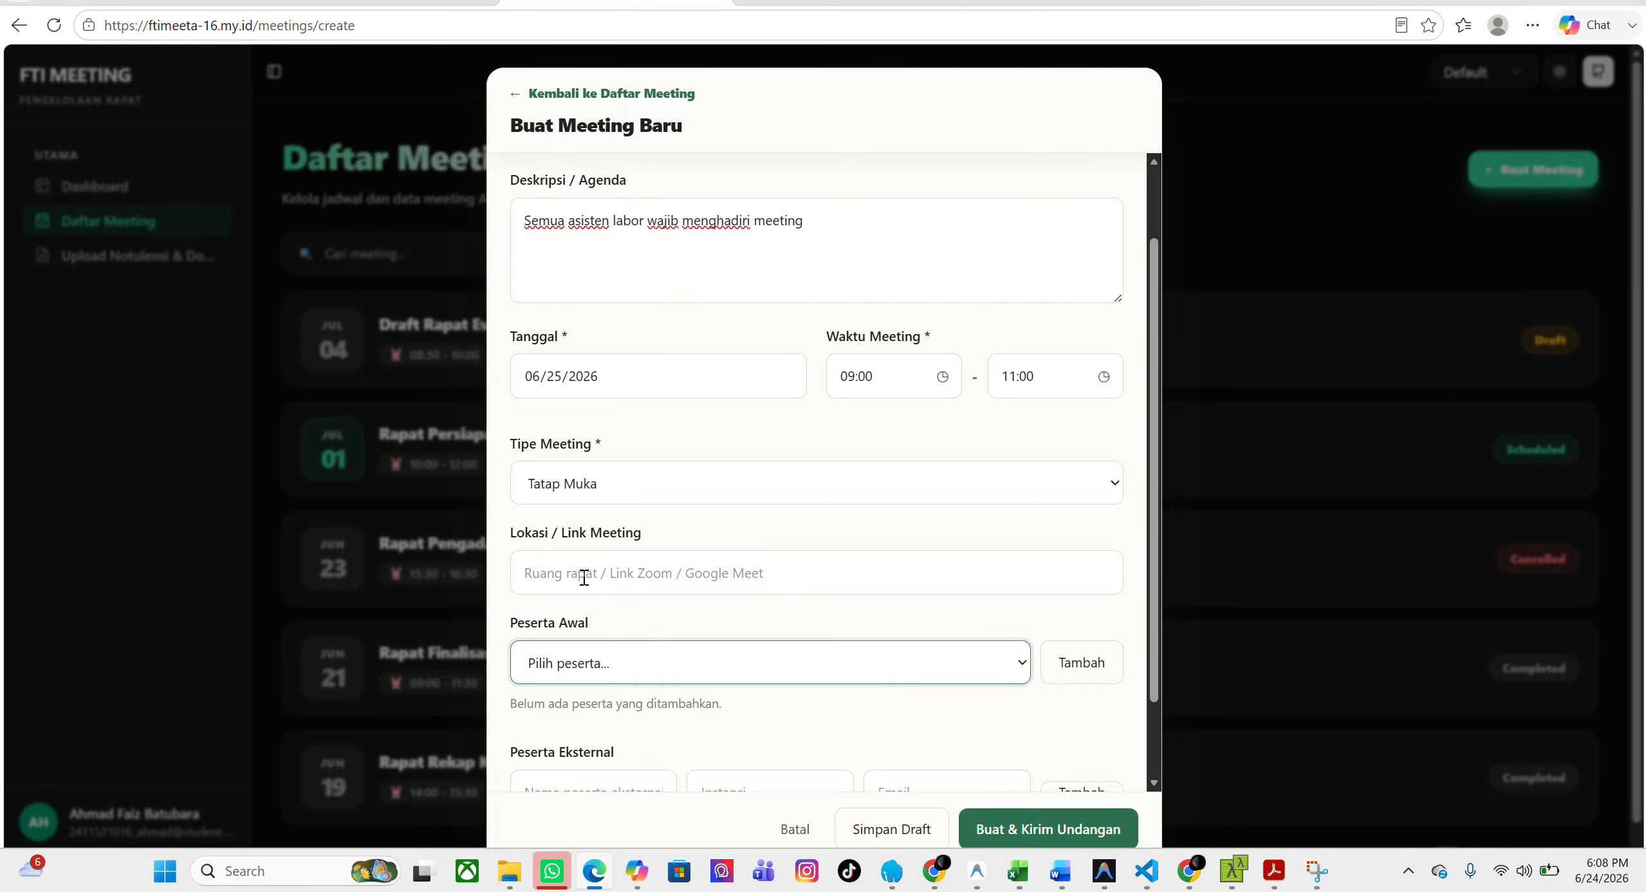
pyautogui.click(607, 481)
pyautogui.click(607, 481)
pyautogui.click(607, 489)
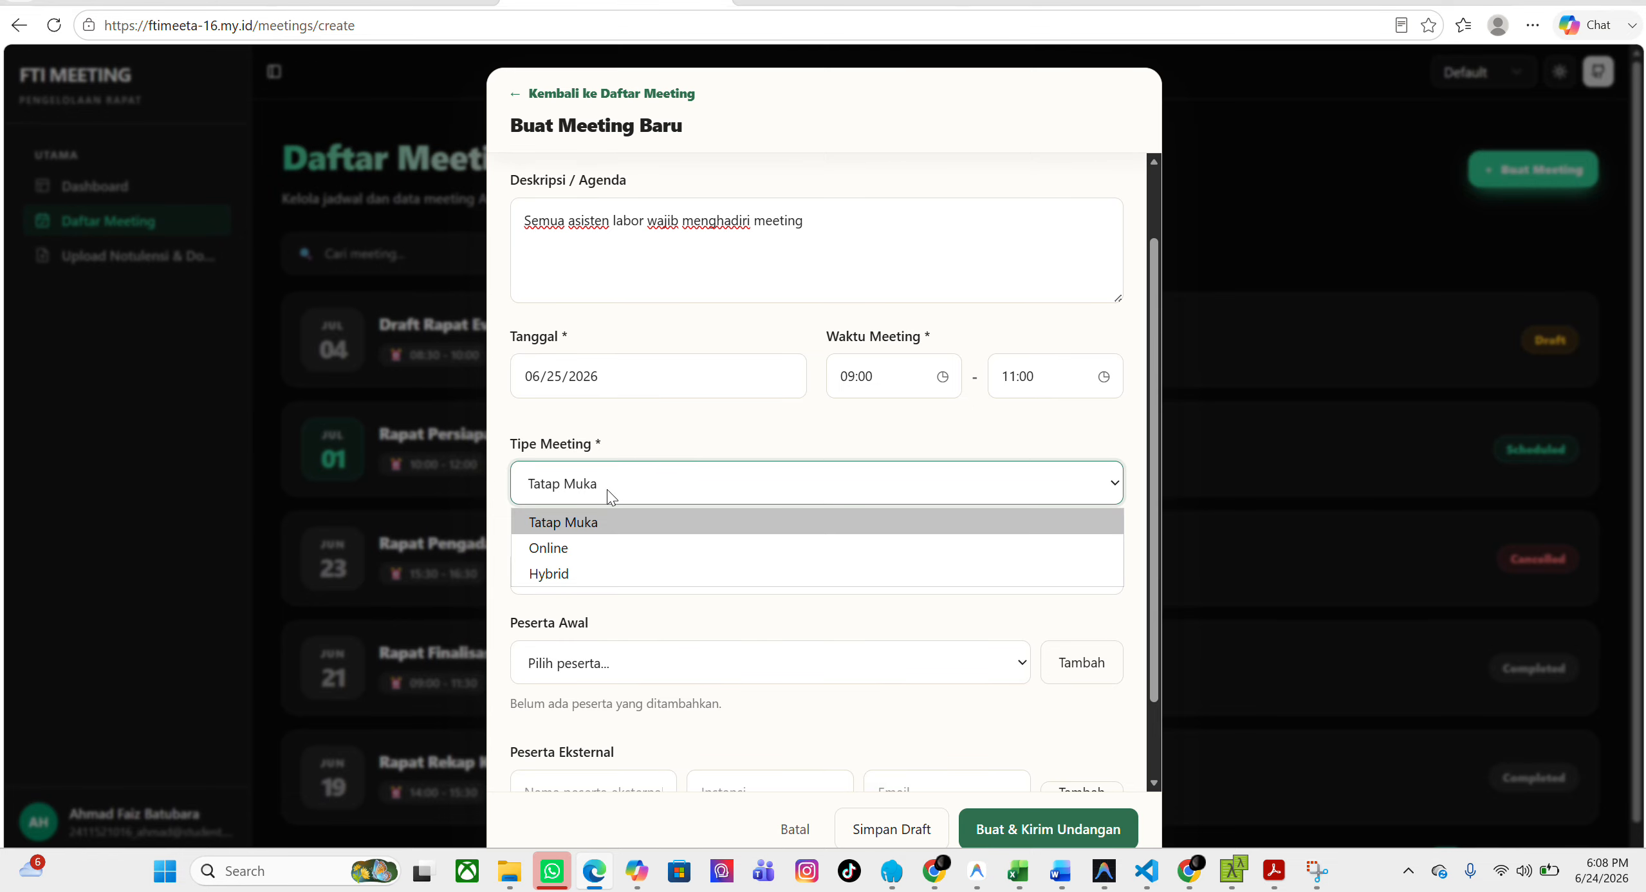
pyautogui.click(610, 542)
pyautogui.click(621, 570)
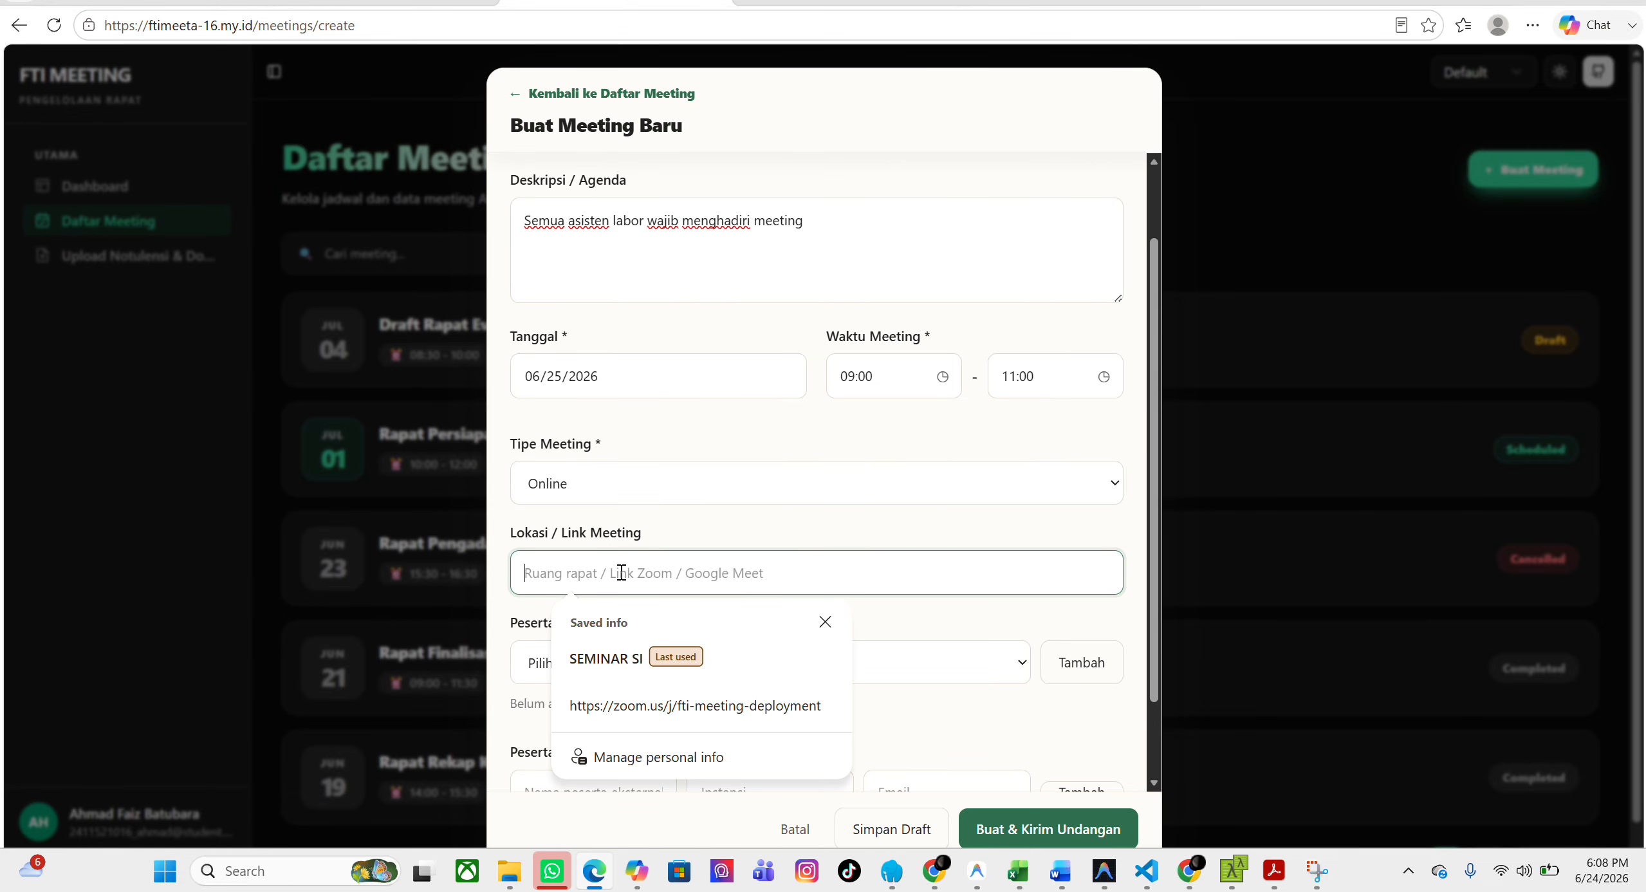
pyautogui.click(660, 706)
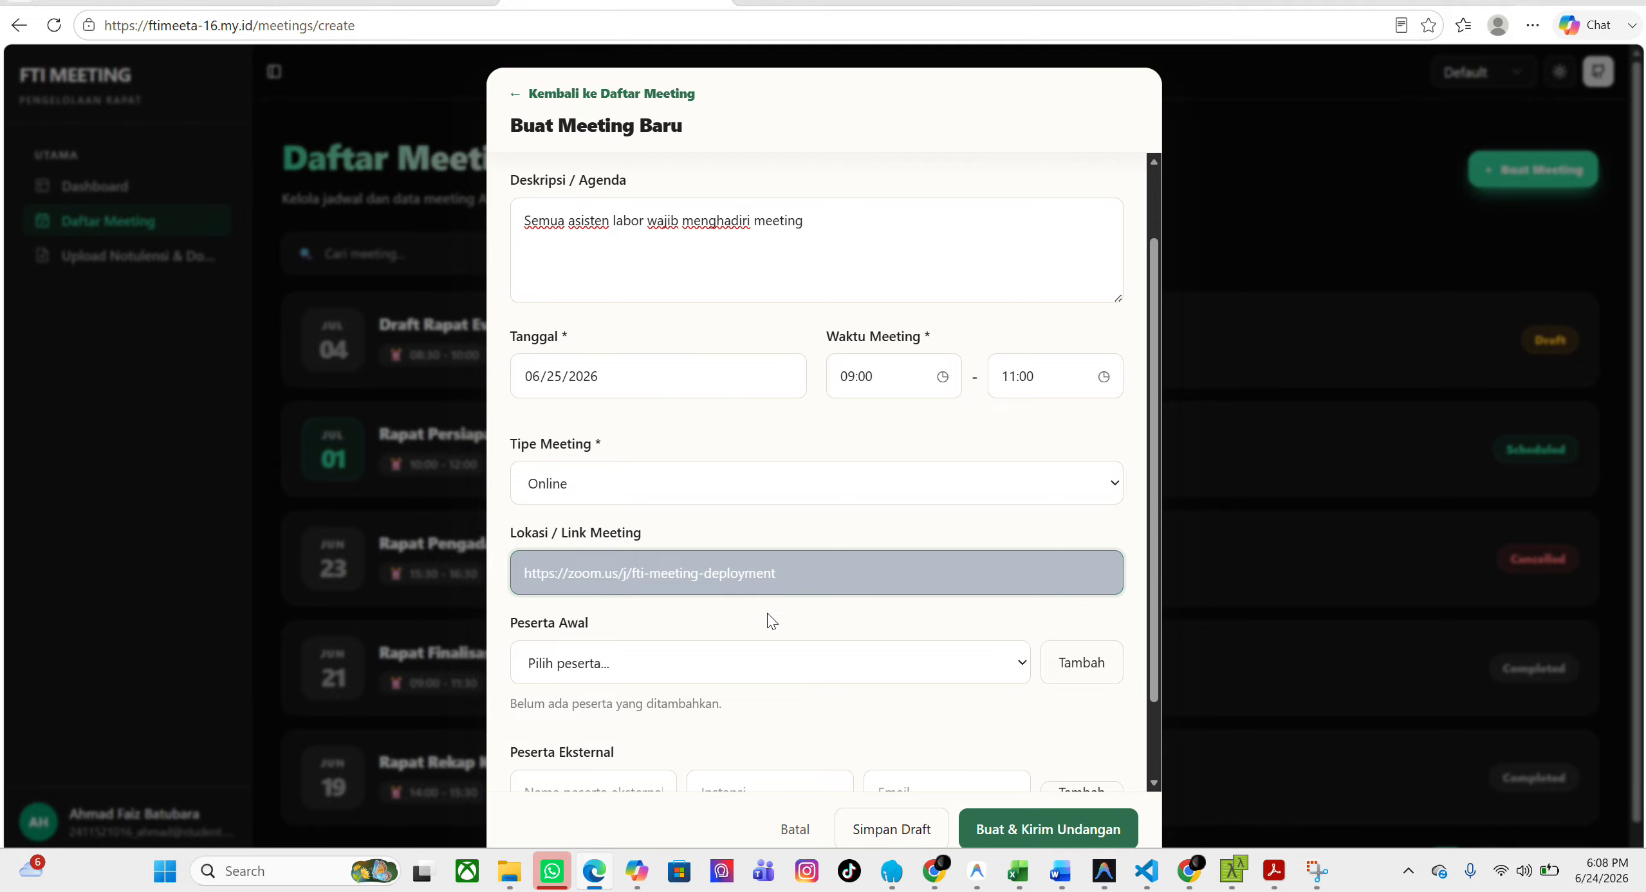
# Add three employees from the participant list as the meeting's initial internal participants.
pyautogui.scroll(-3, 767, 612)
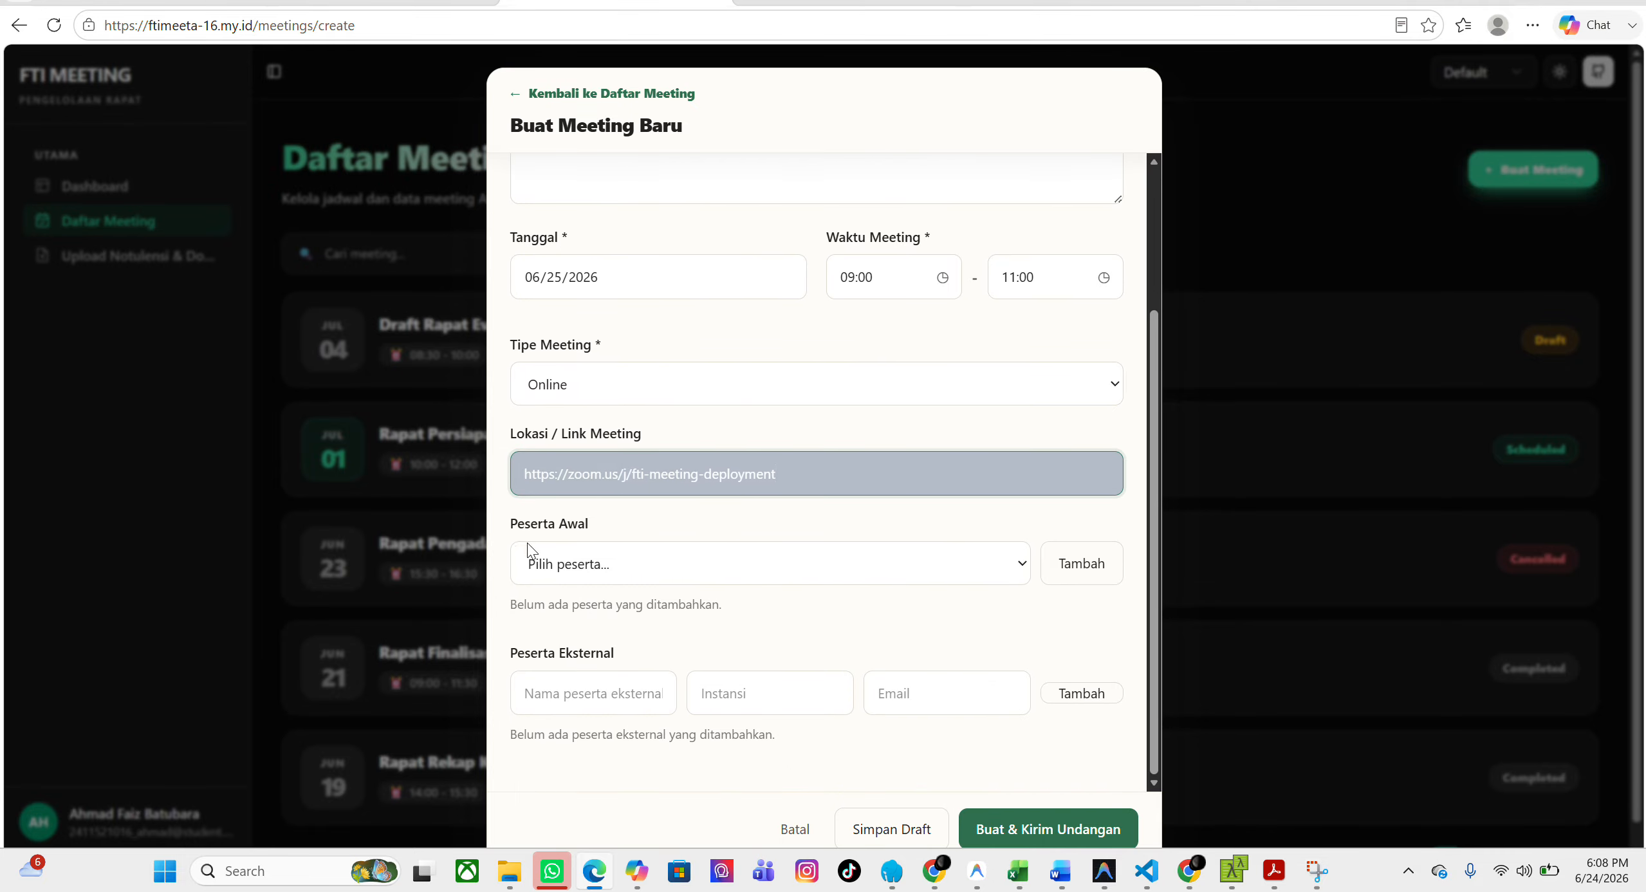
pyautogui.click(675, 564)
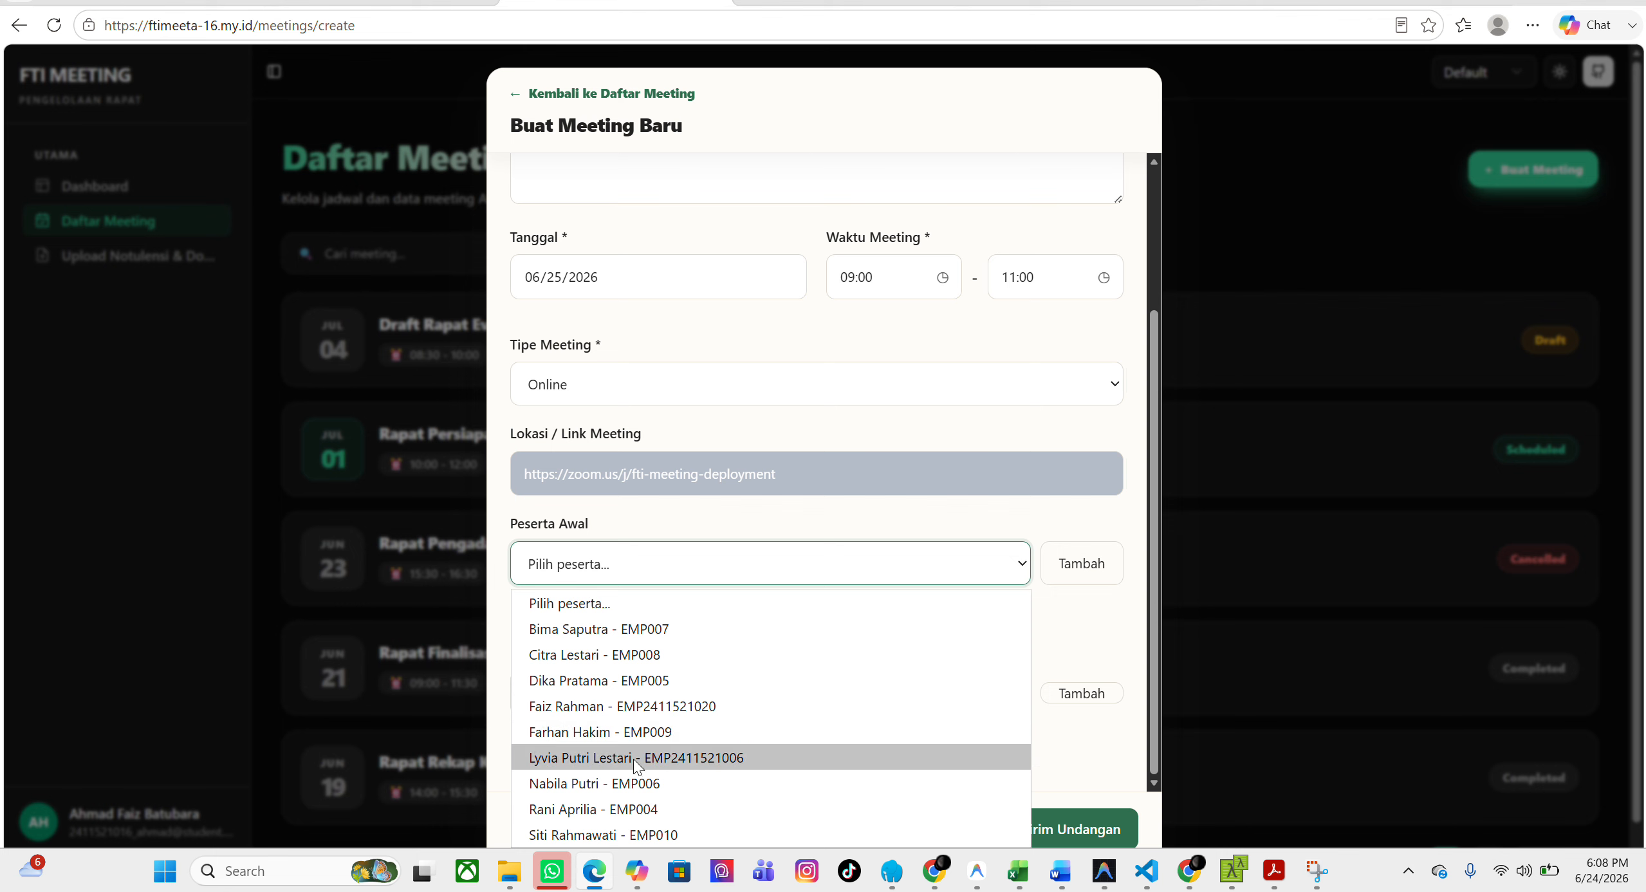
pyautogui.click(573, 757)
pyautogui.click(1081, 563)
pyautogui.click(847, 560)
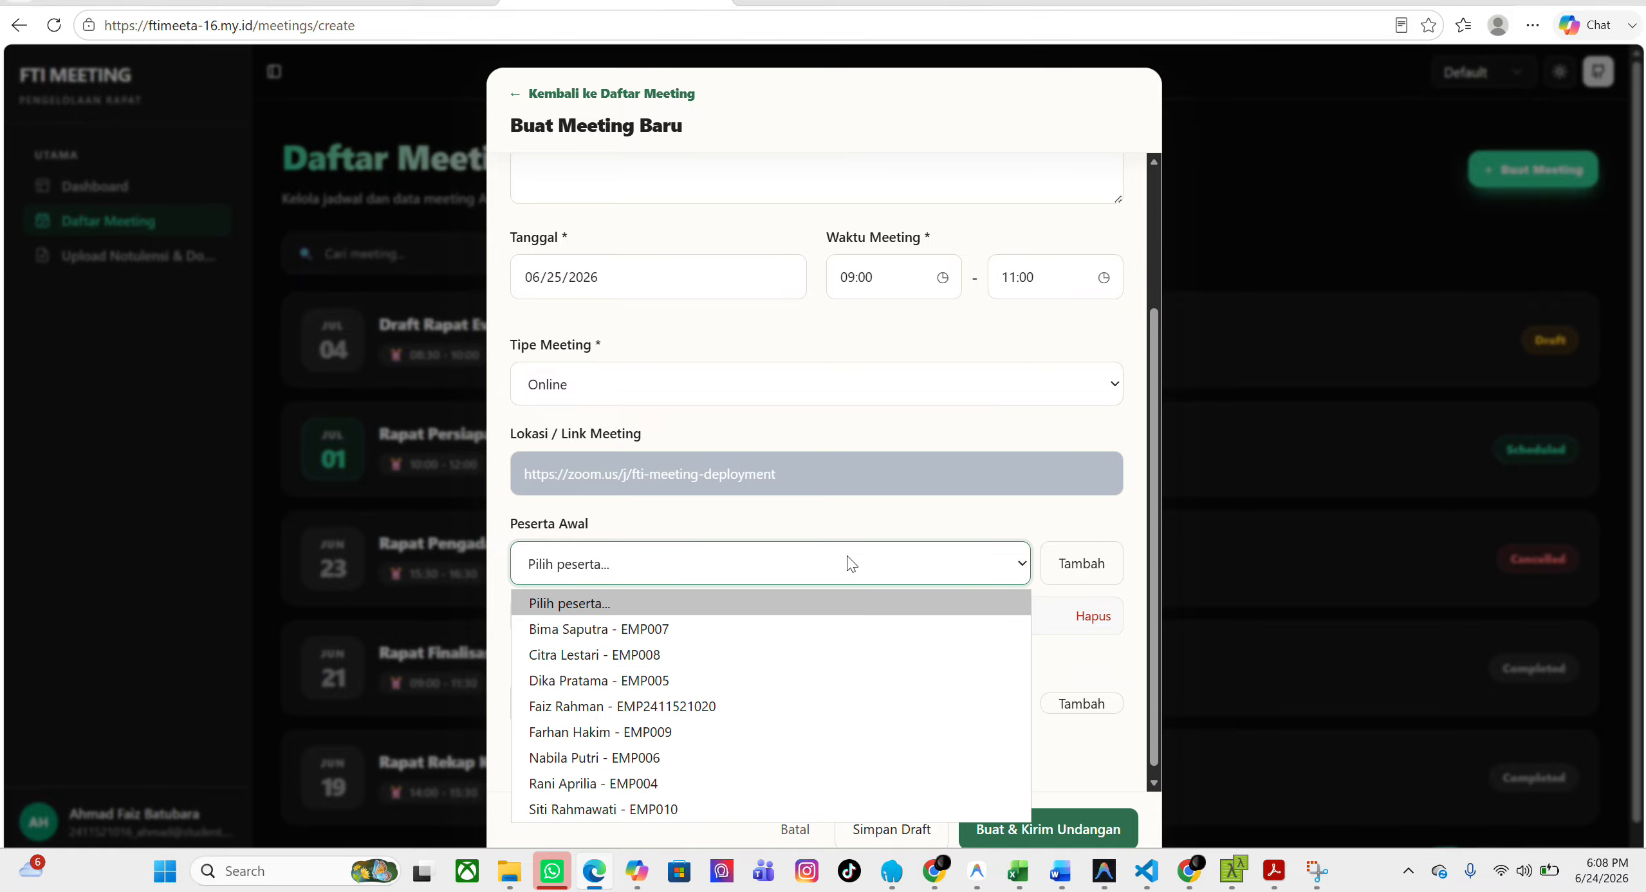
pyautogui.click(754, 629)
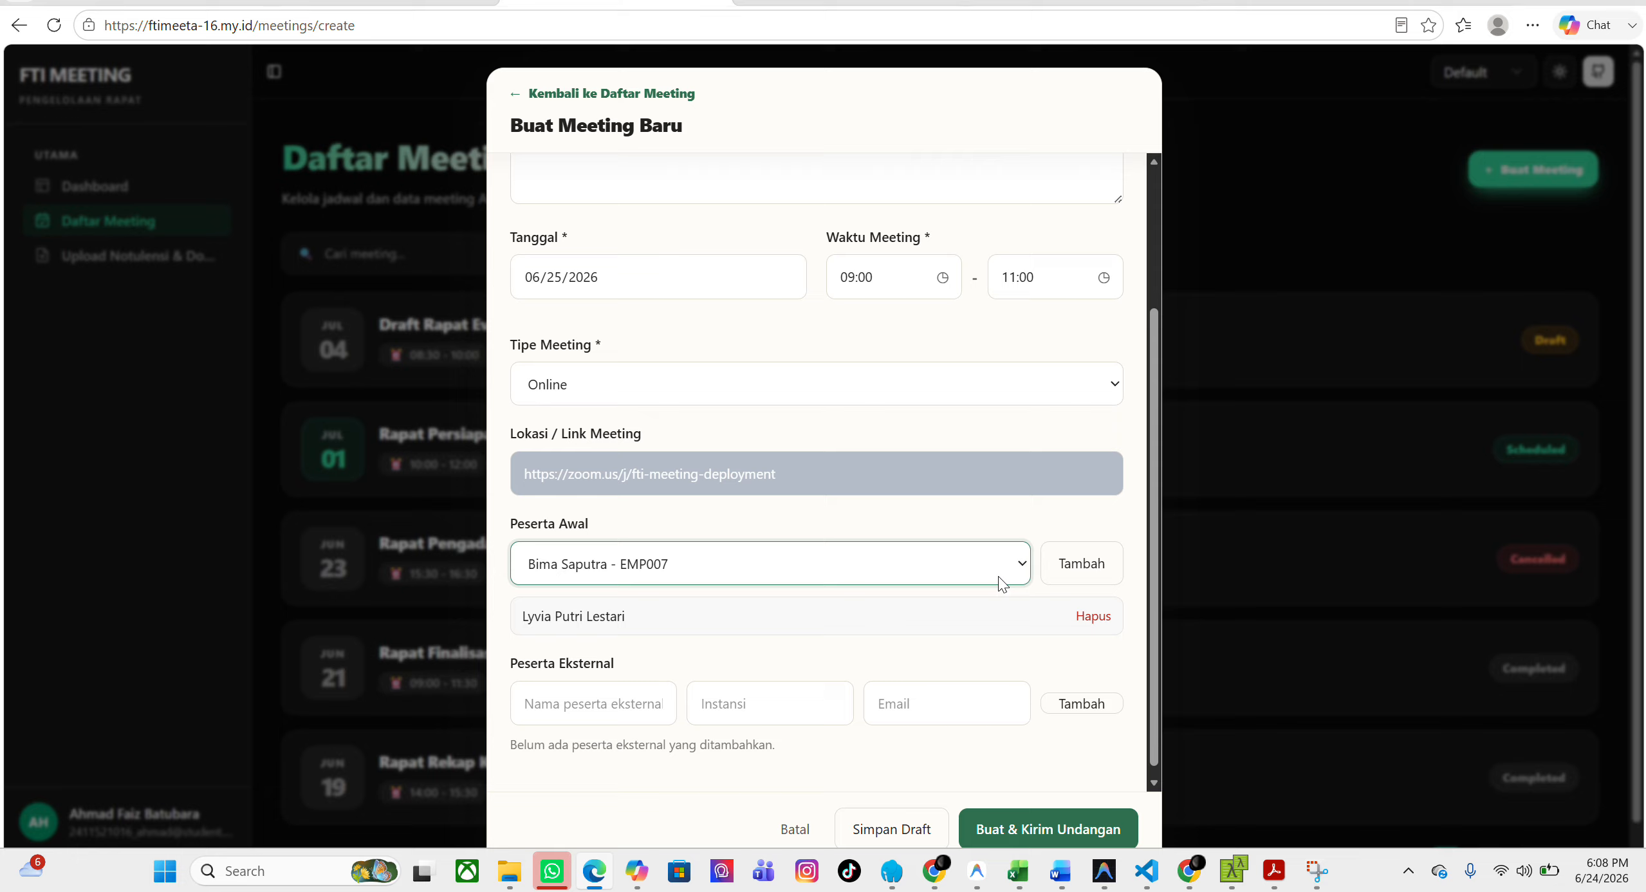
pyautogui.click(1049, 571)
pyautogui.click(897, 583)
pyautogui.click(843, 647)
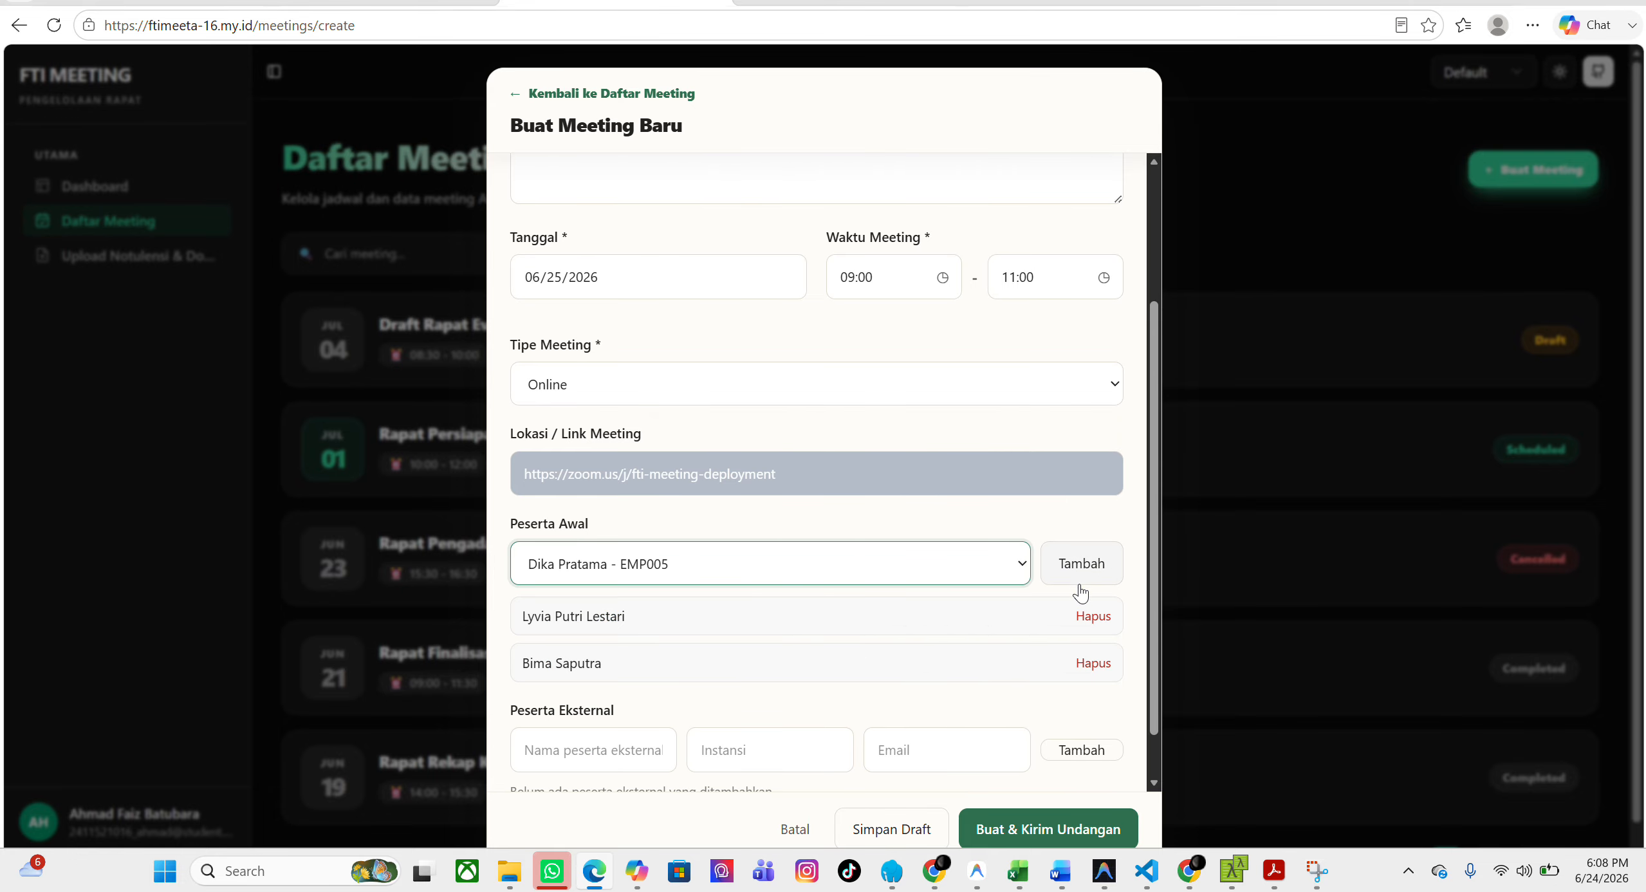
pyautogui.click(1081, 589)
# Add an external participant by entering the person's name, the institution "semen padang" and the participant's e-mail address.
pyautogui.scroll(-2, 713, 646)
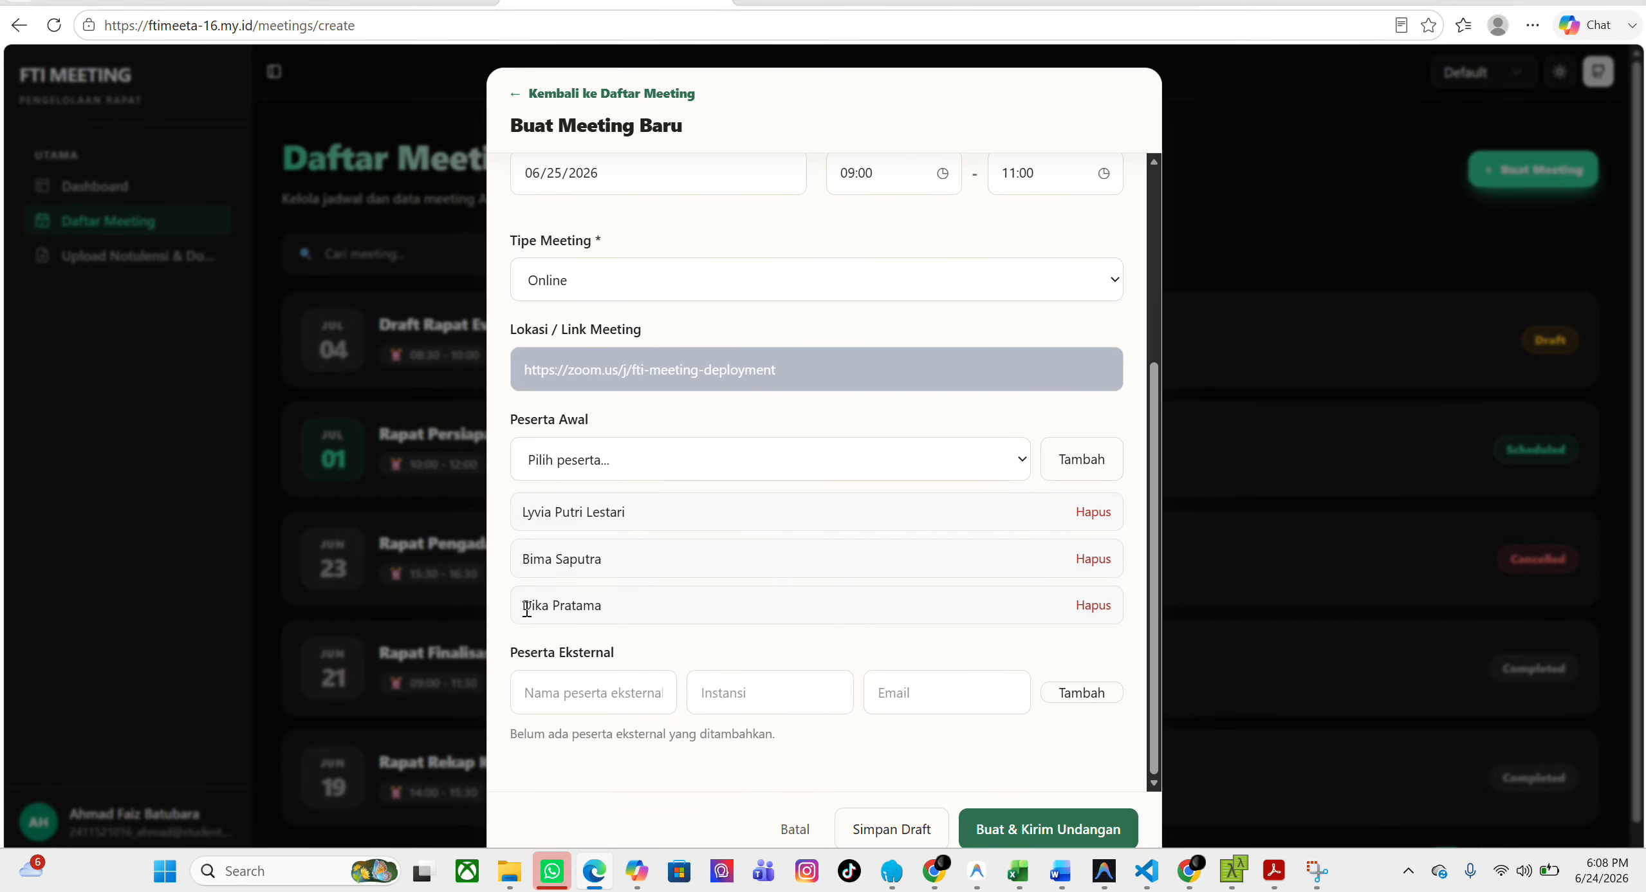
pyautogui.click(584, 702)
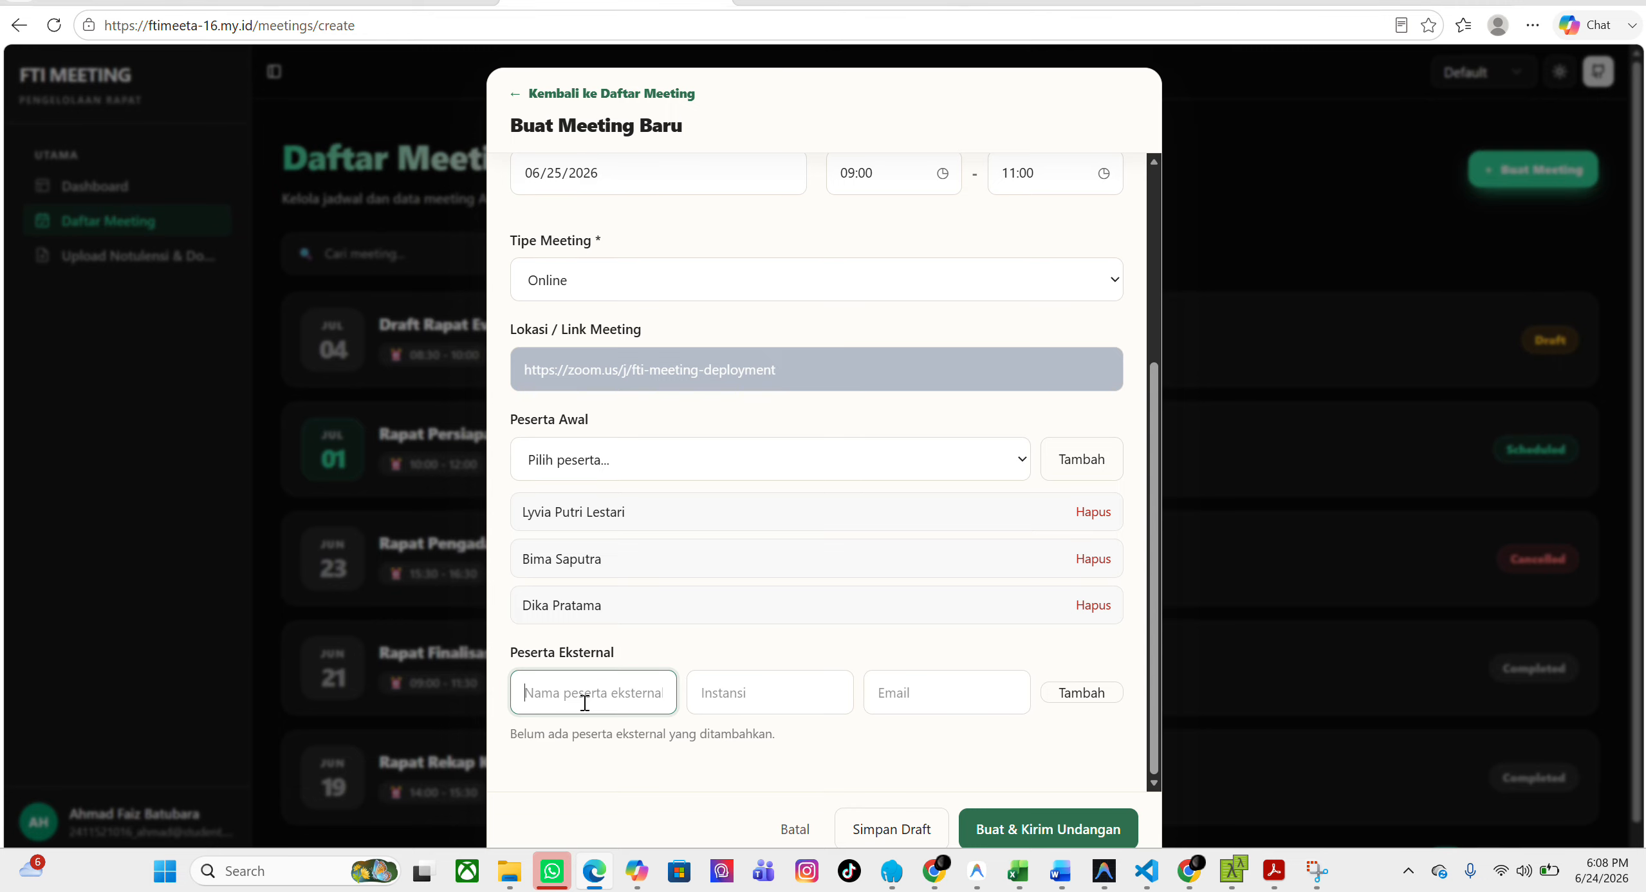
pyautogui.write('fahri')
pyautogui.click(771, 709)
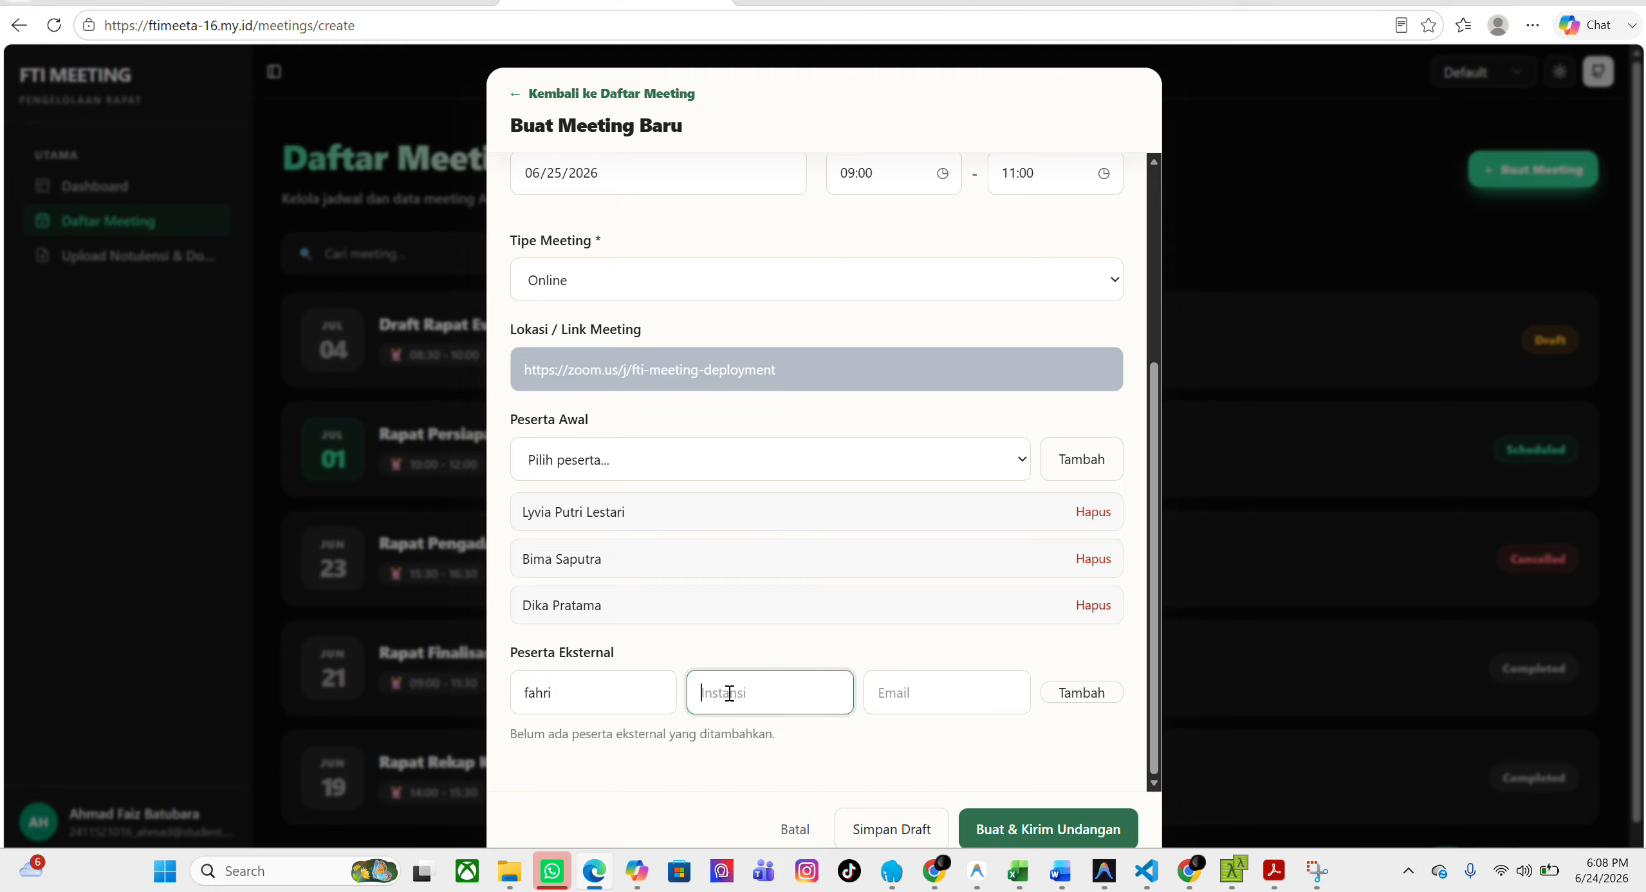
pyautogui.write('semen padang')
pyautogui.click(893, 698)
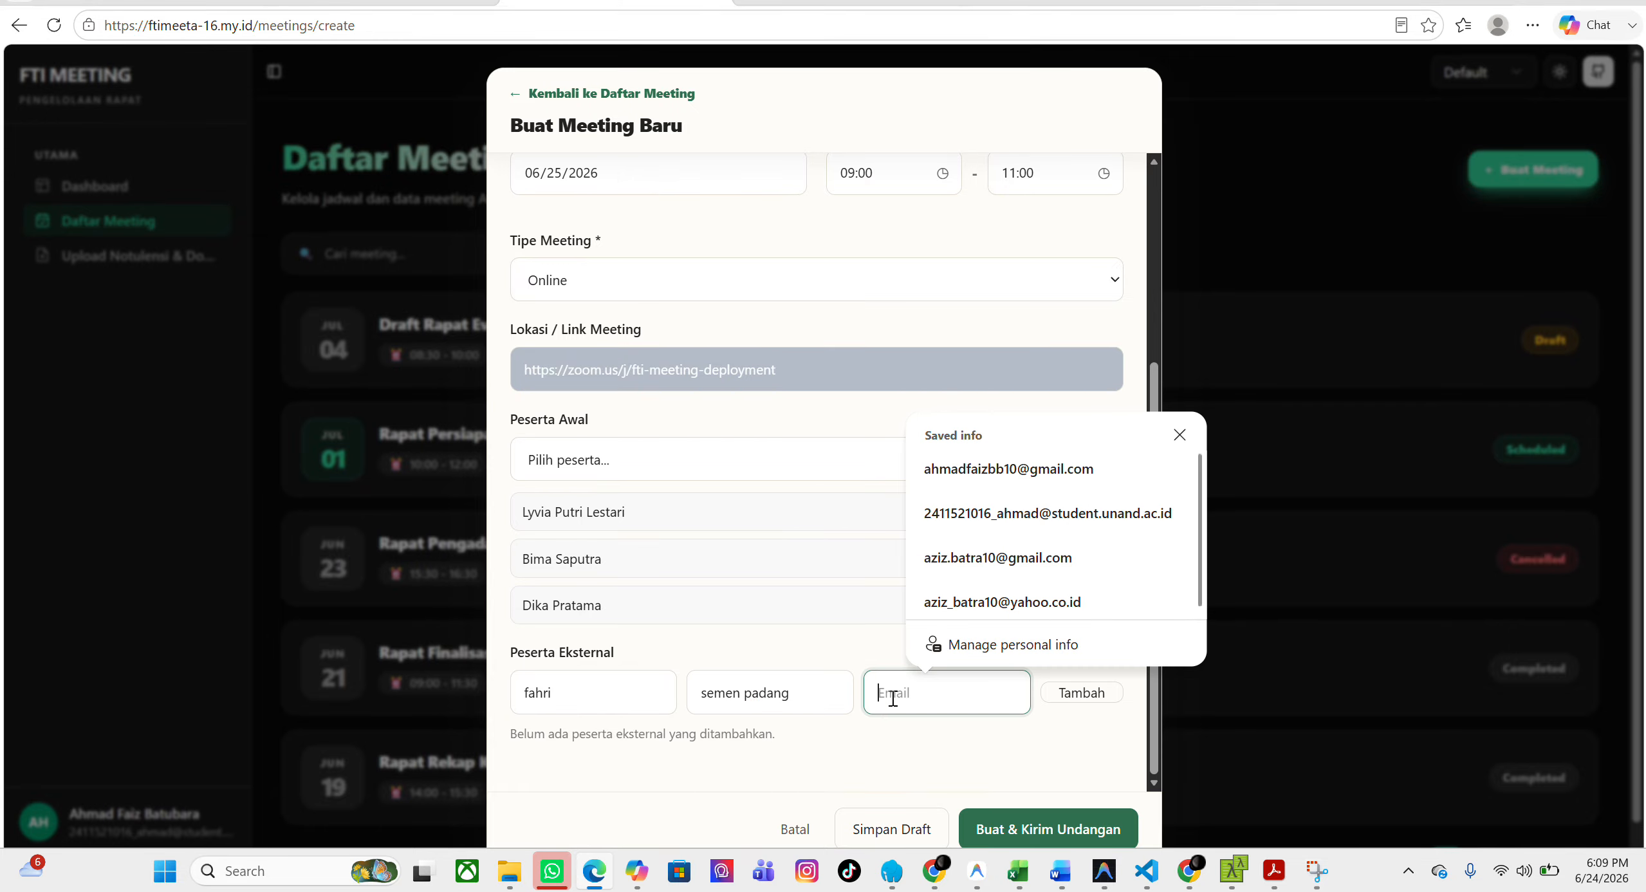
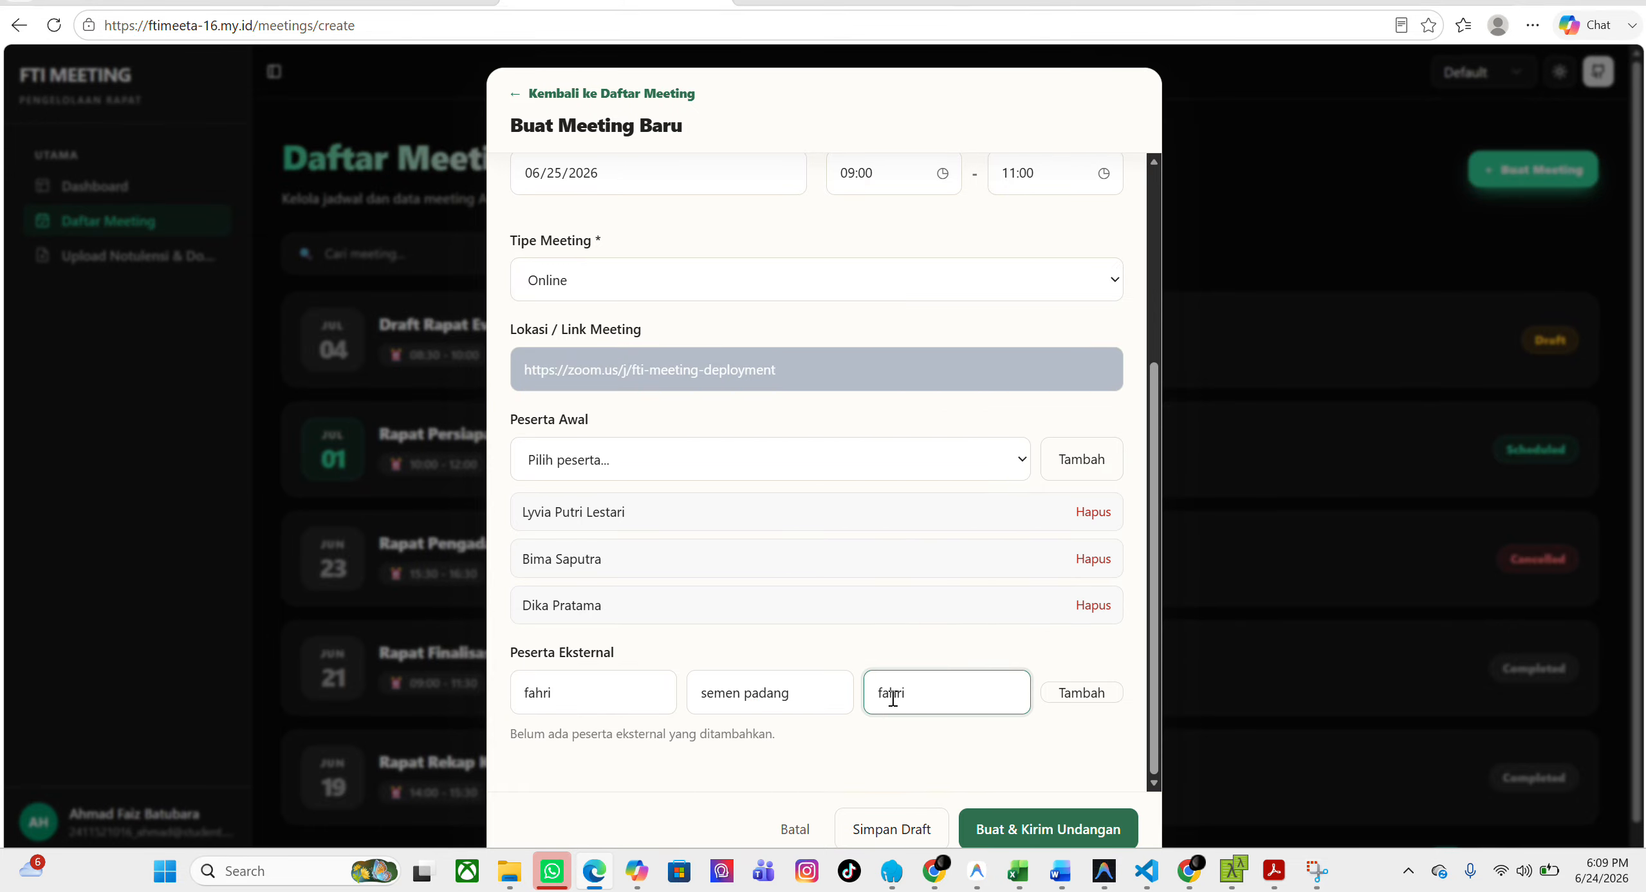
pyautogui.click(1082, 693)
# Save the new meeting as a draft and open its detail page from the meeting list.
pyautogui.scroll(-1, 893, 673)
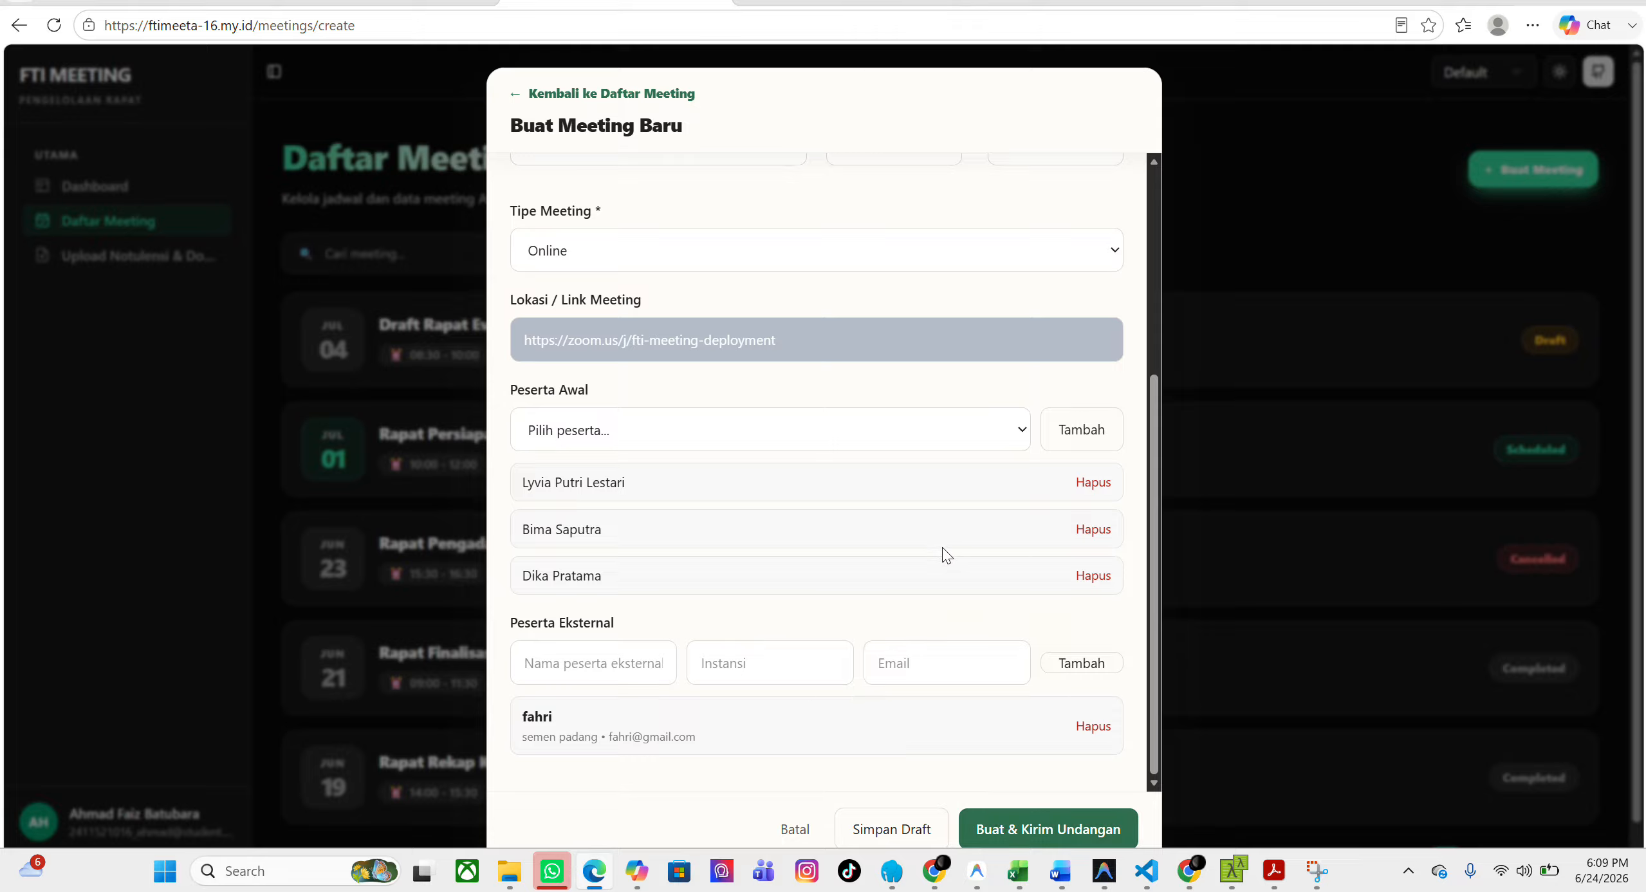
pyautogui.click(909, 830)
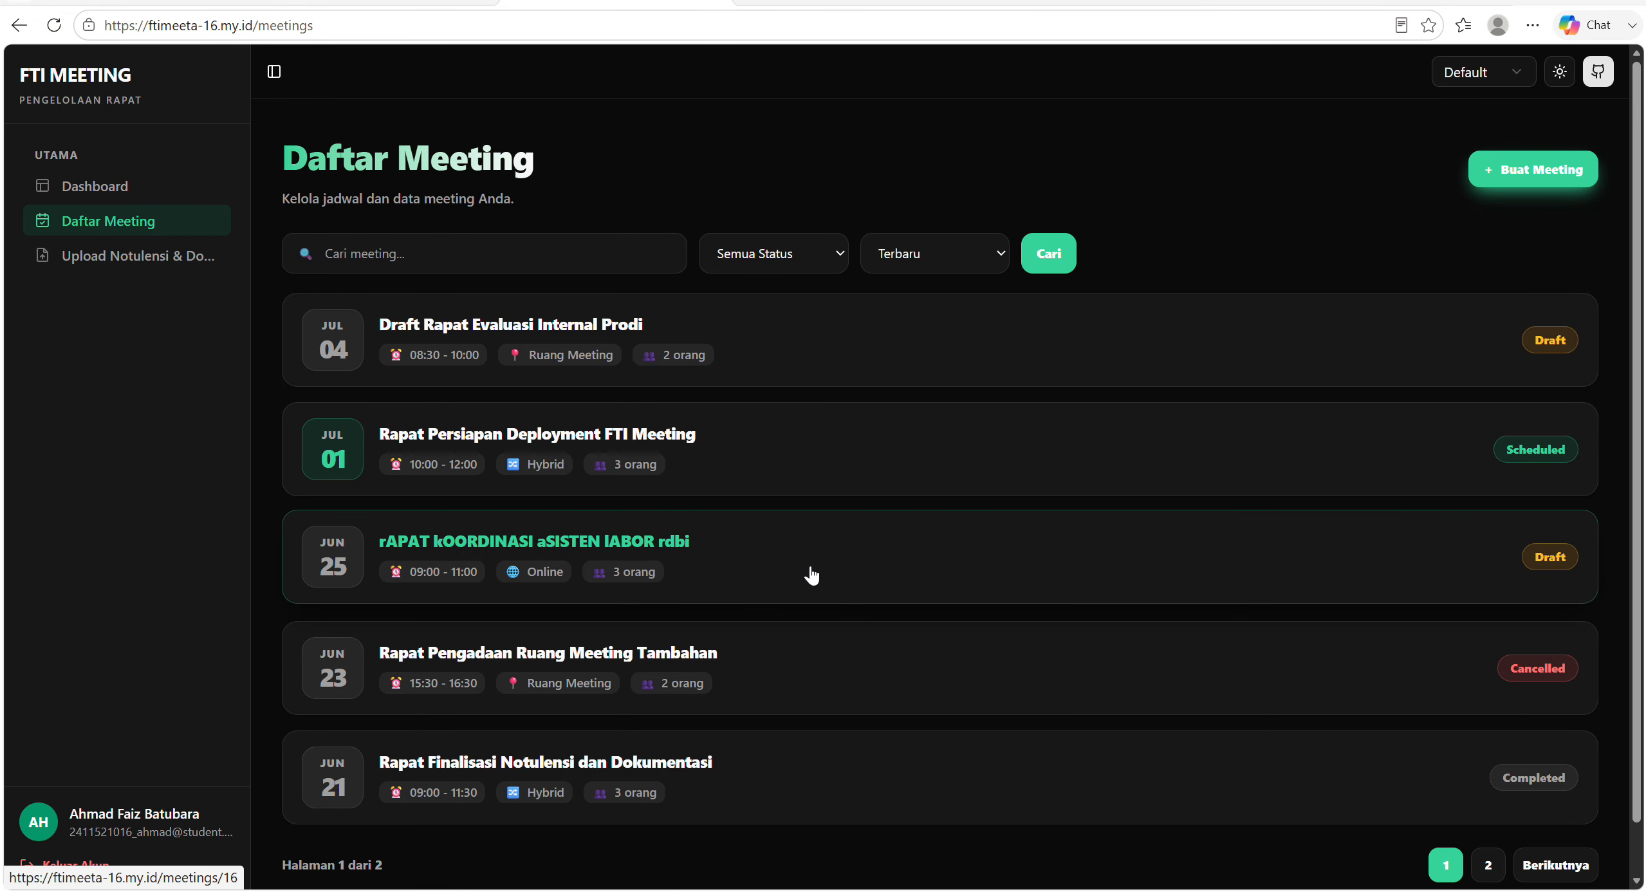
pyautogui.click(775, 567)
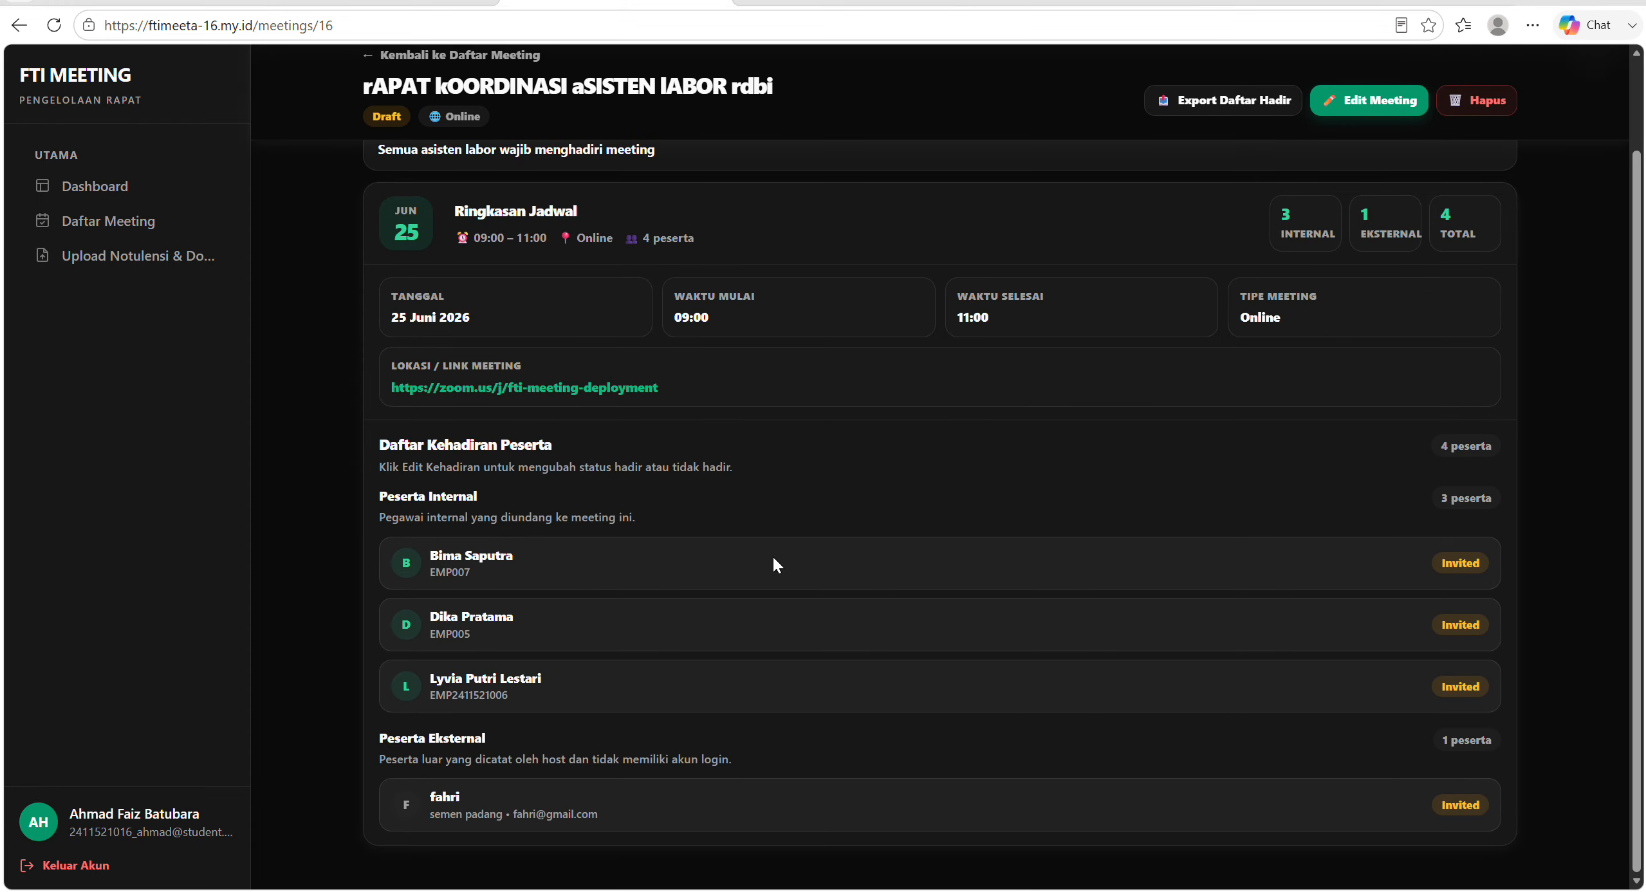
# Review the draft meeting's description, schedule summary, link and attendance list of internal and external participants.
pyautogui.scroll(1, 773, 558)
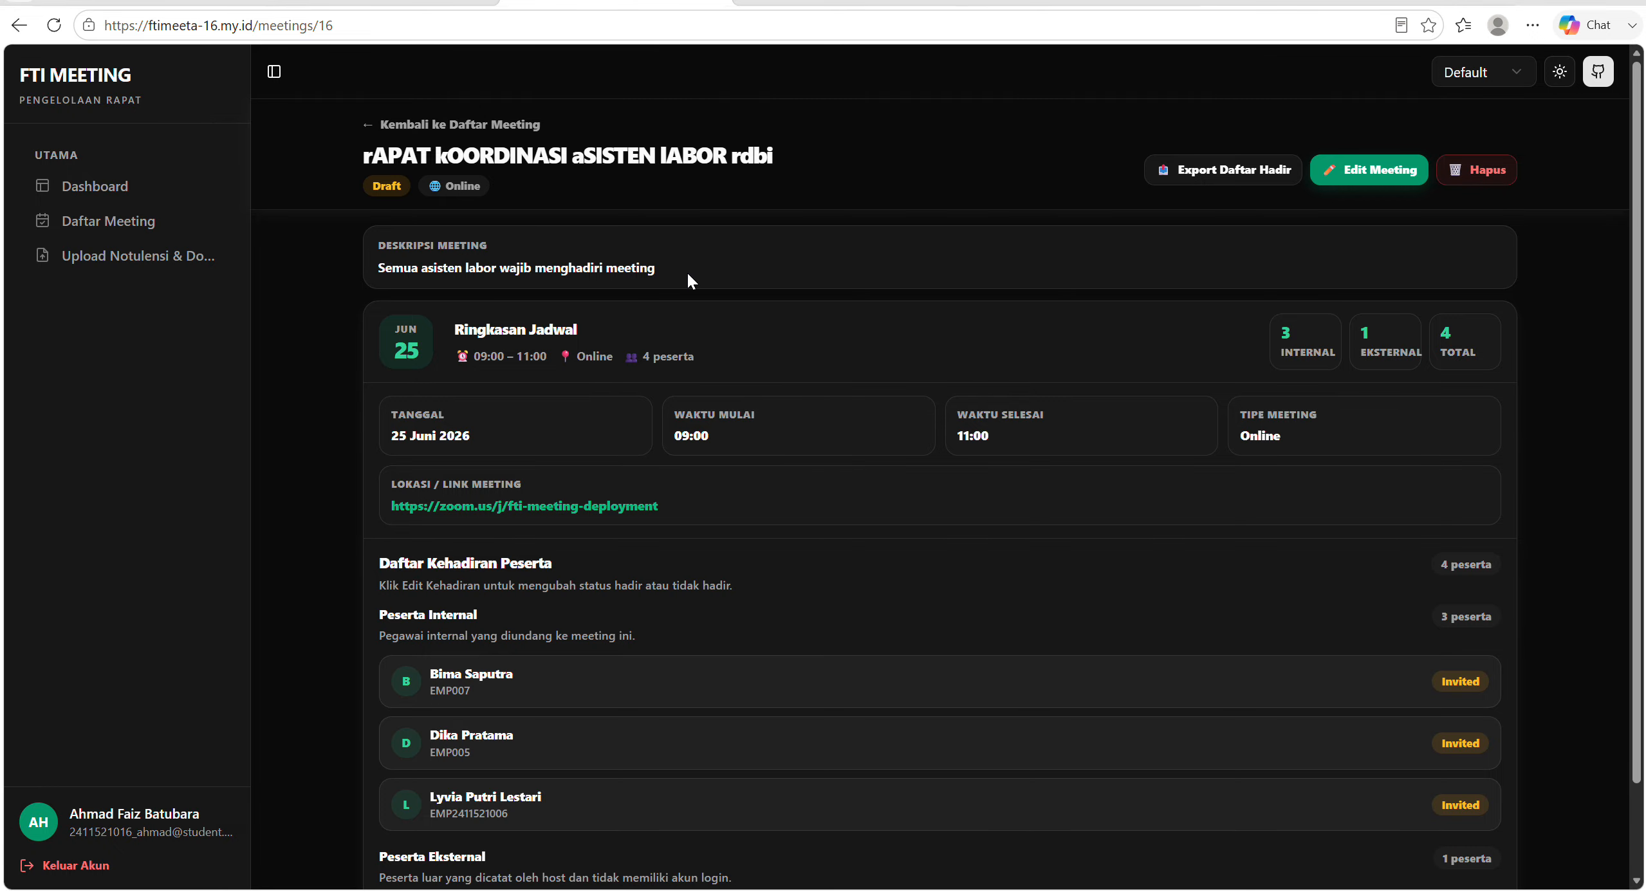
pyautogui.scroll(-1, 403, 263)
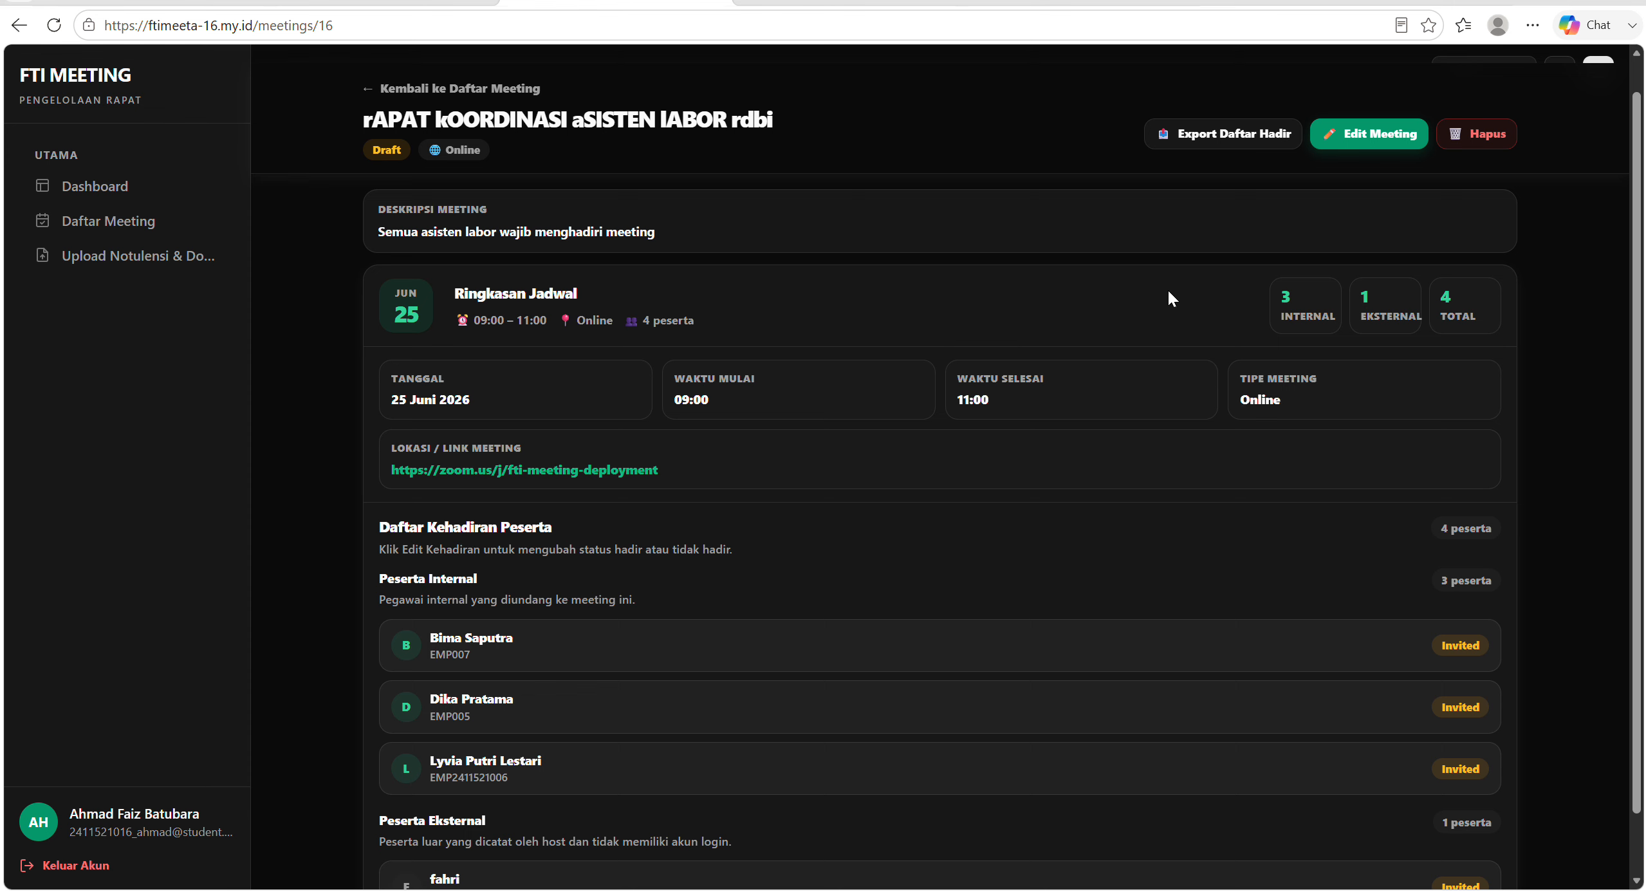
pyautogui.scroll(-1, 1164, 295)
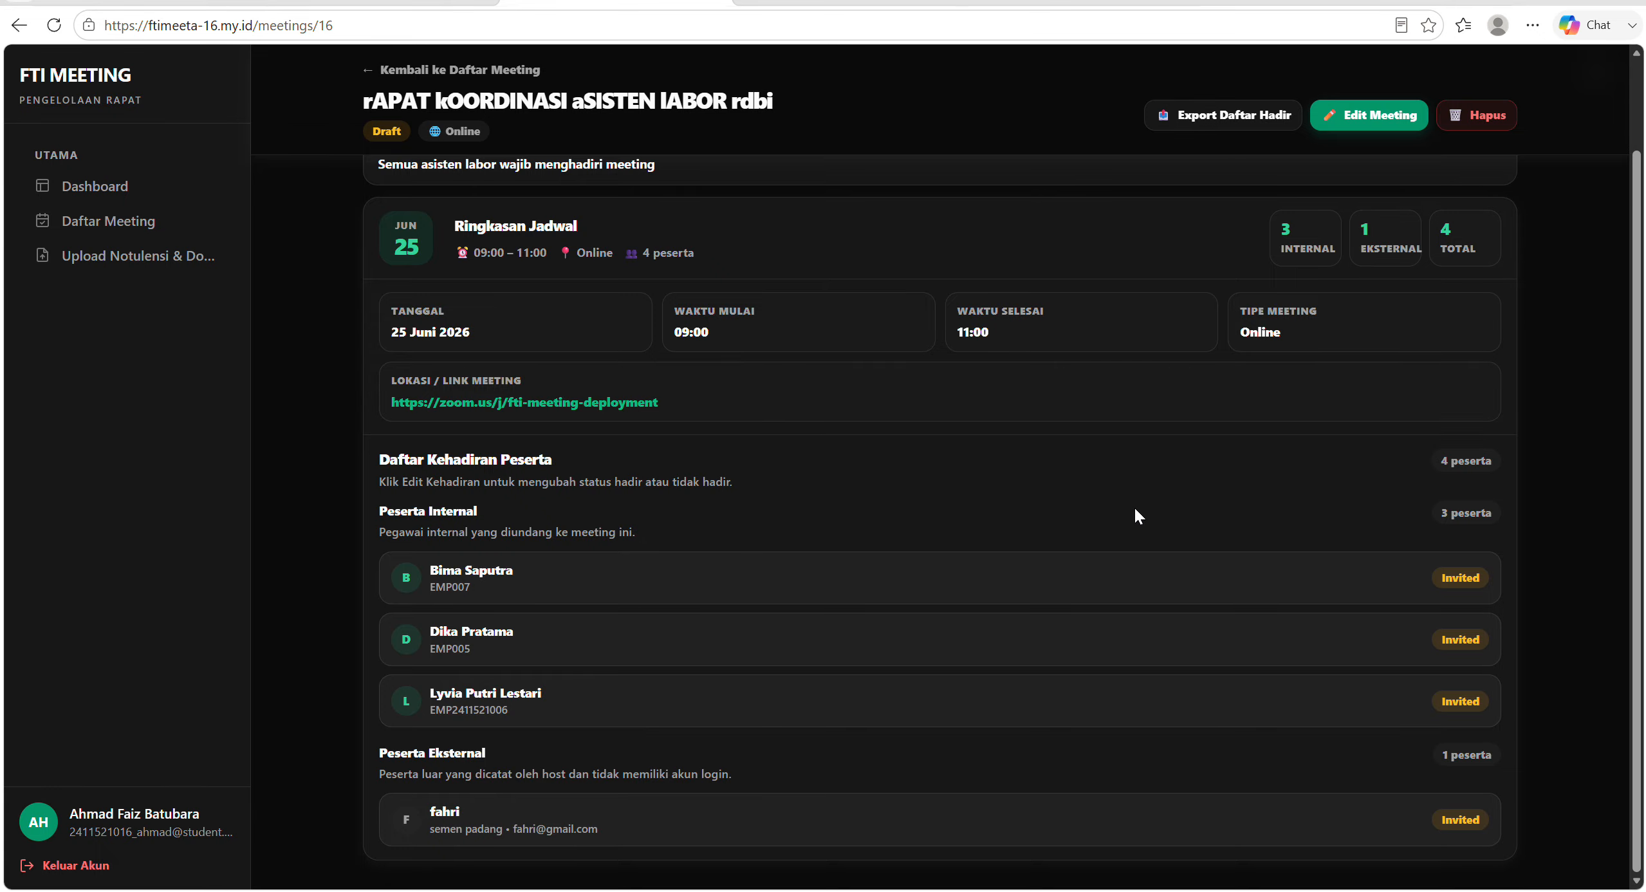
pyautogui.scroll(2, 1135, 510)
pyautogui.scroll(-1, 1136, 510)
pyautogui.scroll(-1, 1135, 509)
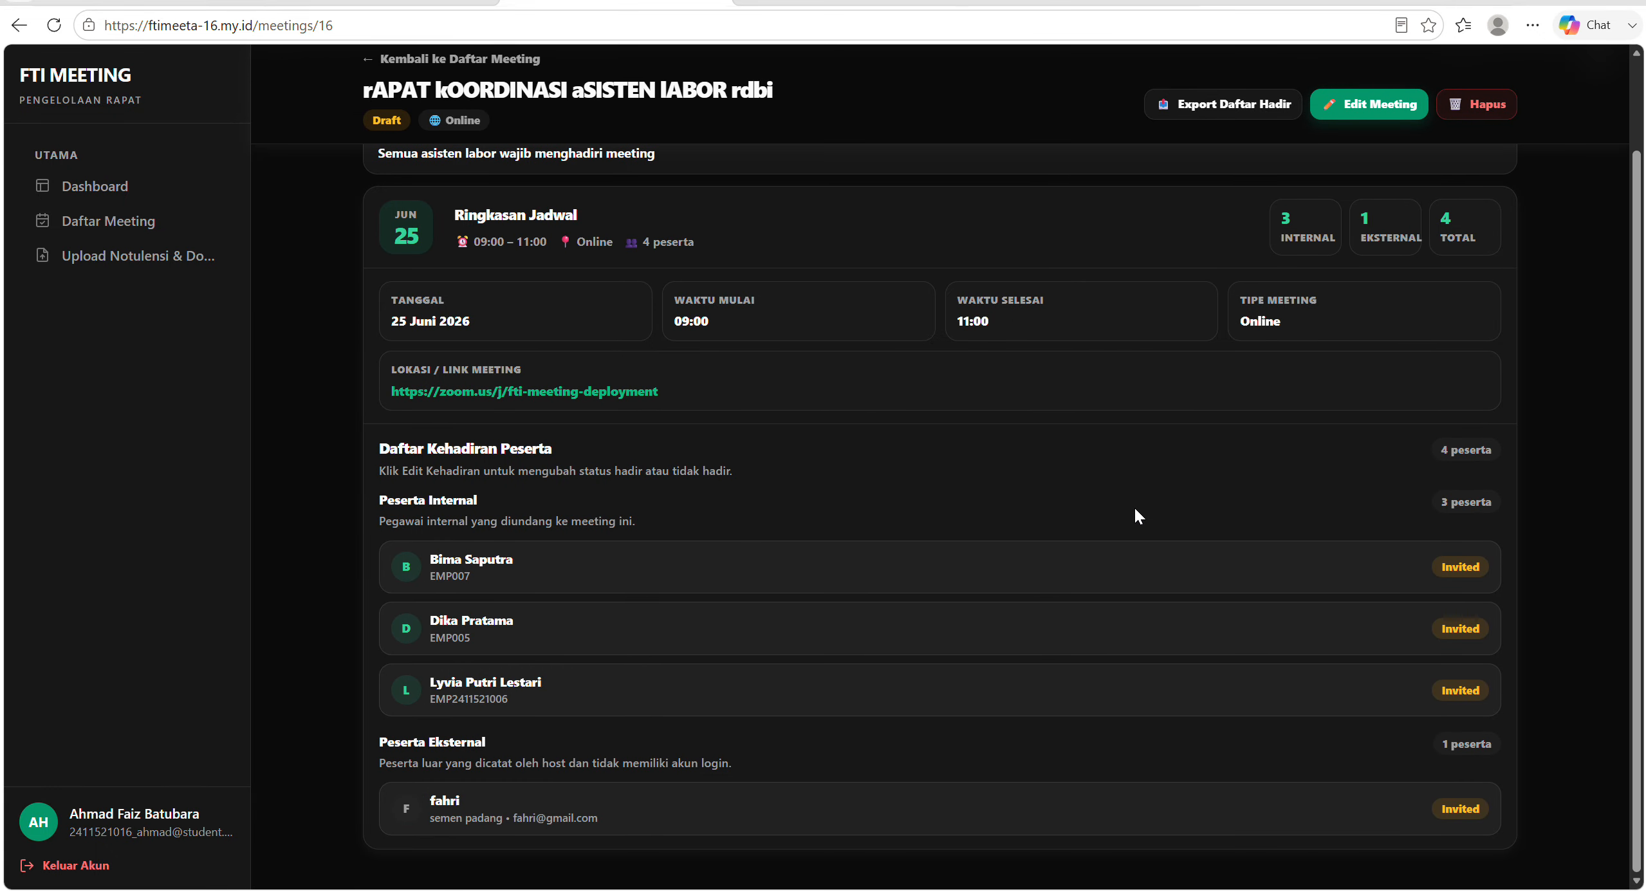
pyautogui.scroll(2, 1136, 510)
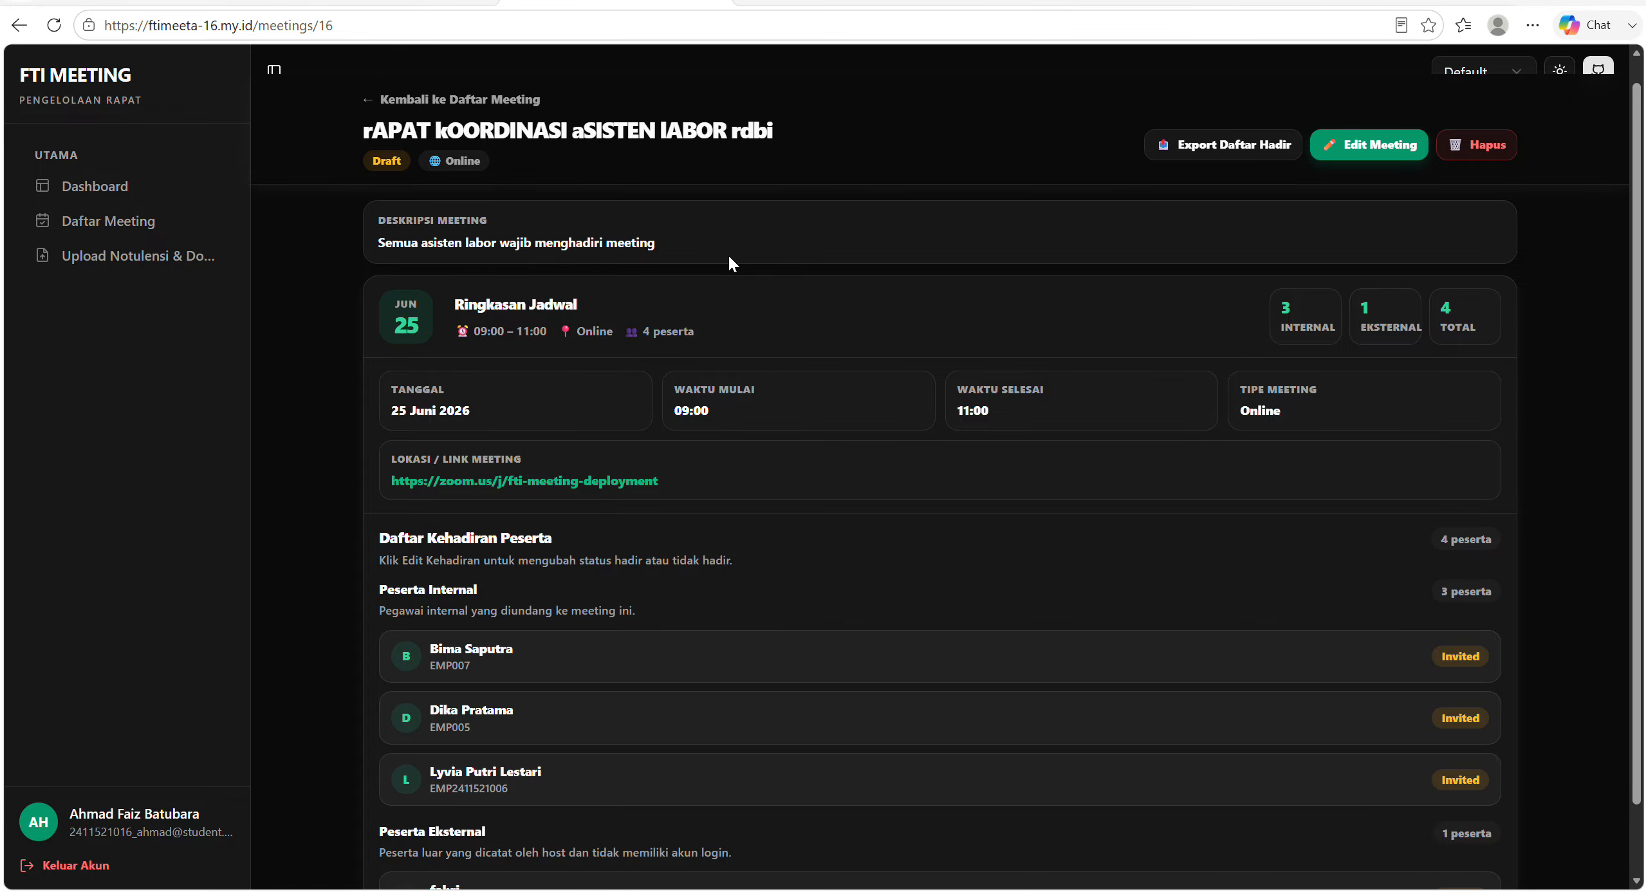
# Open the draft meeting for editing, change its status to Scheduled and check the remaining fields and participants.
pyautogui.click(1344, 153)
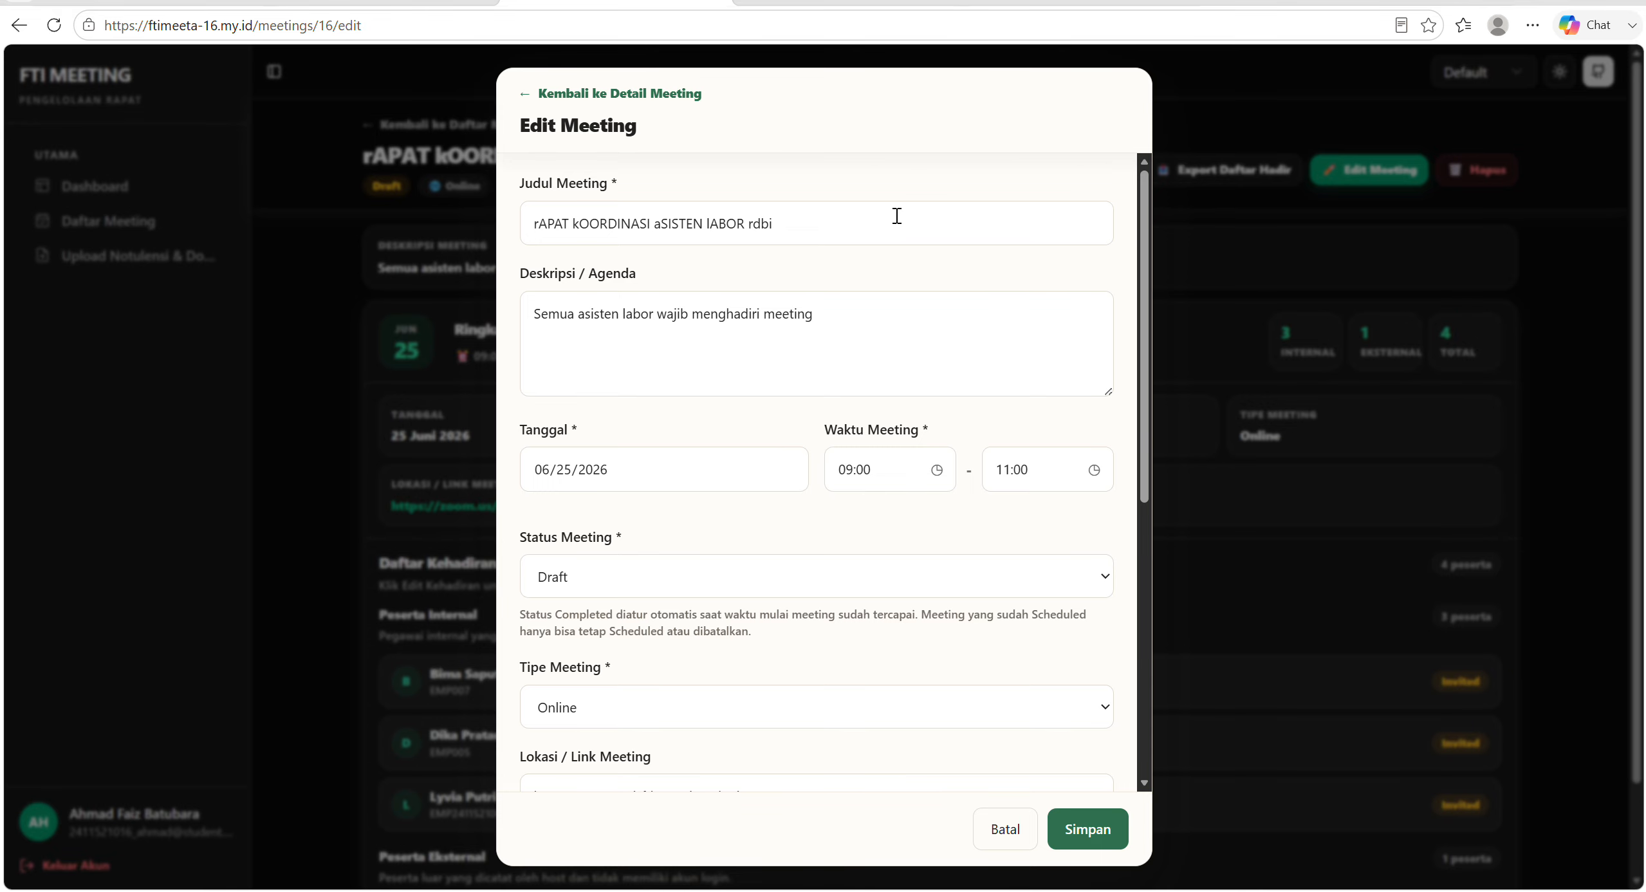
pyautogui.scroll(-3, 783, 271)
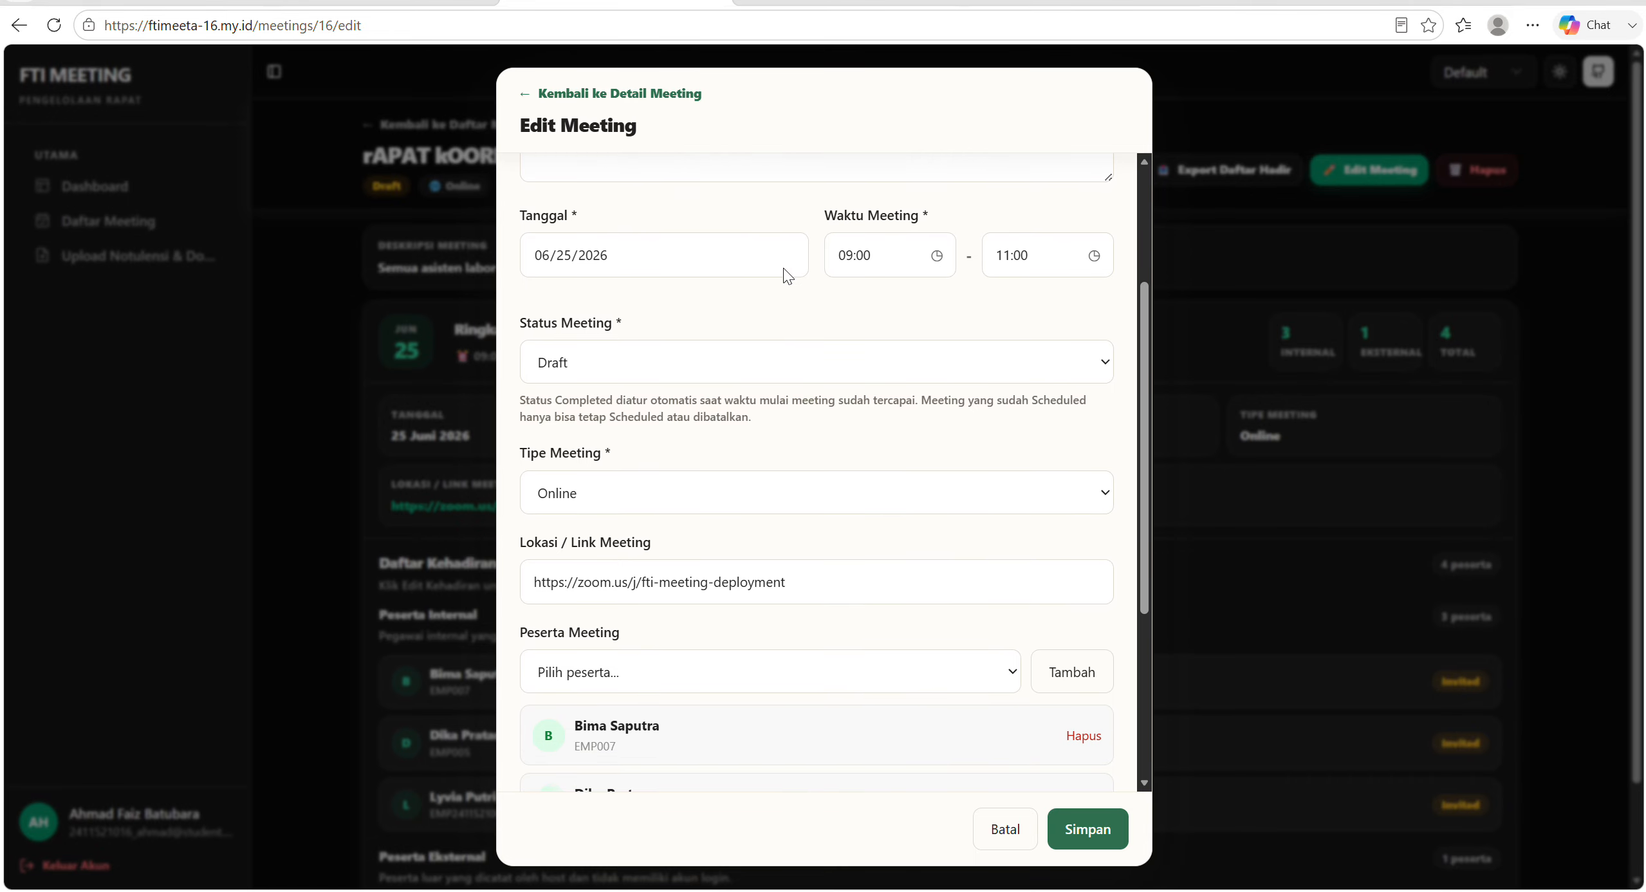
pyautogui.scroll(2, 783, 271)
pyautogui.scroll(-4, 783, 268)
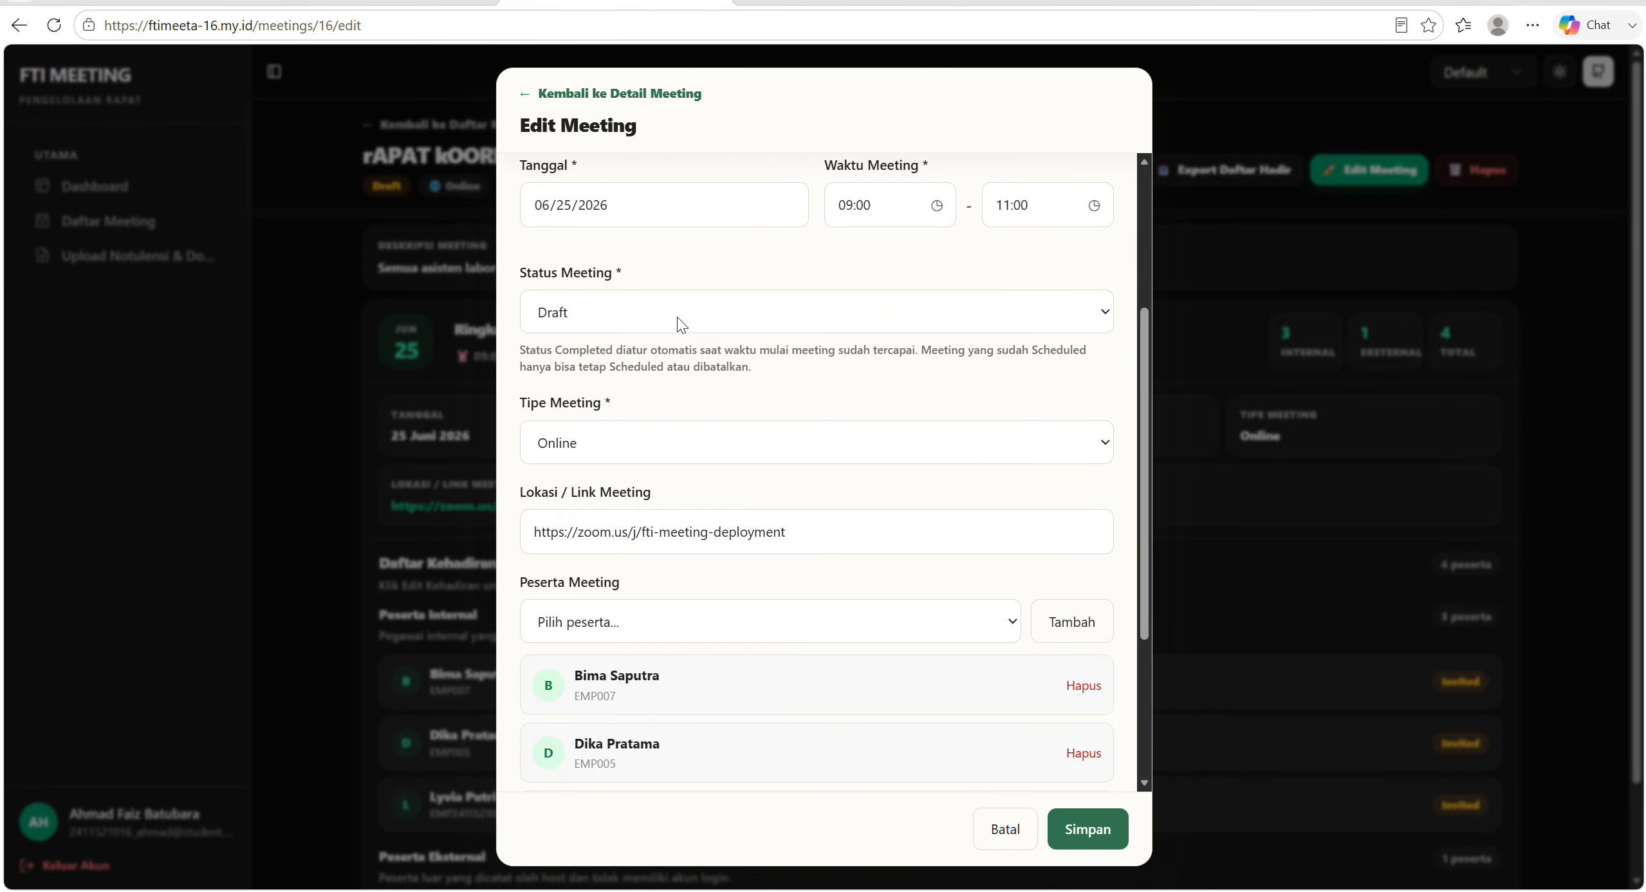
pyautogui.click(676, 317)
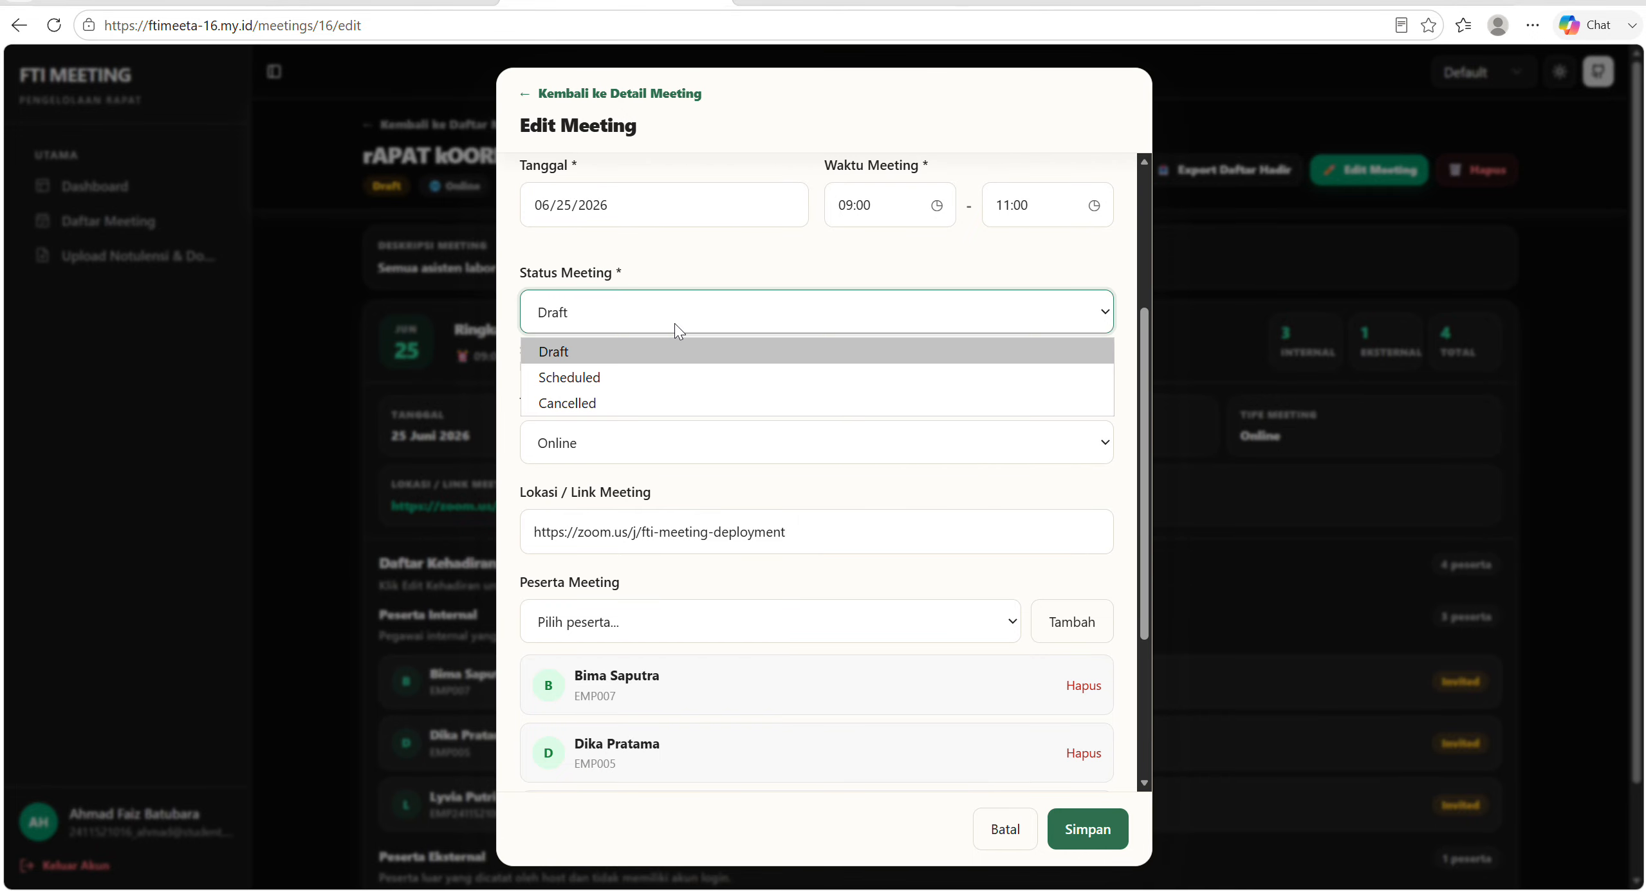
pyautogui.click(628, 376)
pyautogui.scroll(-3, 628, 375)
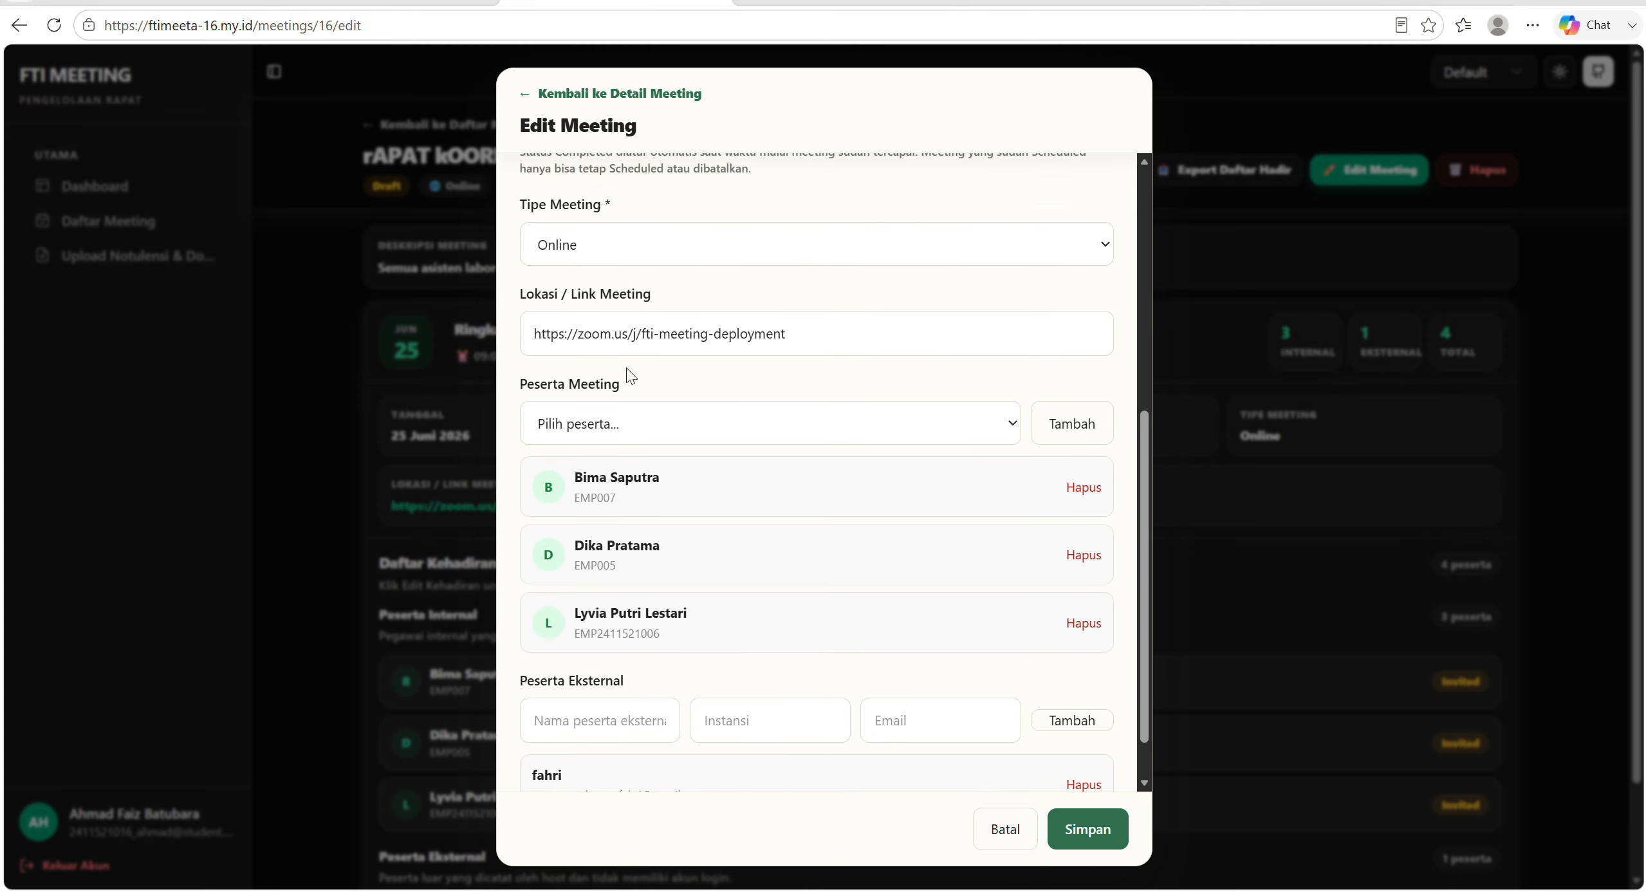
pyautogui.scroll(2, 626, 368)
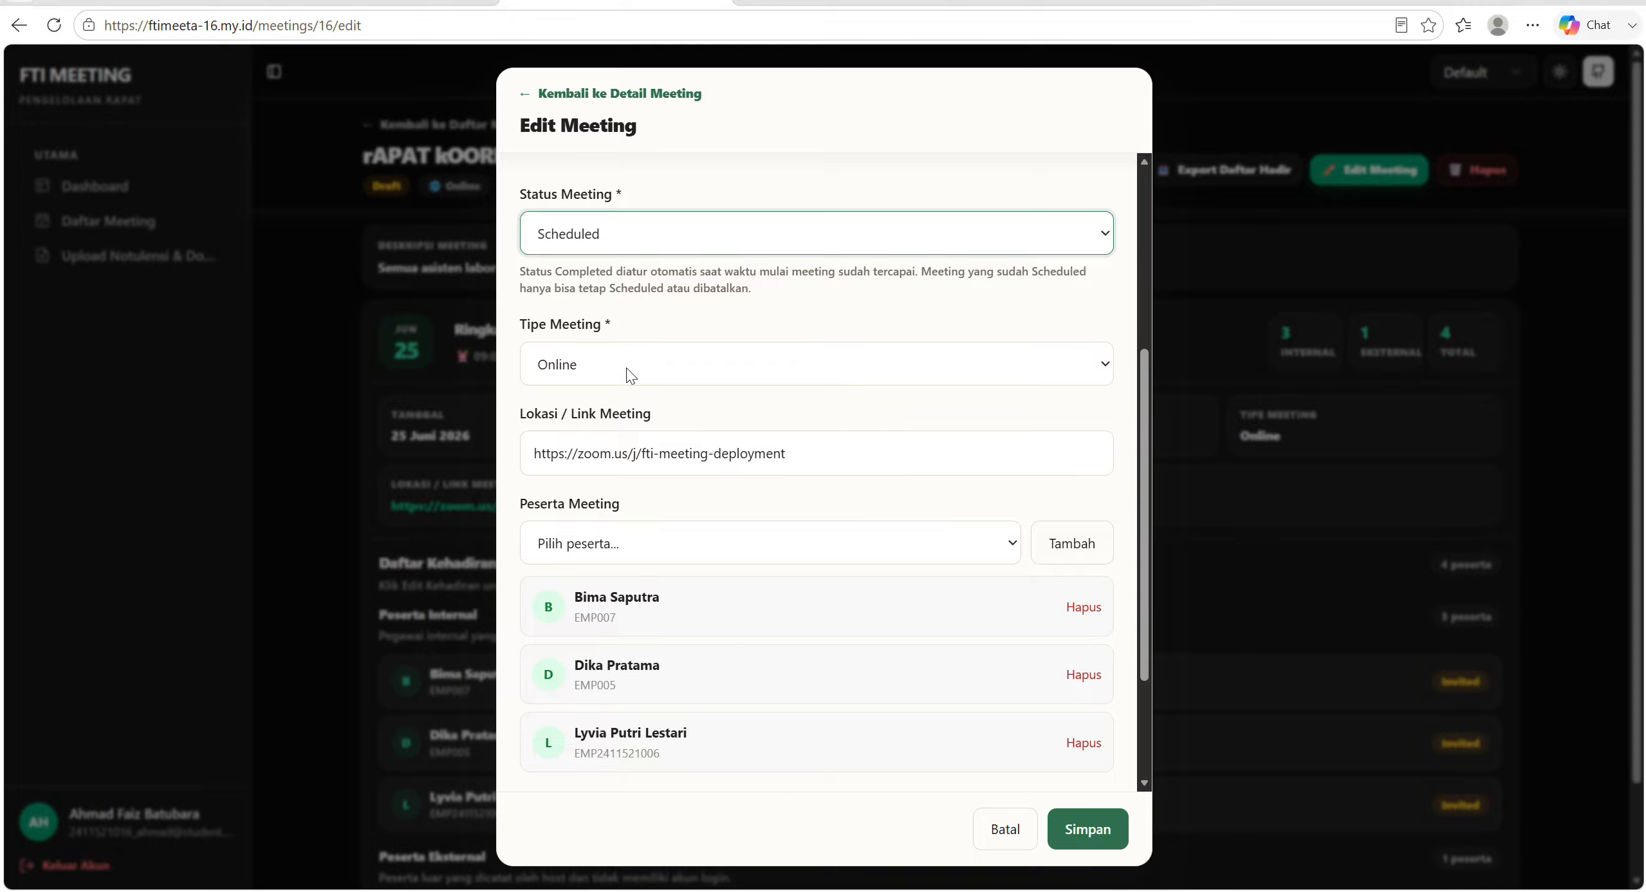
pyautogui.scroll(-2, 626, 368)
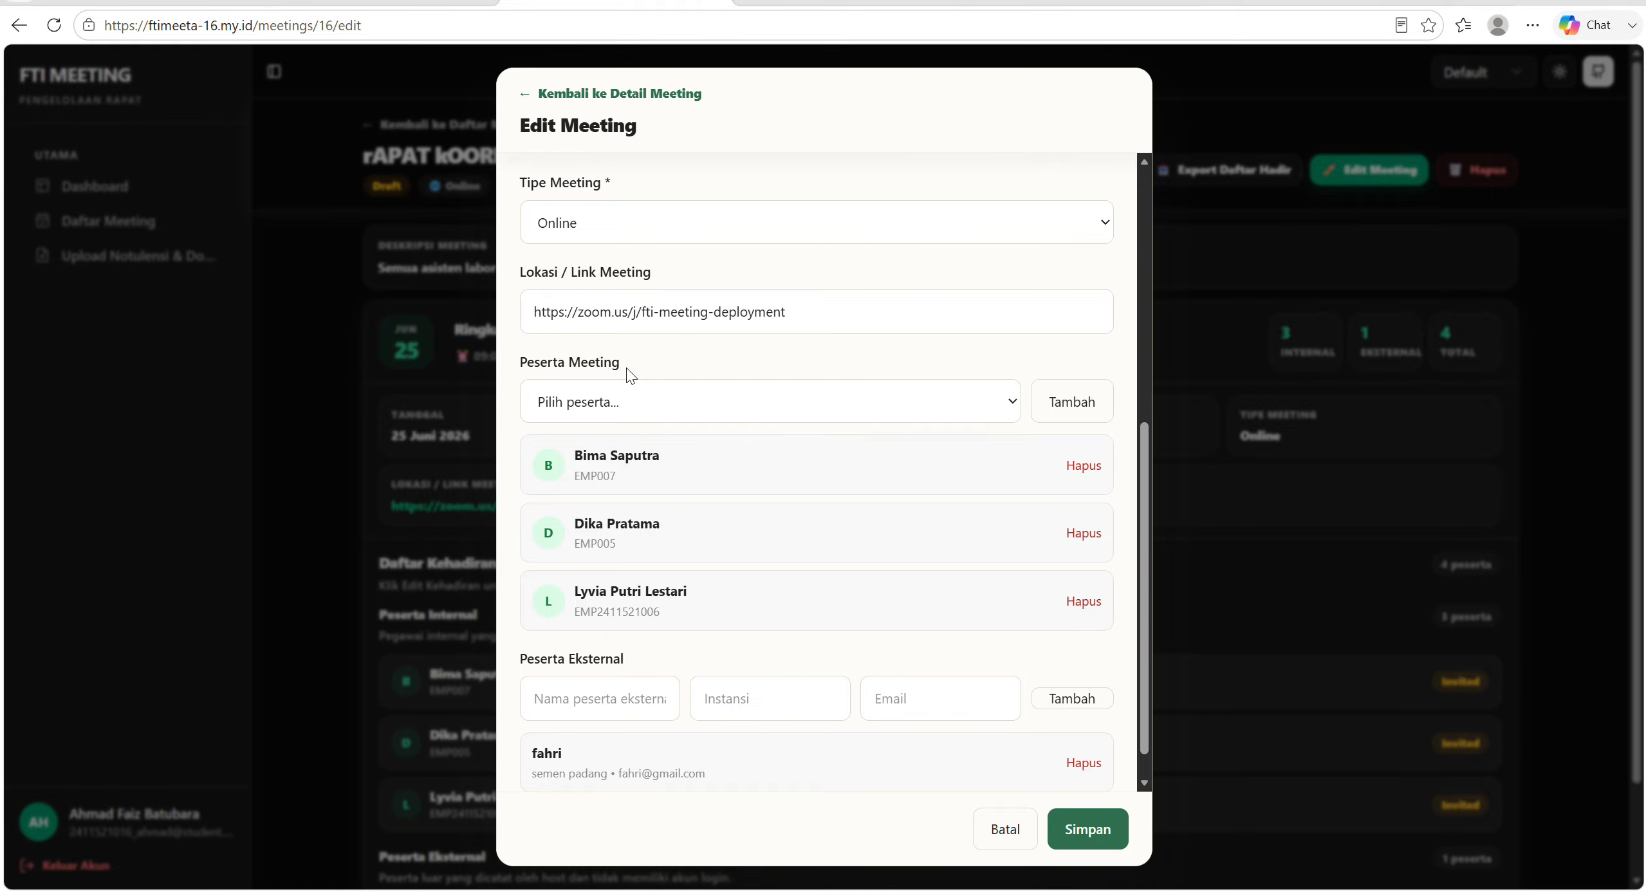
# Check the edit form's fields and status options, keep the status at Scheduled, and save the meeting.
pyautogui.scroll(3, 626, 368)
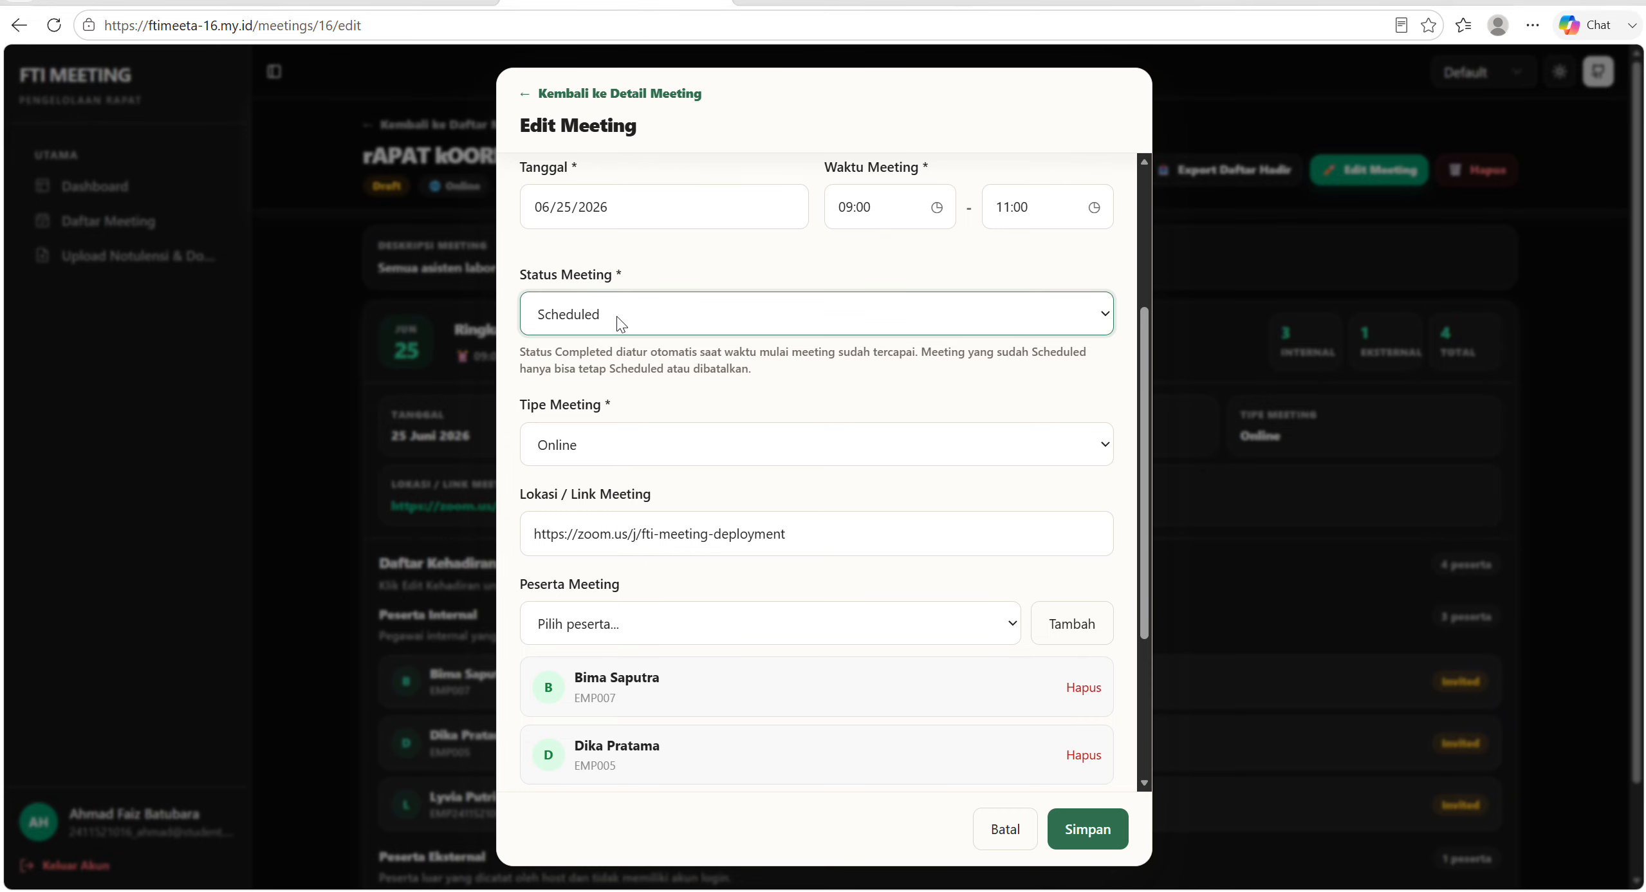
pyautogui.scroll(-3, 616, 316)
pyautogui.scroll(1, 809, 268)
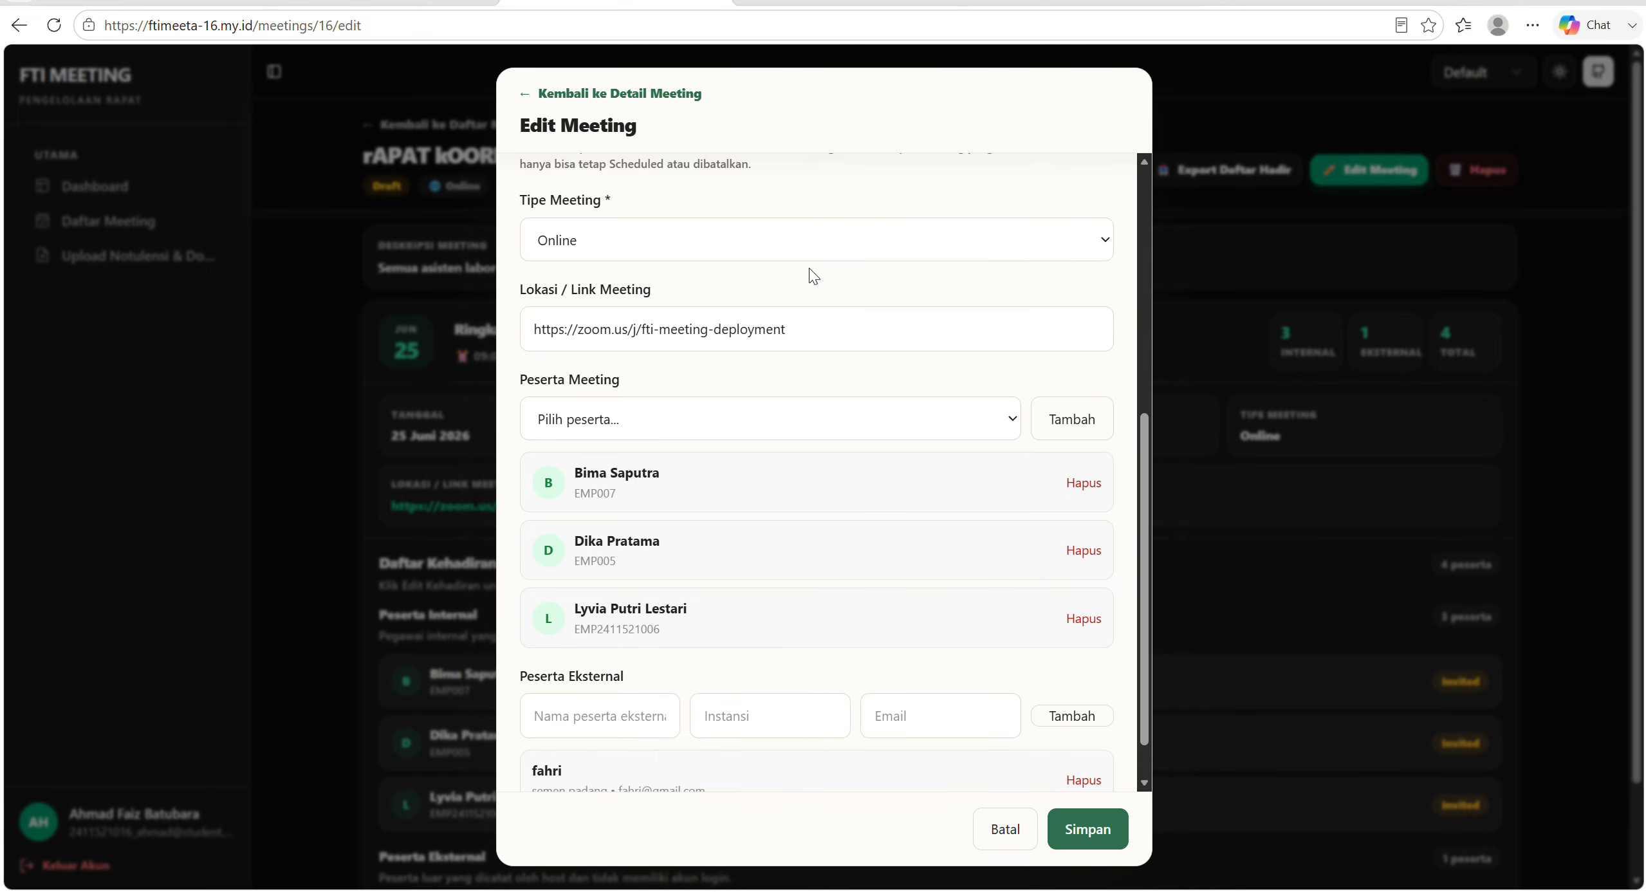
pyautogui.scroll(3, 809, 268)
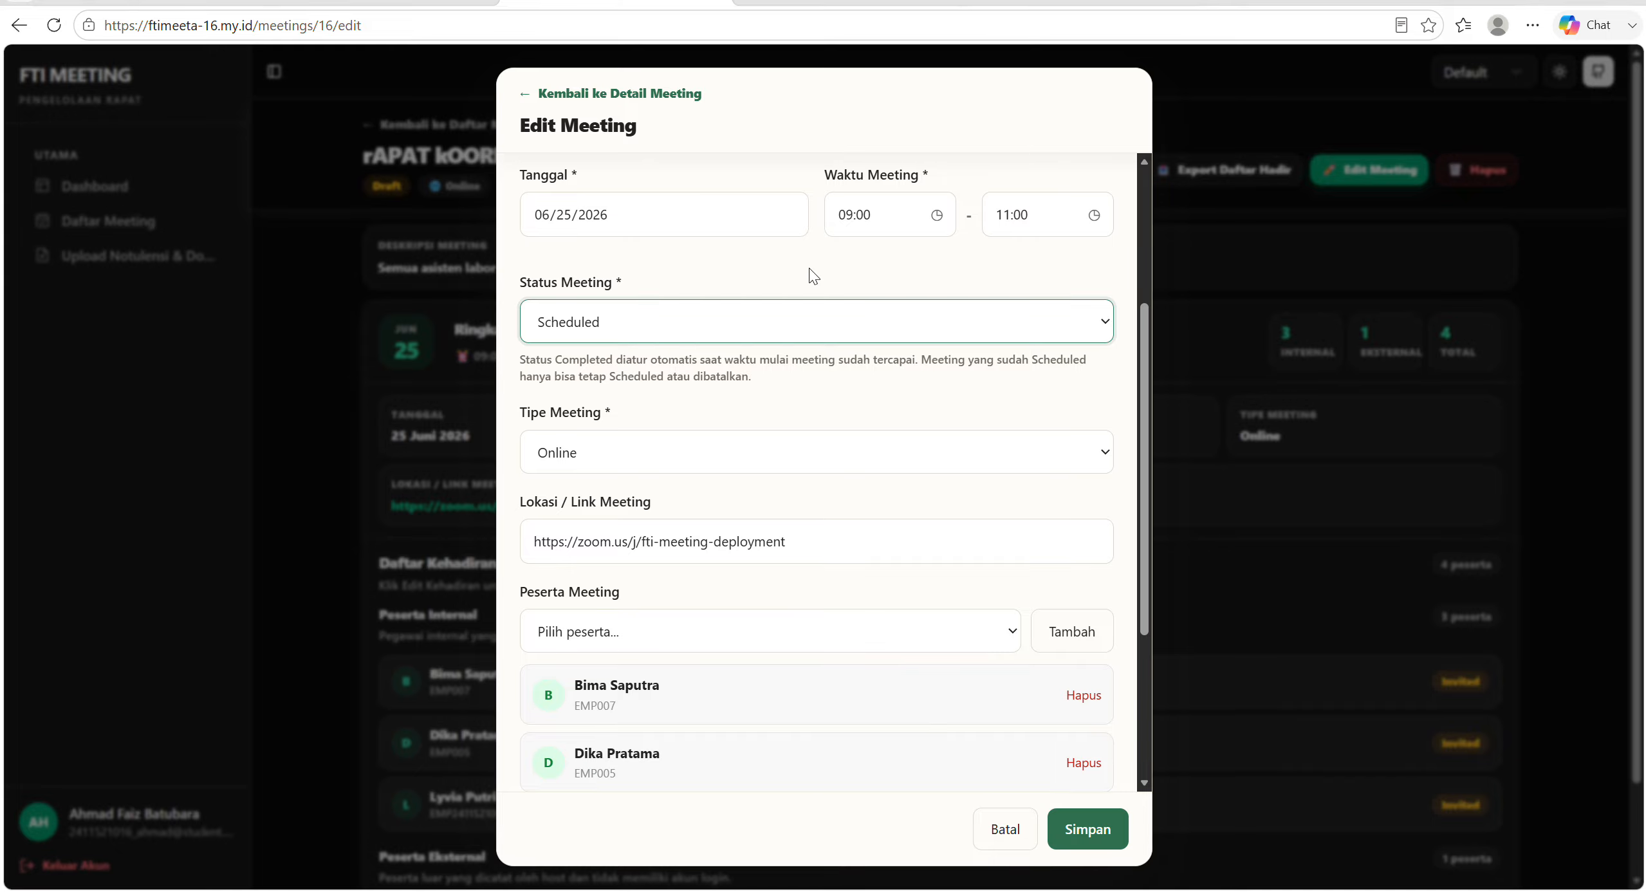
pyautogui.click(710, 317)
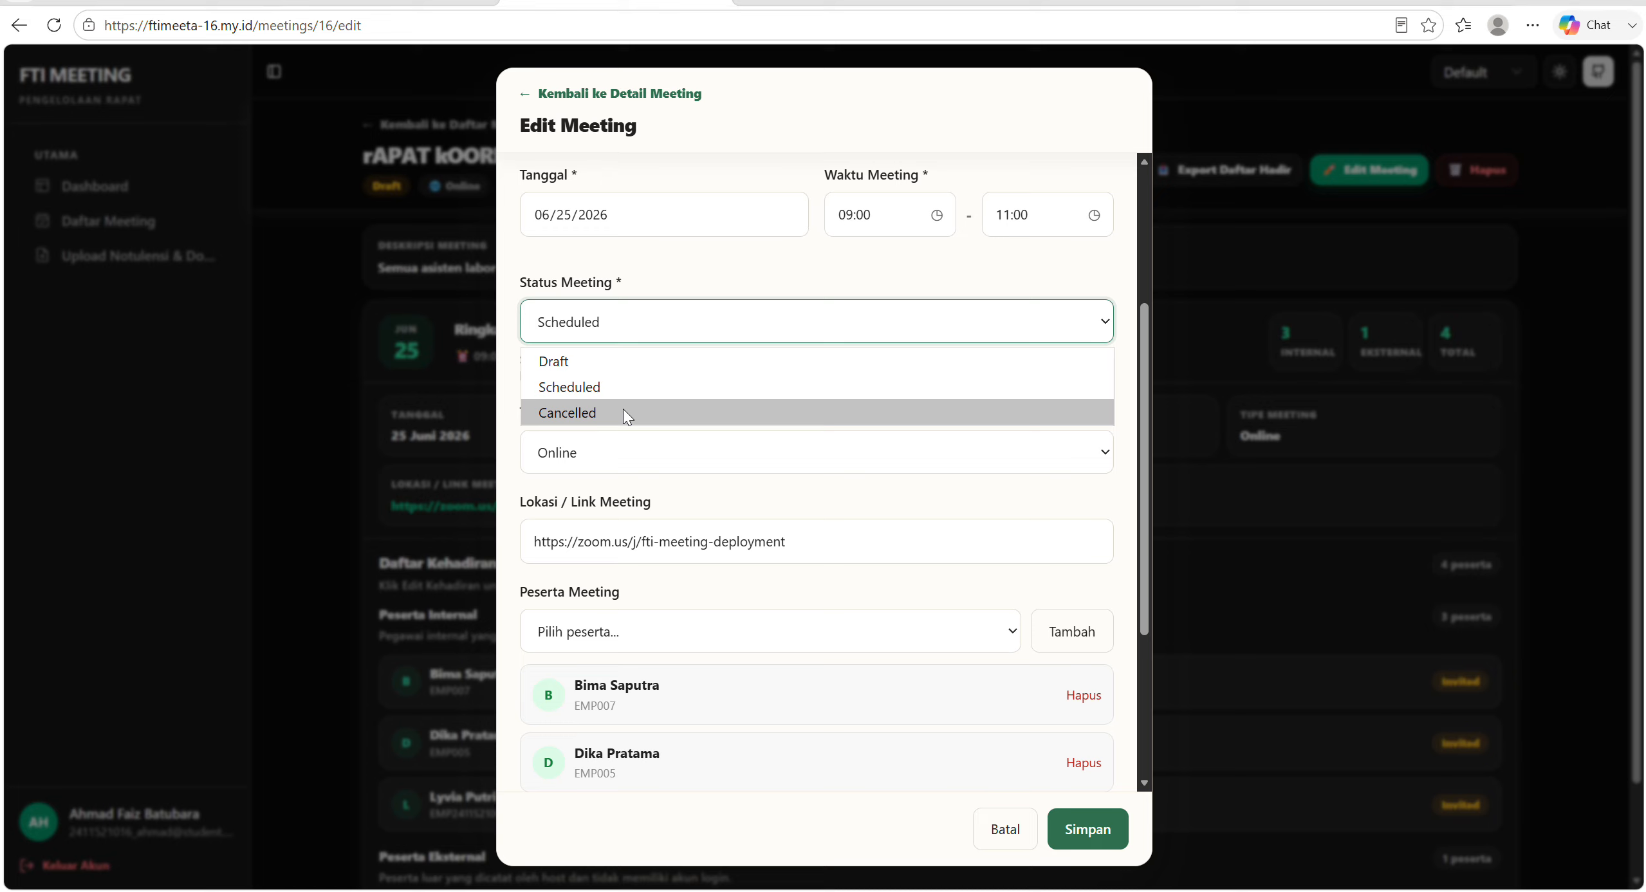
pyautogui.click(821, 315)
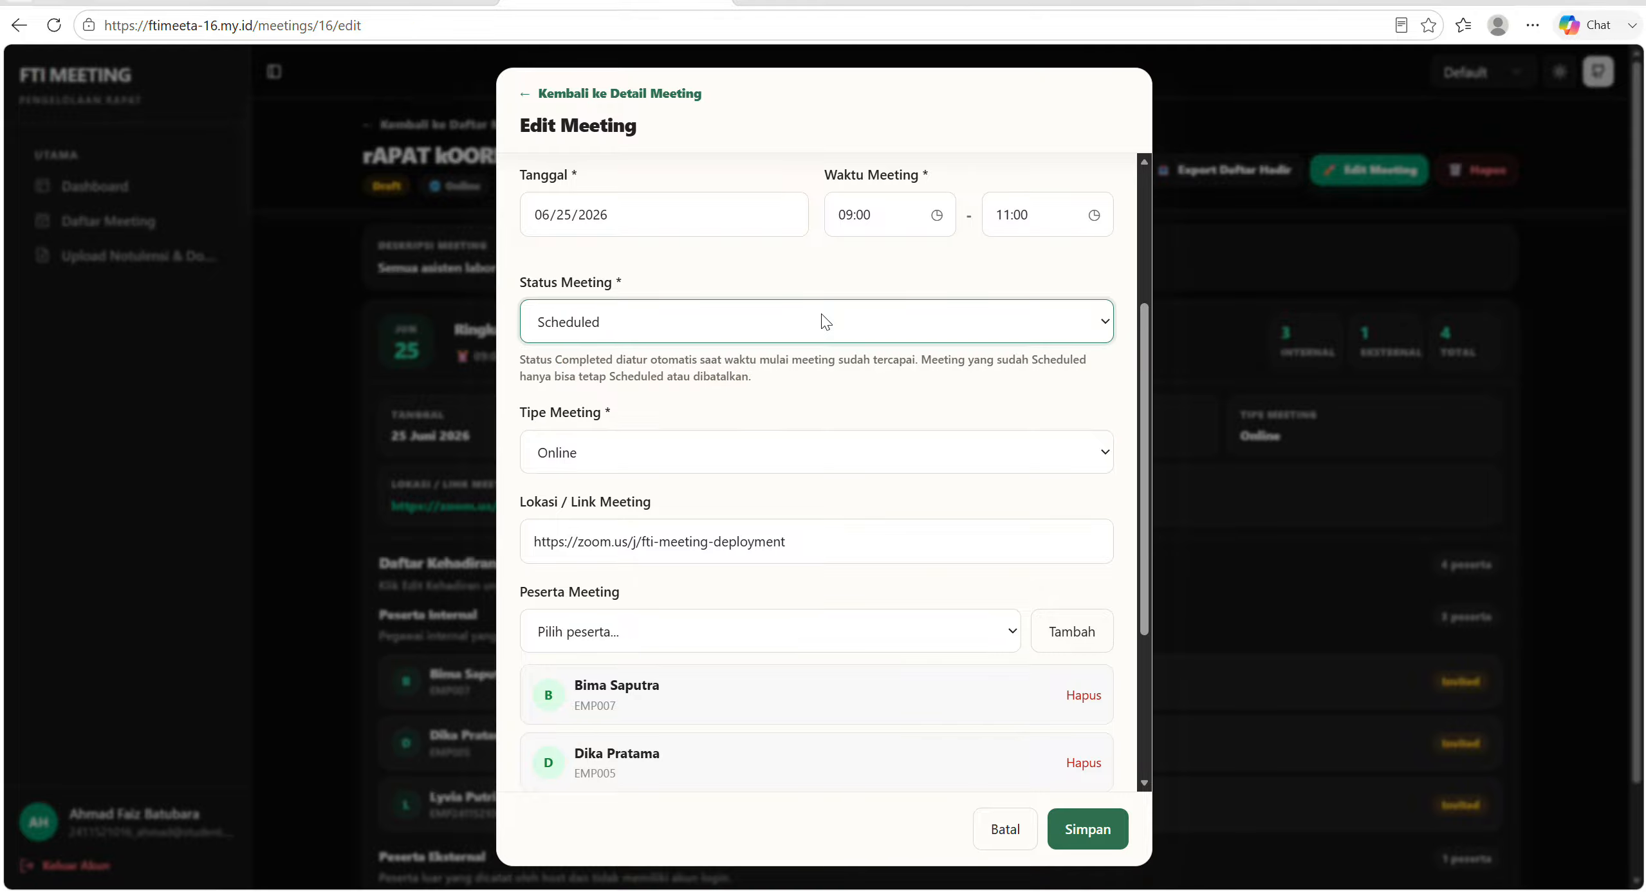
pyautogui.scroll(-4, 904, 525)
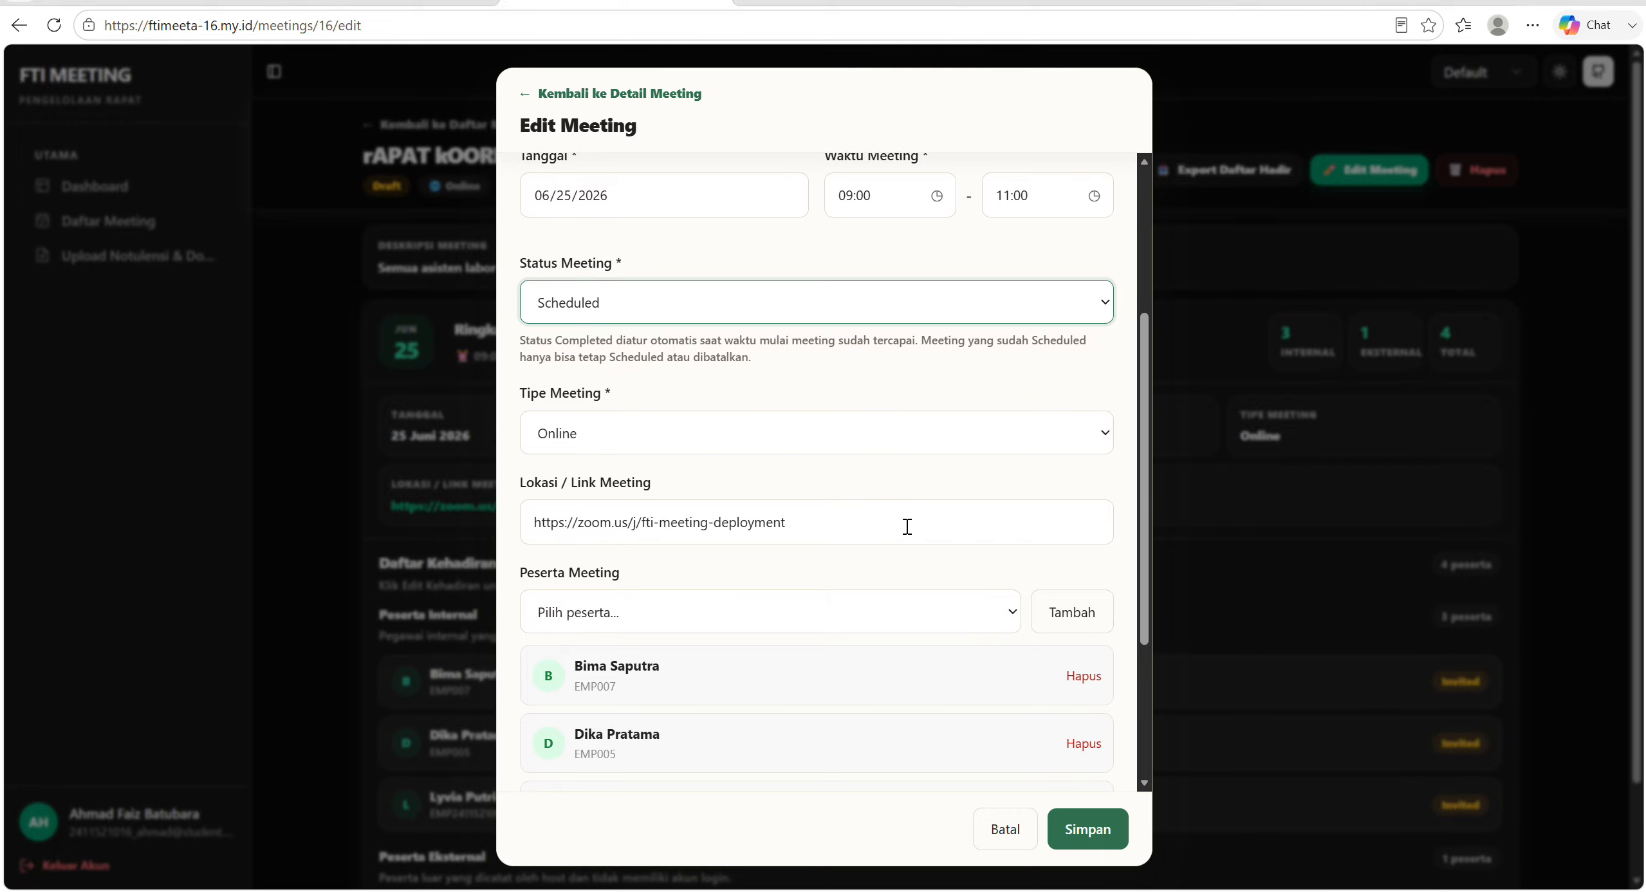
pyautogui.click(1086, 833)
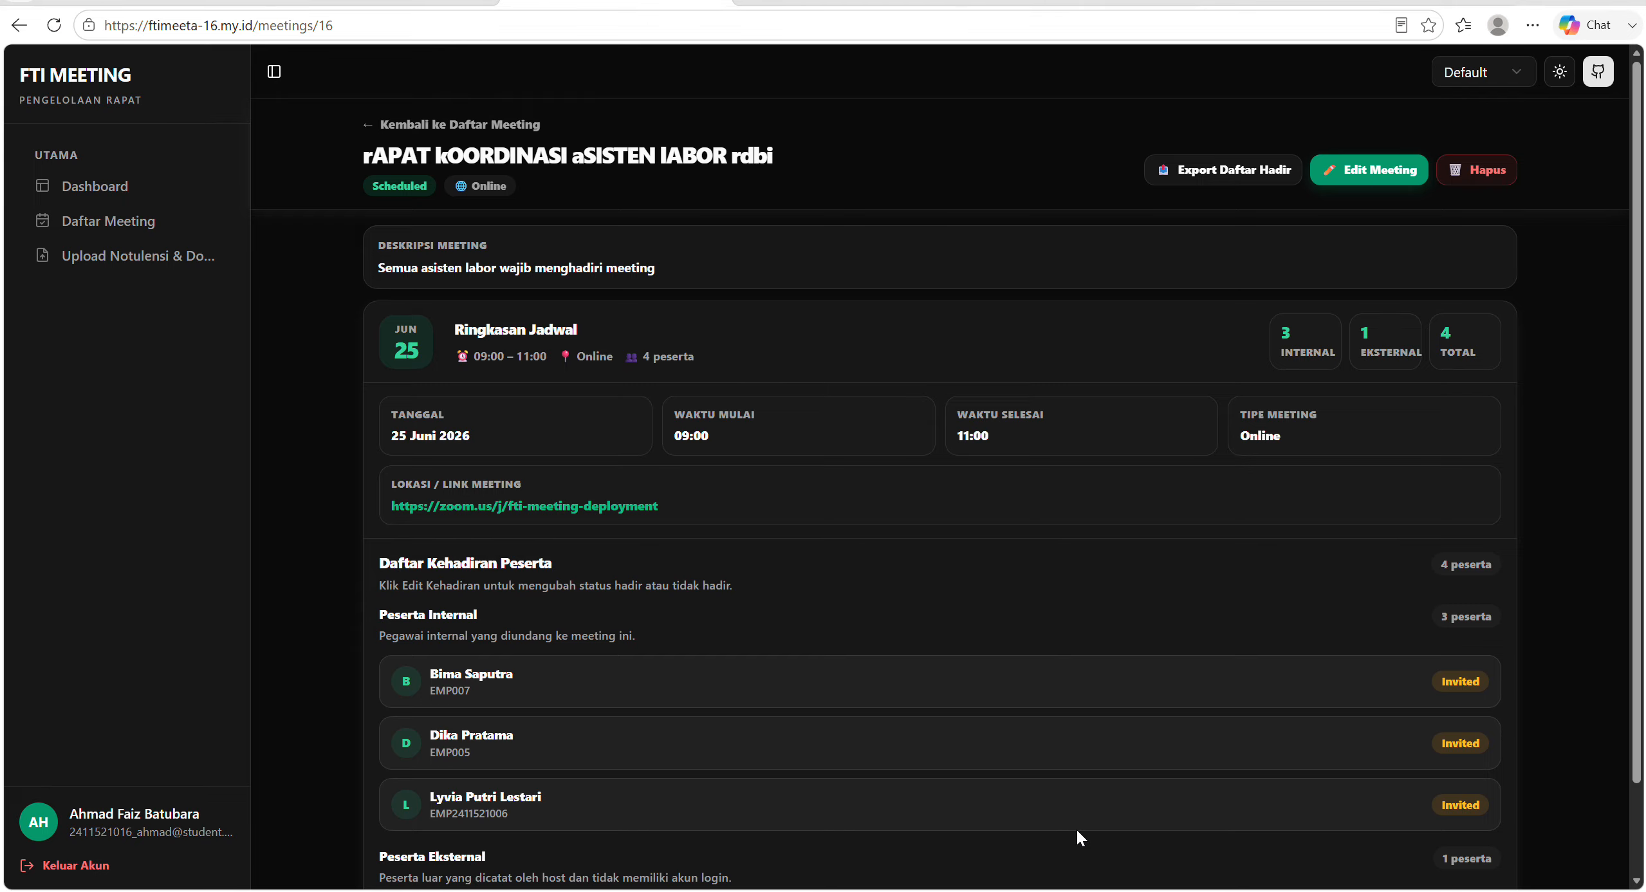
# Return to the meeting list and reopen the lab assistant coordination meeting to review its details and attendance list.
pyautogui.click(367, 125)
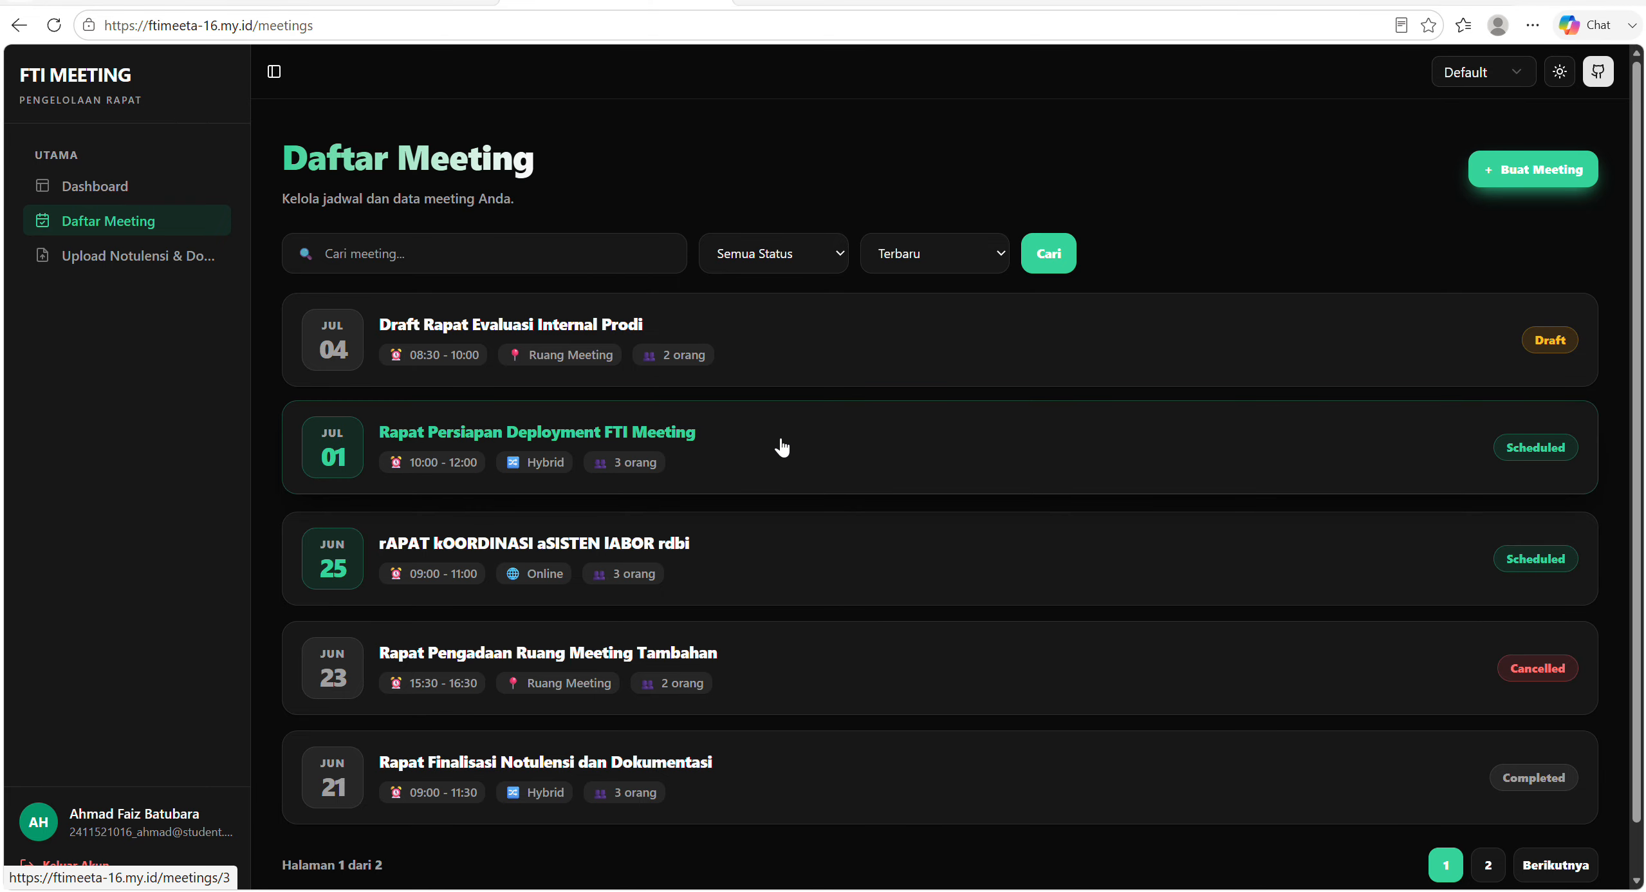
pyautogui.click(769, 561)
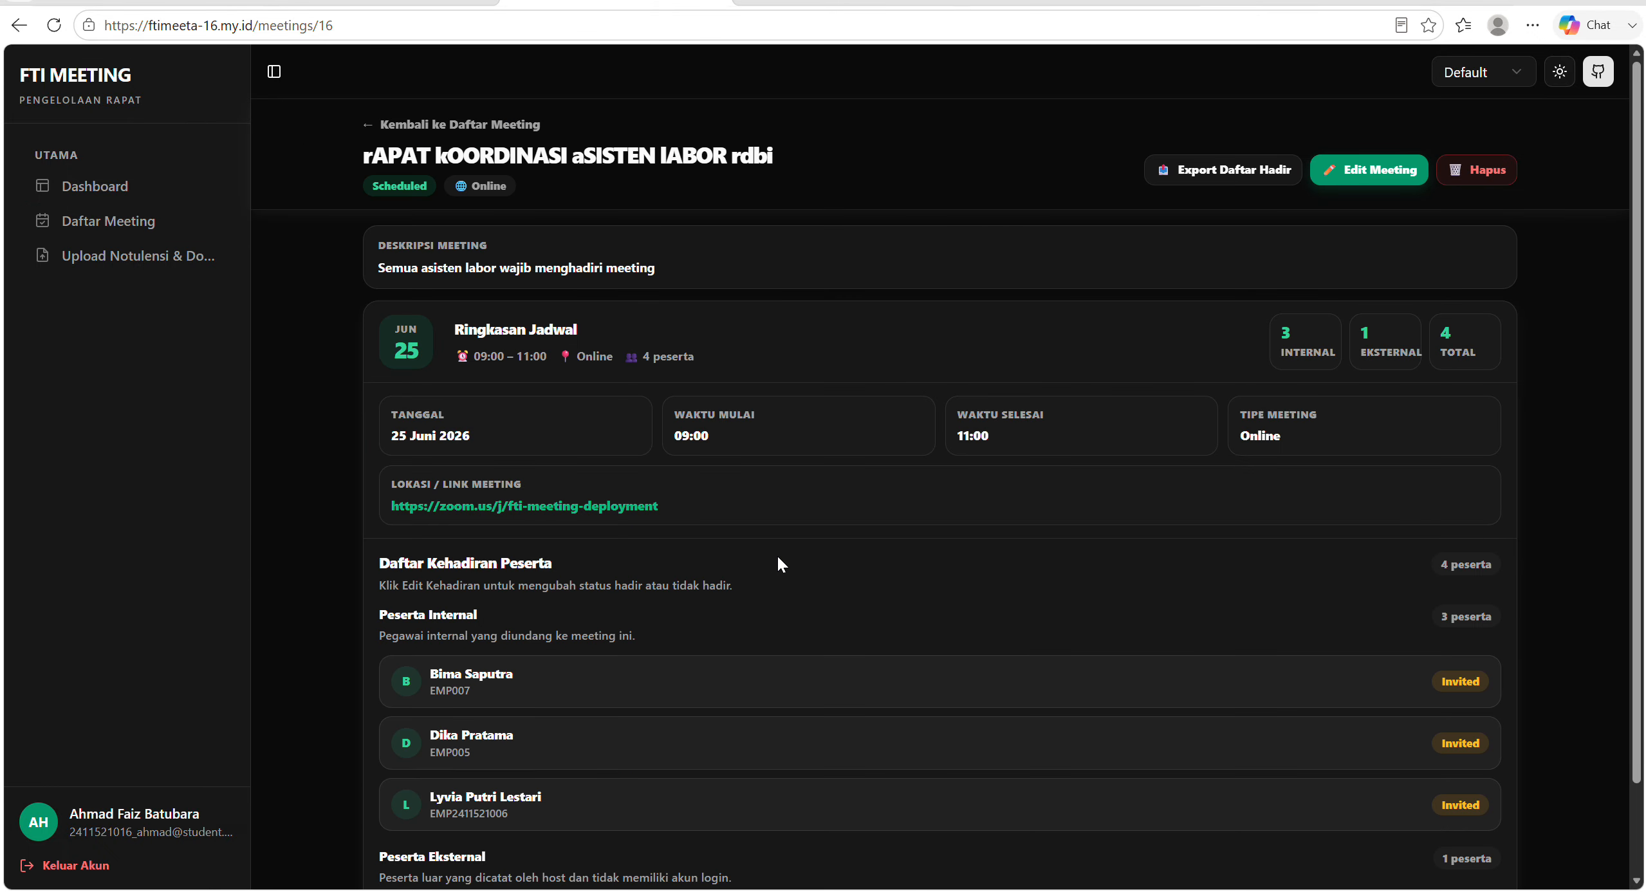
pyautogui.scroll(-1, 1101, 662)
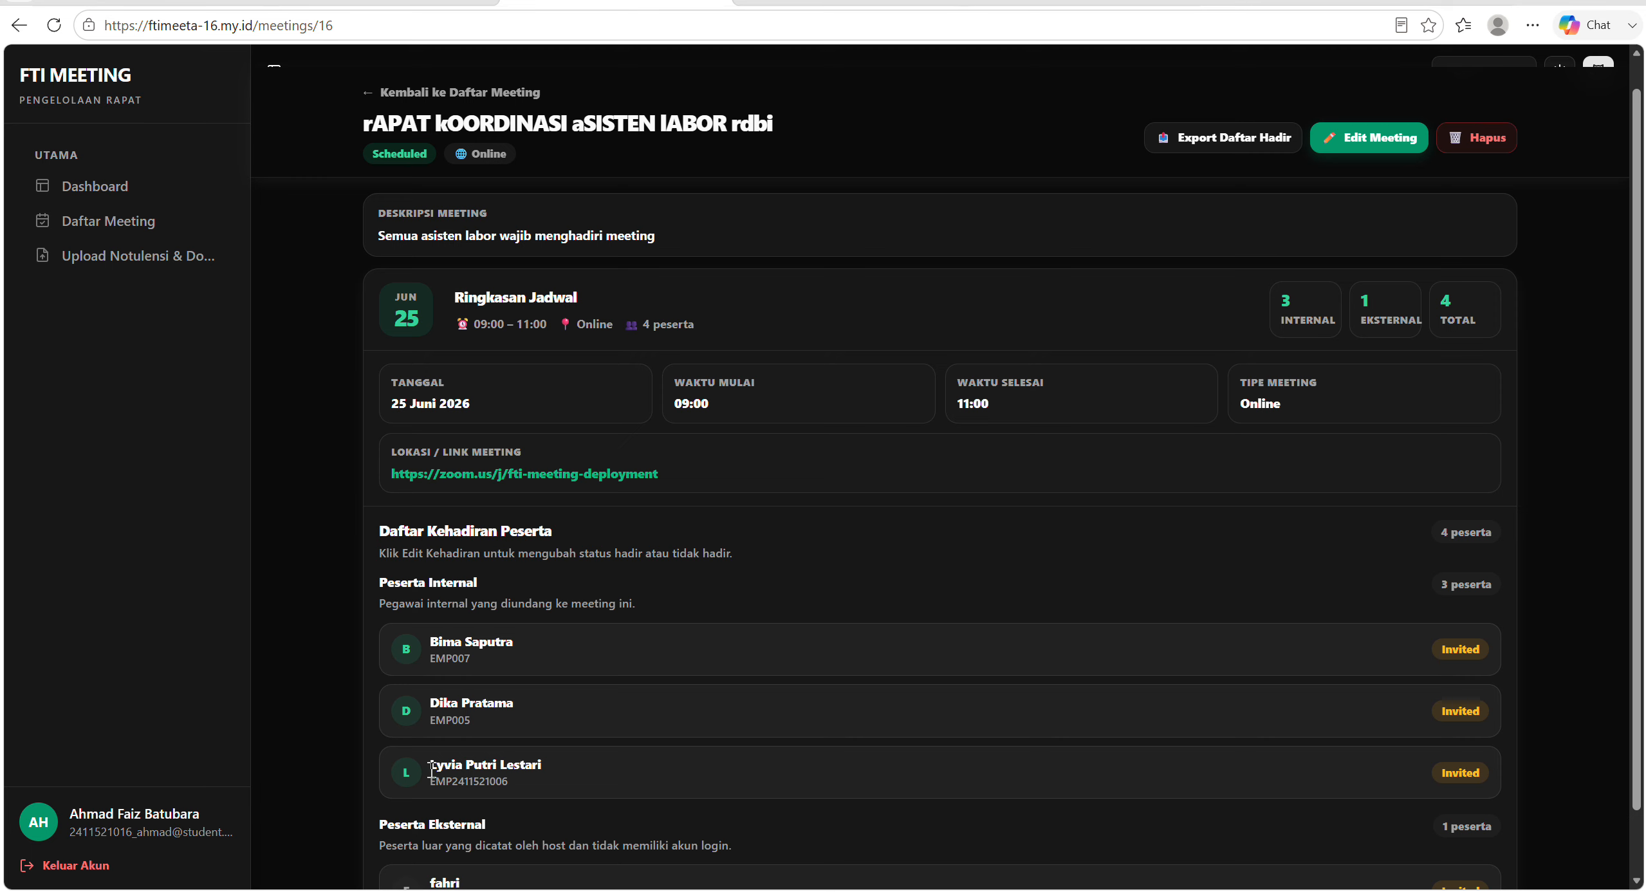
# Log out and log in as the invited internal participant with the saved username and password.
pyautogui.click(95, 866)
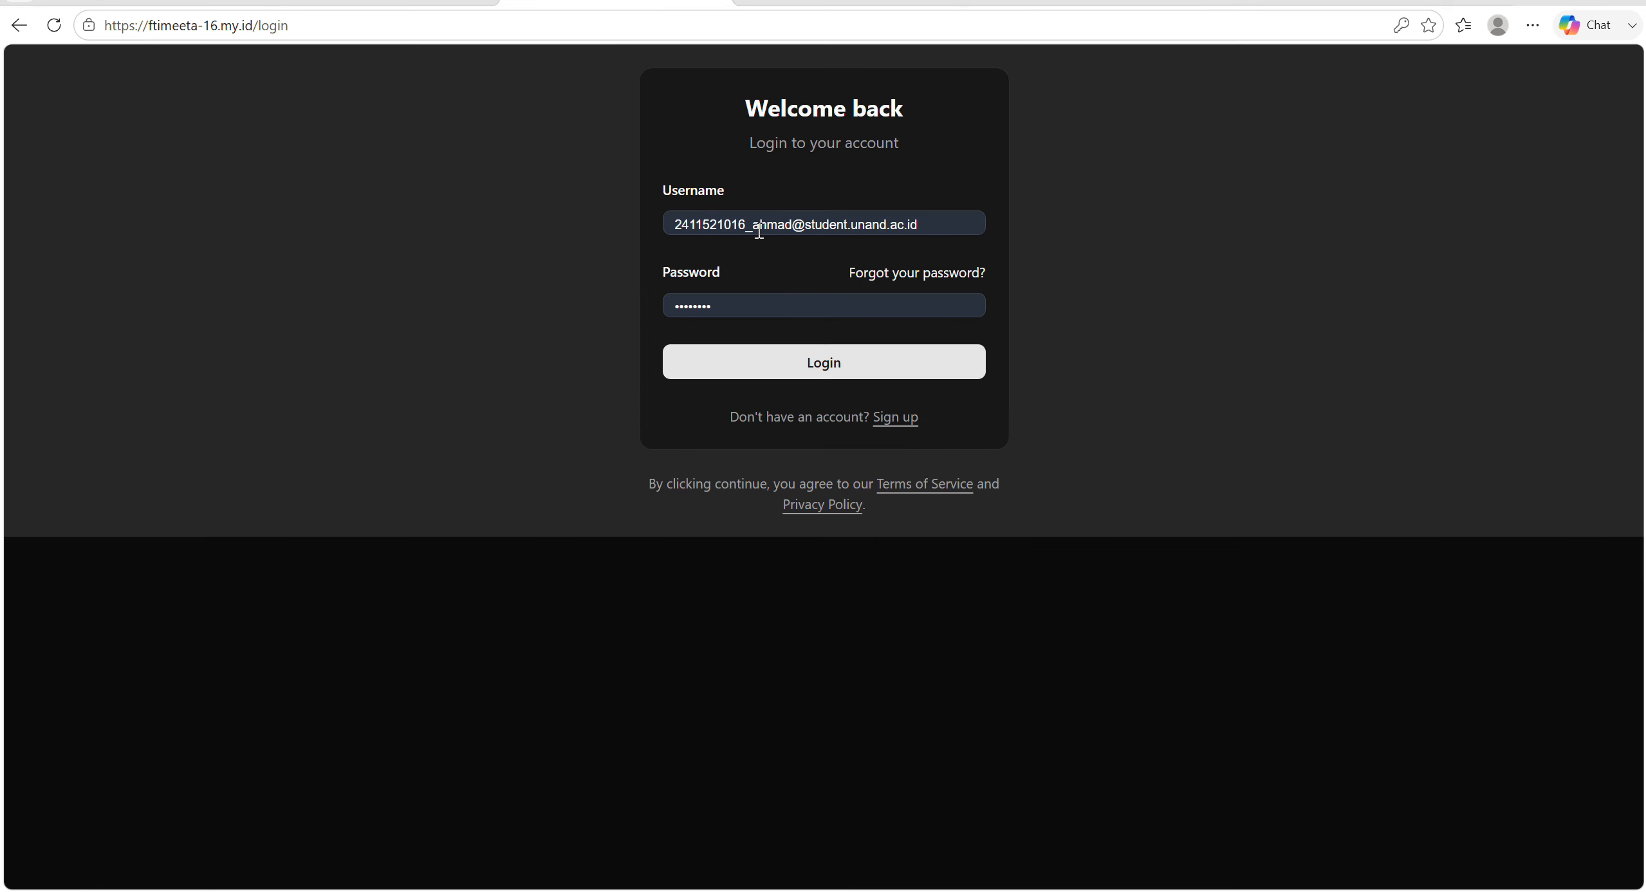
pyautogui.click(760, 232)
pyautogui.click(817, 360)
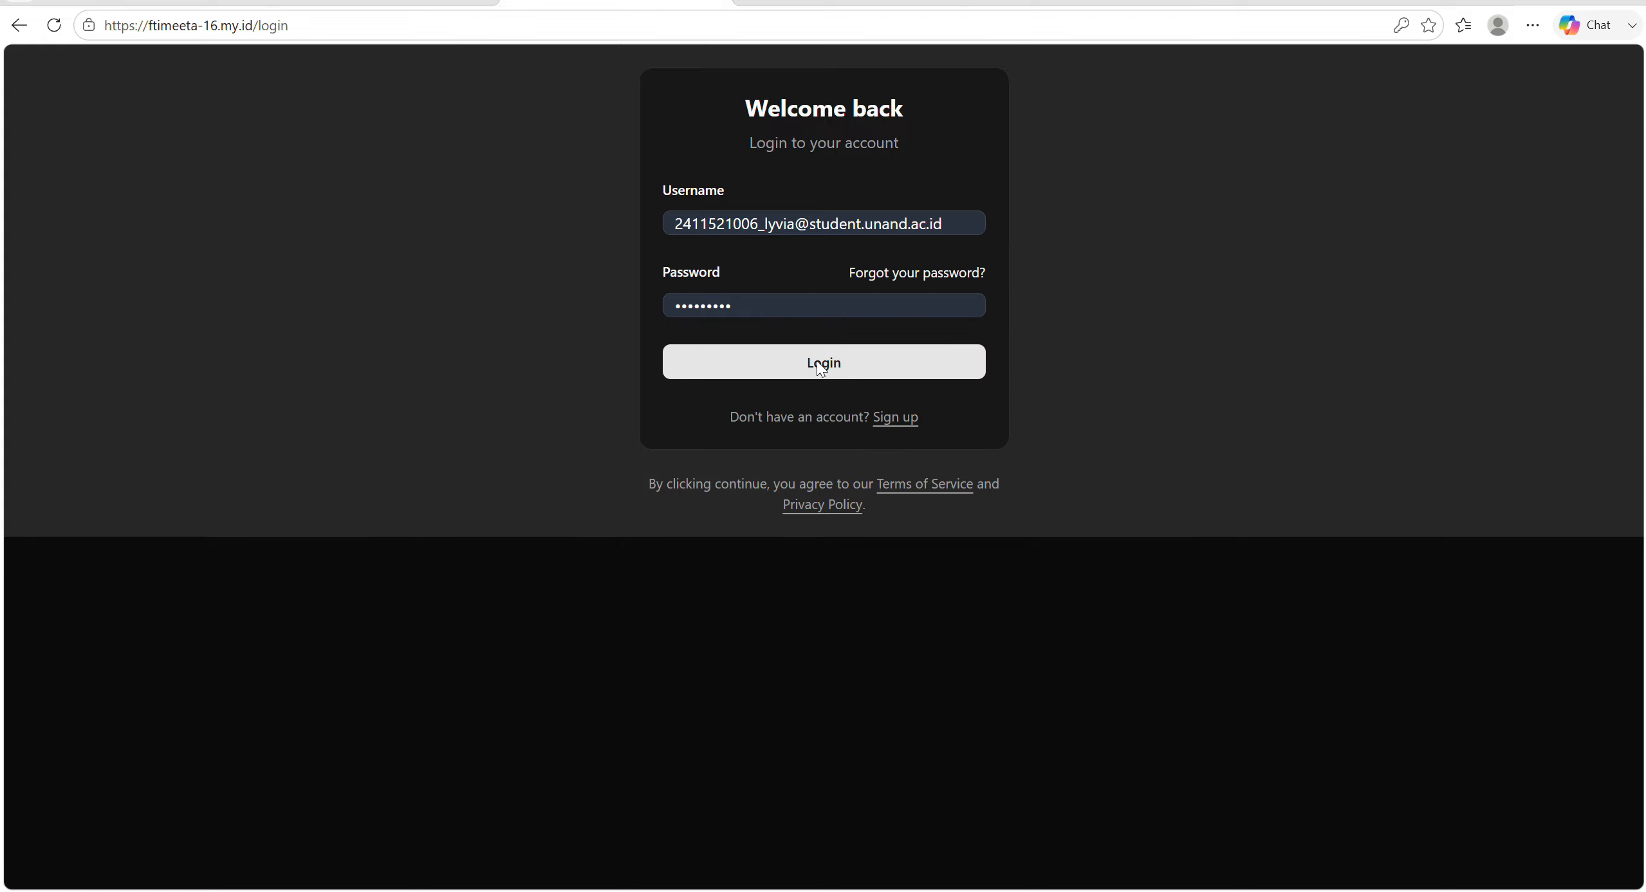
pyautogui.click(817, 360)
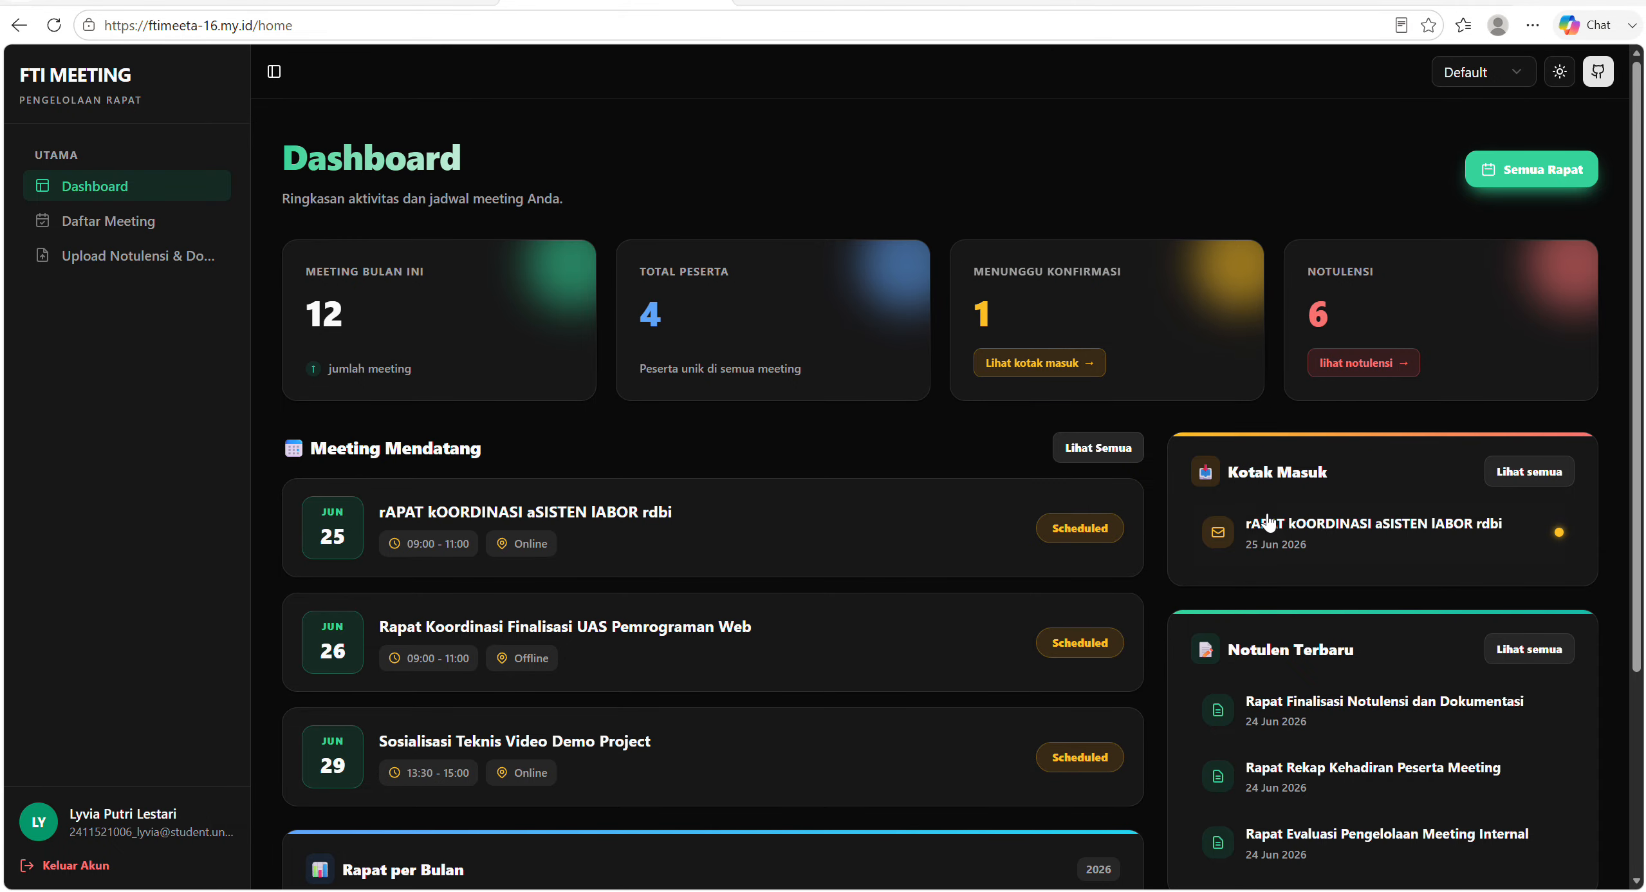
# Open the lab assistant coordination meeting invitation from Kotak Masuk, accept it and return to the inbox.
pyautogui.click(1288, 552)
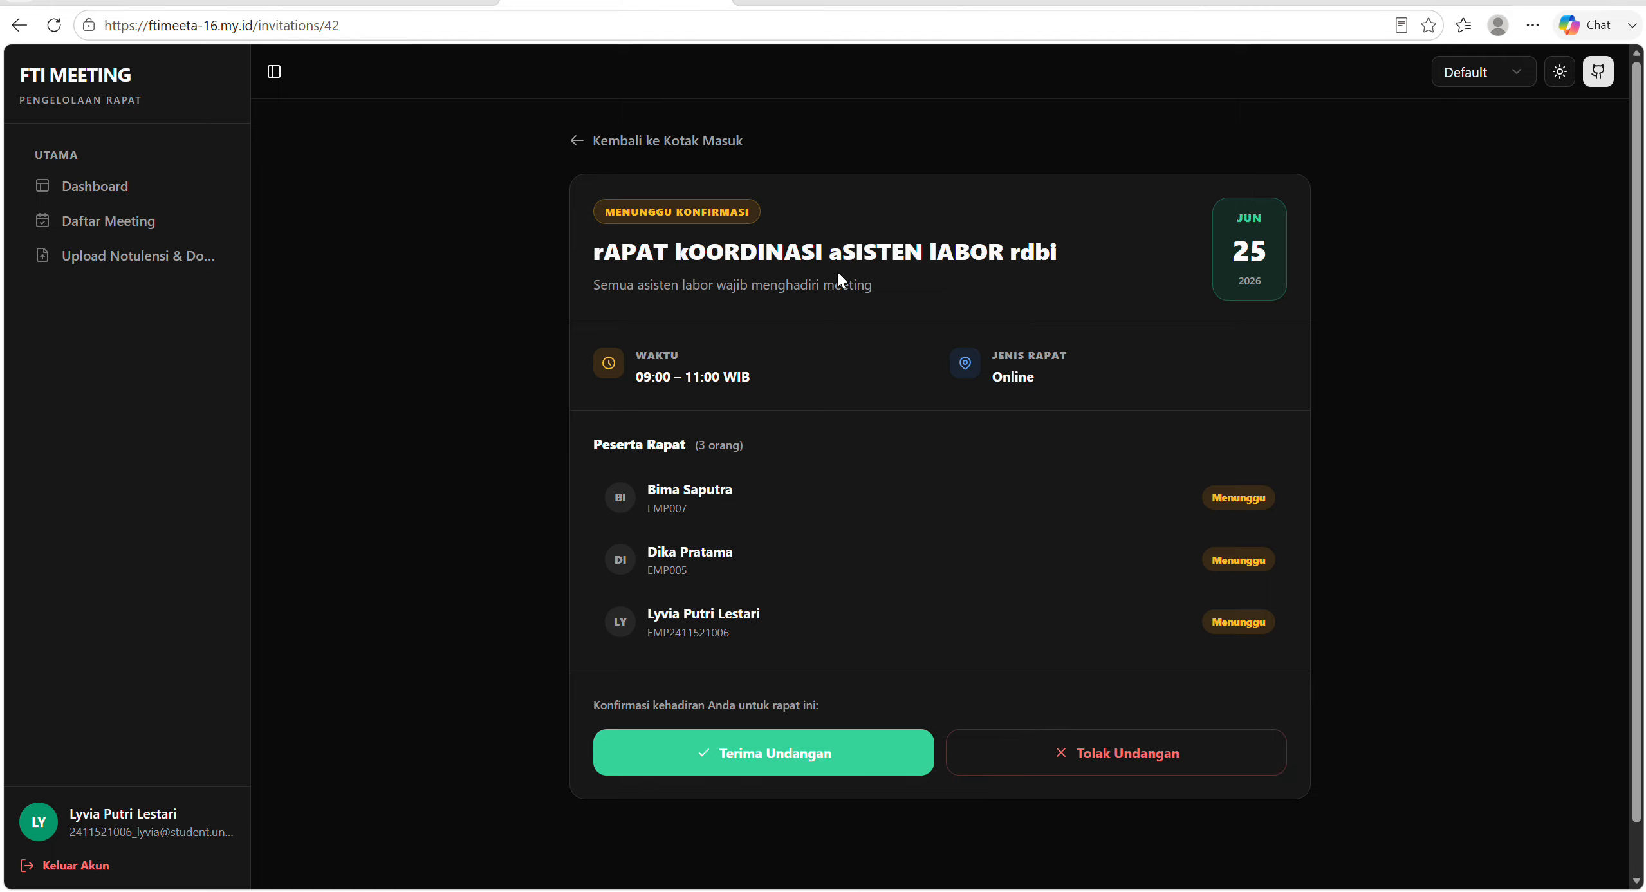
pyautogui.click(835, 752)
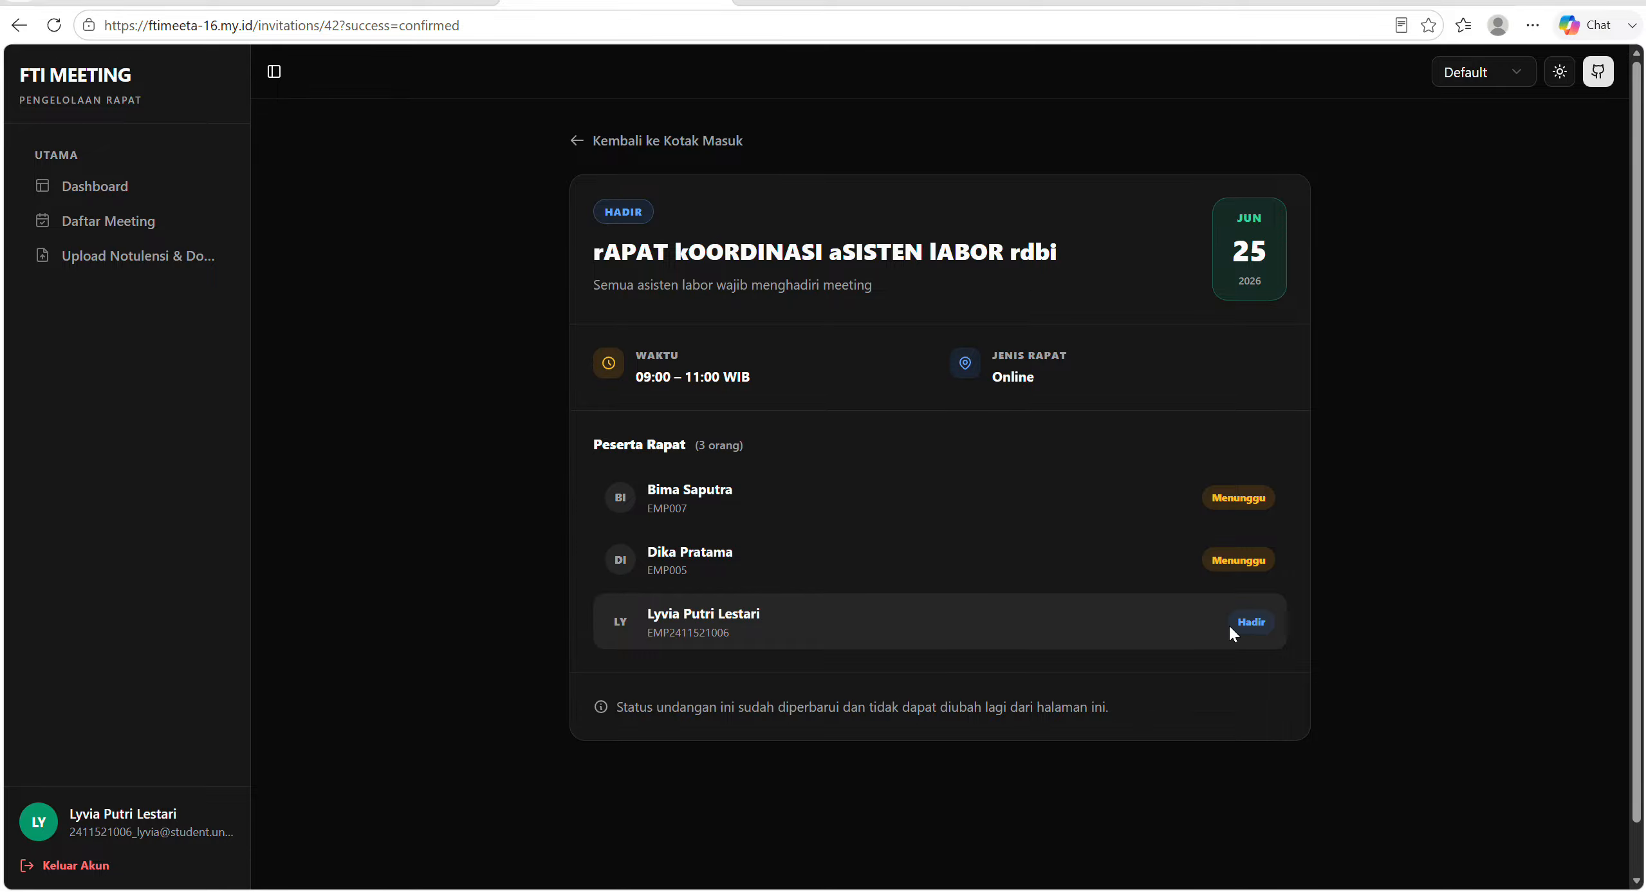
pyautogui.click(663, 145)
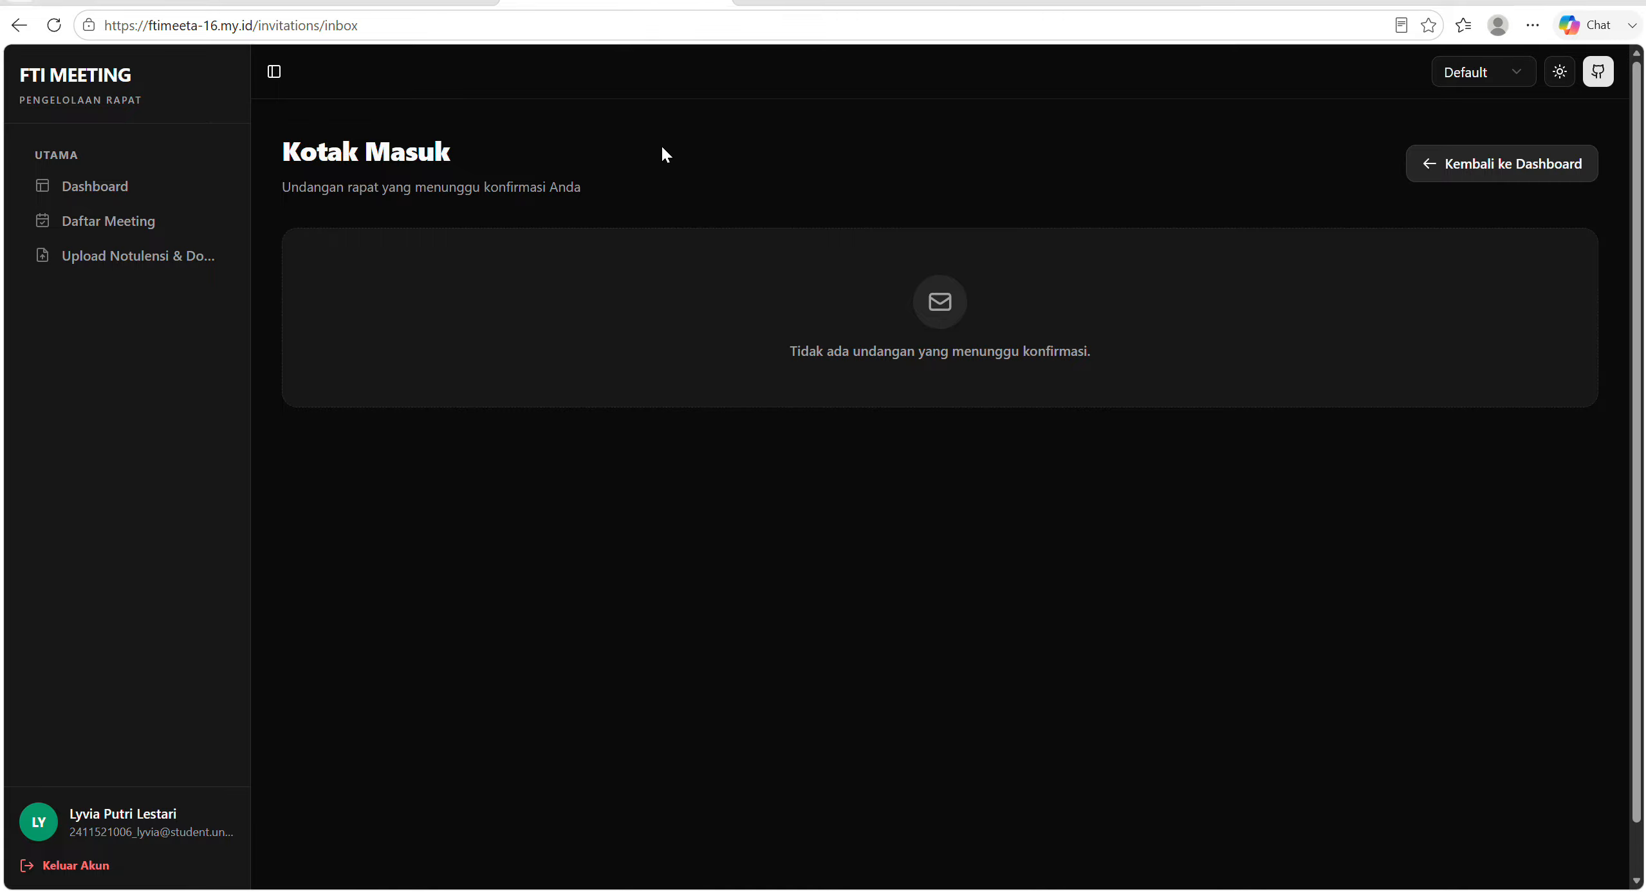
# Check the participant's dashboard and the coordination meeting's detail page from the meeting list, ending back on the dashboard.
pyautogui.click(120, 188)
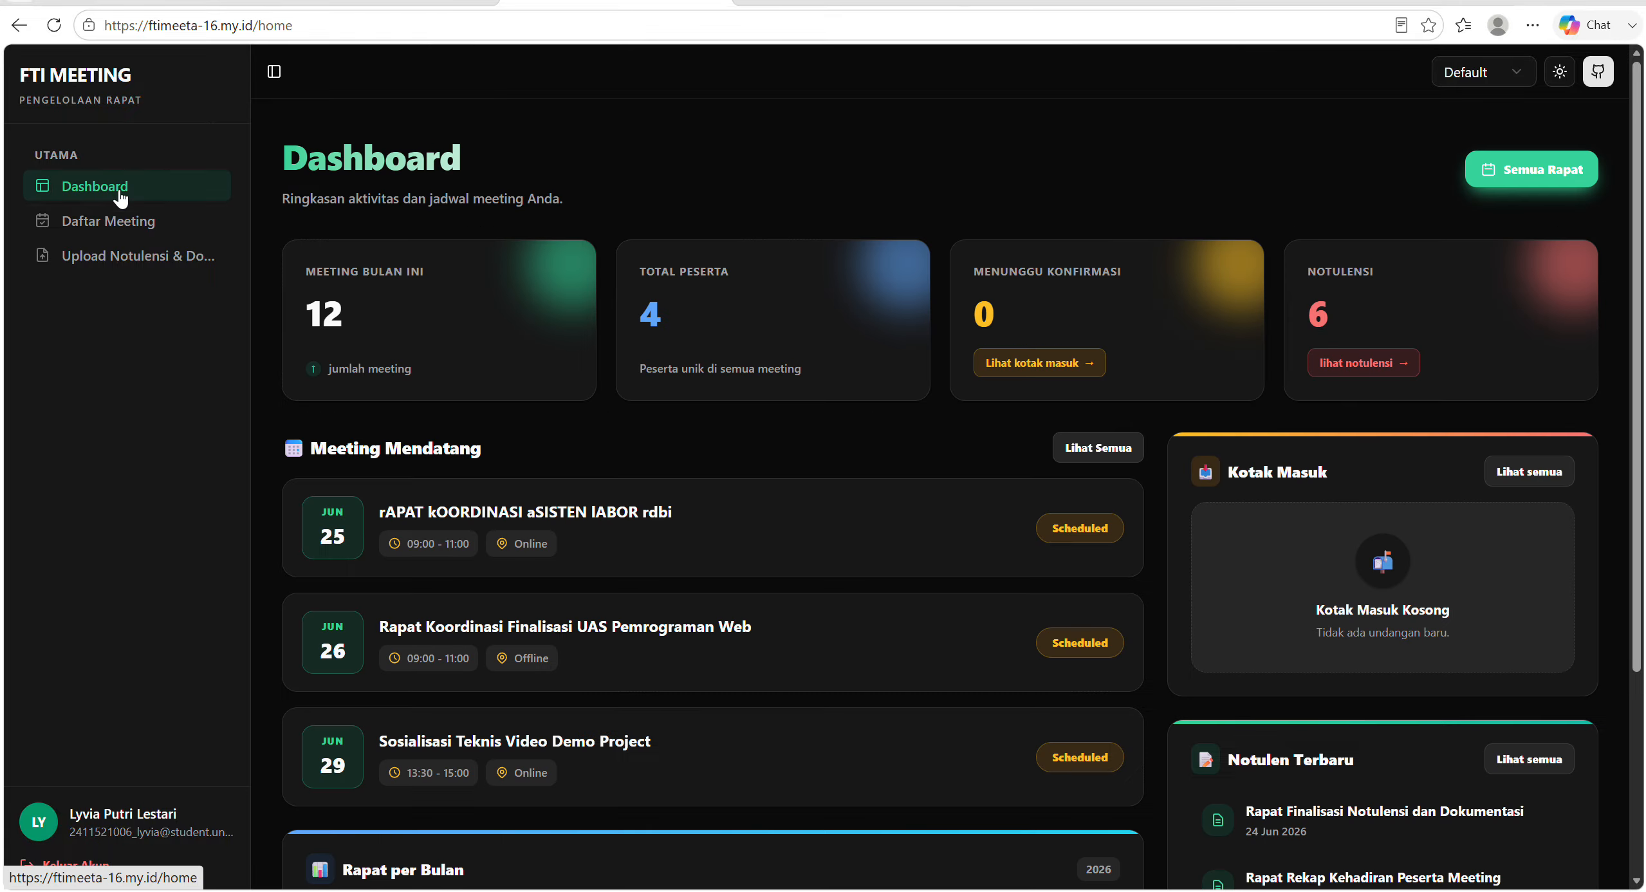
pyautogui.click(122, 221)
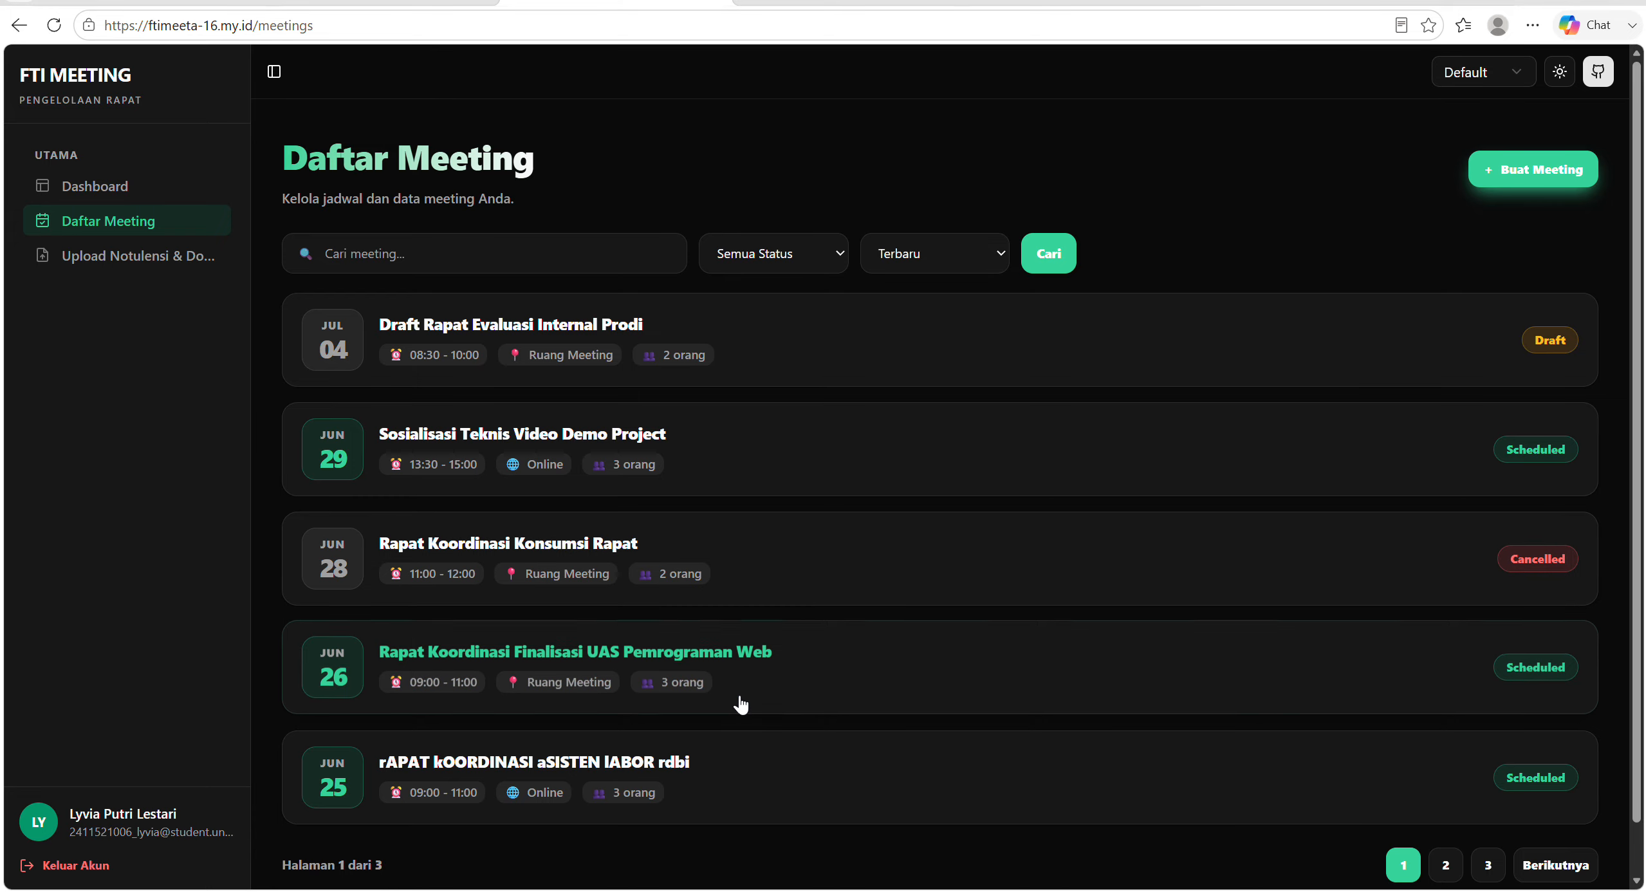
pyautogui.click(784, 775)
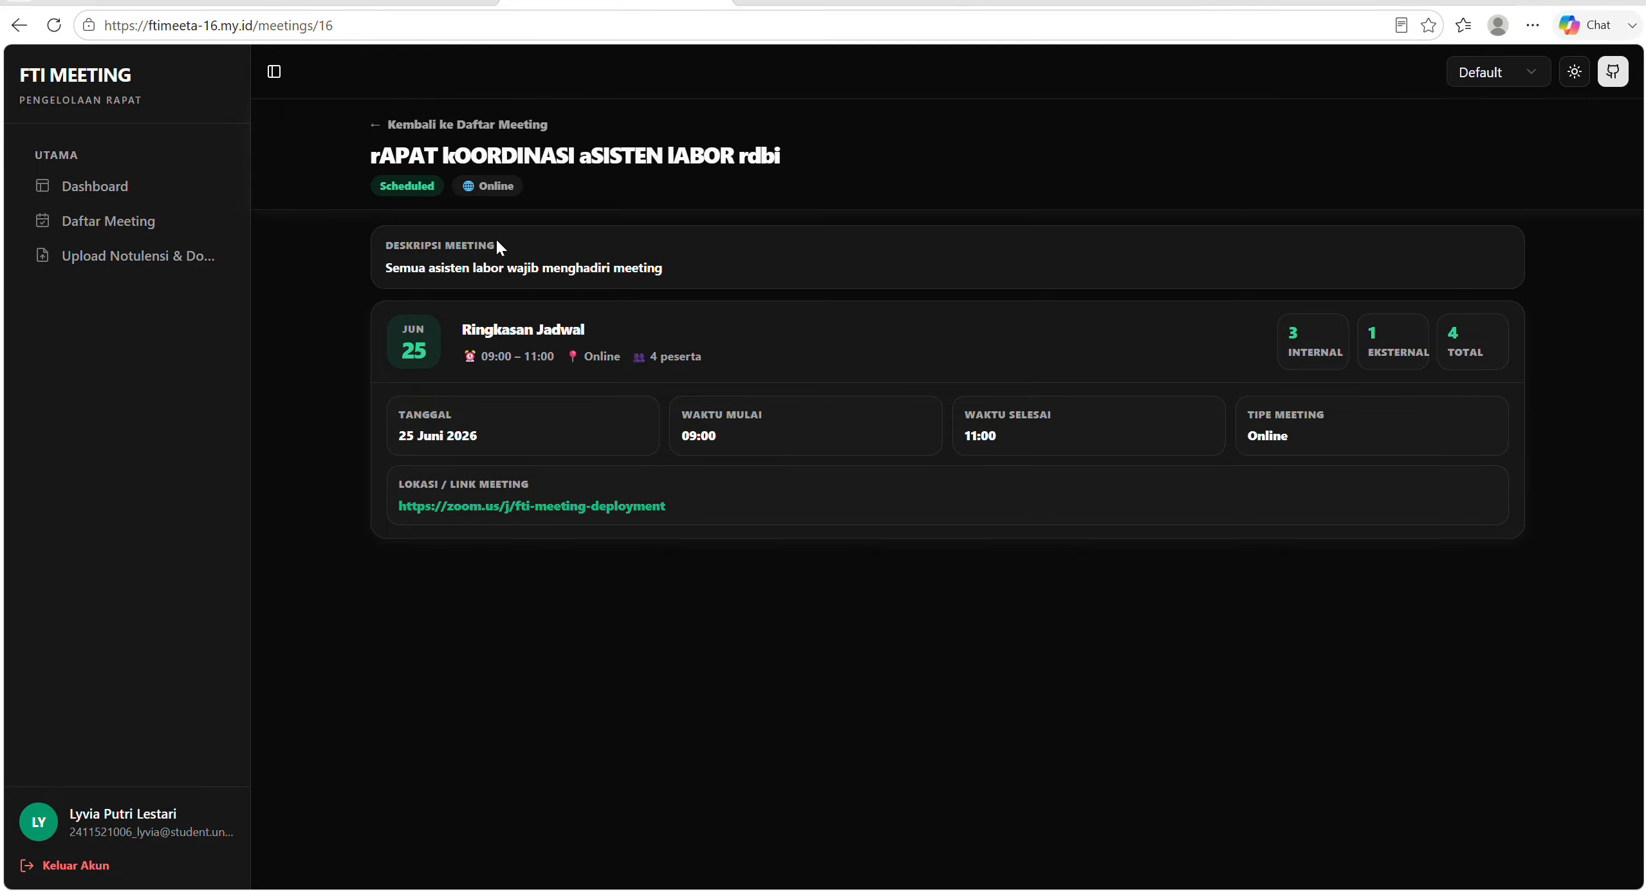
pyautogui.click(474, 129)
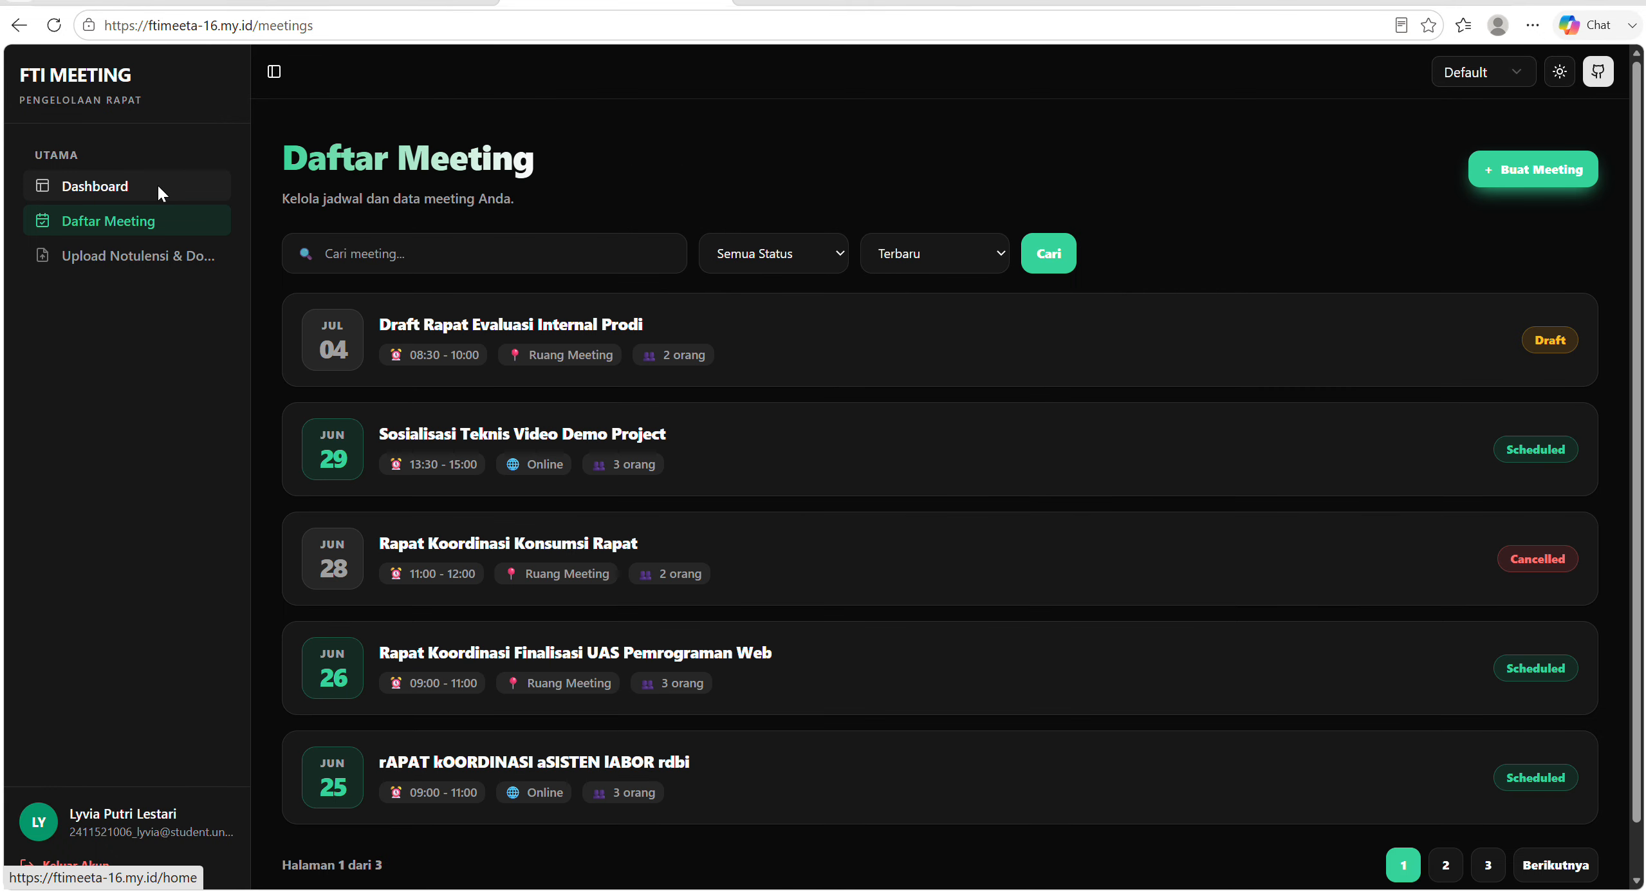
pyautogui.click(157, 184)
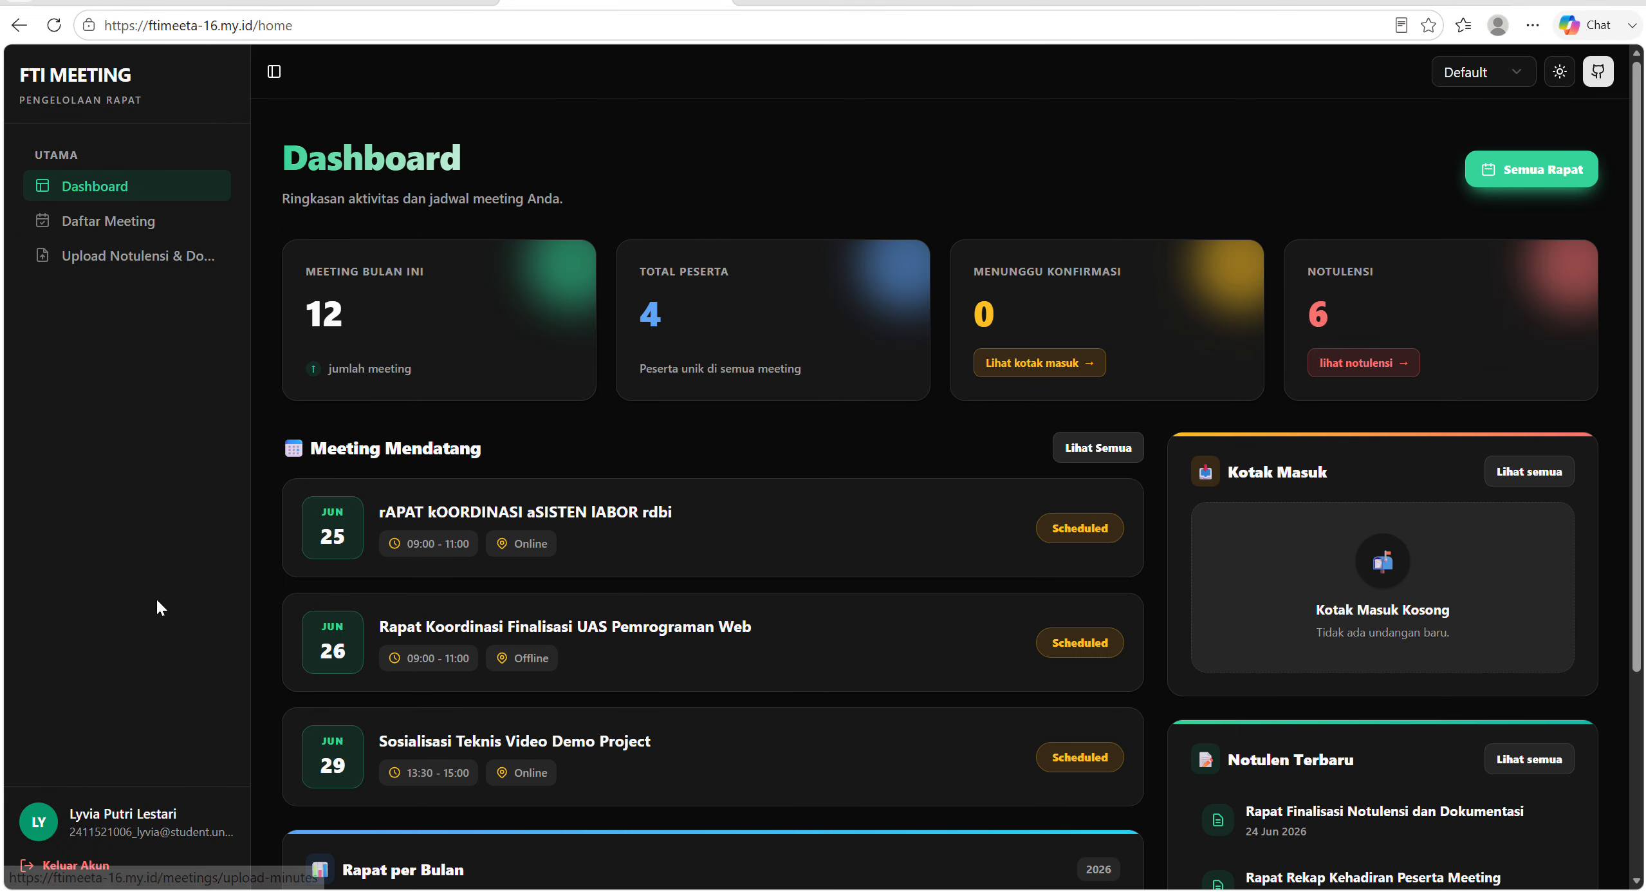
# Log out of the participant account and log in as the meeting host with the saved username and password.
pyautogui.click(92, 867)
pyautogui.click(736, 224)
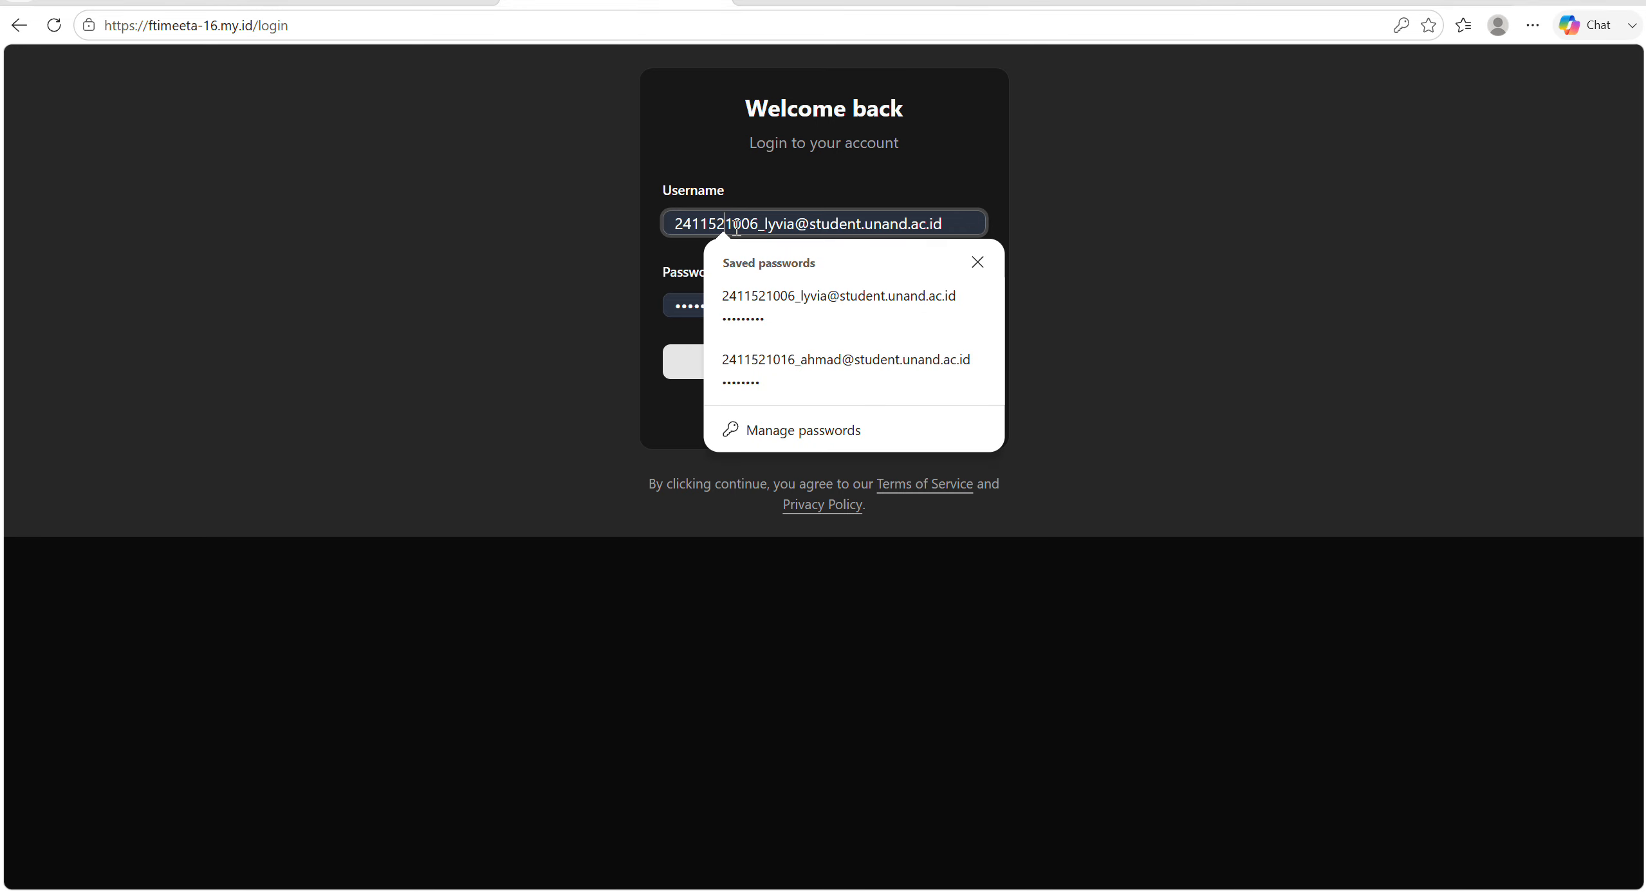
pyautogui.click(816, 364)
pyautogui.click(813, 365)
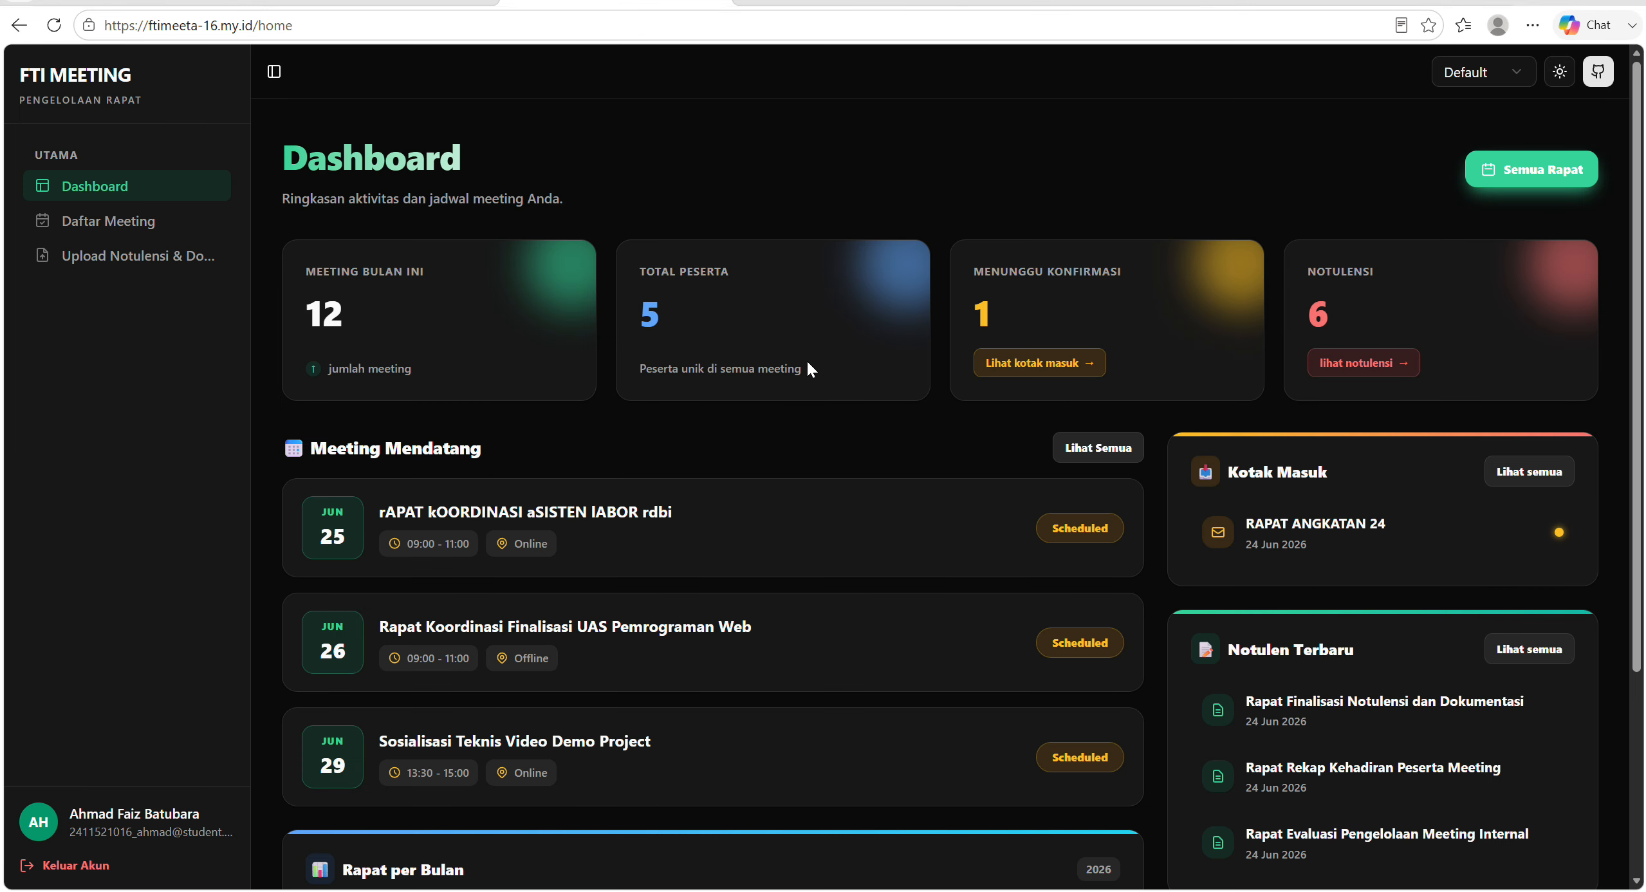
# Open the coordination meeting from the host's meeting list and review its attendance statuses and edit form without saving changes.
pyautogui.click(161, 221)
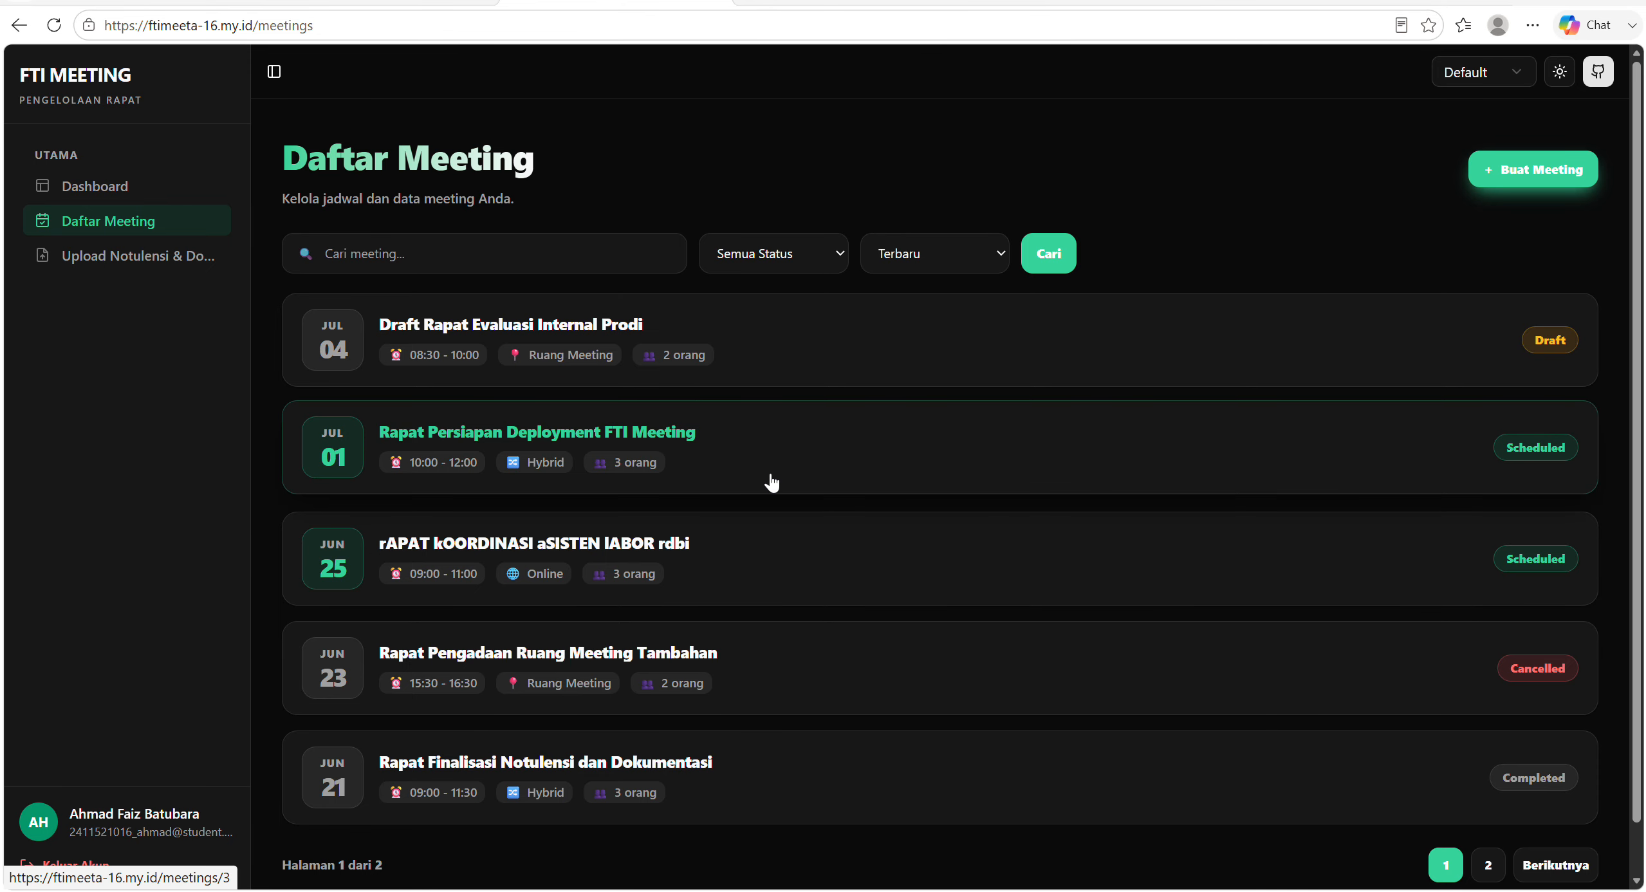
pyautogui.click(809, 542)
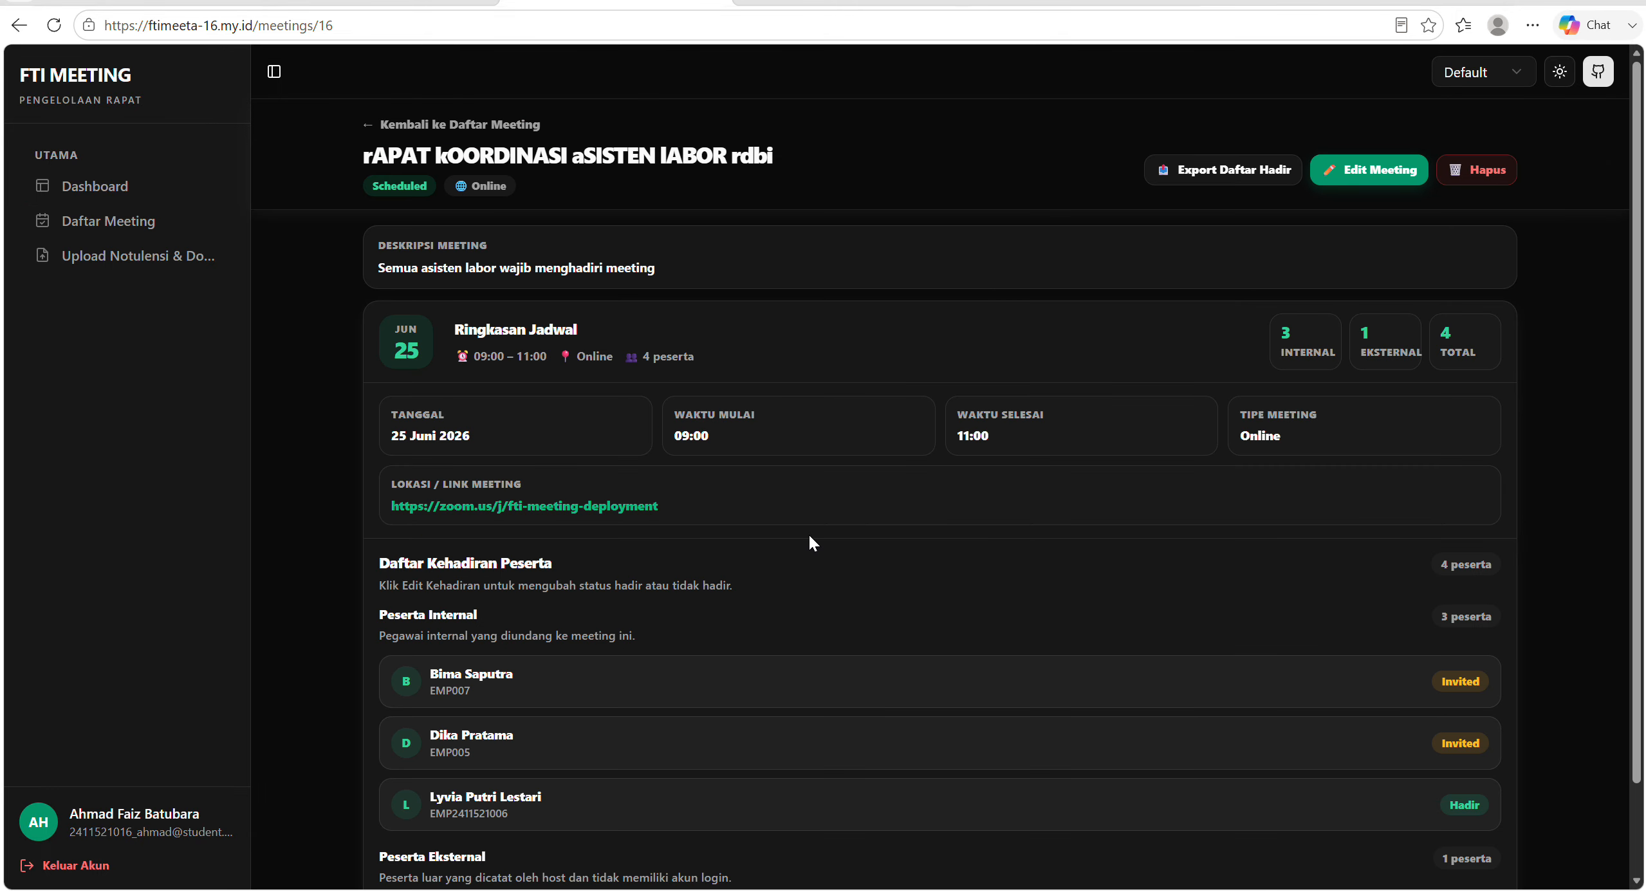
pyautogui.scroll(-2, 930, 590)
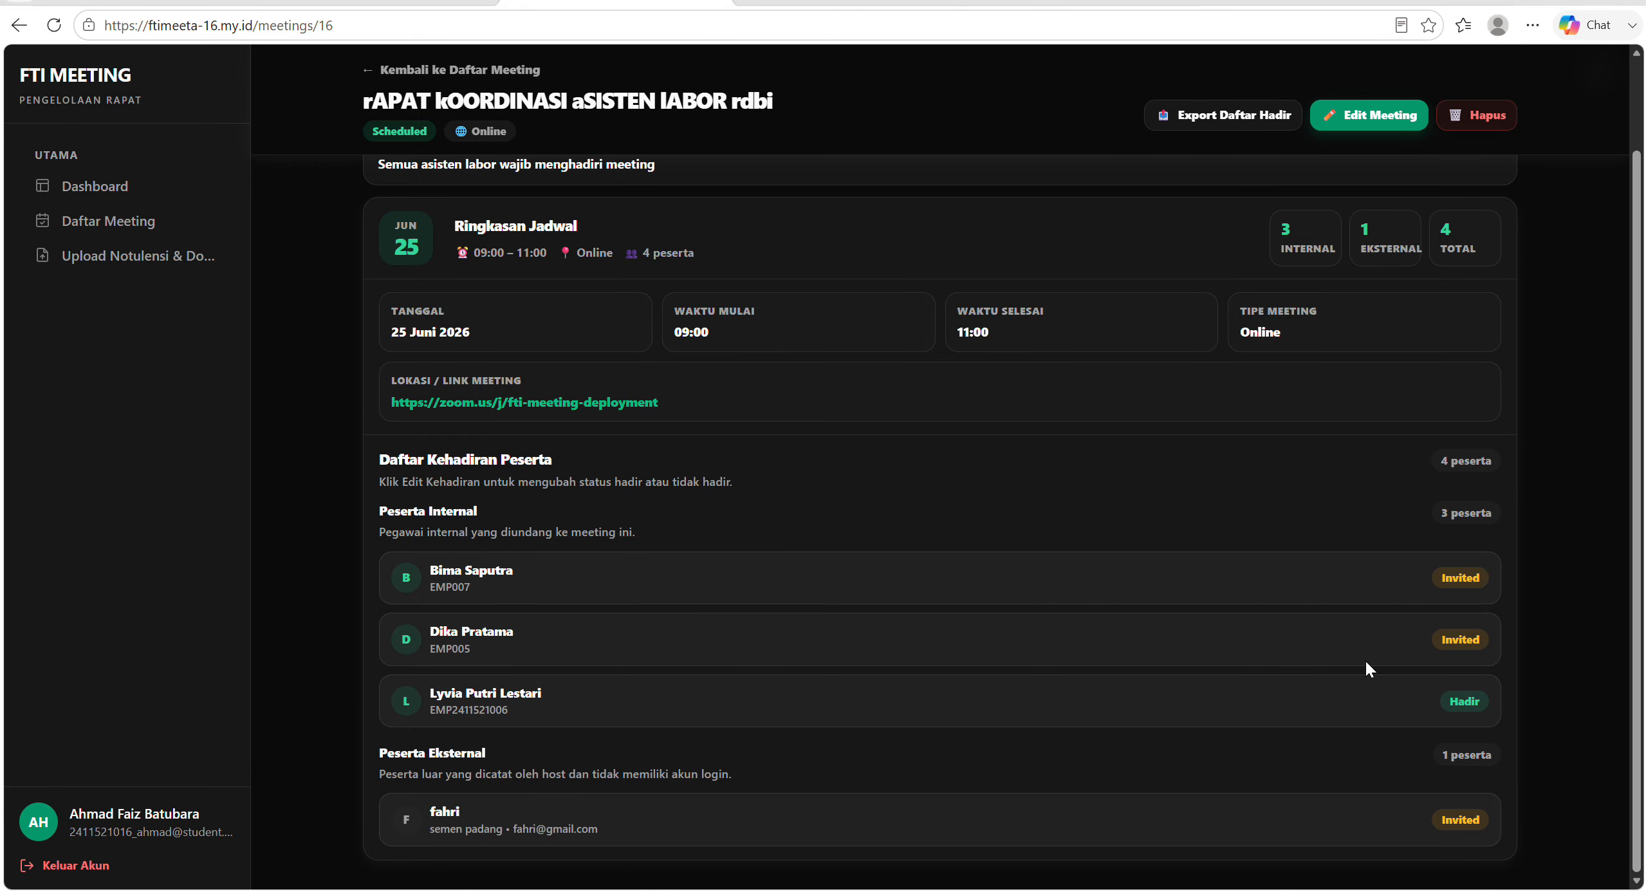
pyautogui.scroll(2, 1366, 663)
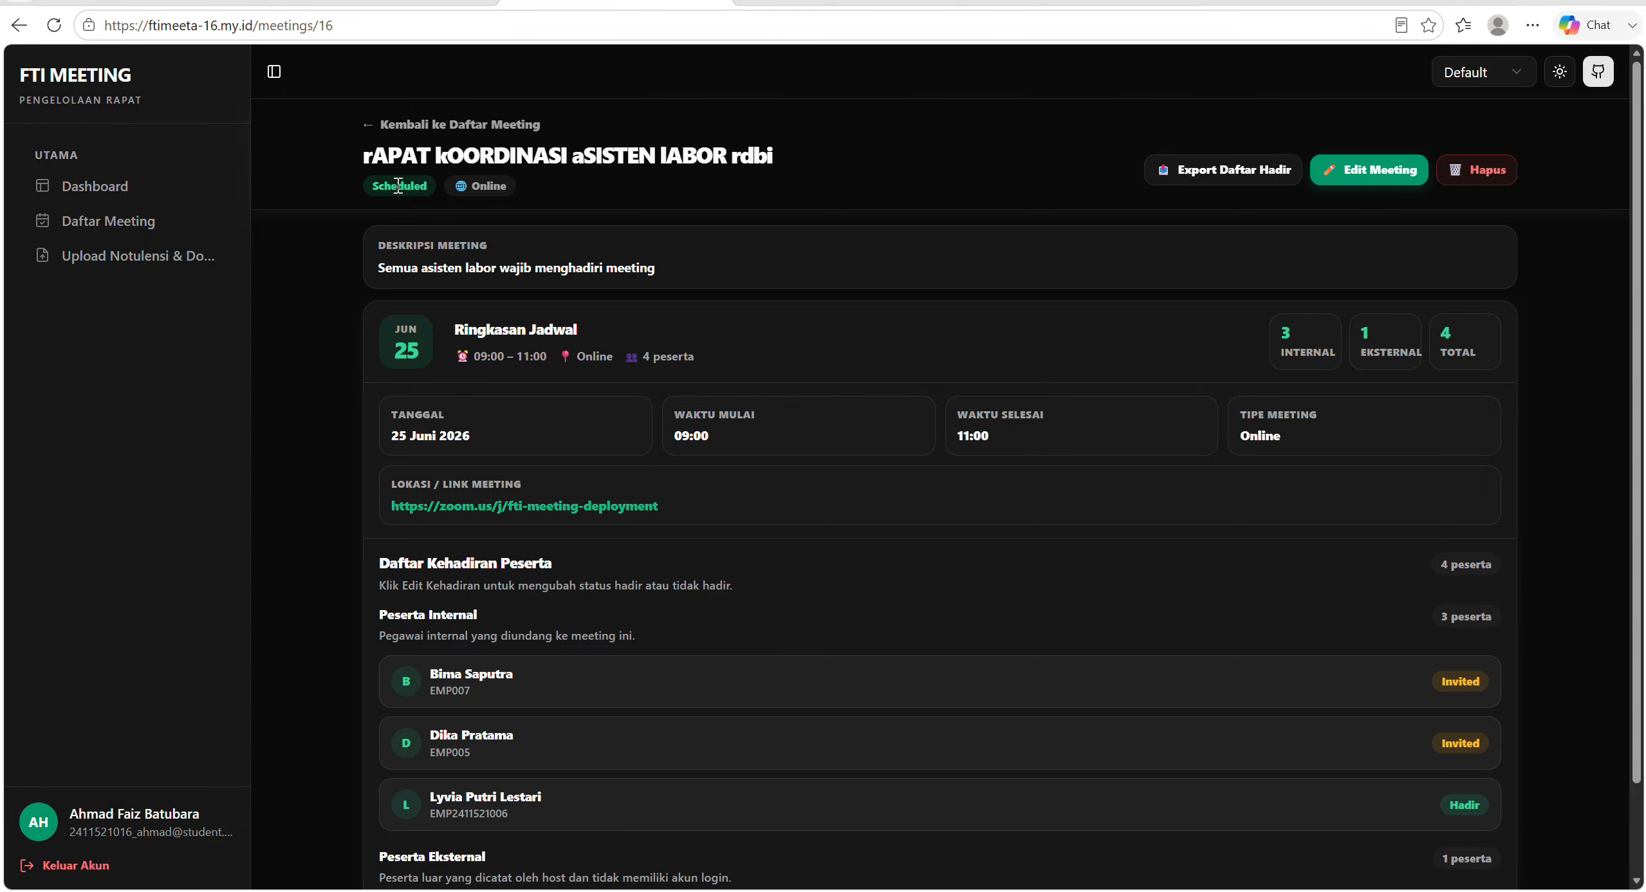
pyautogui.click(1370, 170)
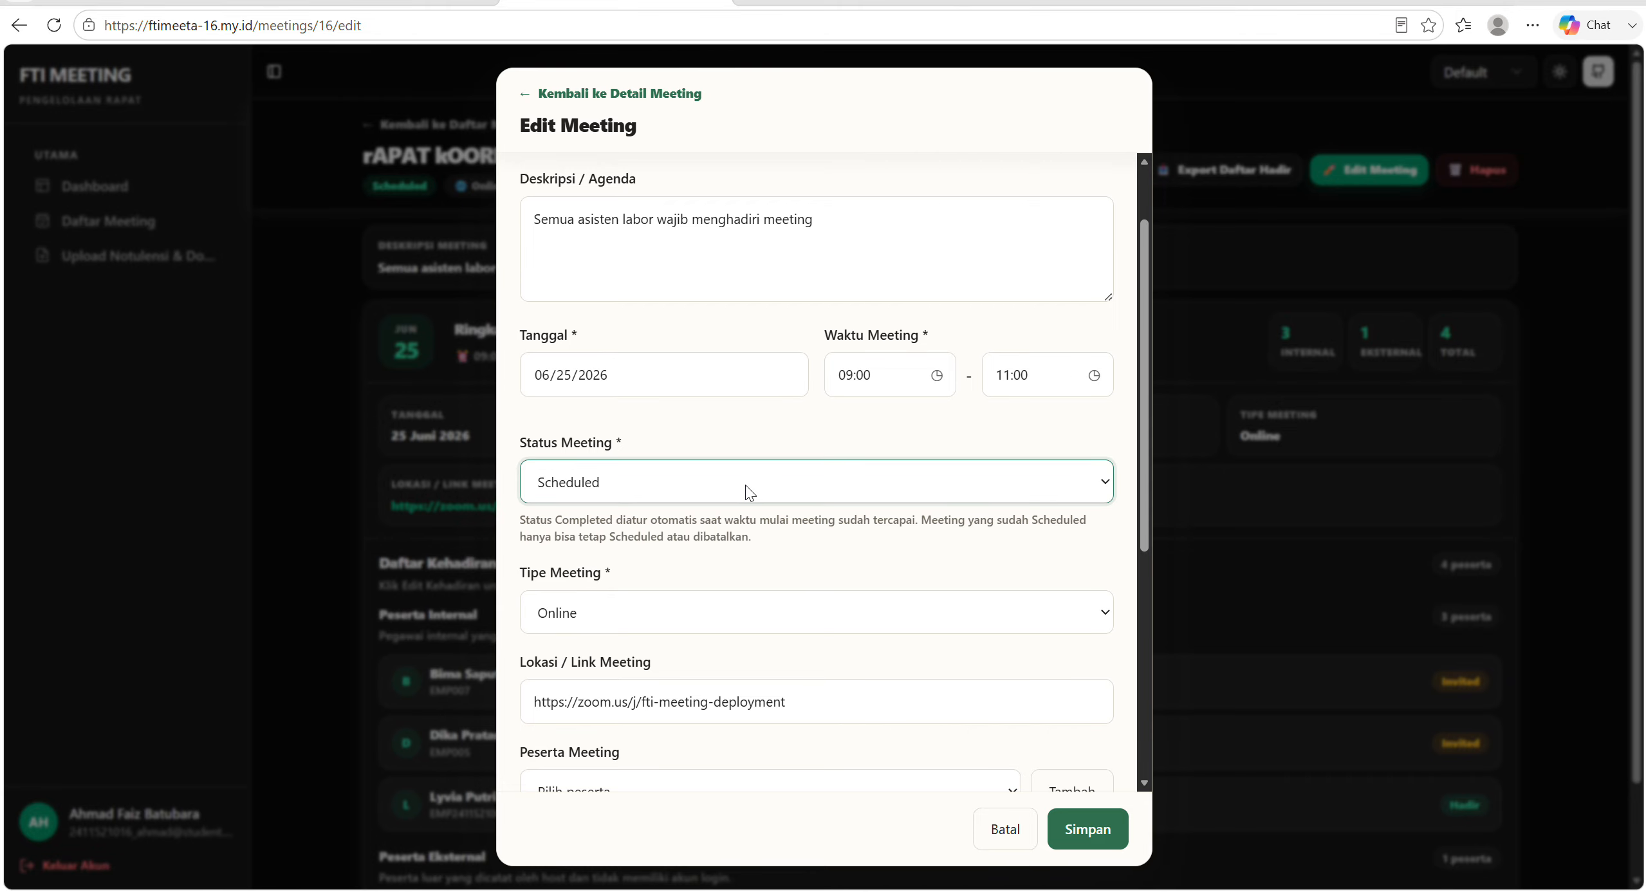
pyautogui.click(1012, 841)
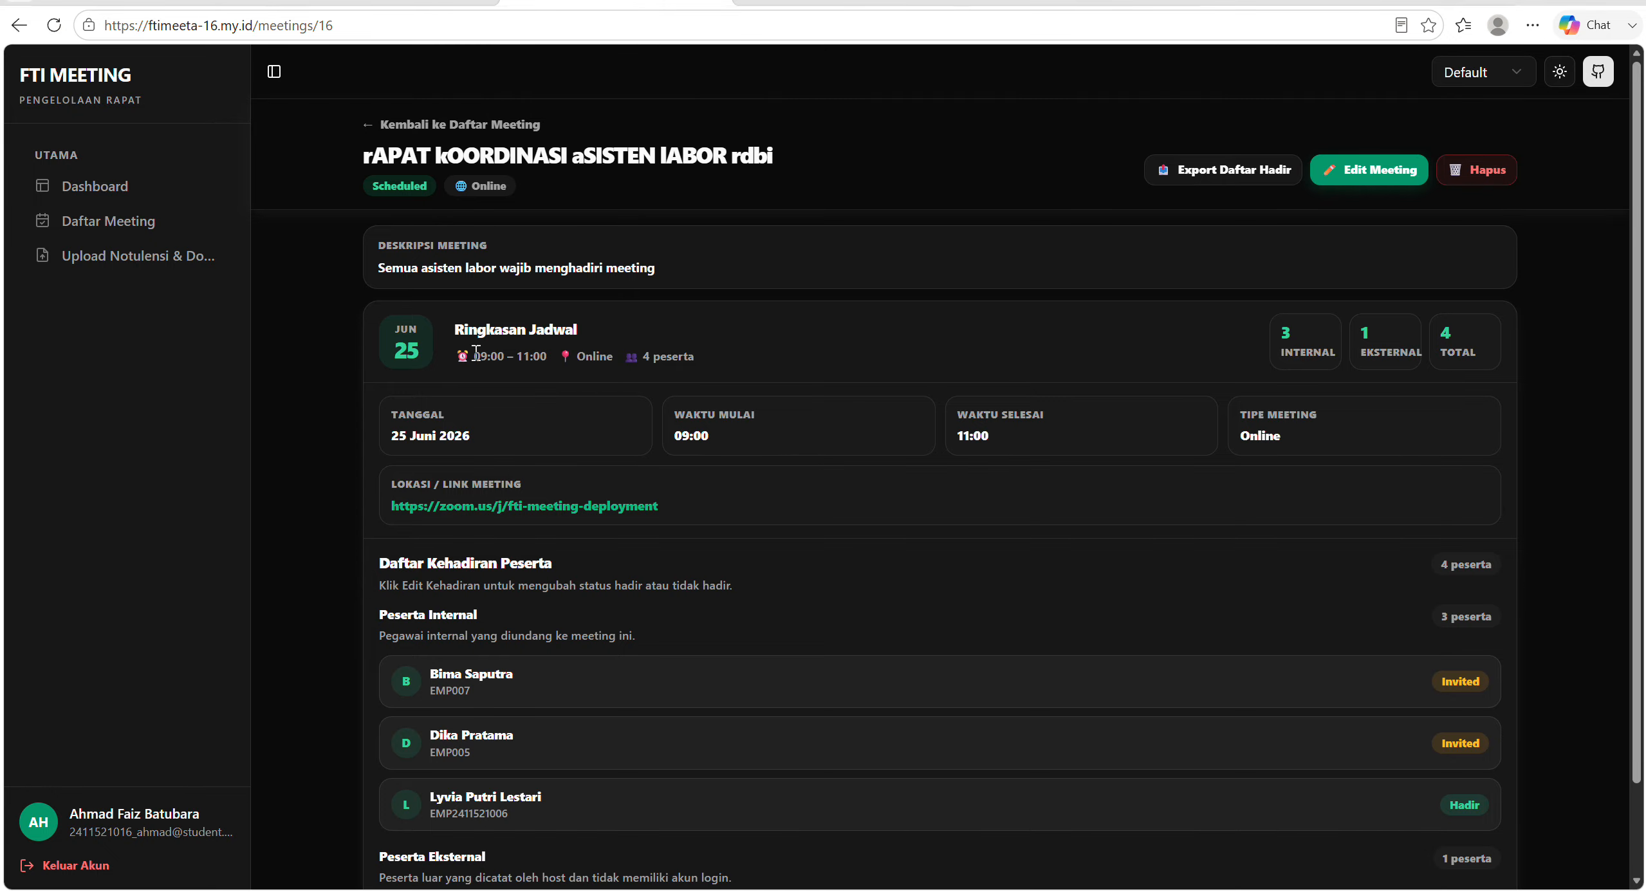
# Edit the coordination meeting, set its date to 06/23/2026 and save it.
pyautogui.click(1362, 174)
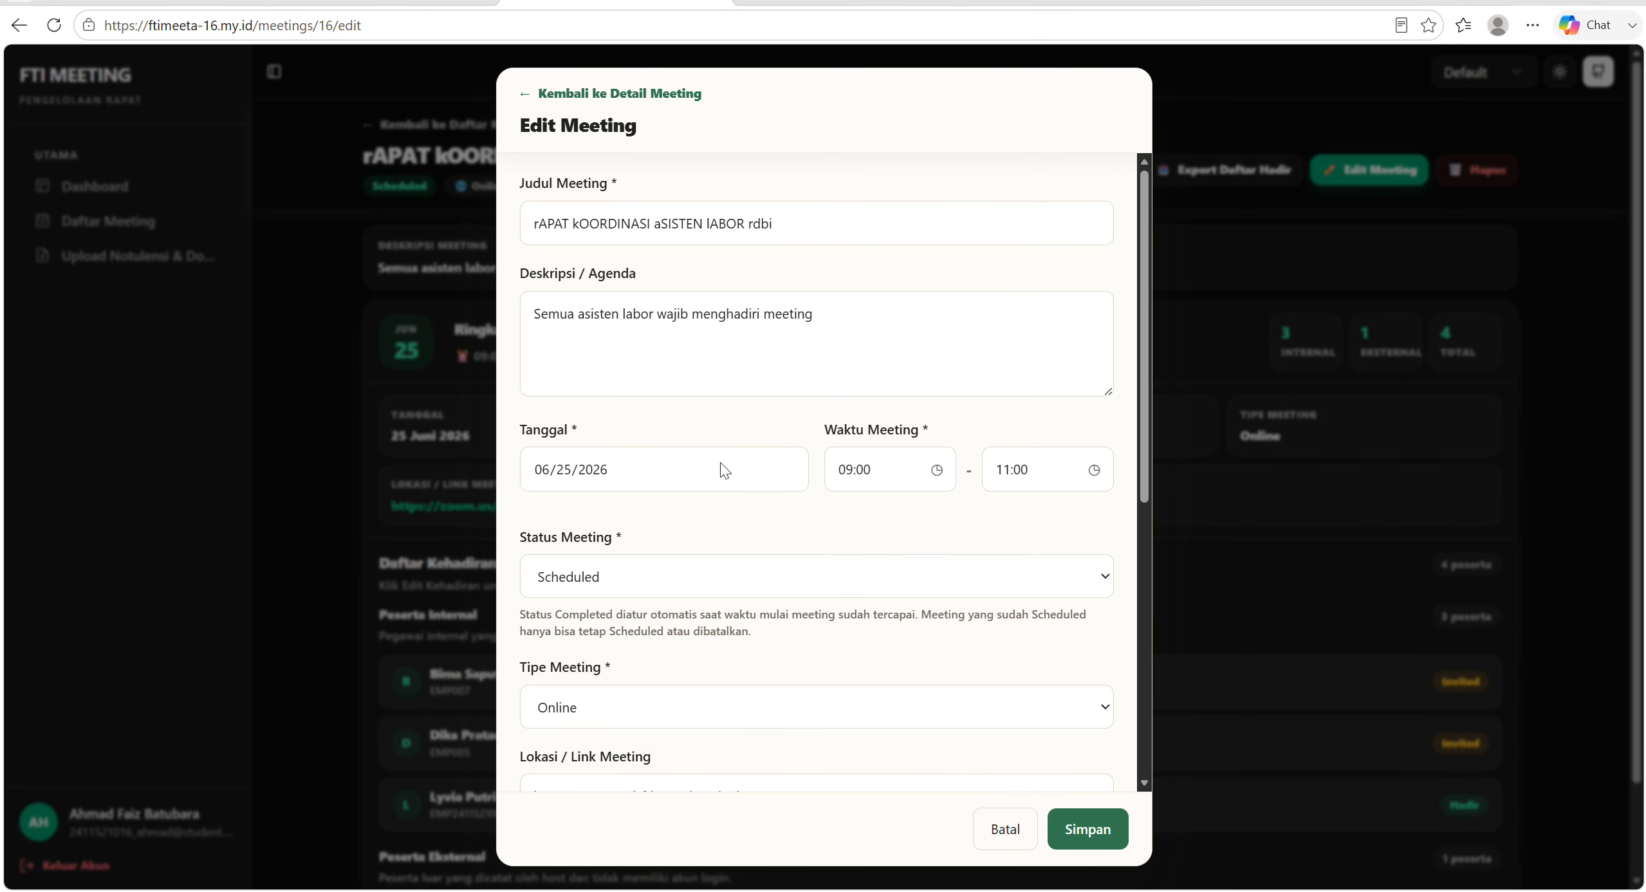
pyautogui.click(723, 470)
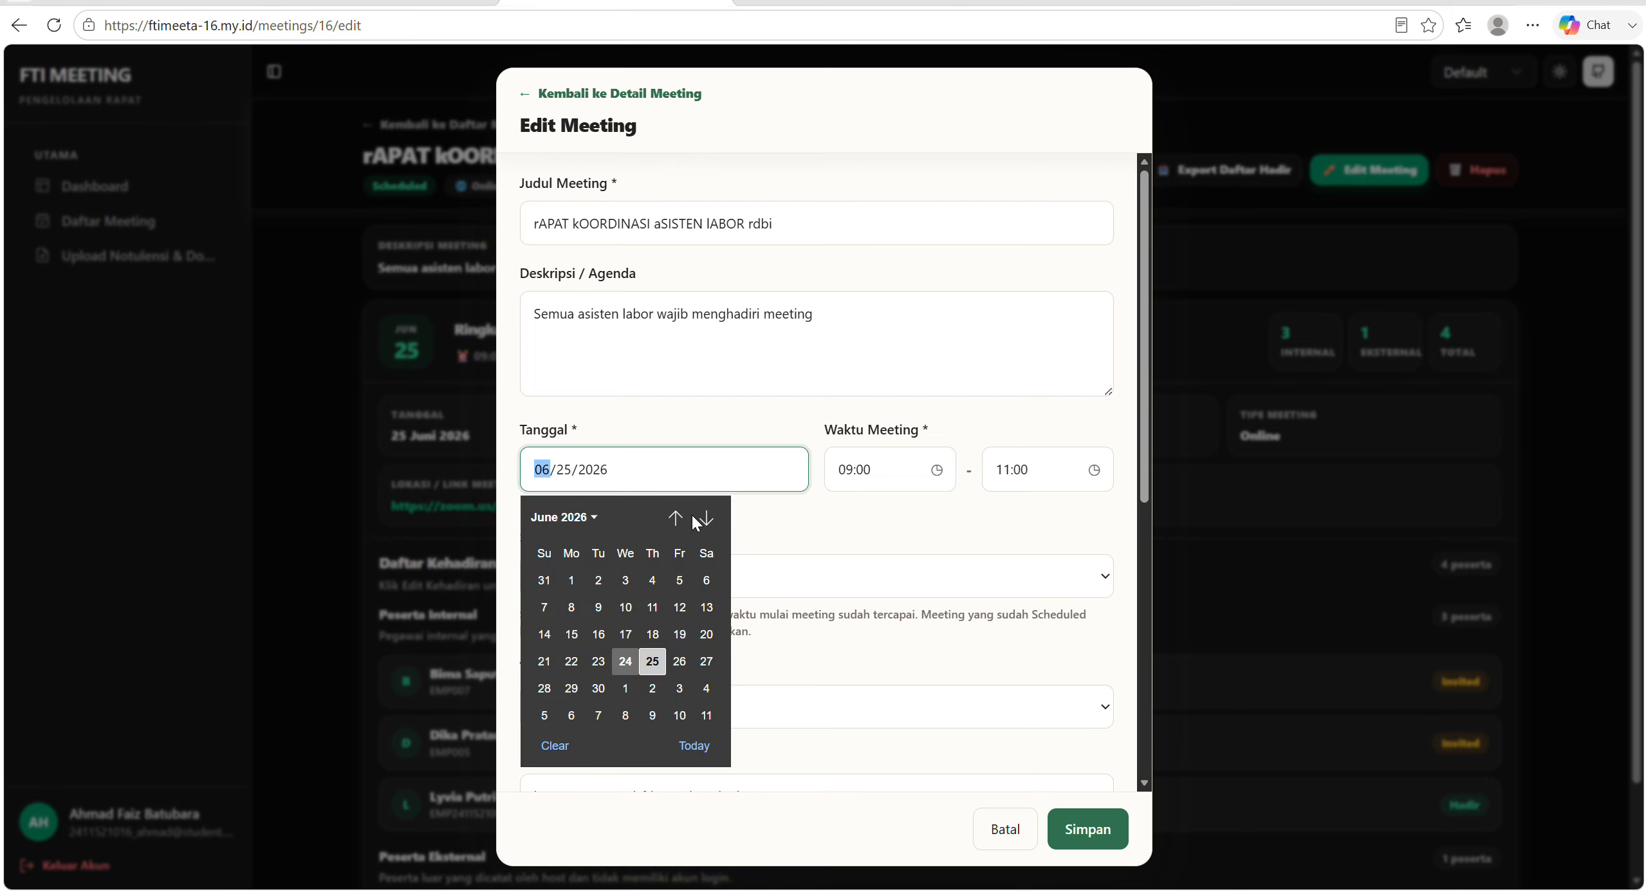
pyautogui.click(598, 661)
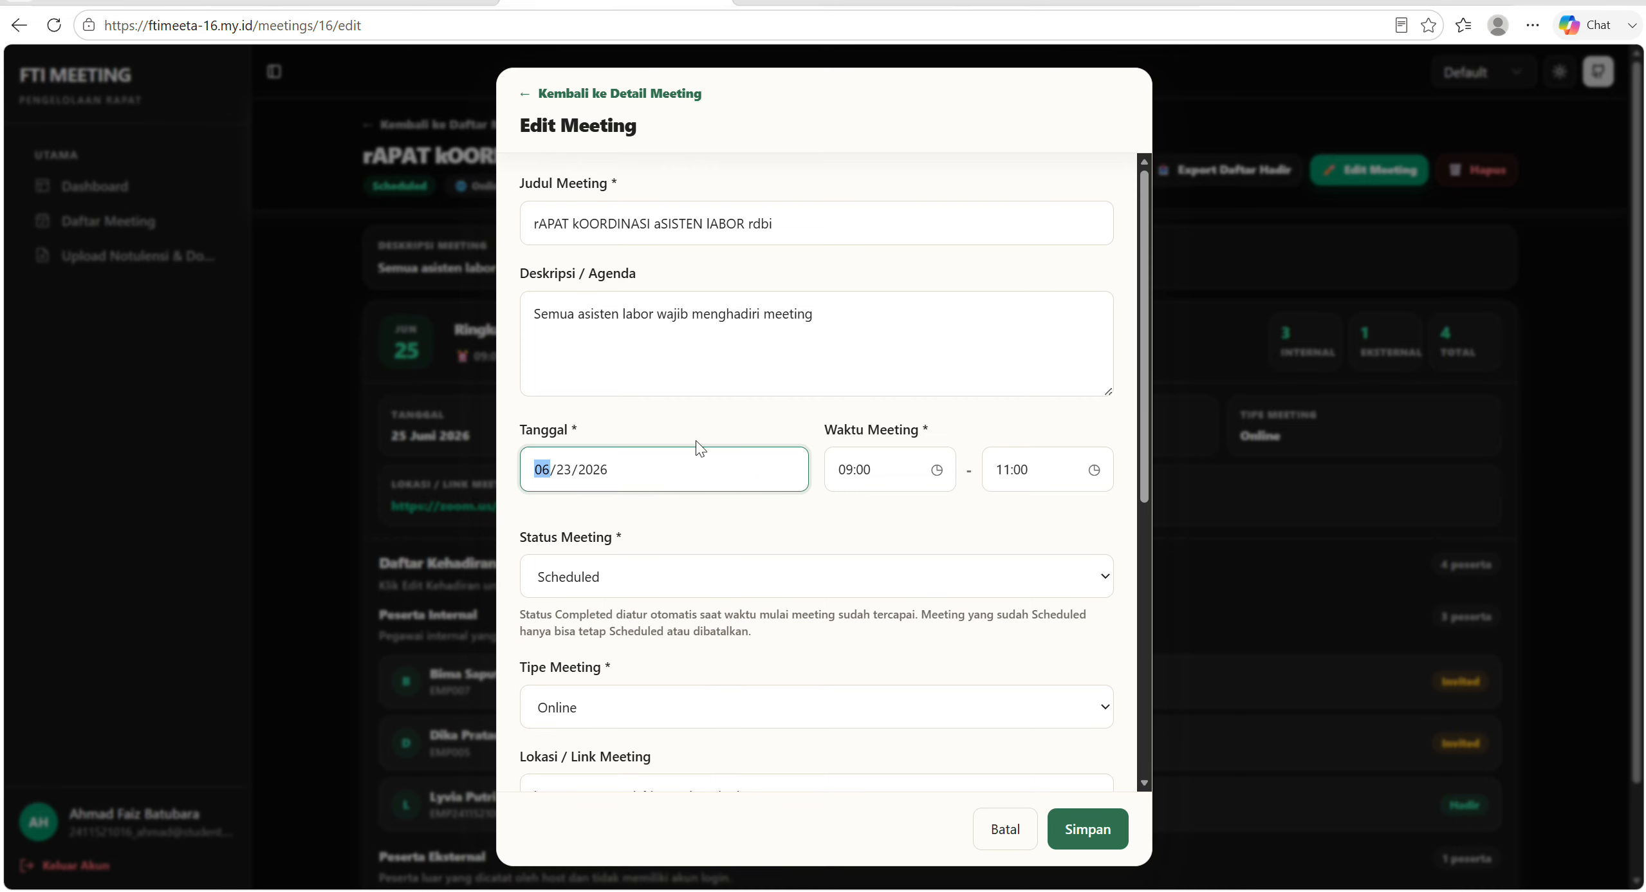
pyautogui.scroll(-4, 737, 439)
pyautogui.scroll(4, 737, 439)
pyautogui.scroll(-5, 737, 440)
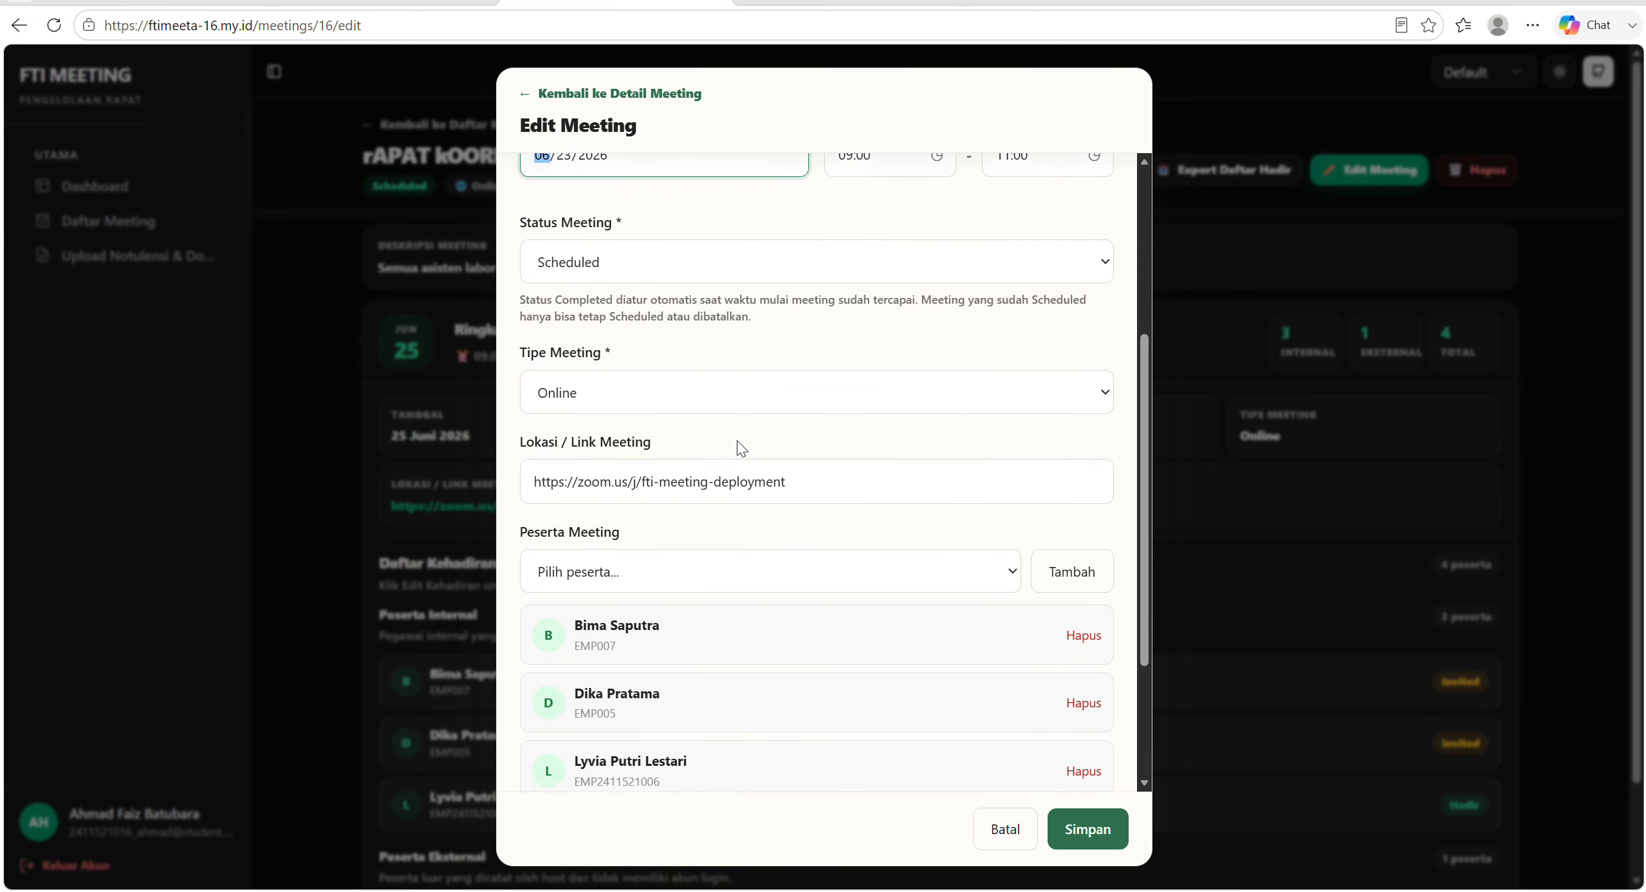
pyautogui.click(1076, 829)
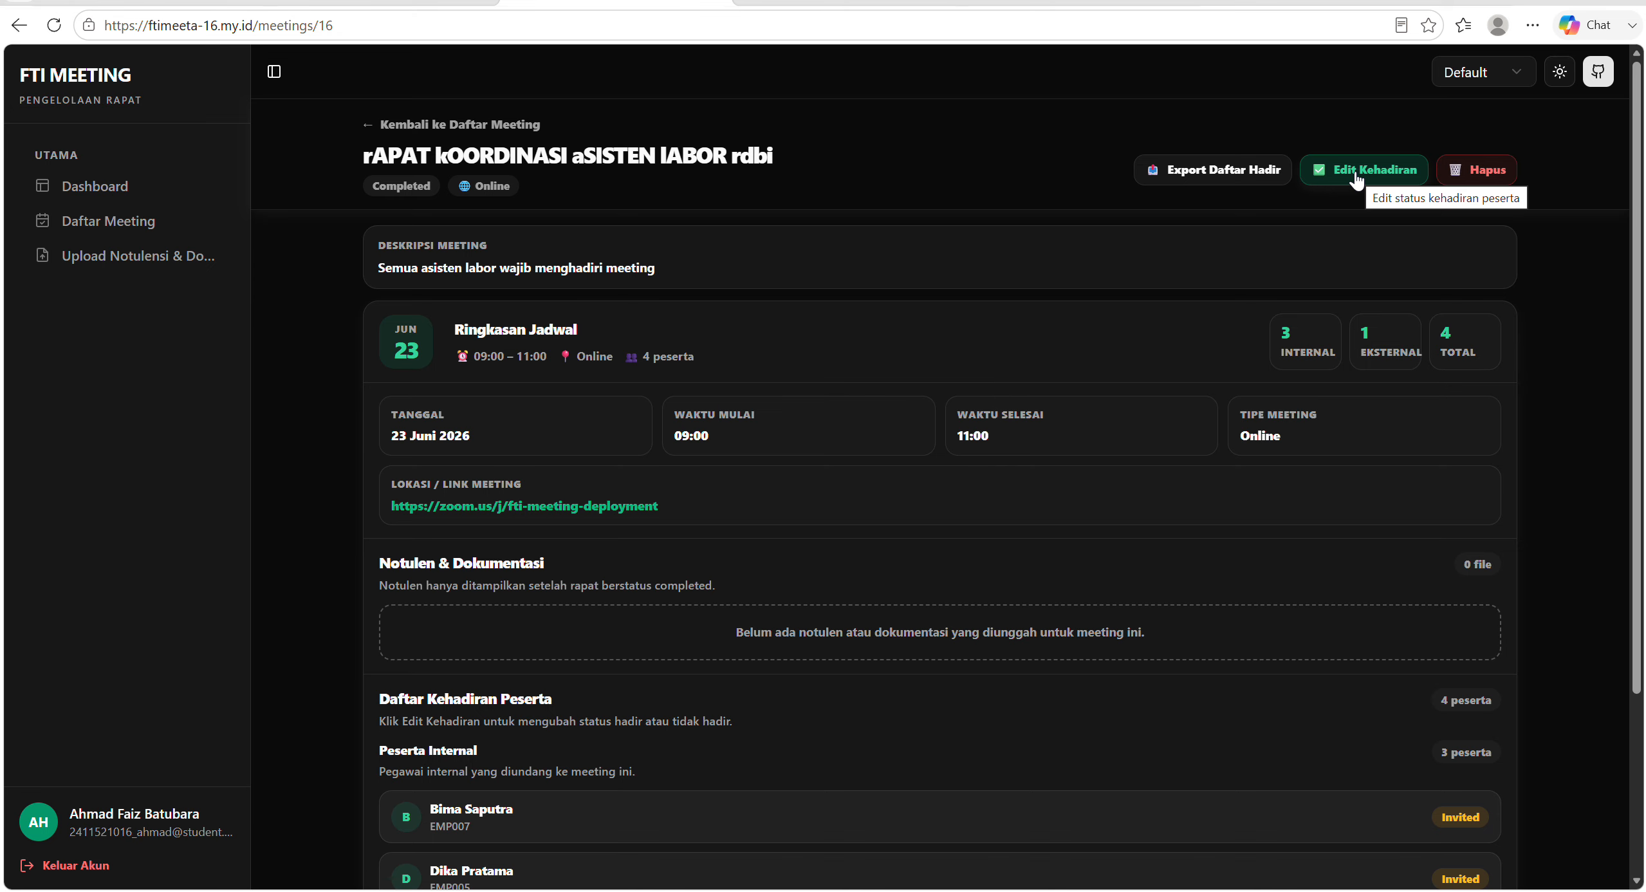
# Start editing the coordination meeting's attendance and mark the first internal participant as Hadir.
pyautogui.click(1356, 174)
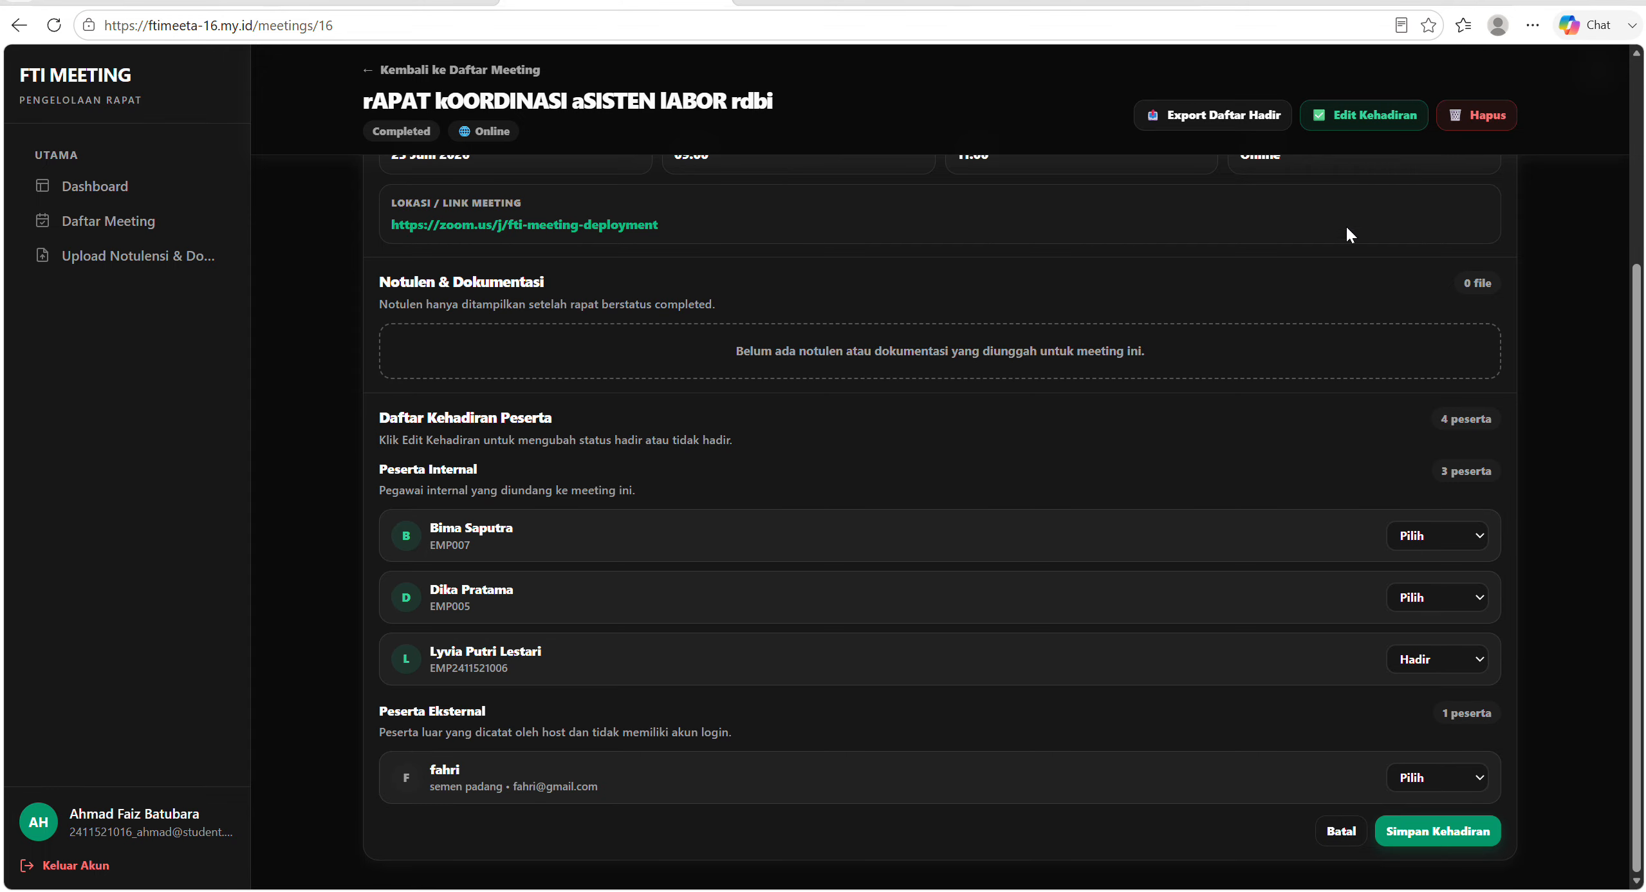
pyautogui.click(1428, 539)
pyautogui.click(1435, 537)
pyautogui.click(1437, 536)
pyautogui.click(1442, 537)
pyautogui.click(1440, 536)
pyautogui.click(1437, 593)
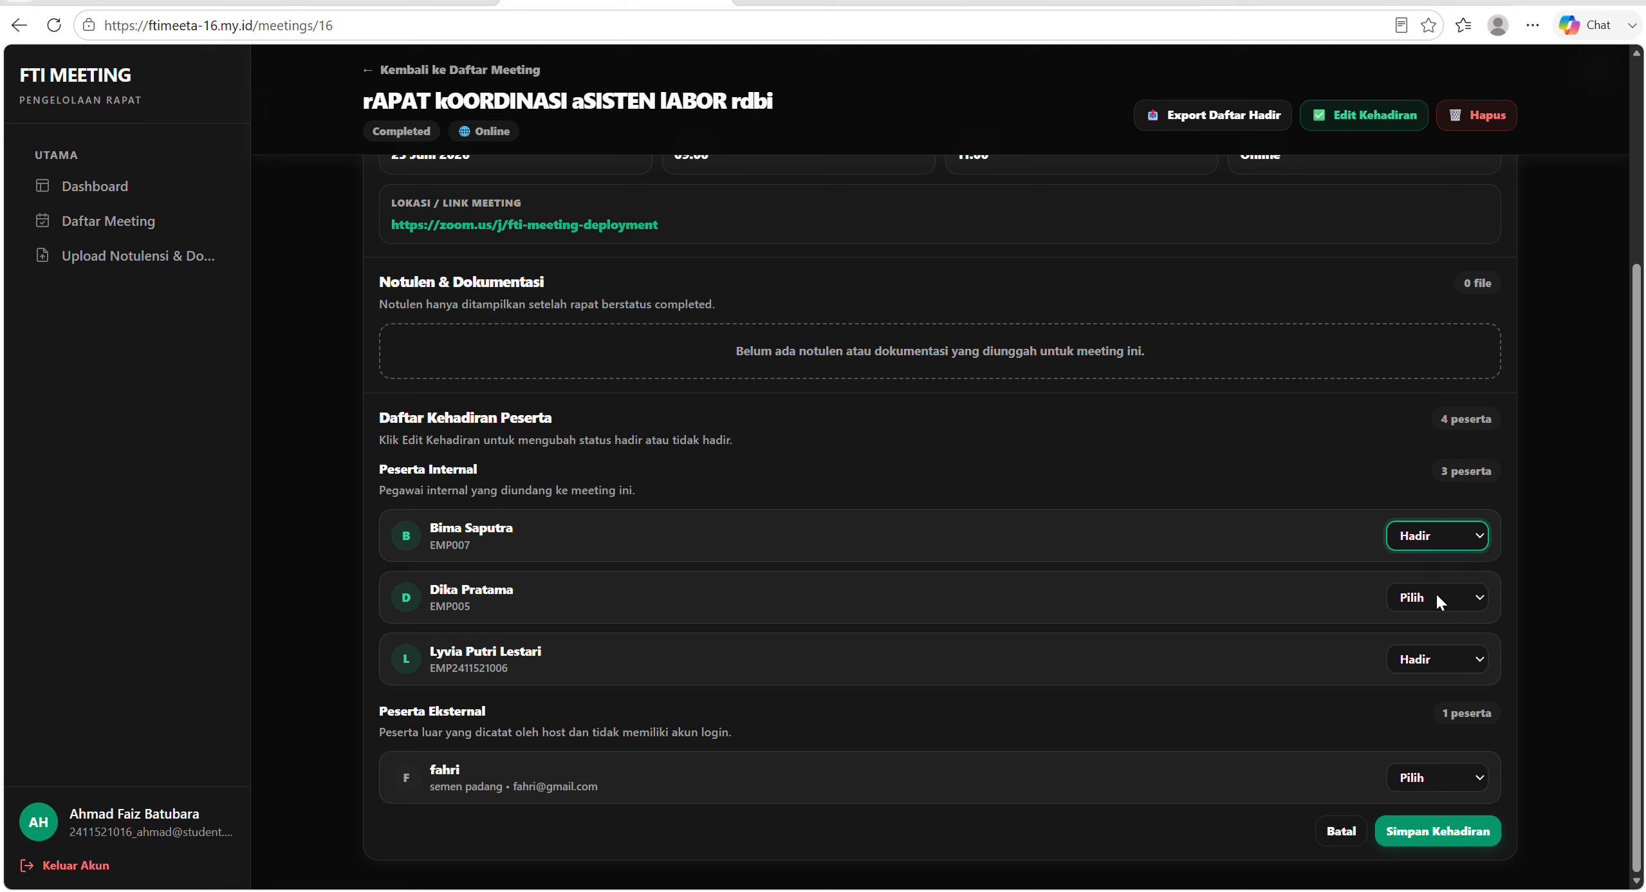
# Mark the second and third internal participants as Tidak Hadir.
pyautogui.click(1436, 595)
pyautogui.click(1437, 672)
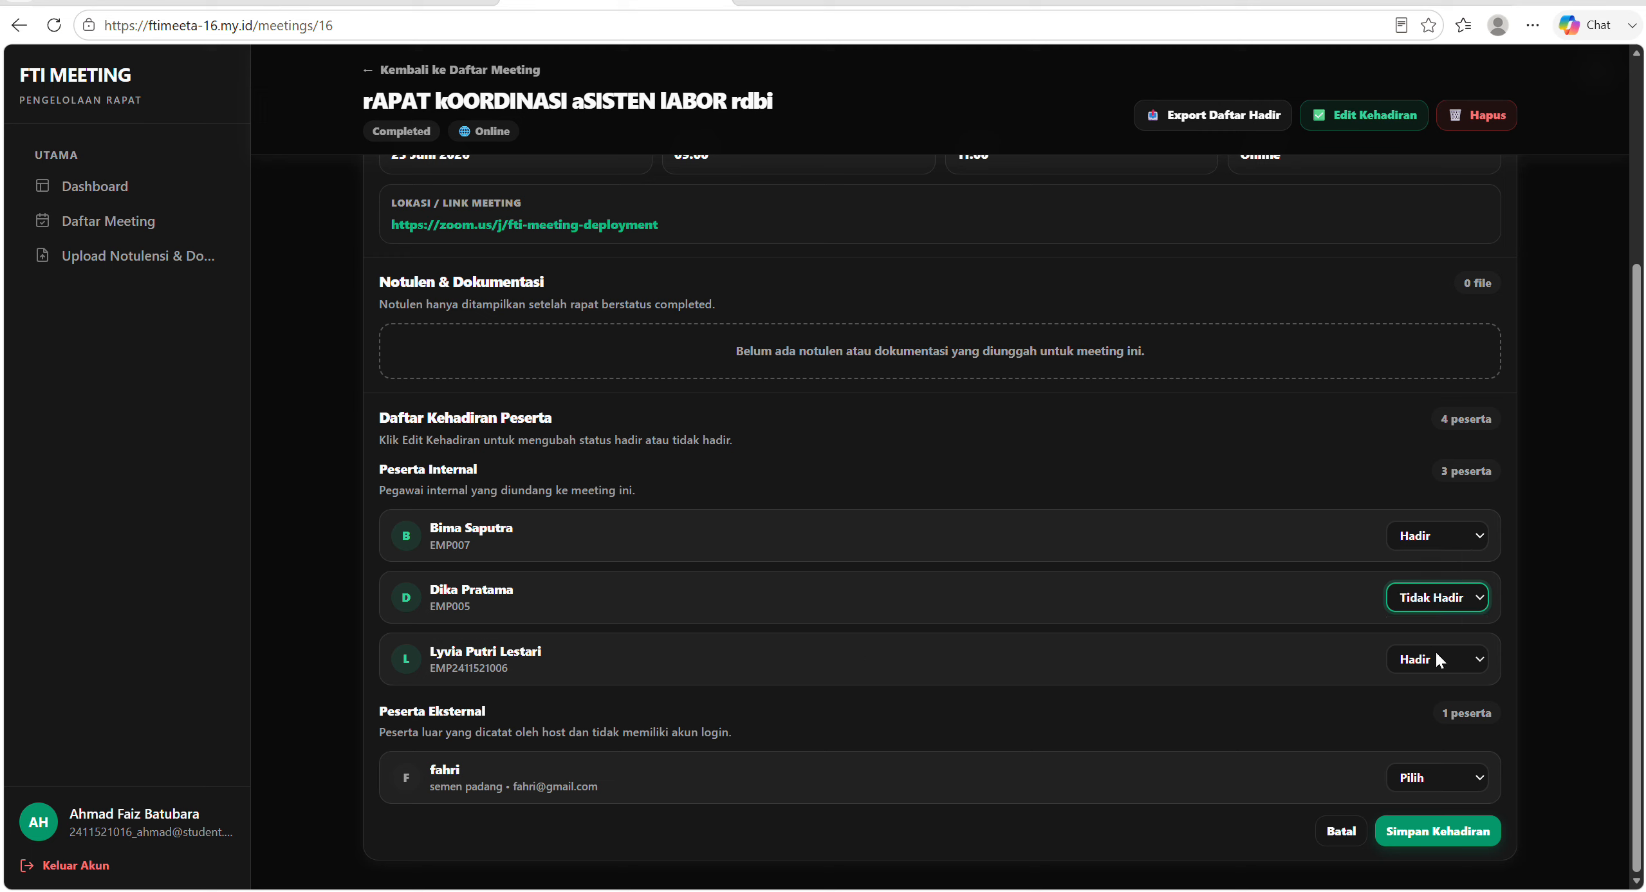
pyautogui.click(1436, 657)
pyautogui.click(1436, 658)
pyautogui.click(1438, 736)
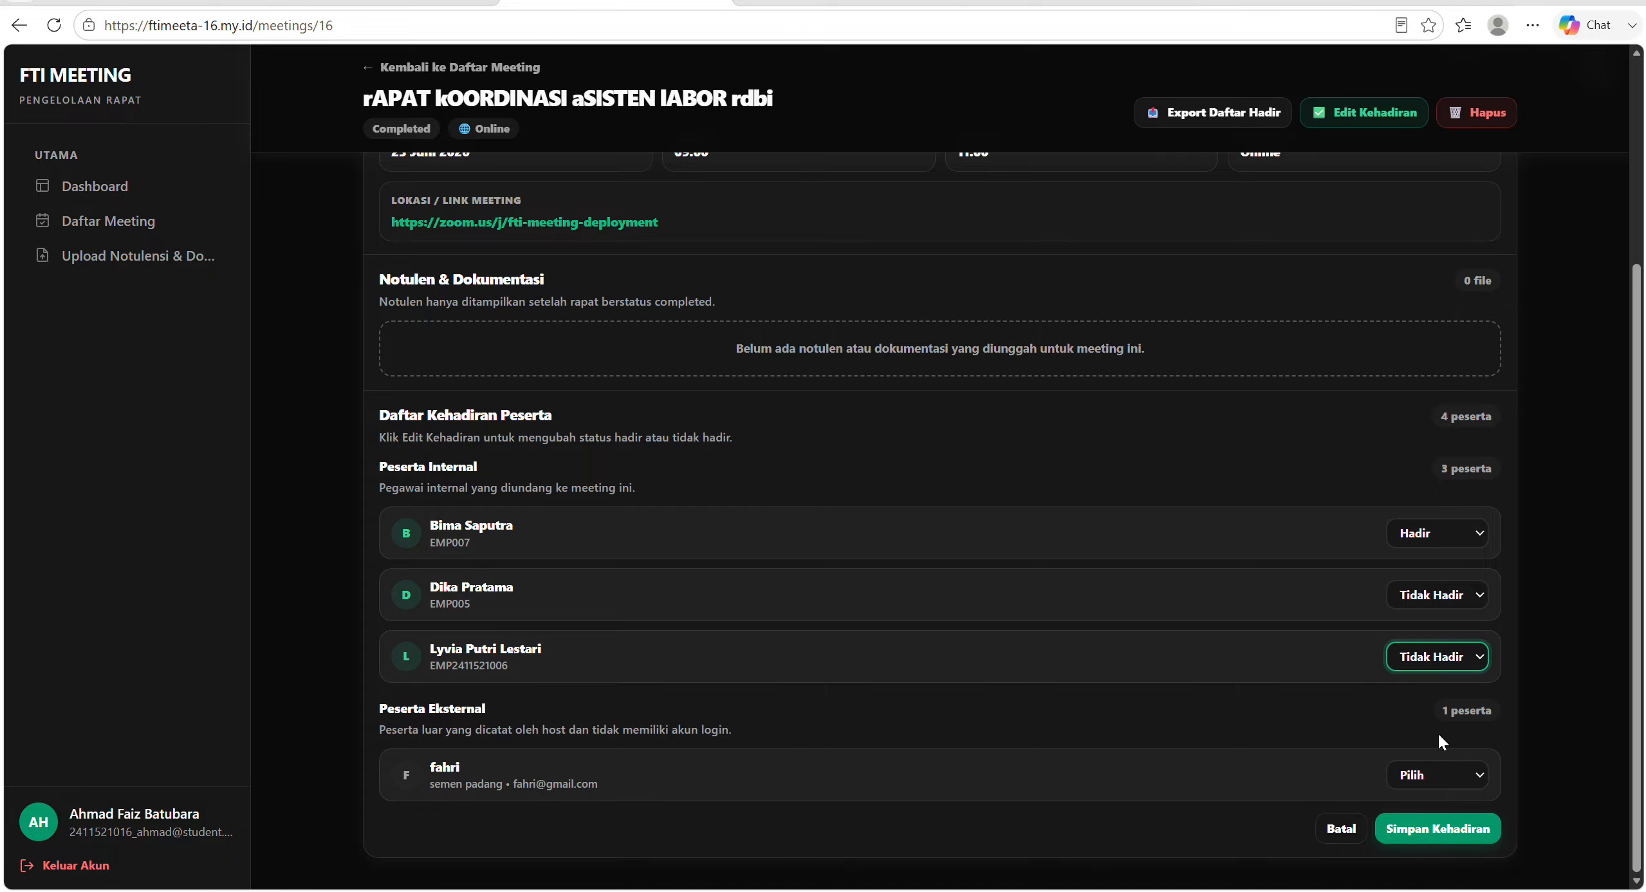
# Mark the external participant as Hadir and save the attendance.
pyautogui.click(1441, 776)
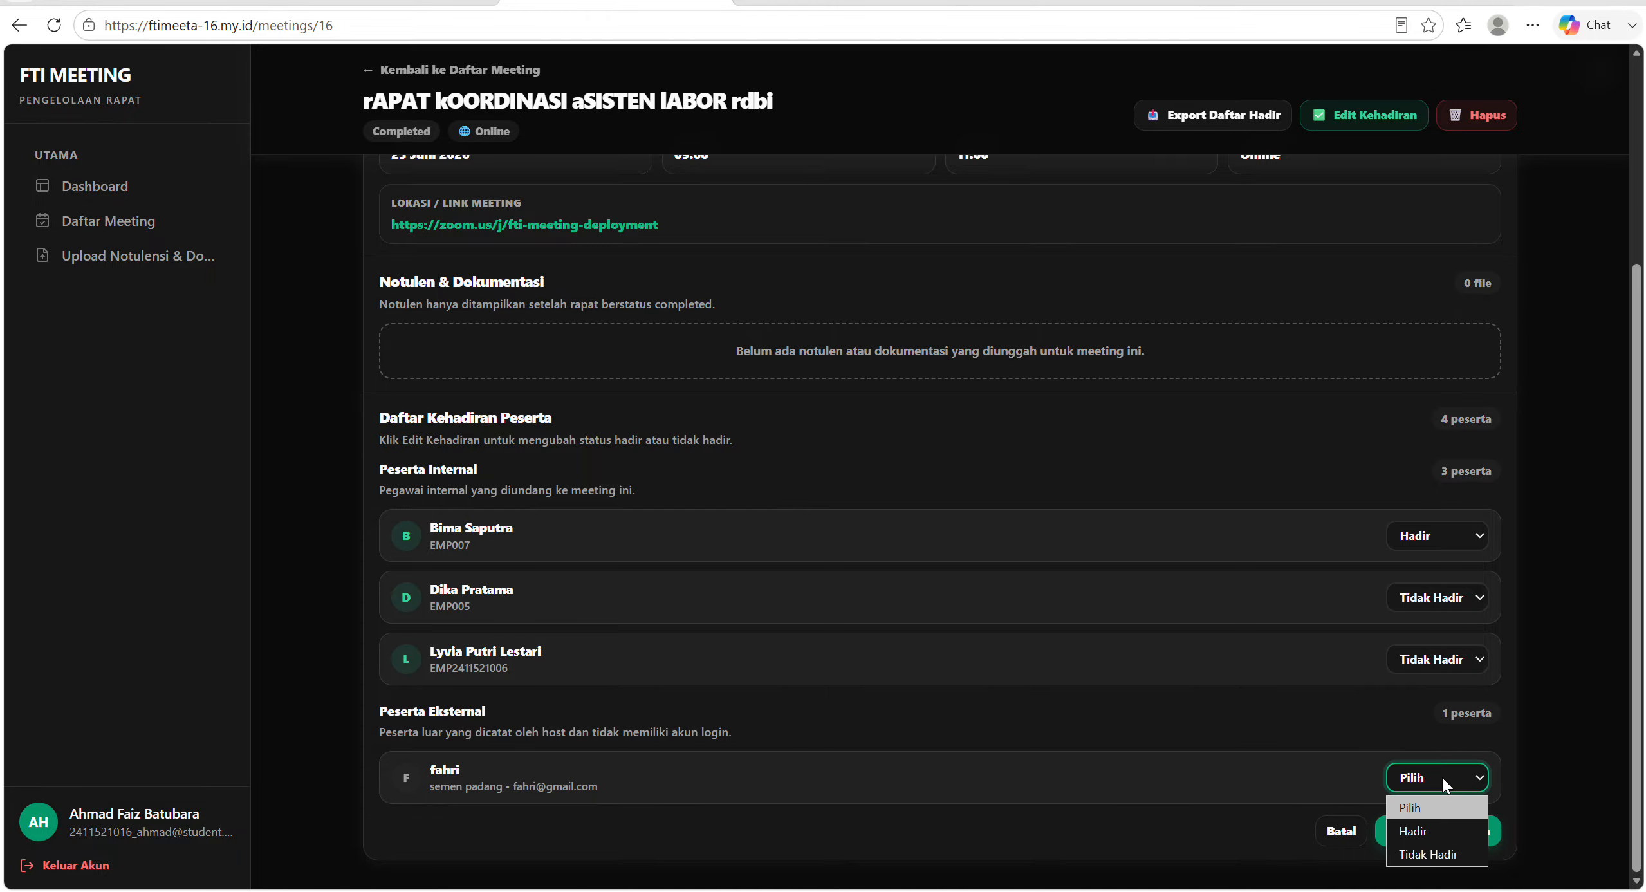
pyautogui.click(1440, 827)
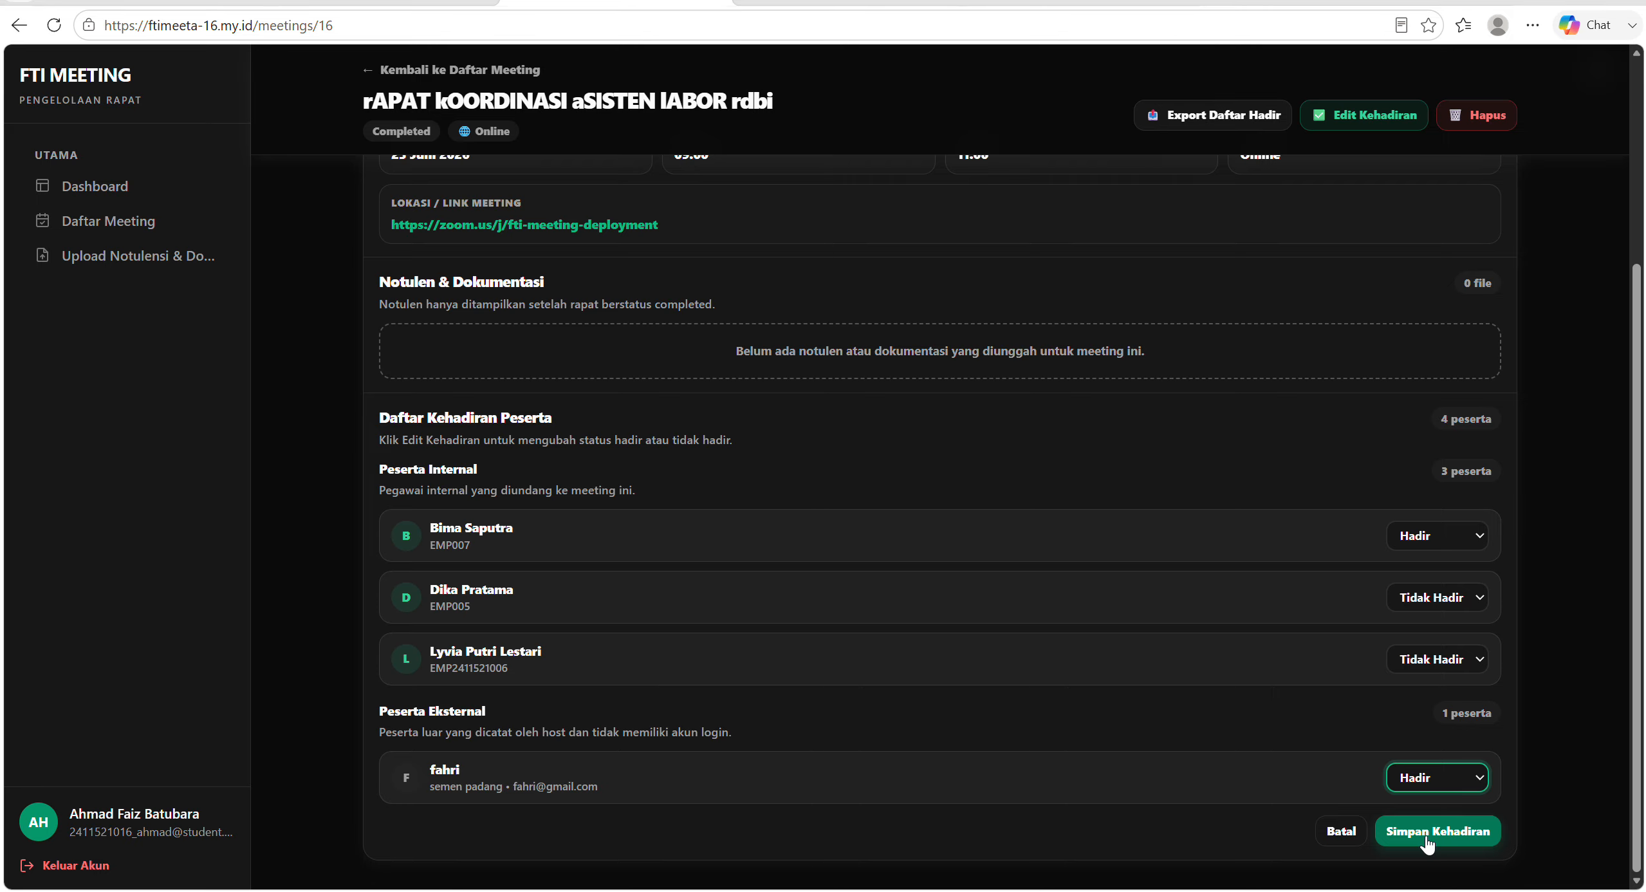
pyautogui.click(1425, 836)
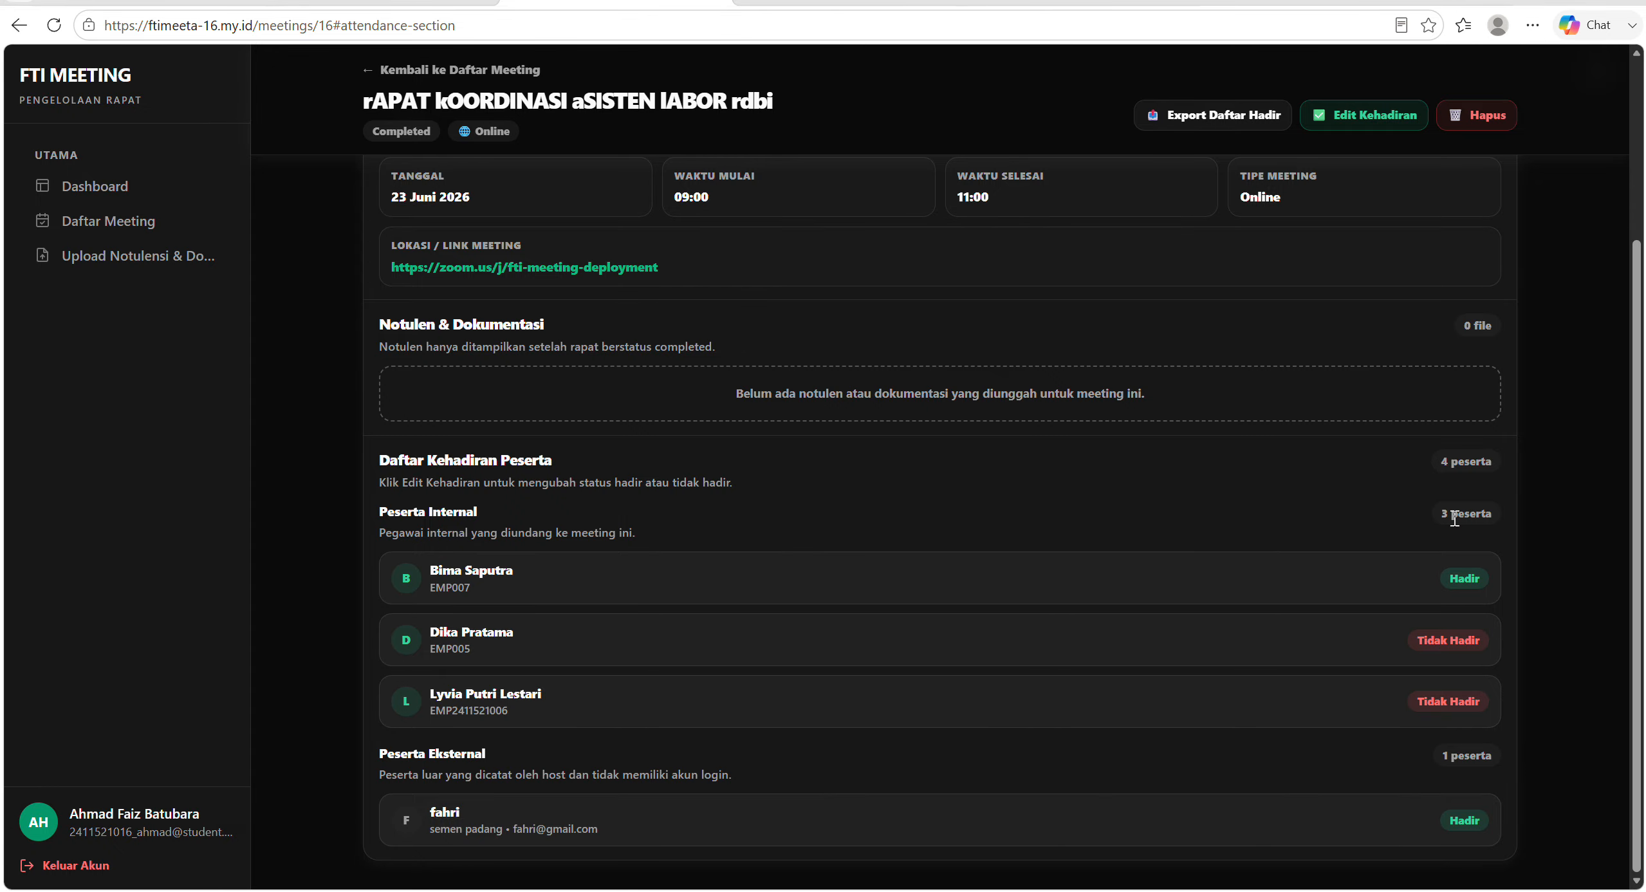
# Export the meeting's attendance list and open the downloaded Daftar_Hadir workbook in Excel.
pyautogui.scroll(1, 1414, 494)
pyautogui.scroll(2, 1415, 499)
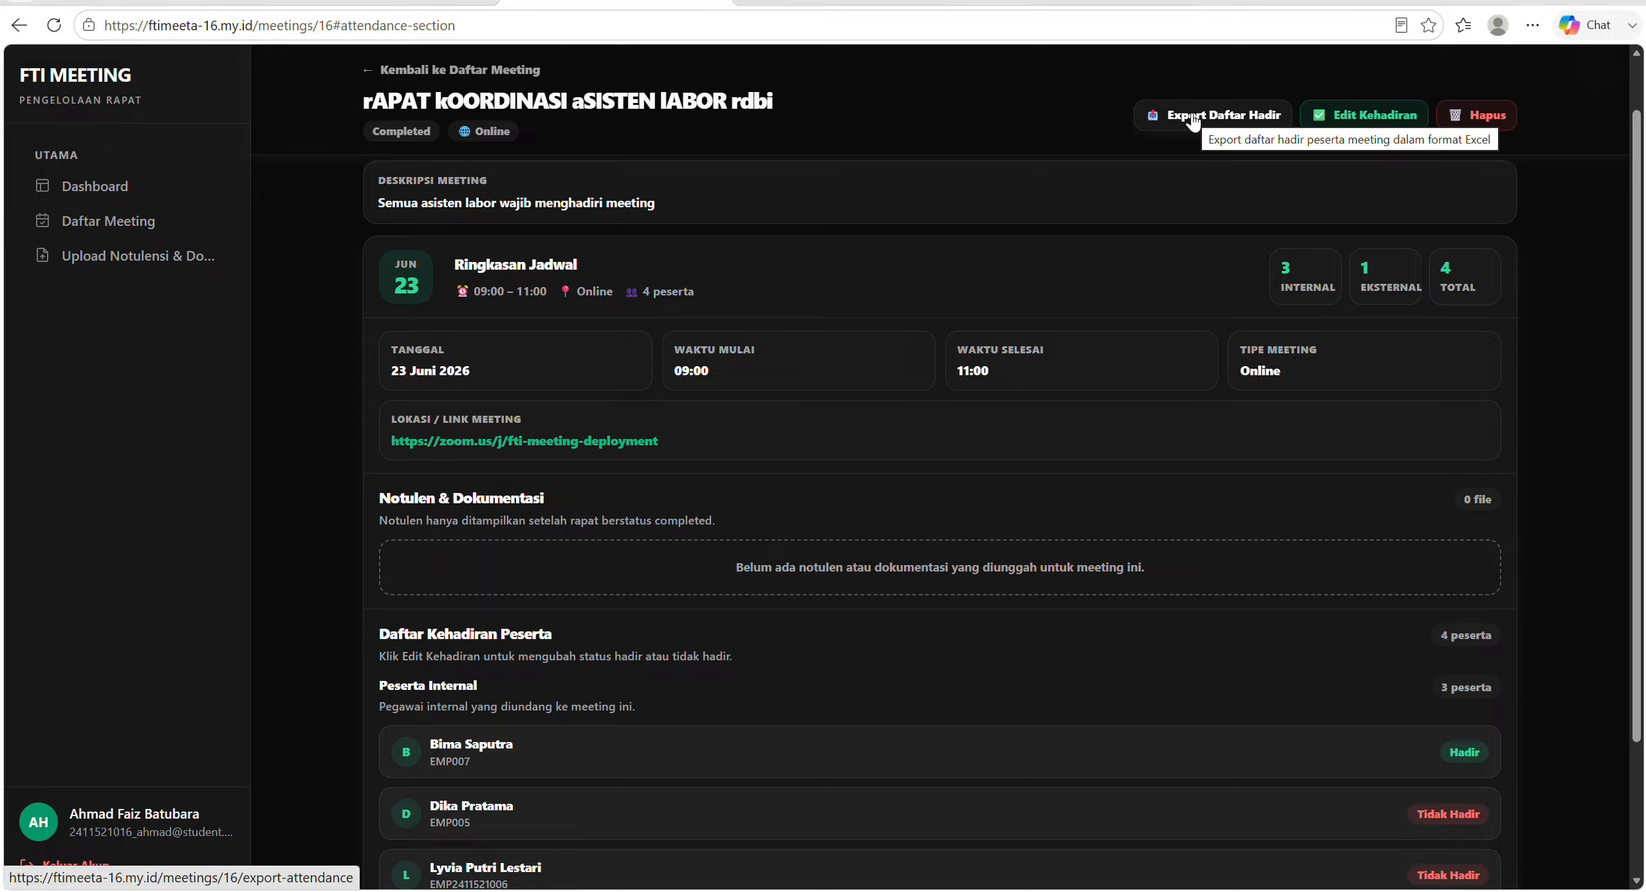
pyautogui.click(1194, 123)
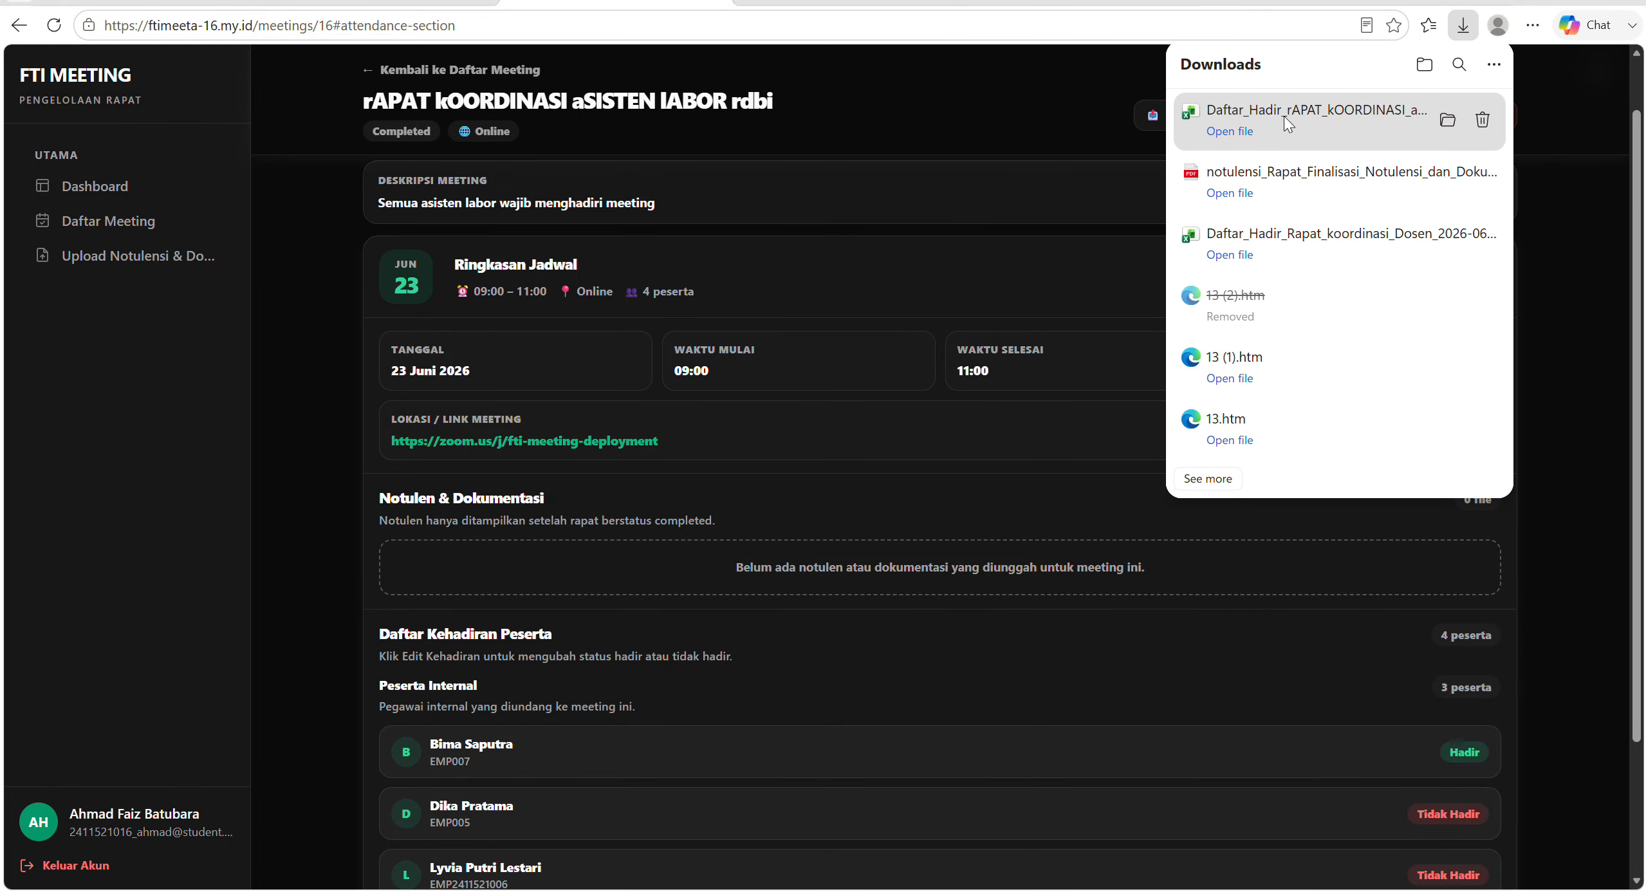
pyautogui.click(1308, 117)
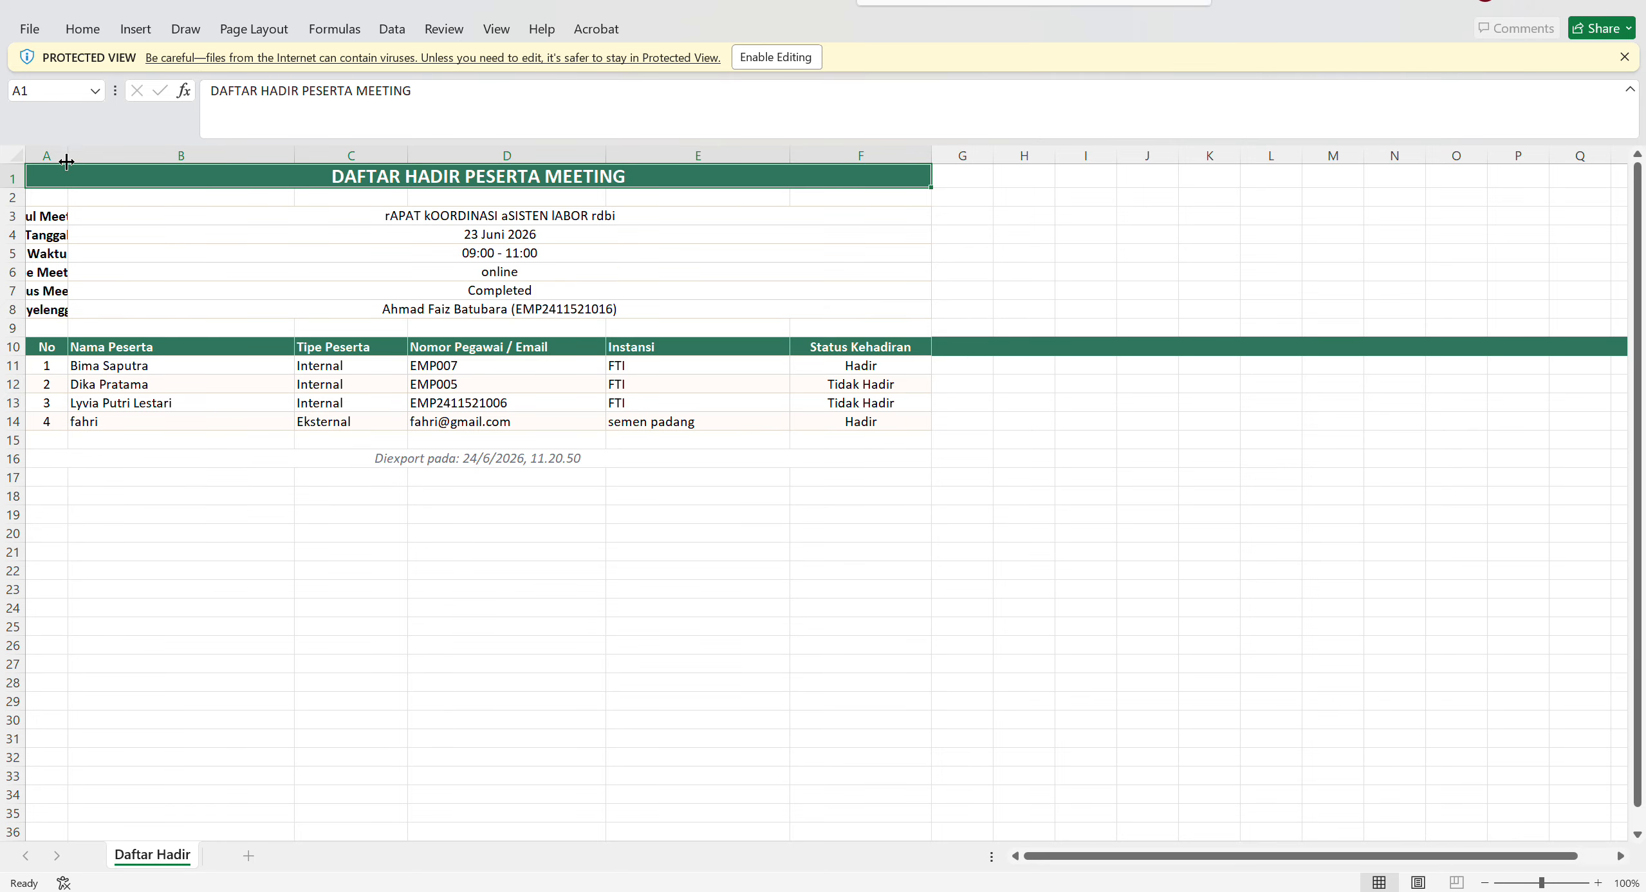
# Widen column A to read the meeting details, then close the exported workbook and return to the meeting page in the browser.
pyautogui.moveTo(68, 155); pyautogui.dragTo(191, 177)
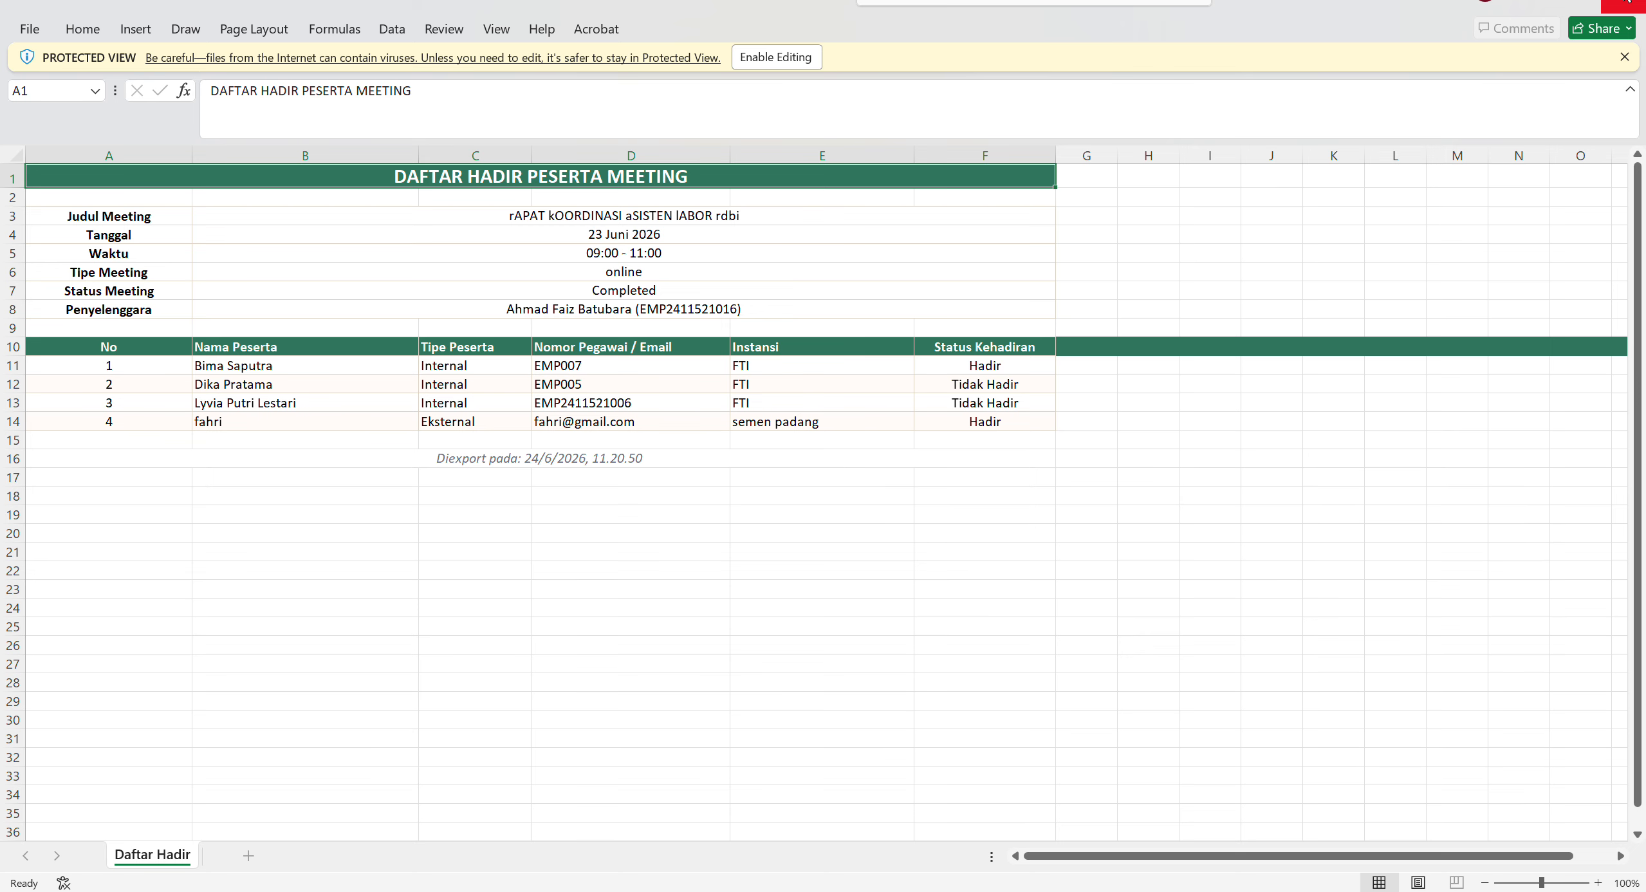
pyautogui.click(1624, 4)
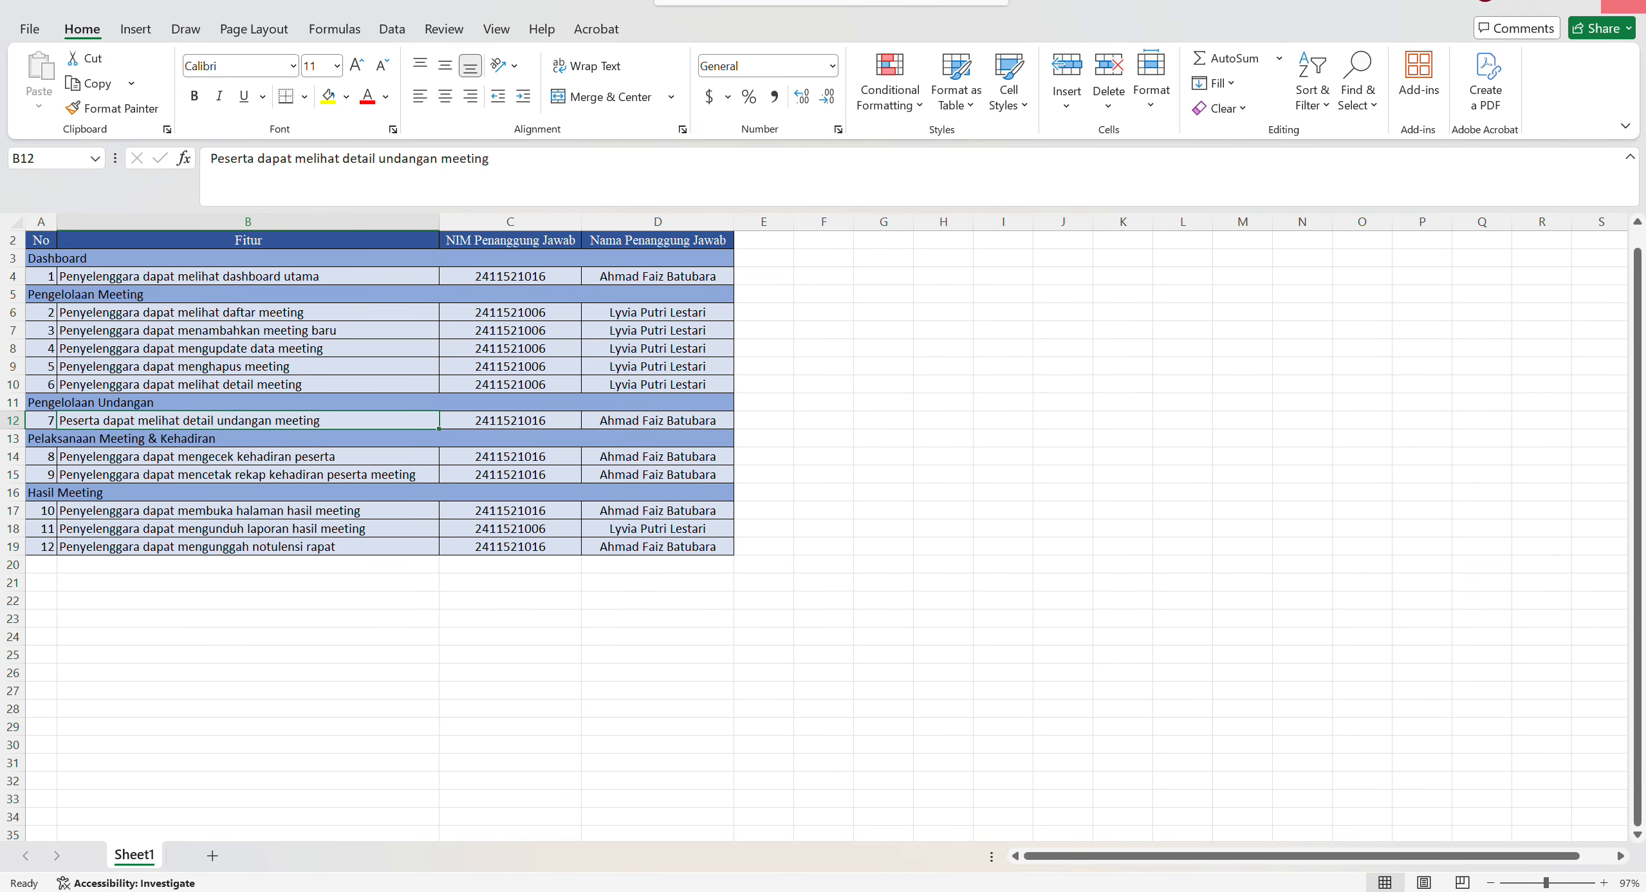
pyautogui.hotkey('alt', 'Tab')
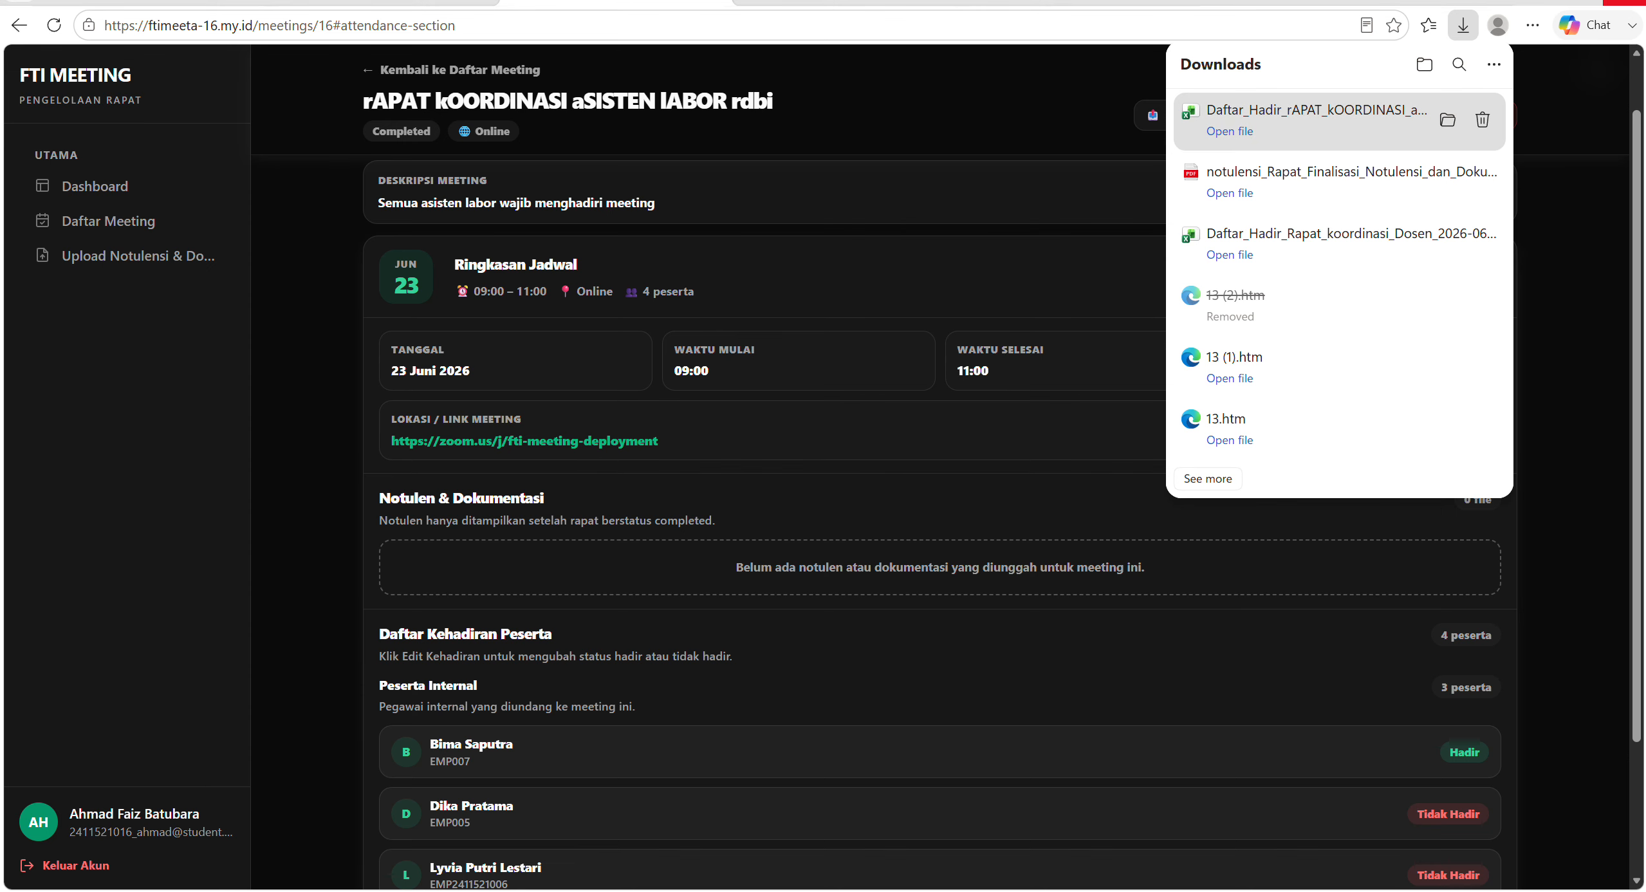
pyautogui.click(1587, 286)
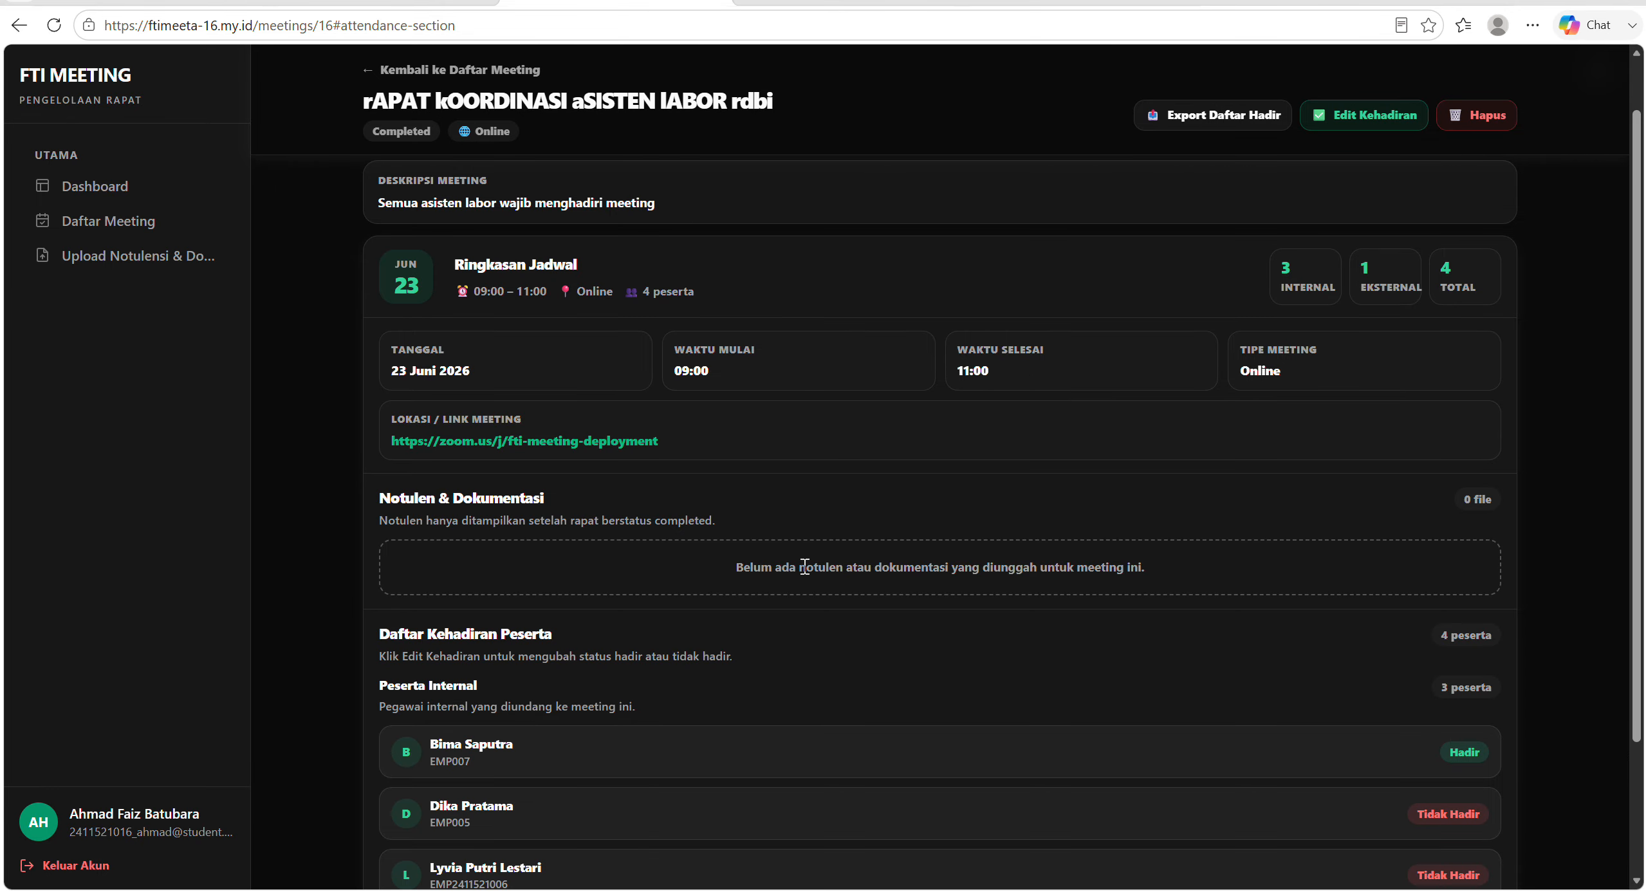
# Open the minutes and documentation upload form and select the rAPAT kOORDINASI aSISTEN lABOR rdbi meeting of 23 Jun 2026.
pyautogui.click(203, 258)
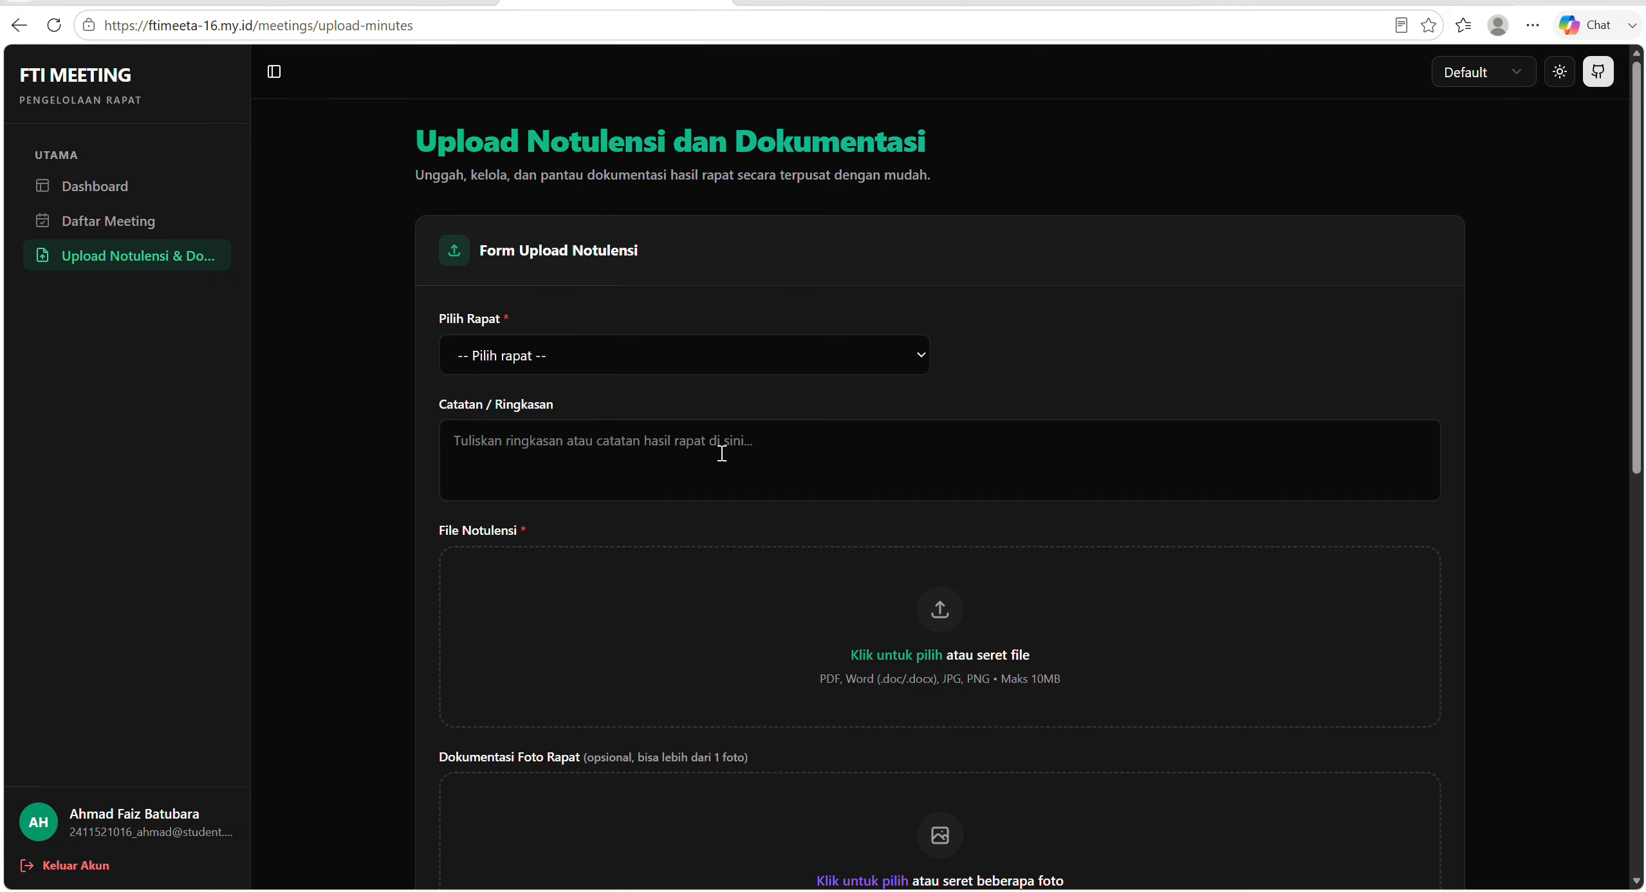
pyautogui.click(622, 357)
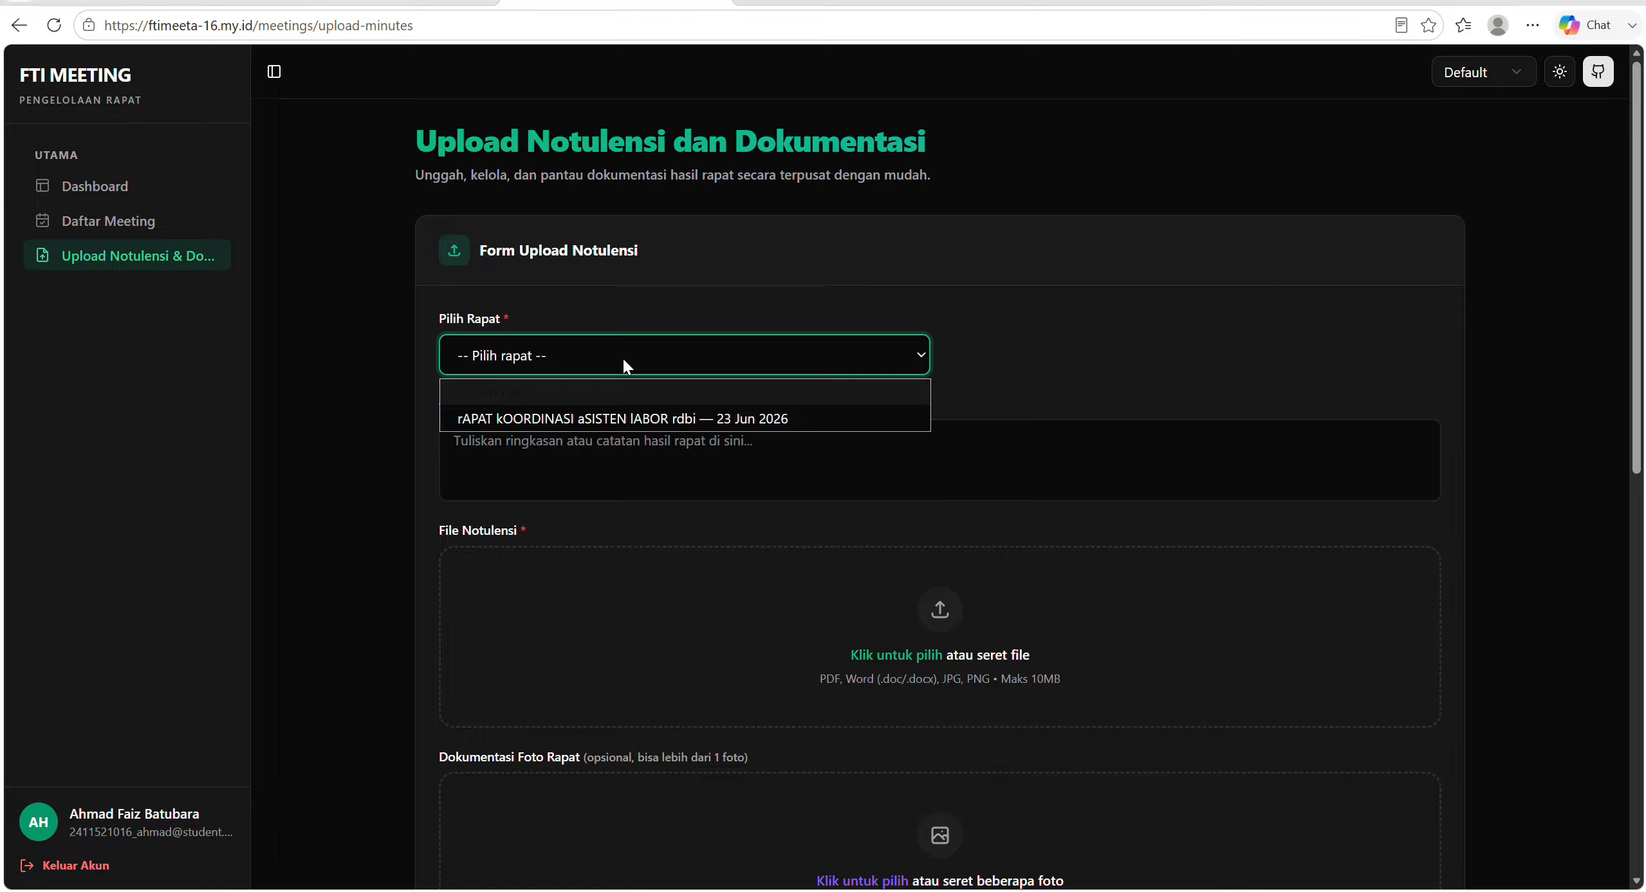
pyautogui.click(623, 417)
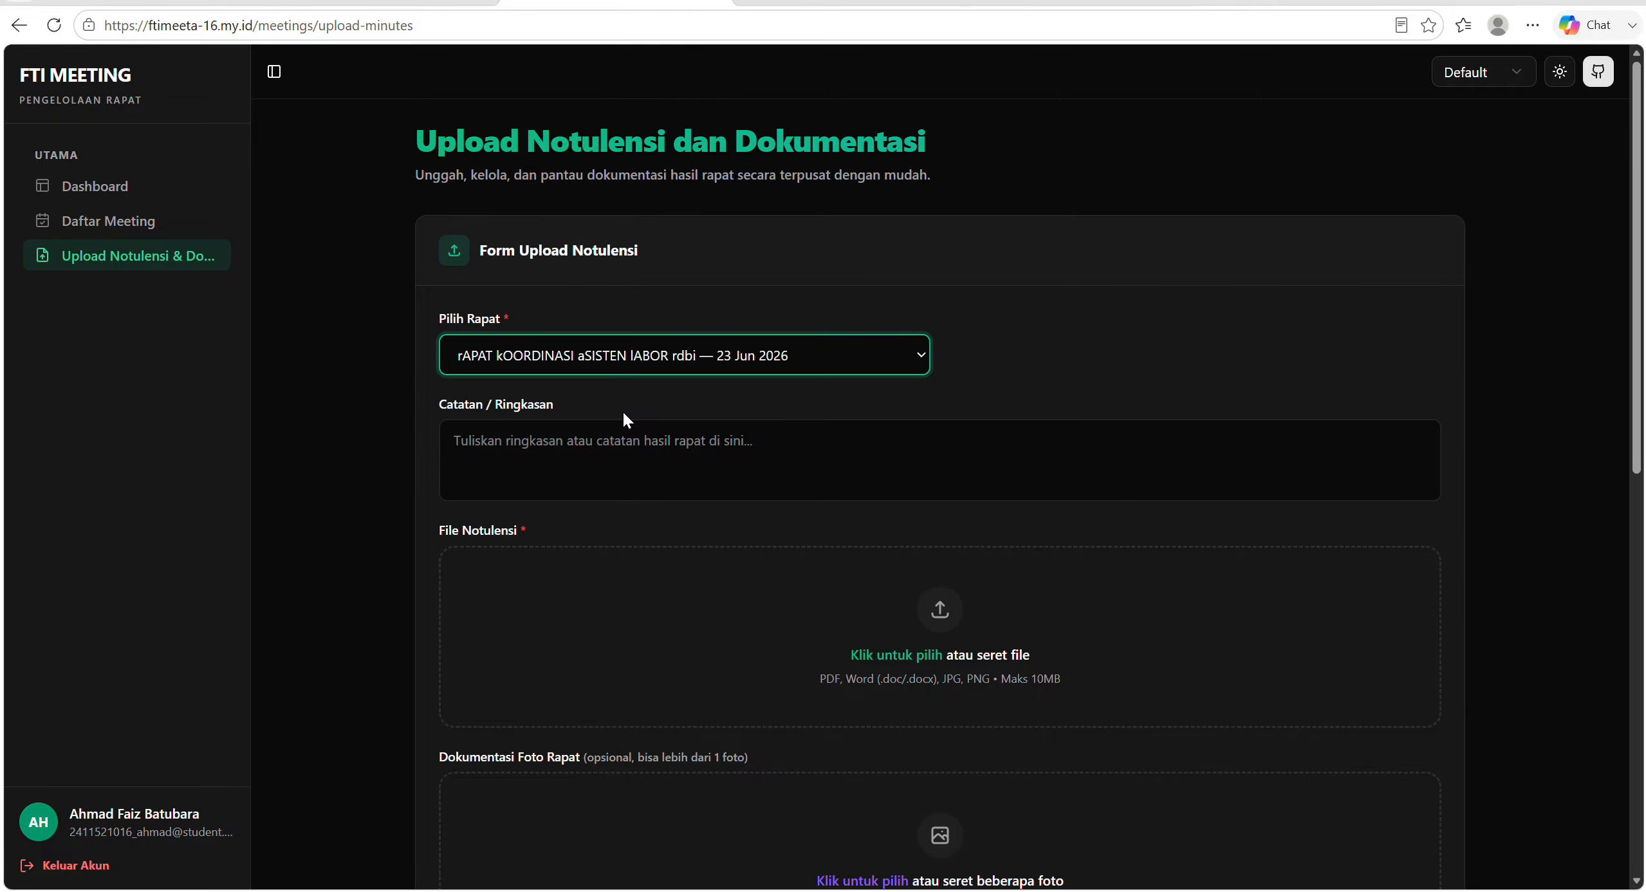
# Enter "aku sudah hadir" as the meeting's note or summary.
pyautogui.click(602, 426)
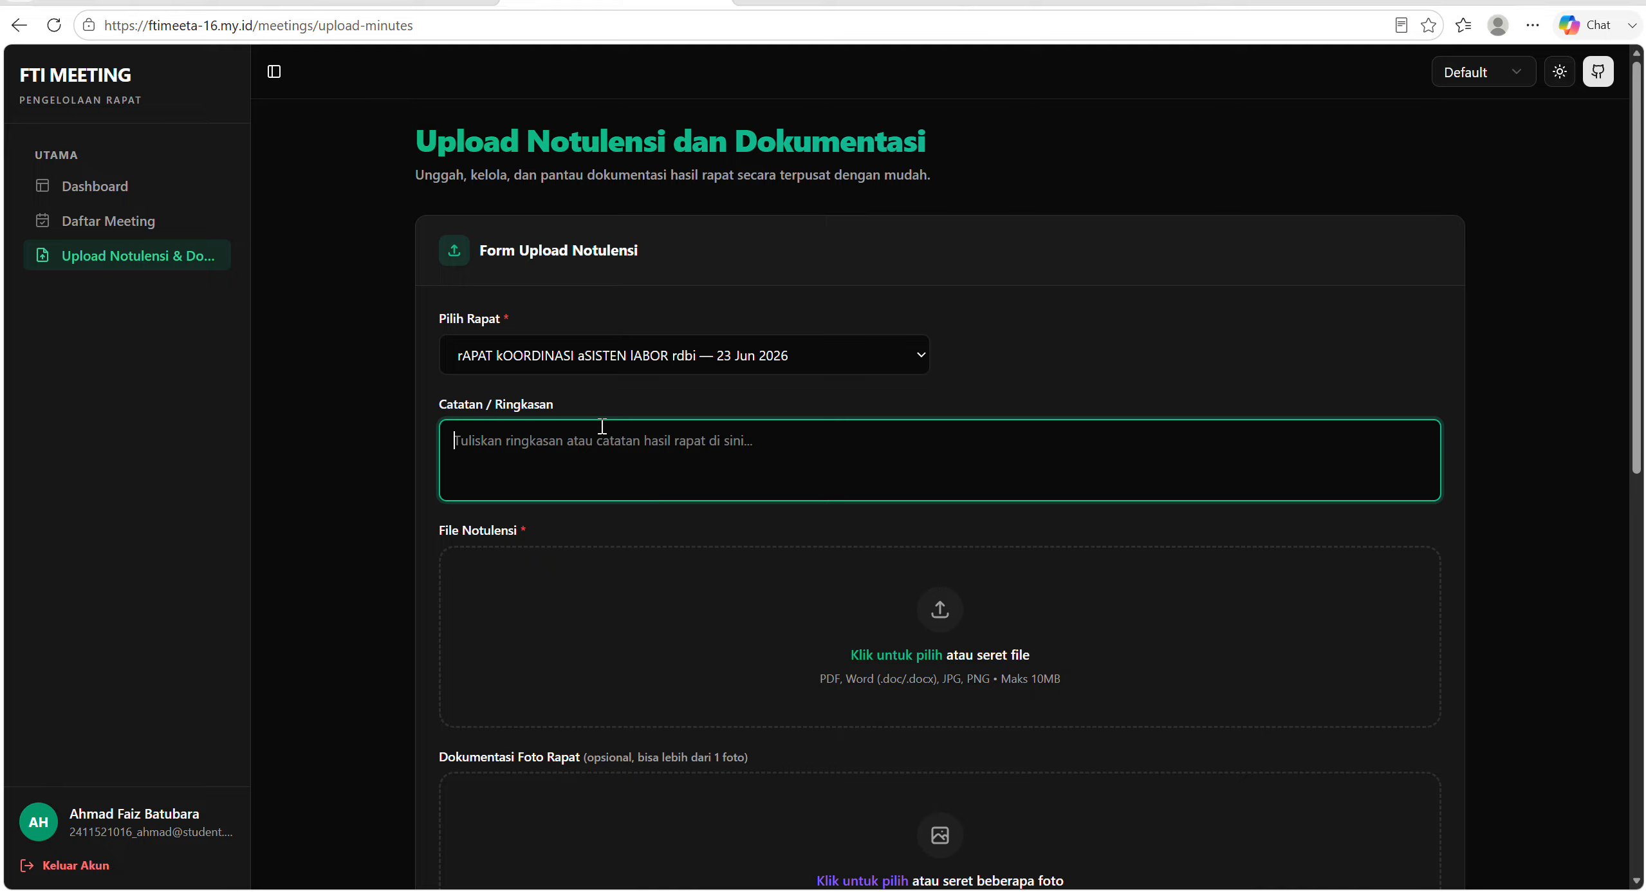
pyautogui.write('akun')
pyautogui.press('BackSpace')
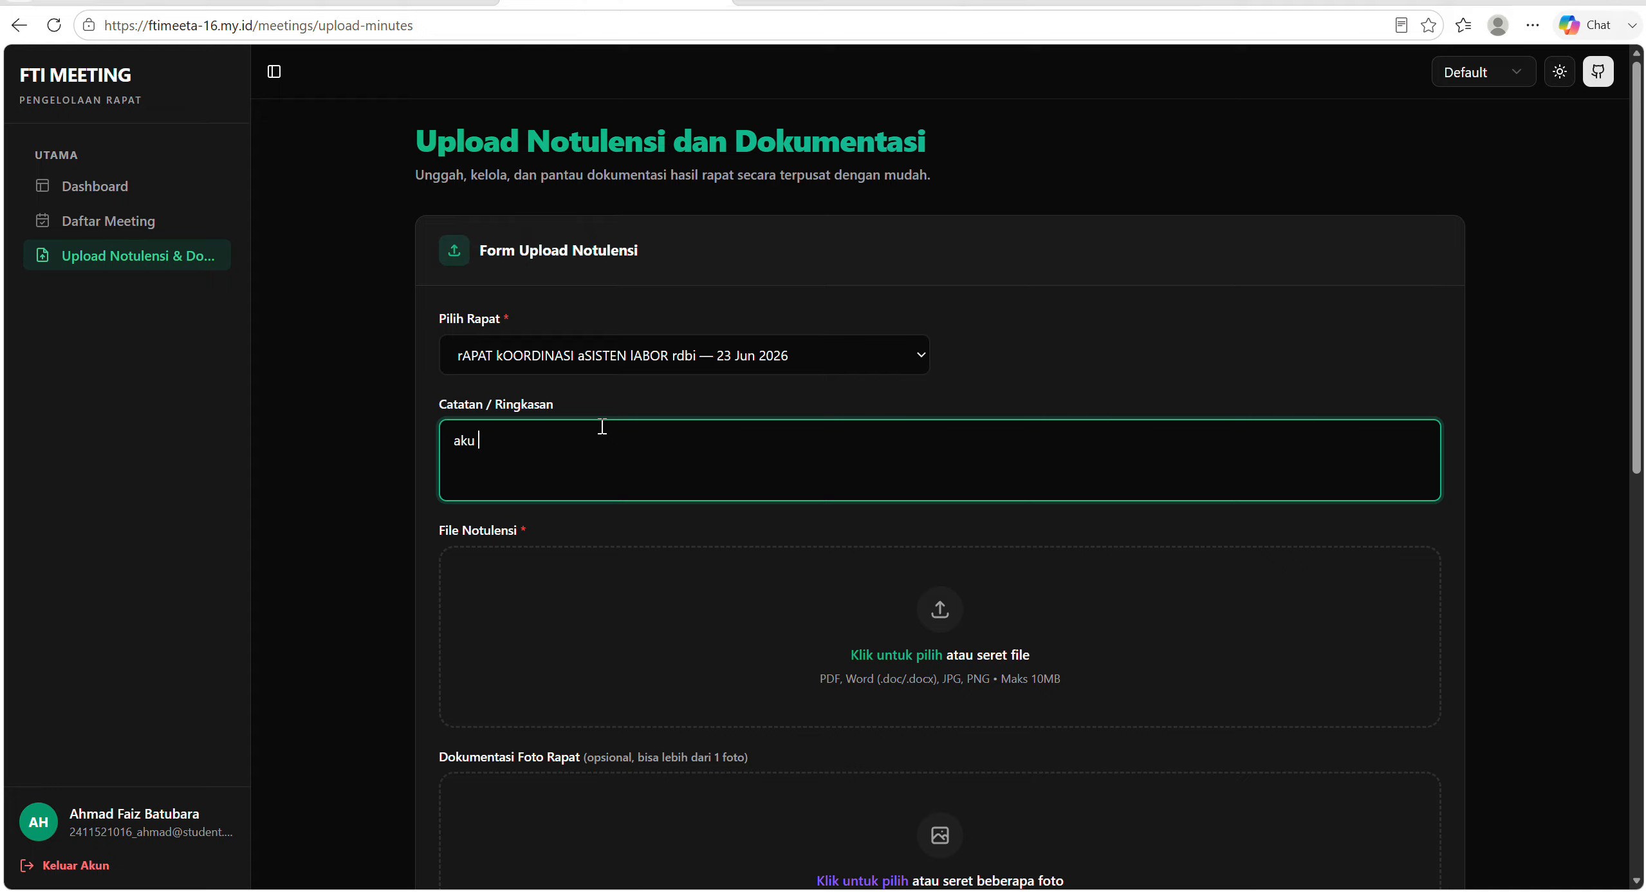
pyautogui.write('sudah hadir')
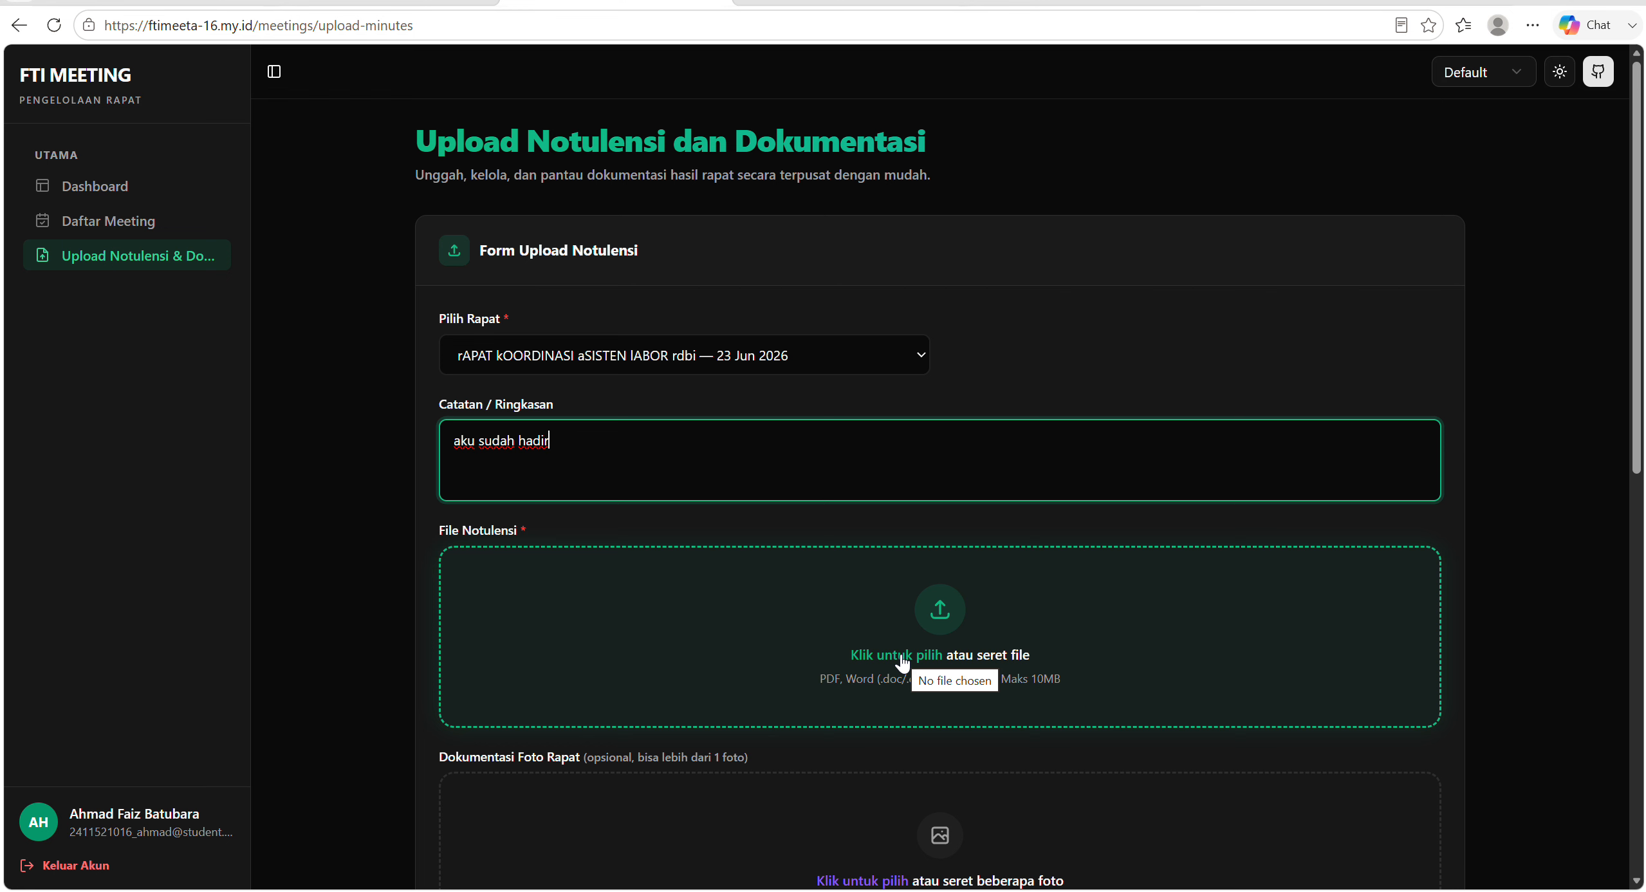
# Attach the STUDI KASUS 2 PDF from the KI folder inside Sems 4 as the meeting's minutes file.
pyautogui.click(871, 644)
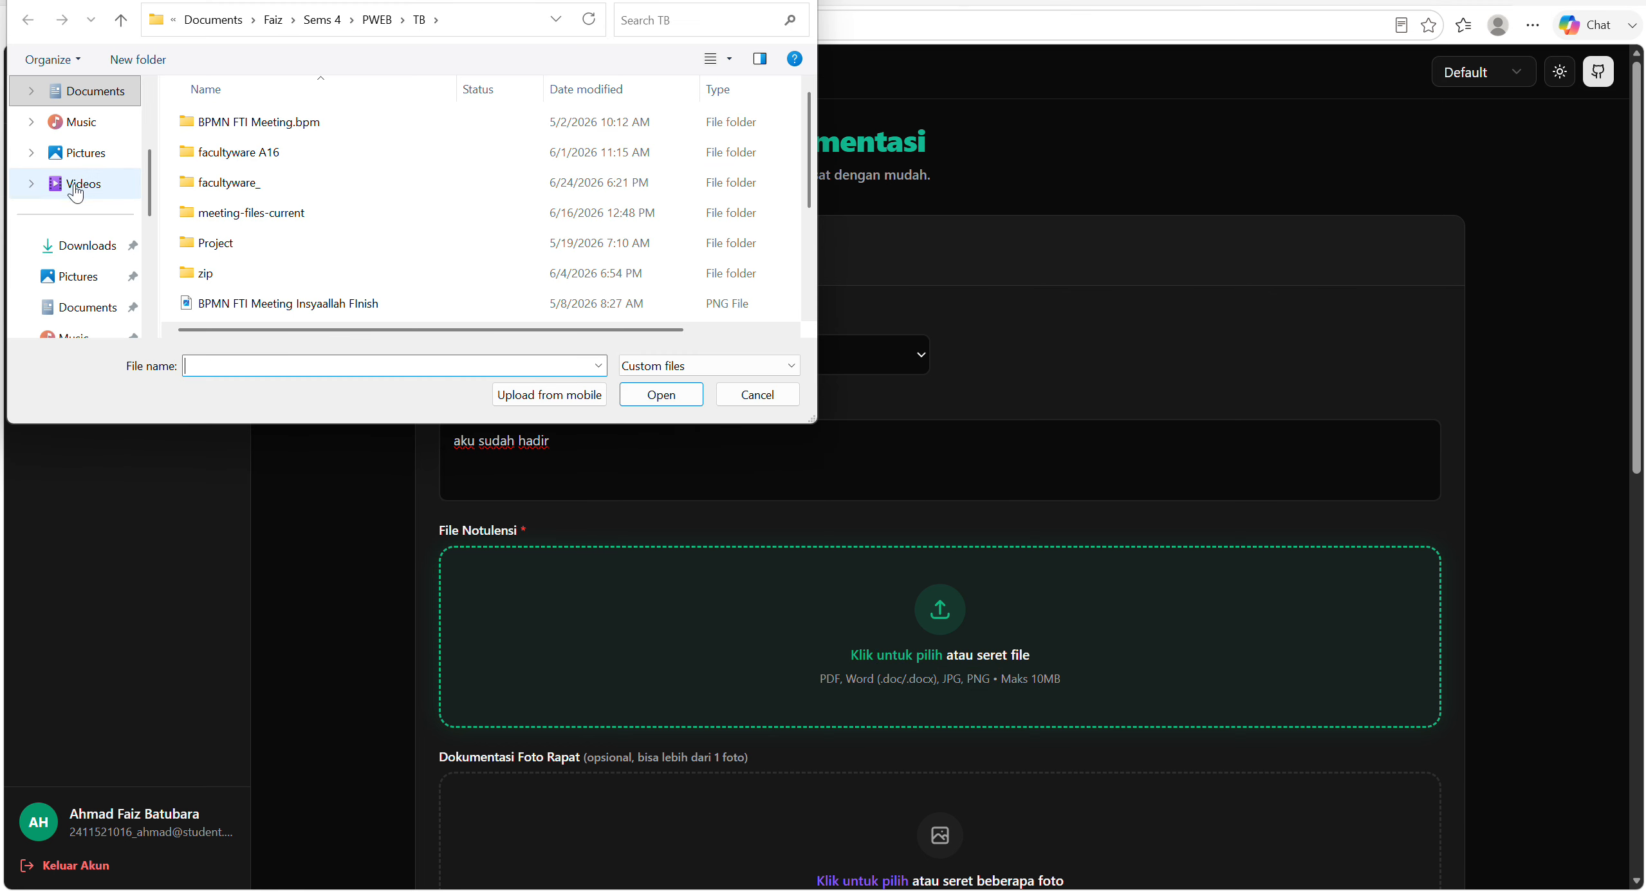
pyautogui.click(100, 282)
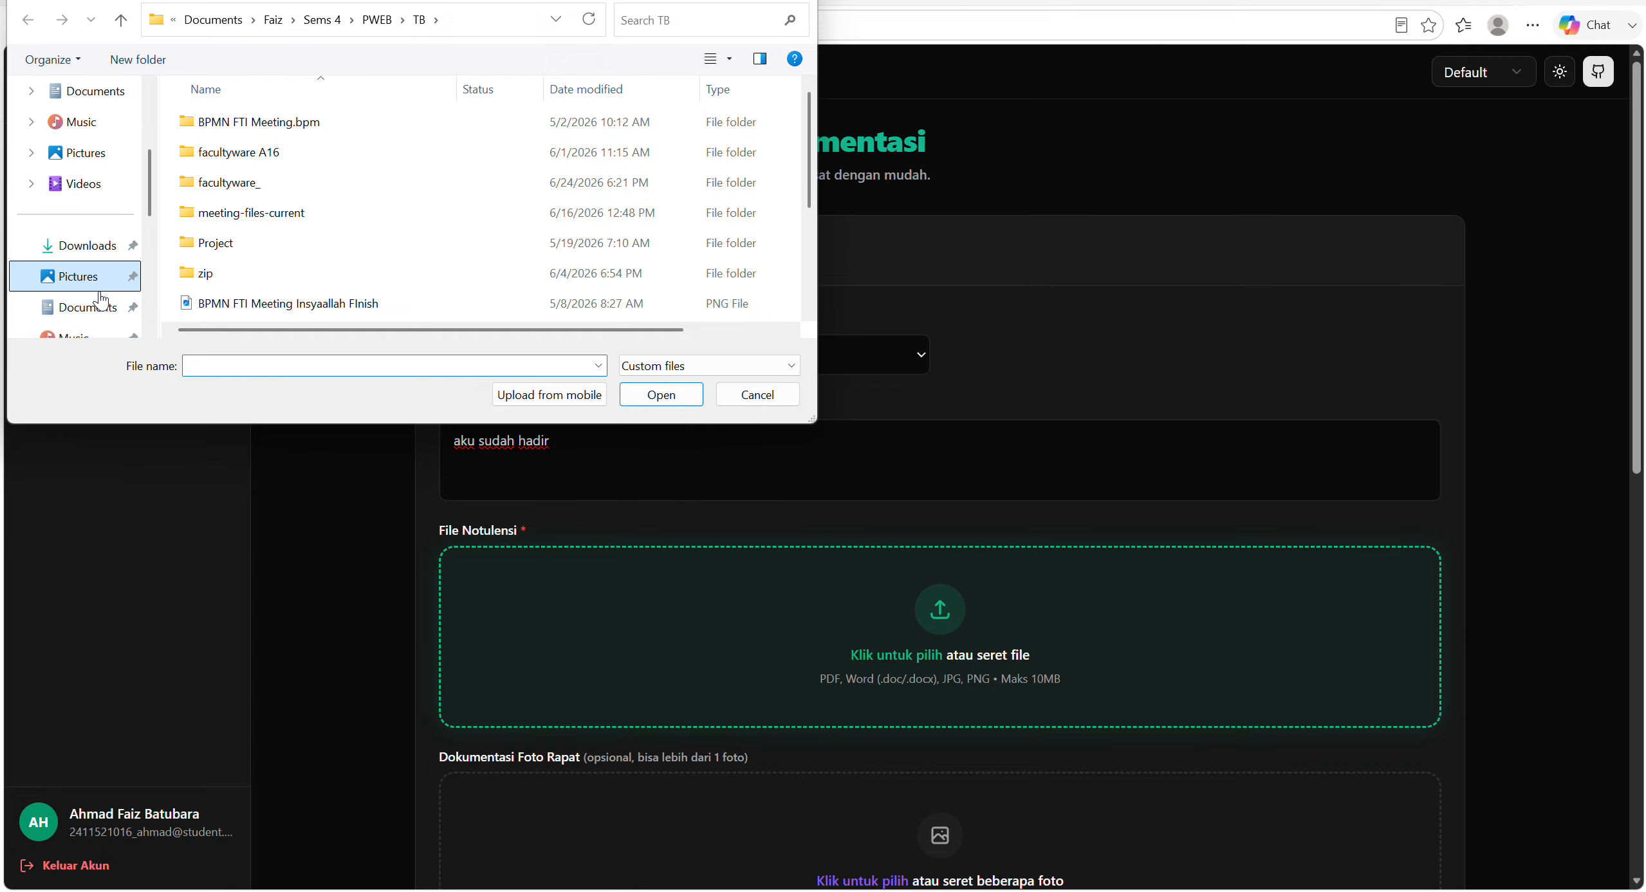
pyautogui.click(101, 303)
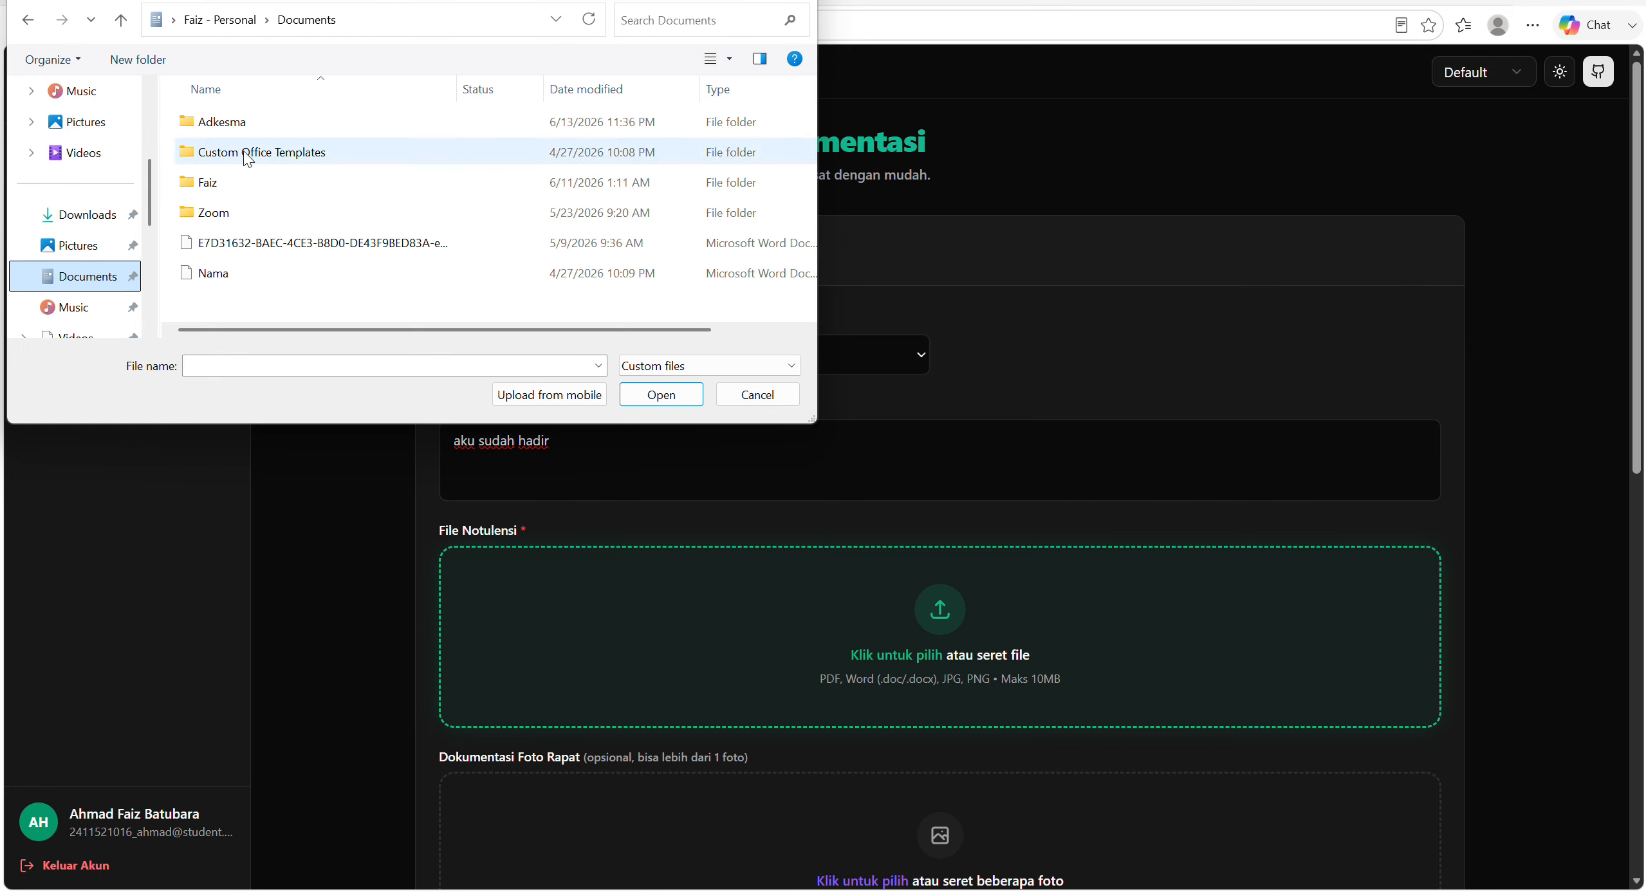
pyautogui.doubleClick(241, 180)
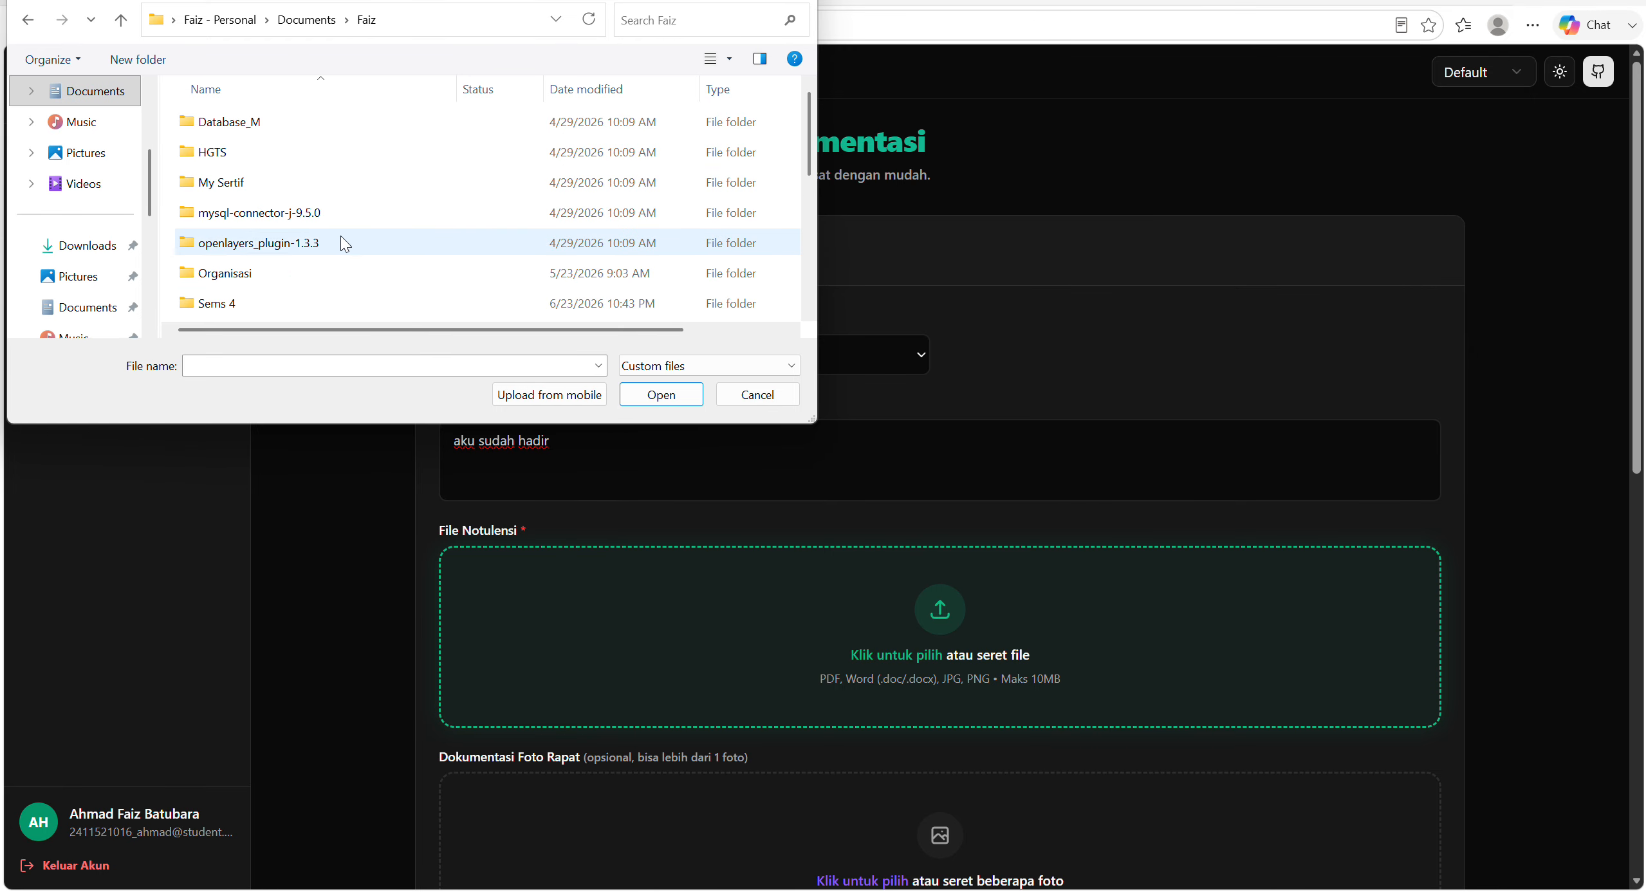
pyautogui.doubleClick(354, 297)
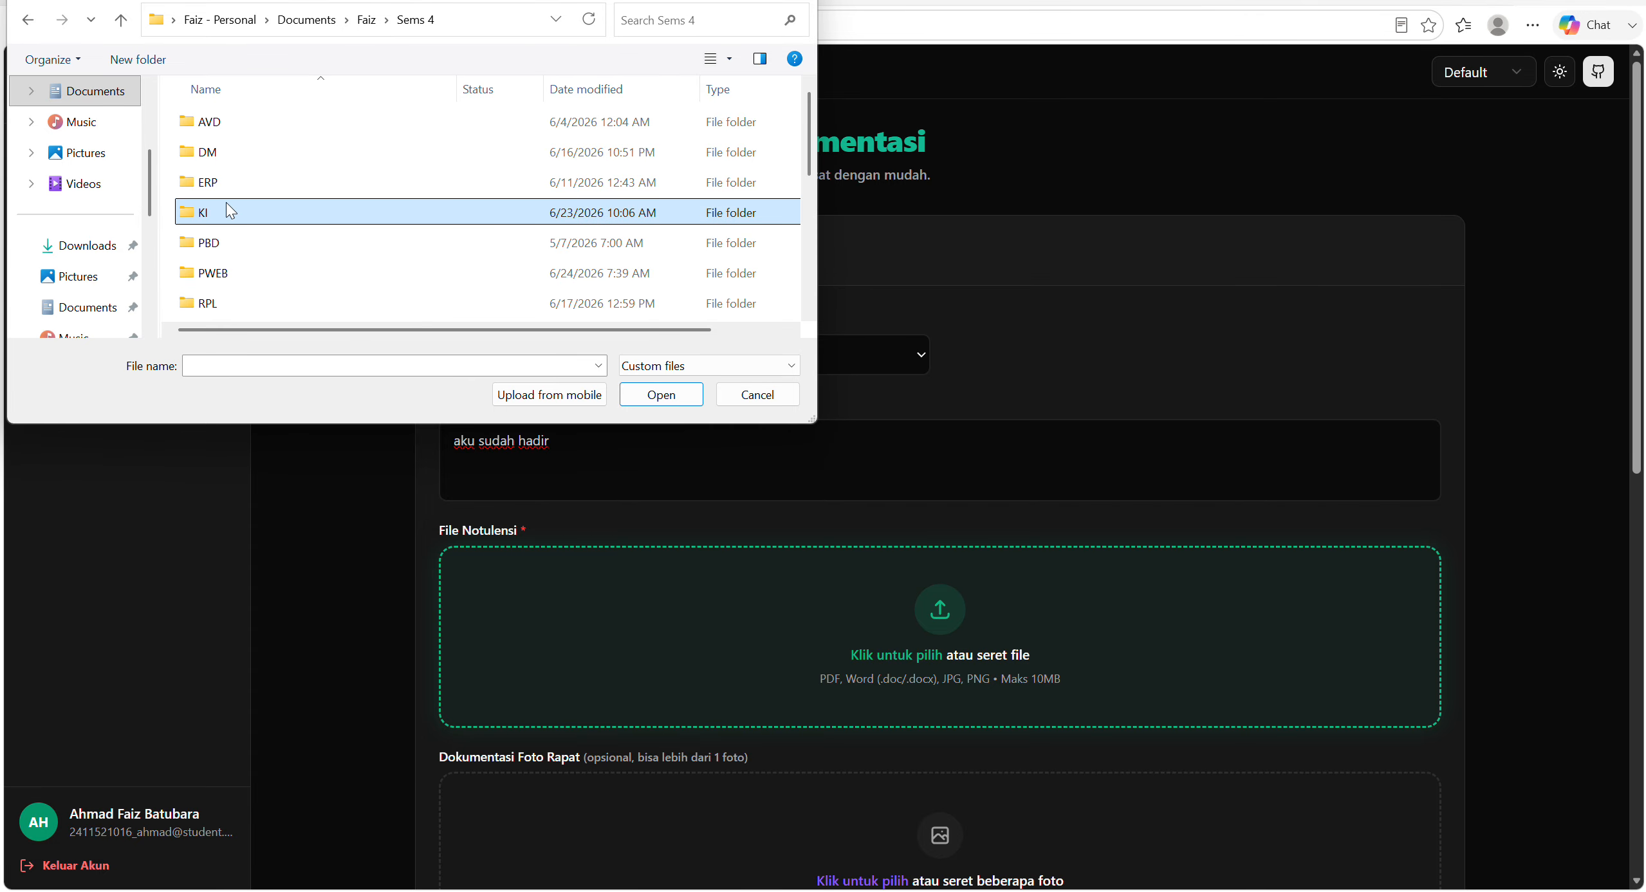
pyautogui.doubleClick(227, 207)
pyautogui.scroll(-2, 336, 230)
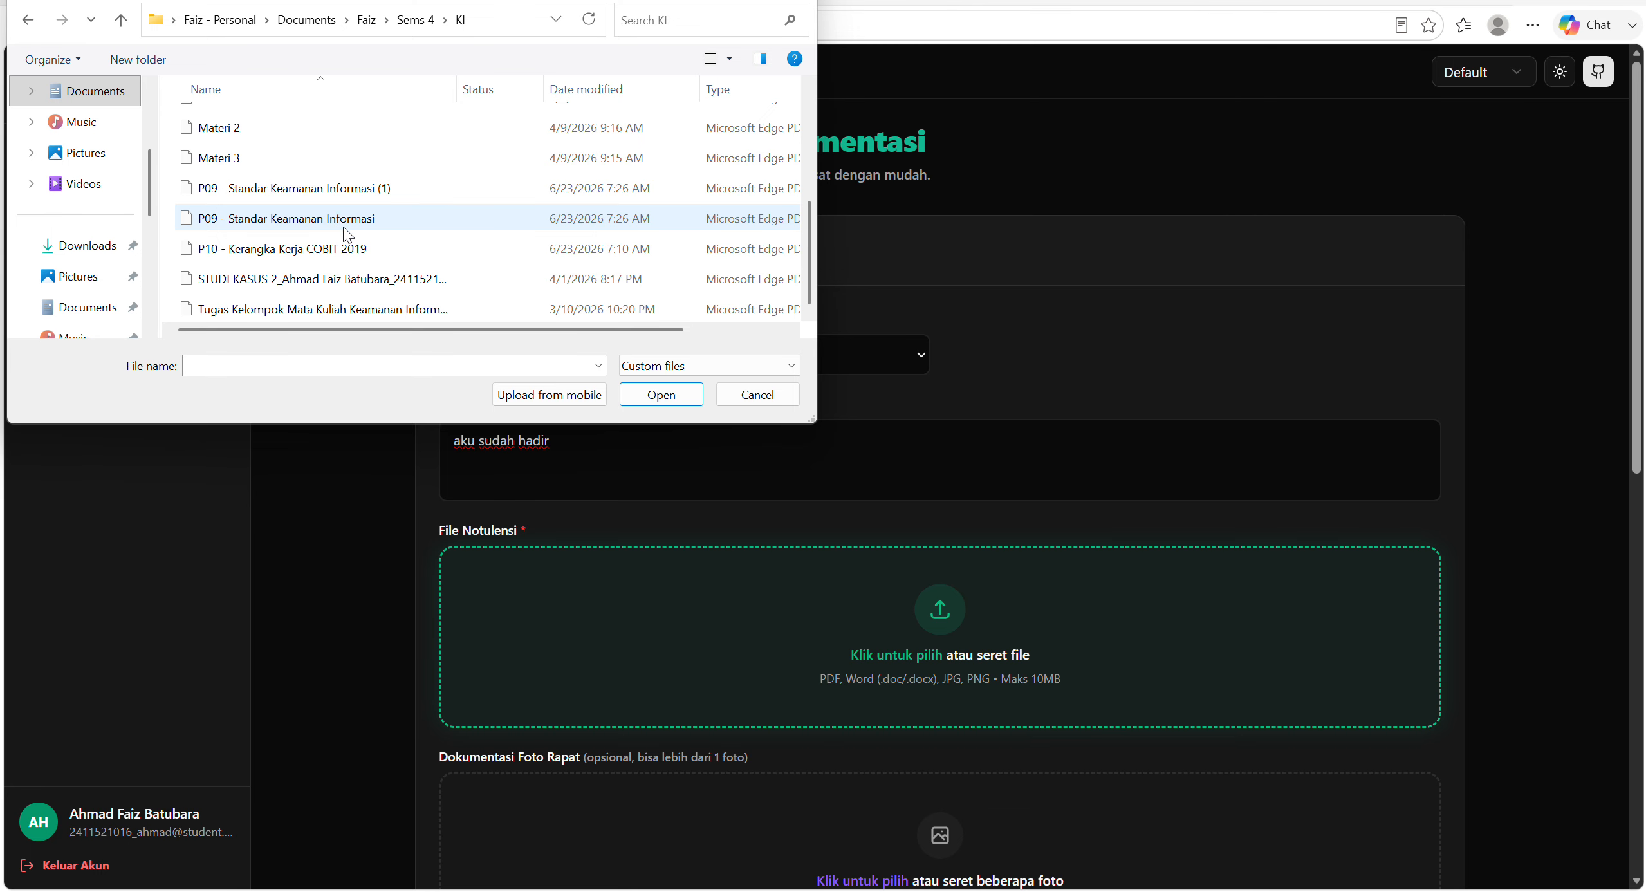
pyautogui.click(372, 286)
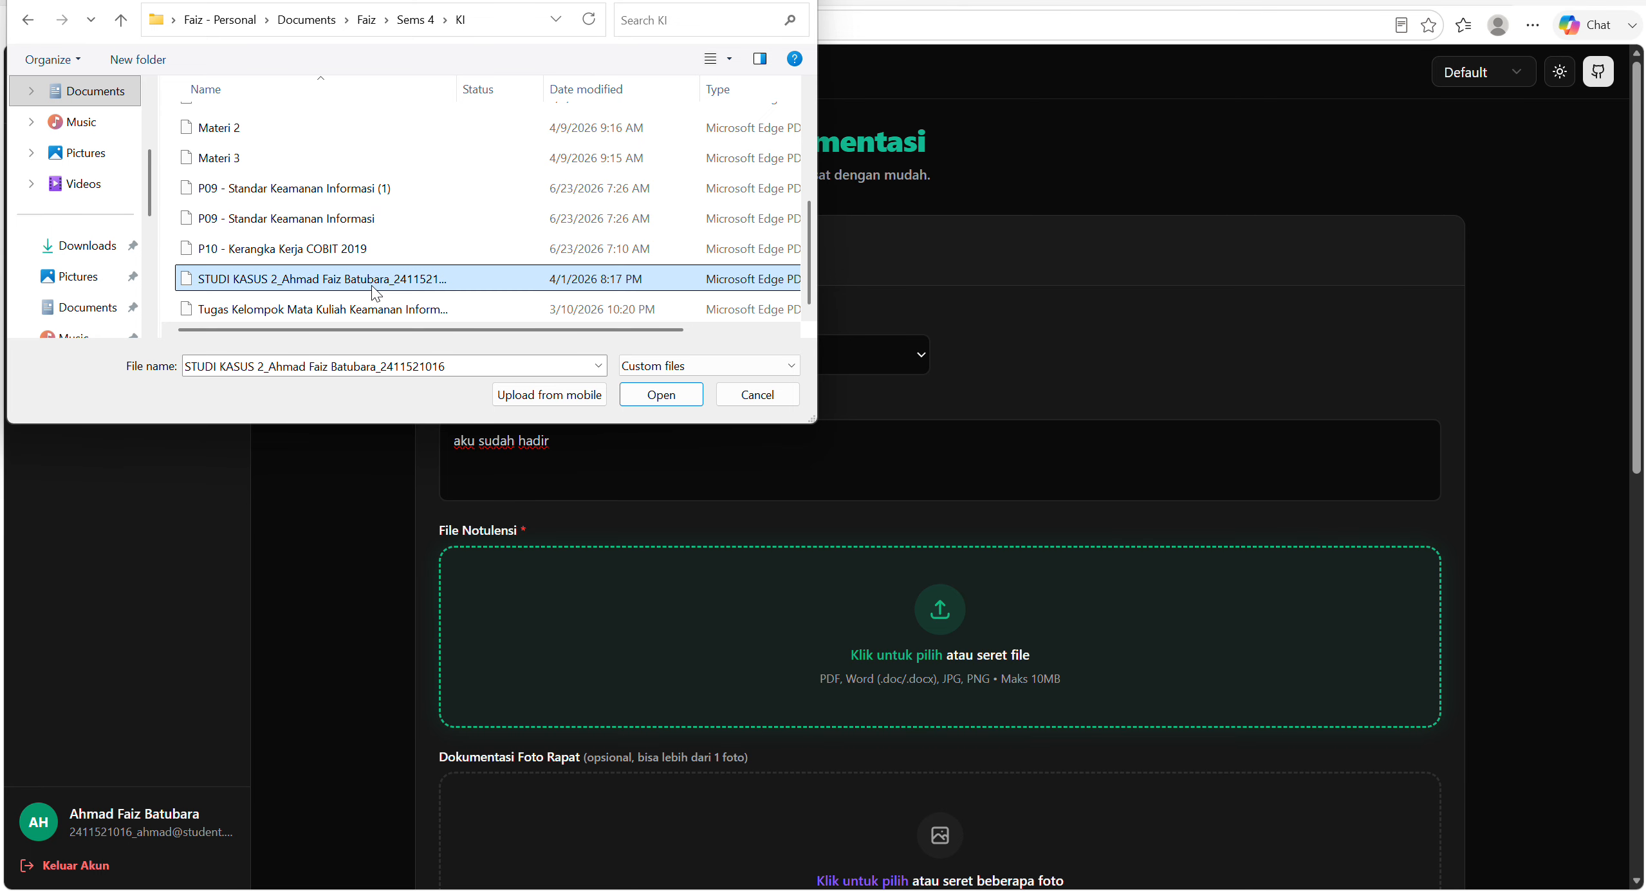
pyautogui.click(676, 390)
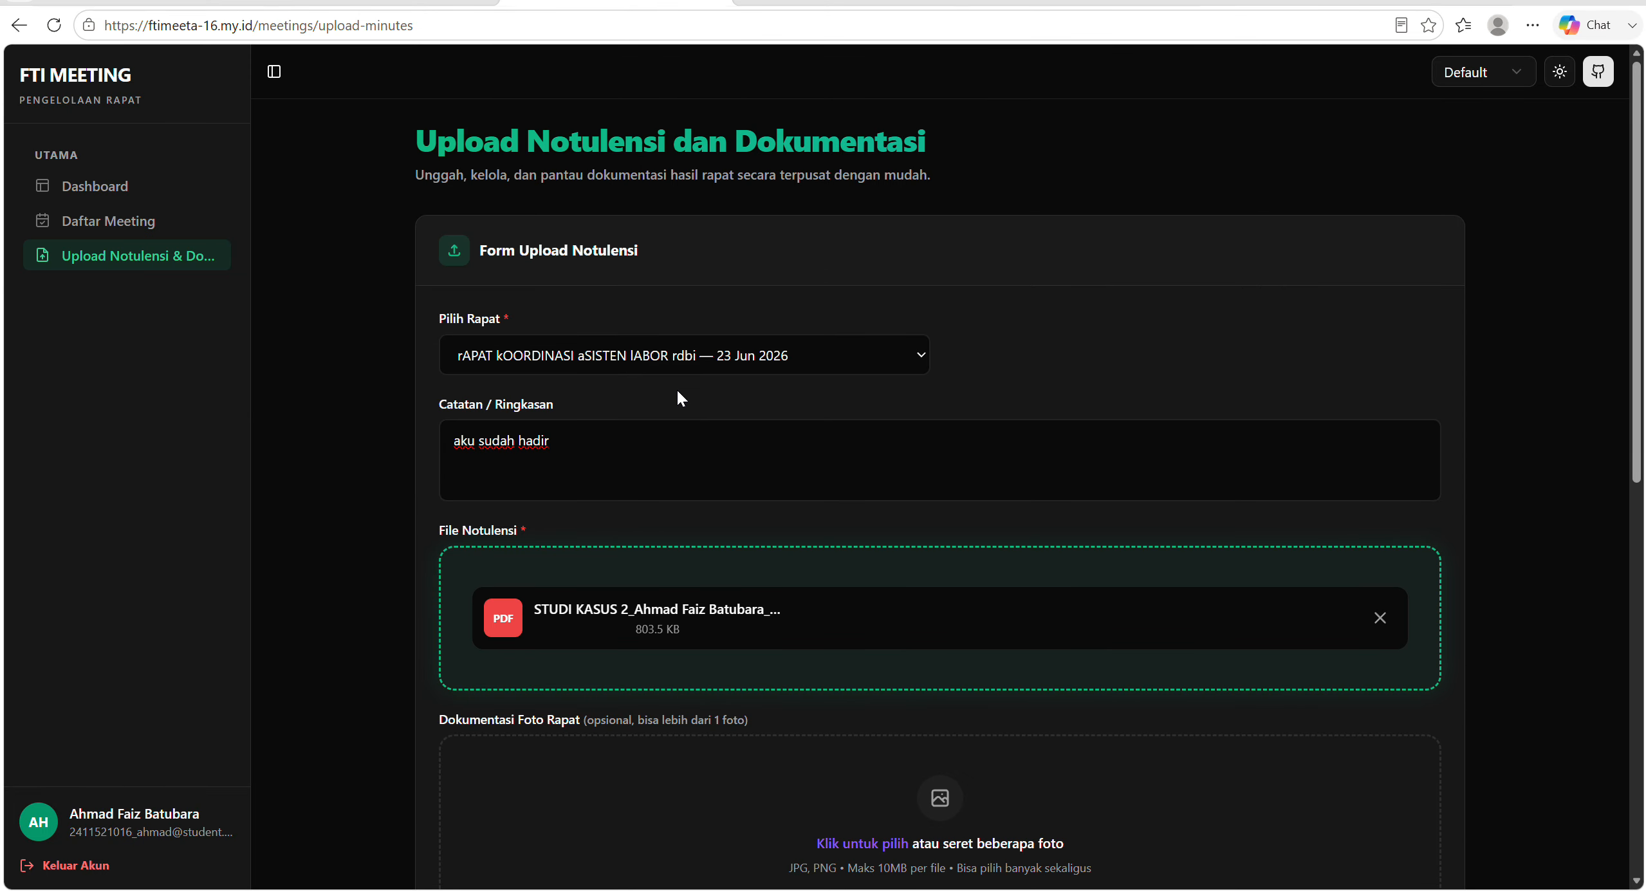
# Attach asteroid.png from the Pictures folder as a documentation photo of the meeting.
pyautogui.scroll(-2, 676, 388)
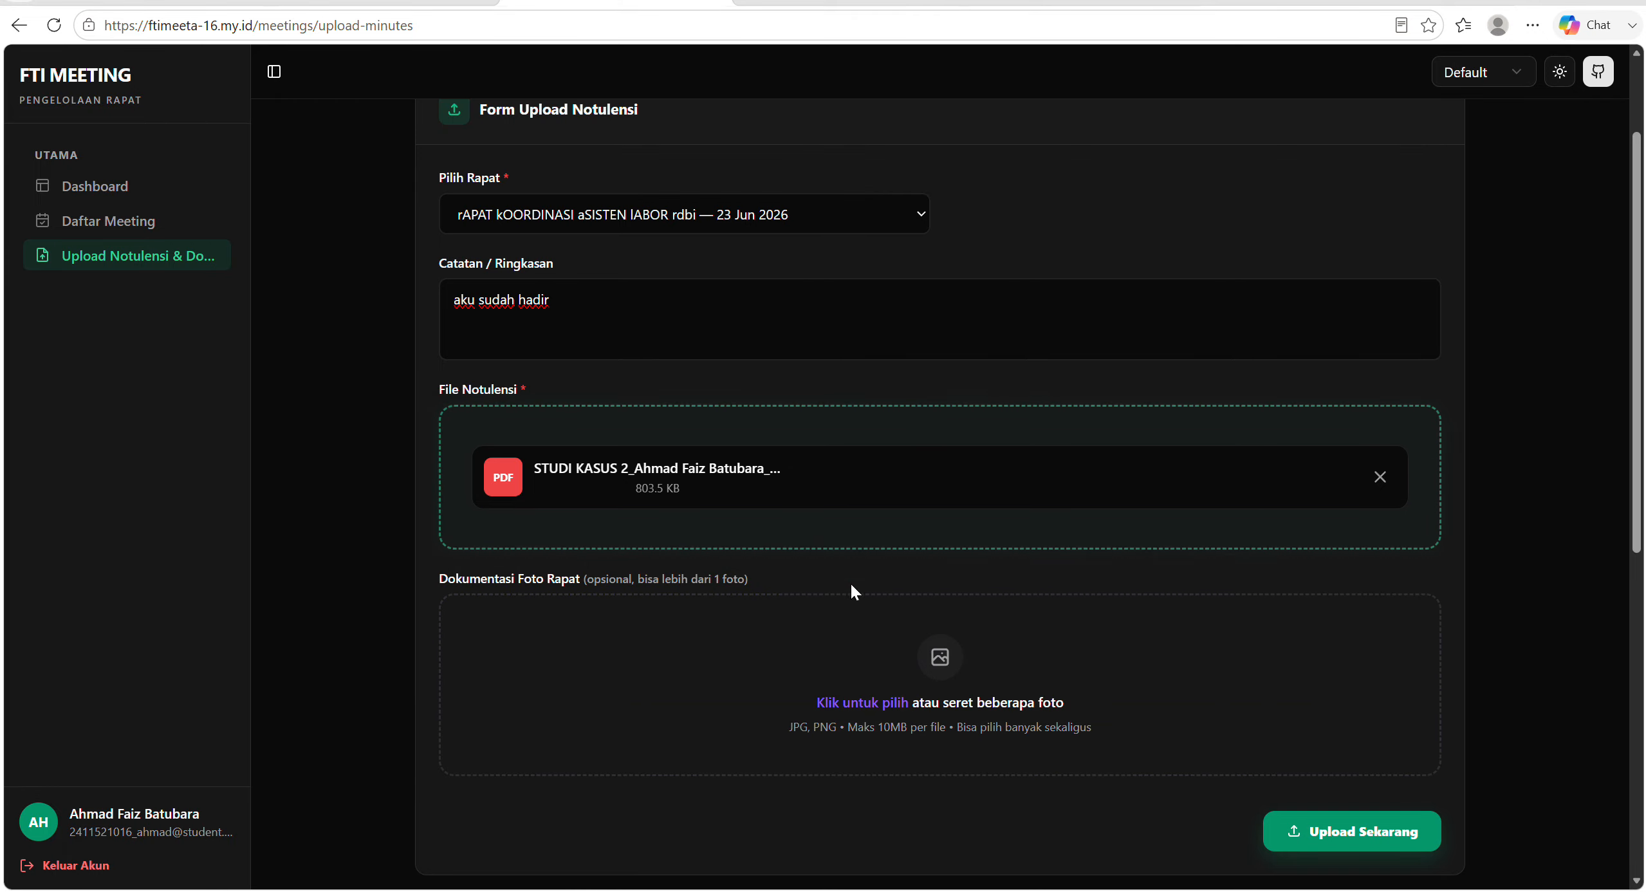
pyautogui.click(865, 691)
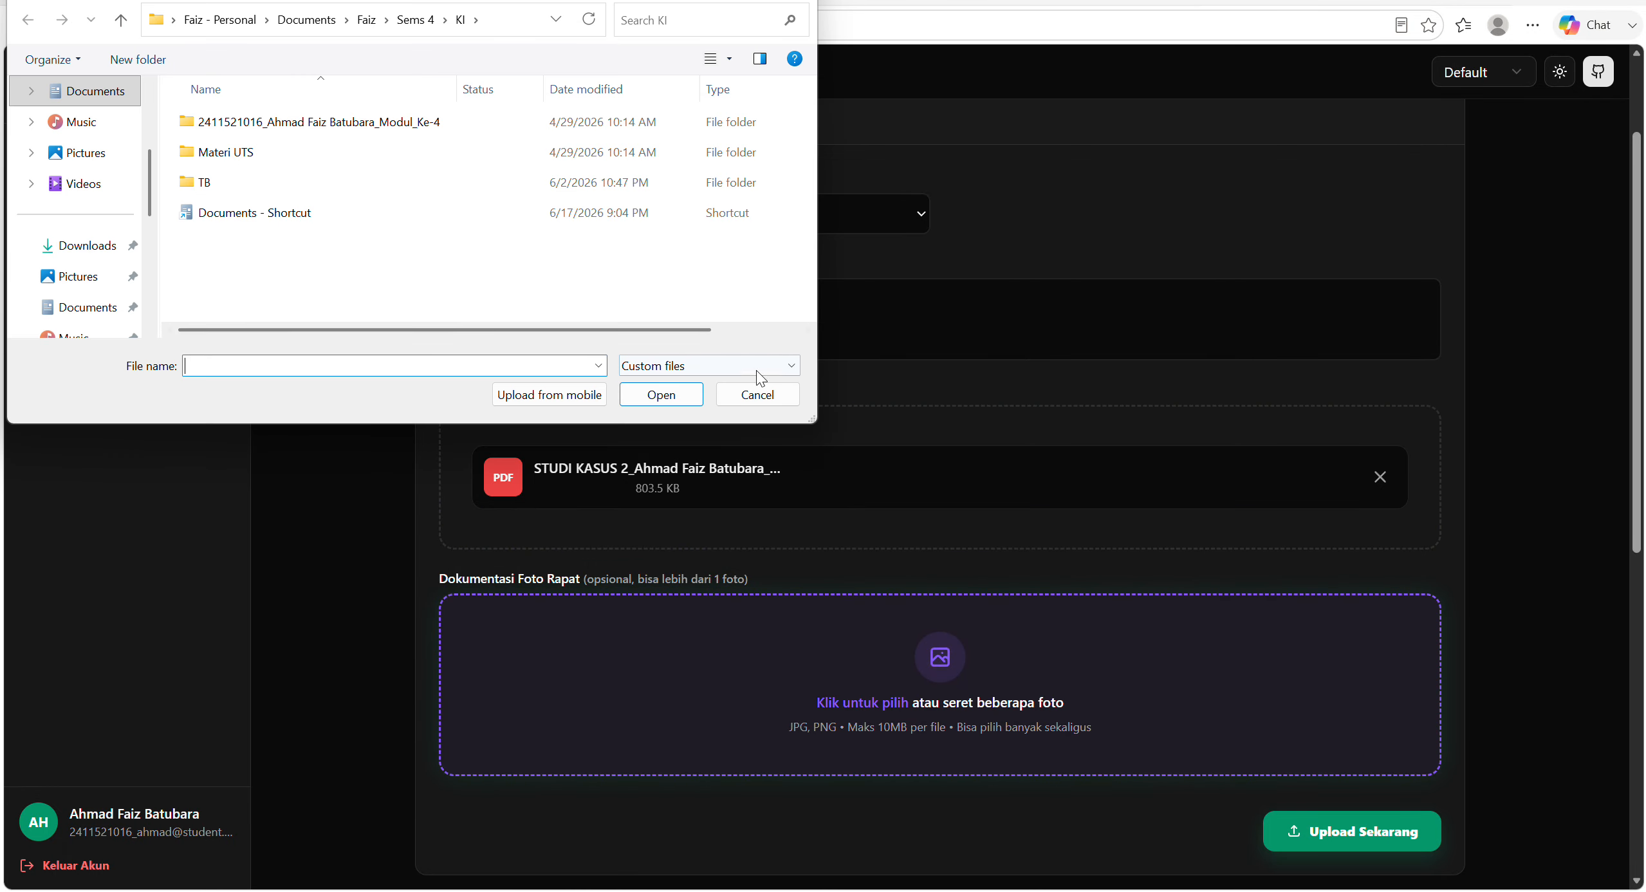
pyautogui.click(731, 394)
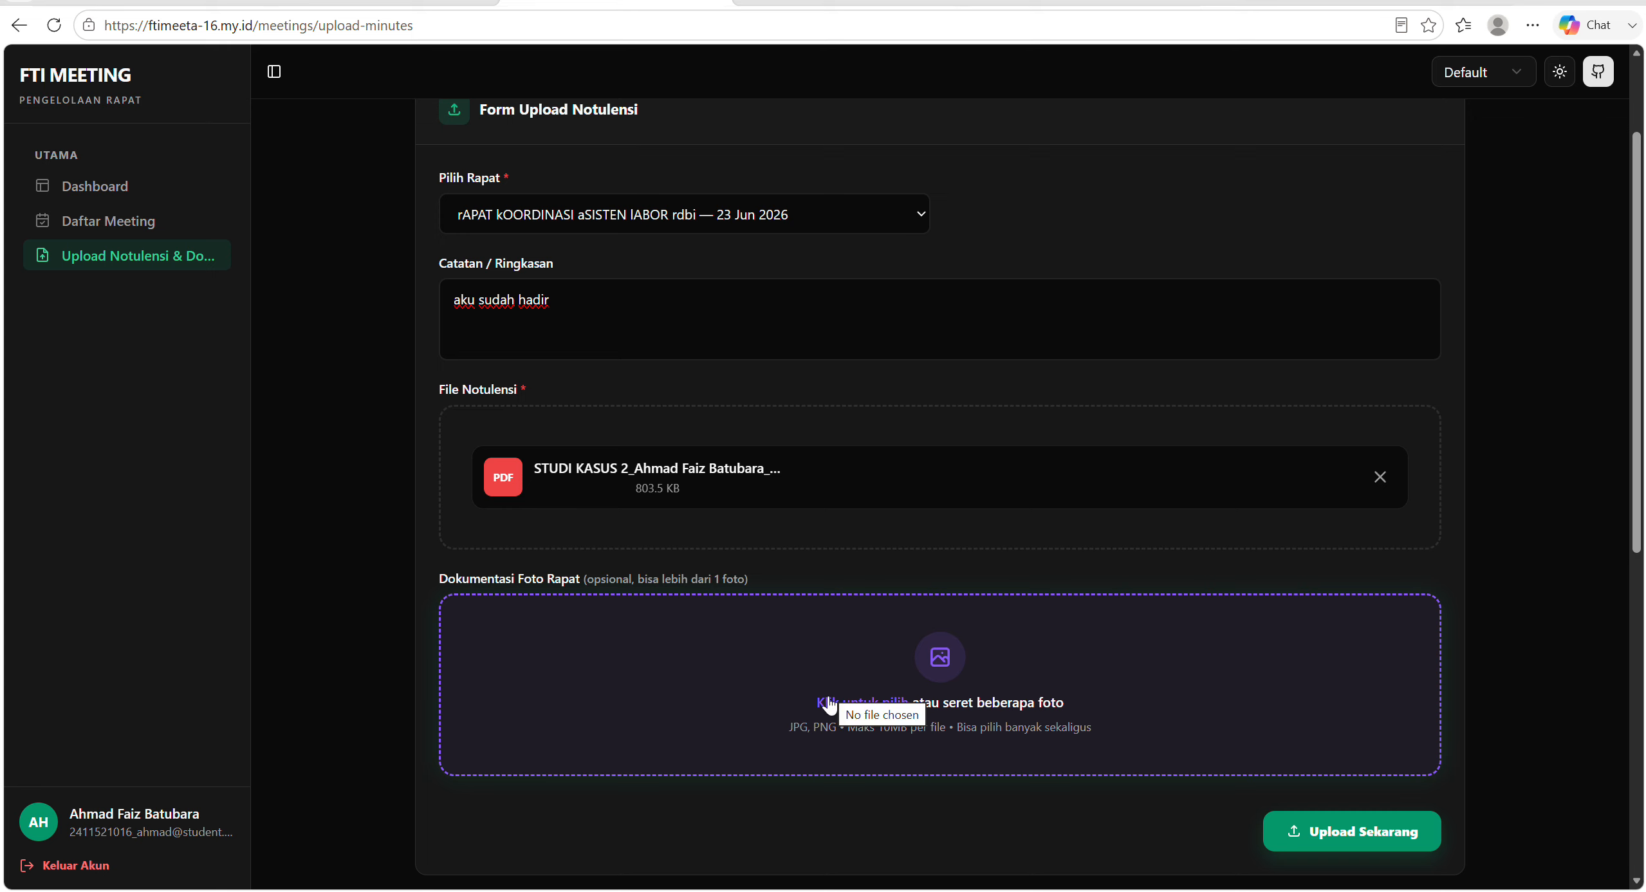
pyautogui.click(908, 704)
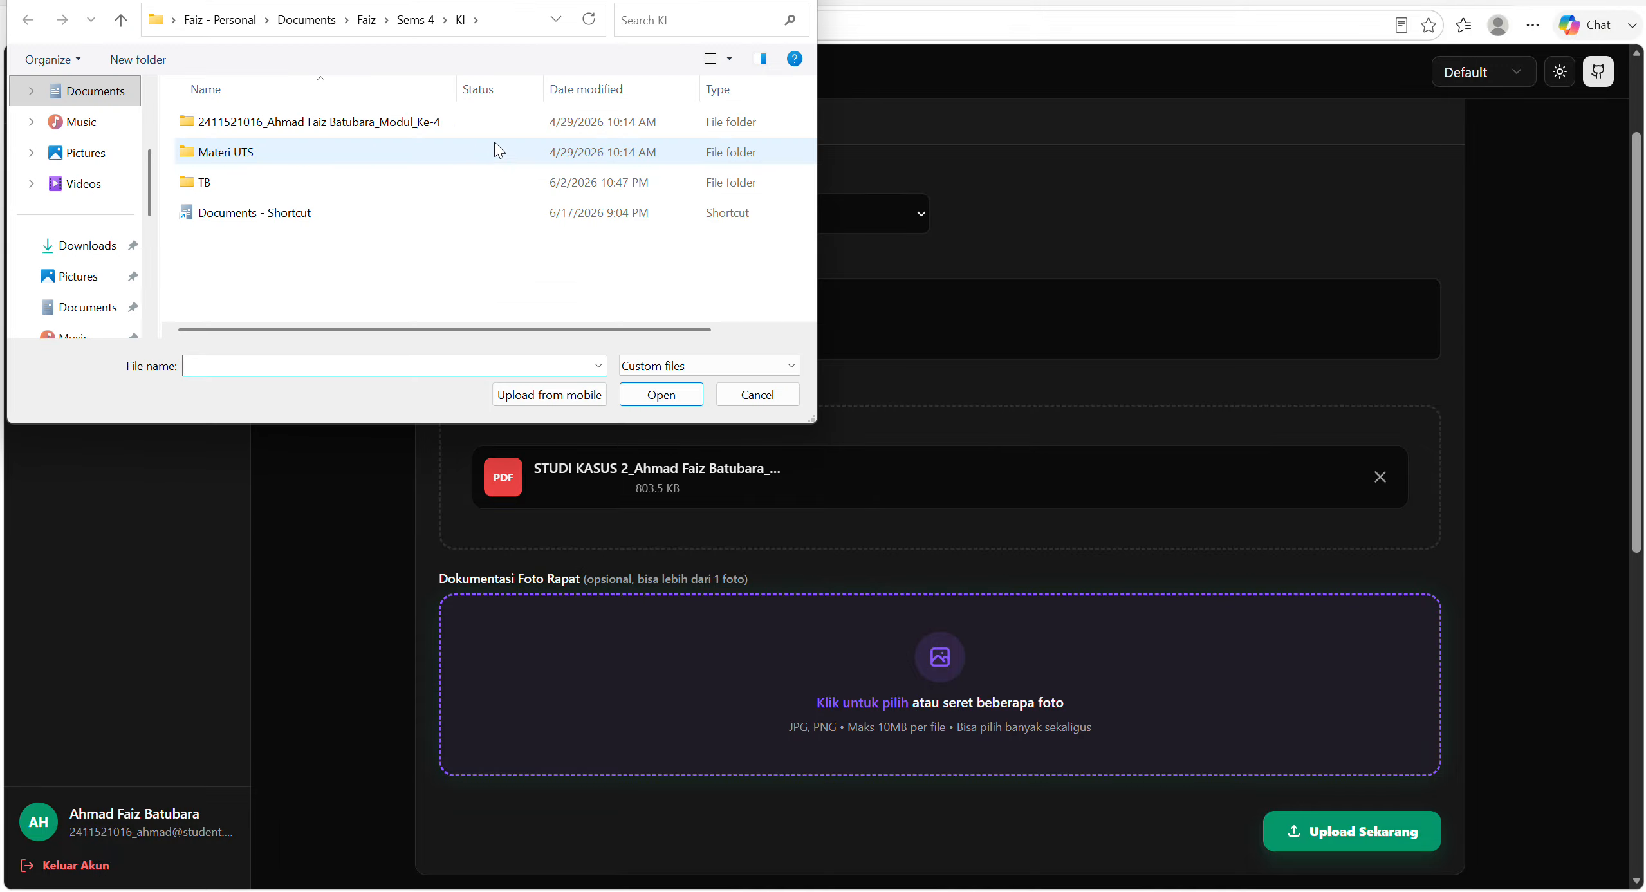
pyautogui.click(87, 154)
pyautogui.click(219, 187)
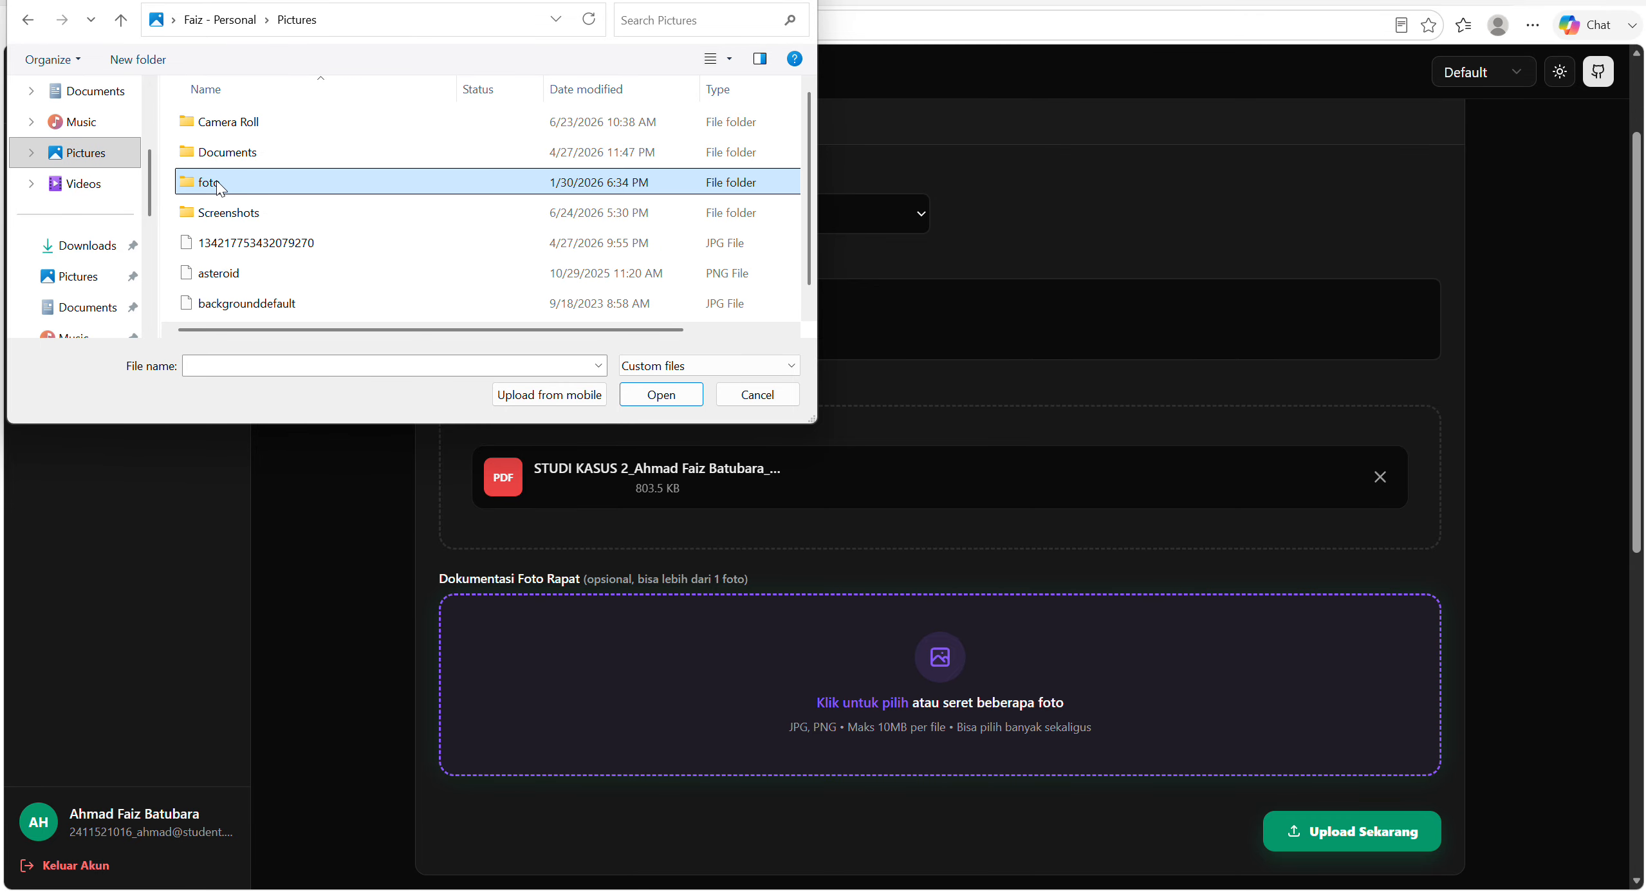
pyautogui.click(266, 270)
pyautogui.click(661, 394)
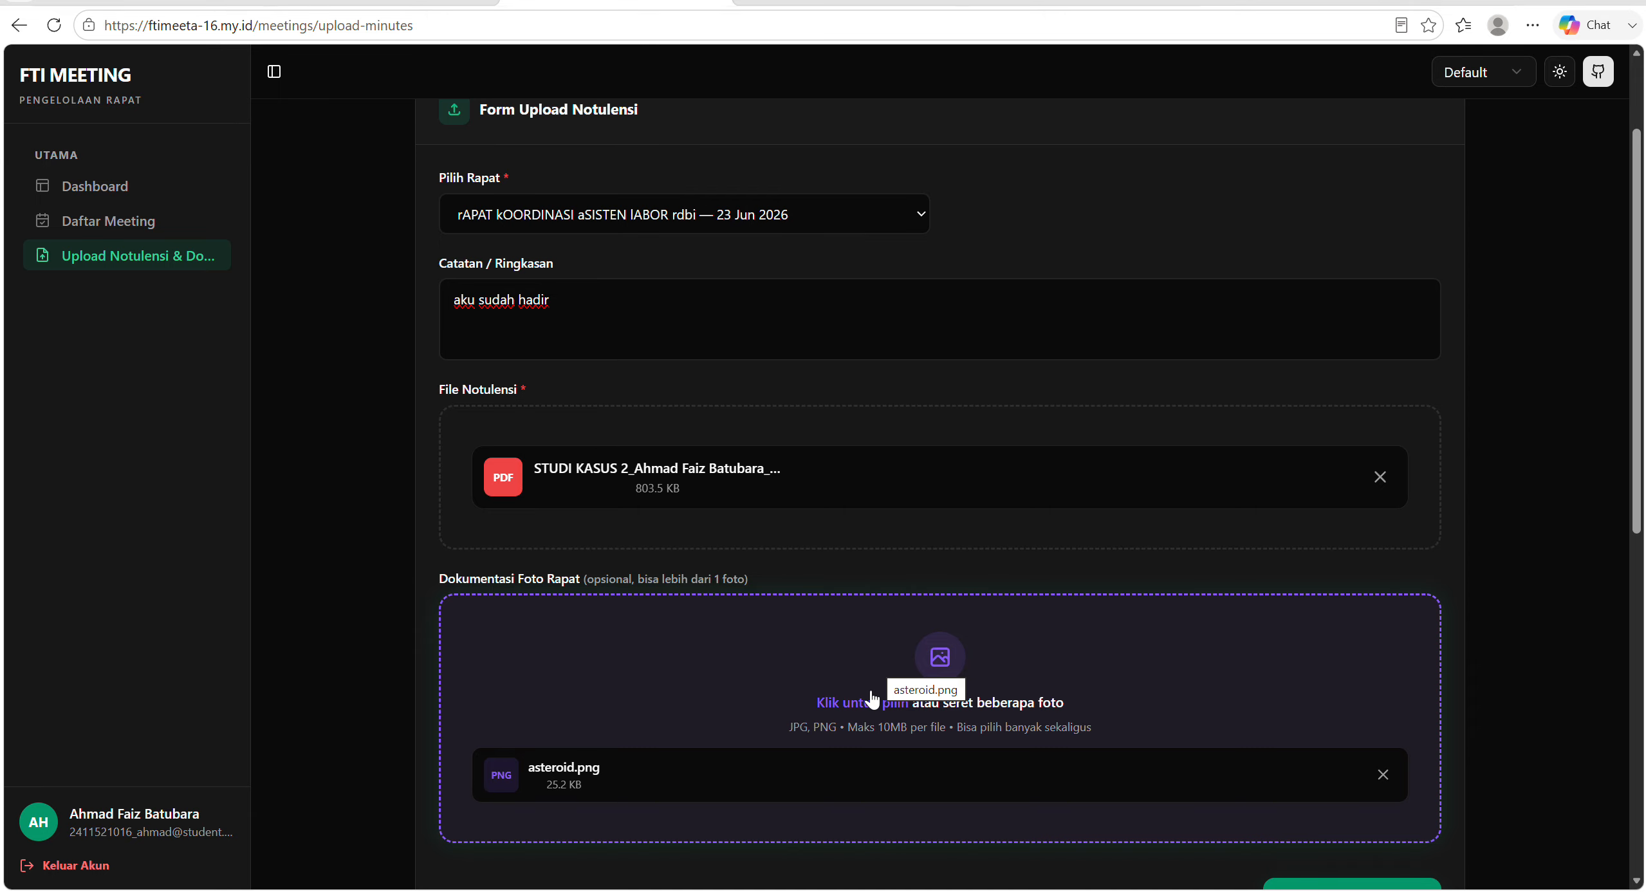
# Attach backgrounddefault.jpg from the Pictures folder as a second documentation photo of the meeting.
pyautogui.click(872, 699)
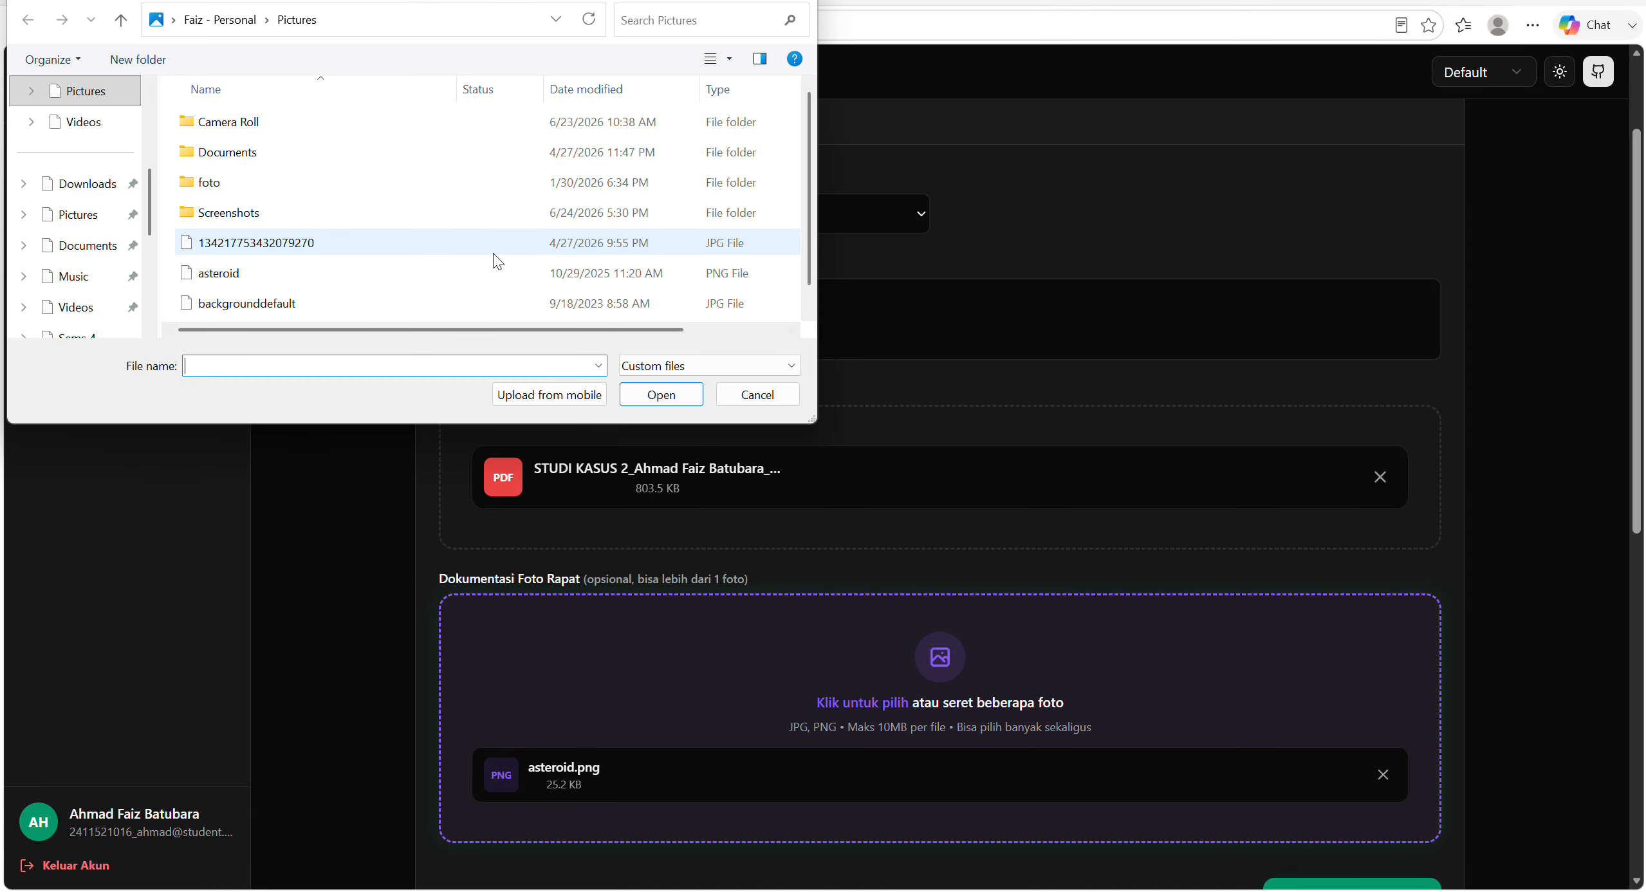
pyautogui.scroll(-1, 487, 299)
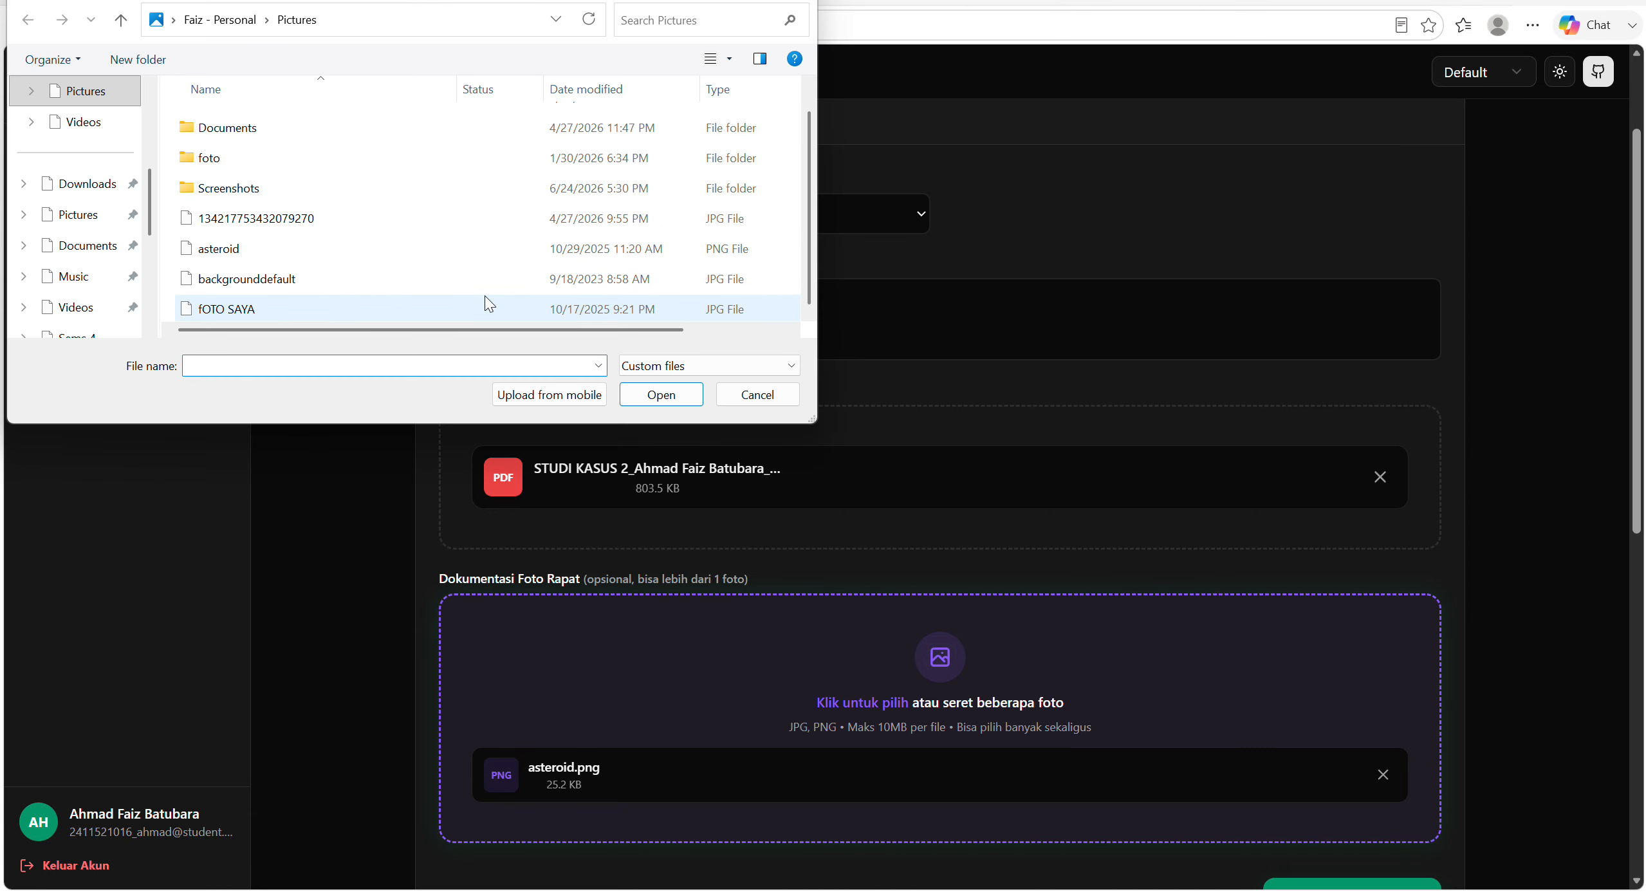
pyautogui.click(485, 296)
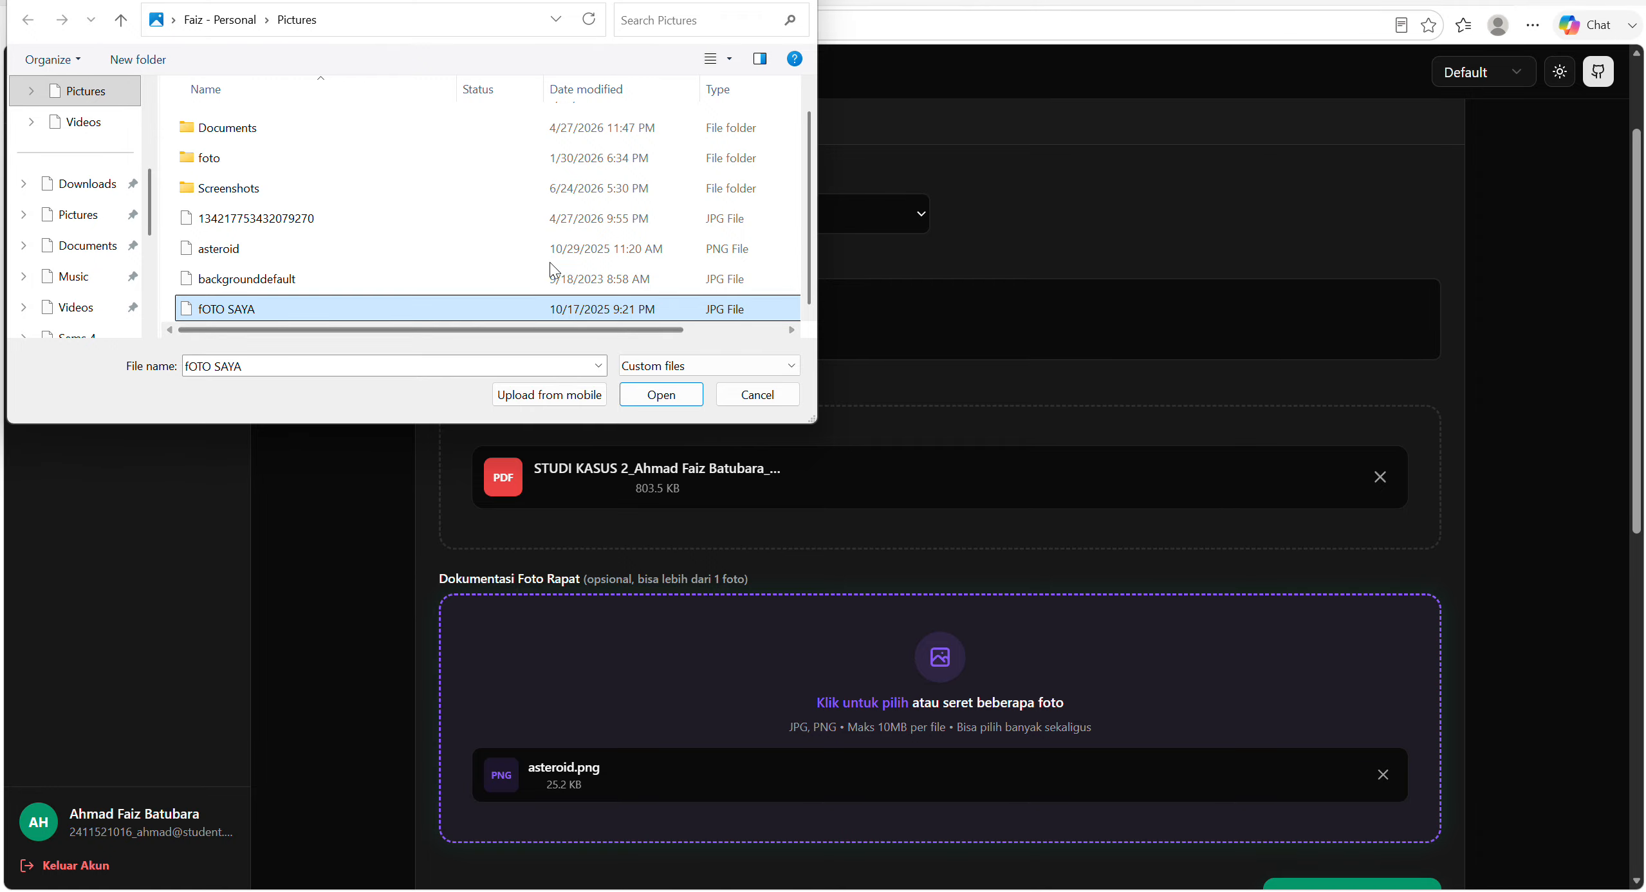
pyautogui.click(531, 283)
pyautogui.click(654, 387)
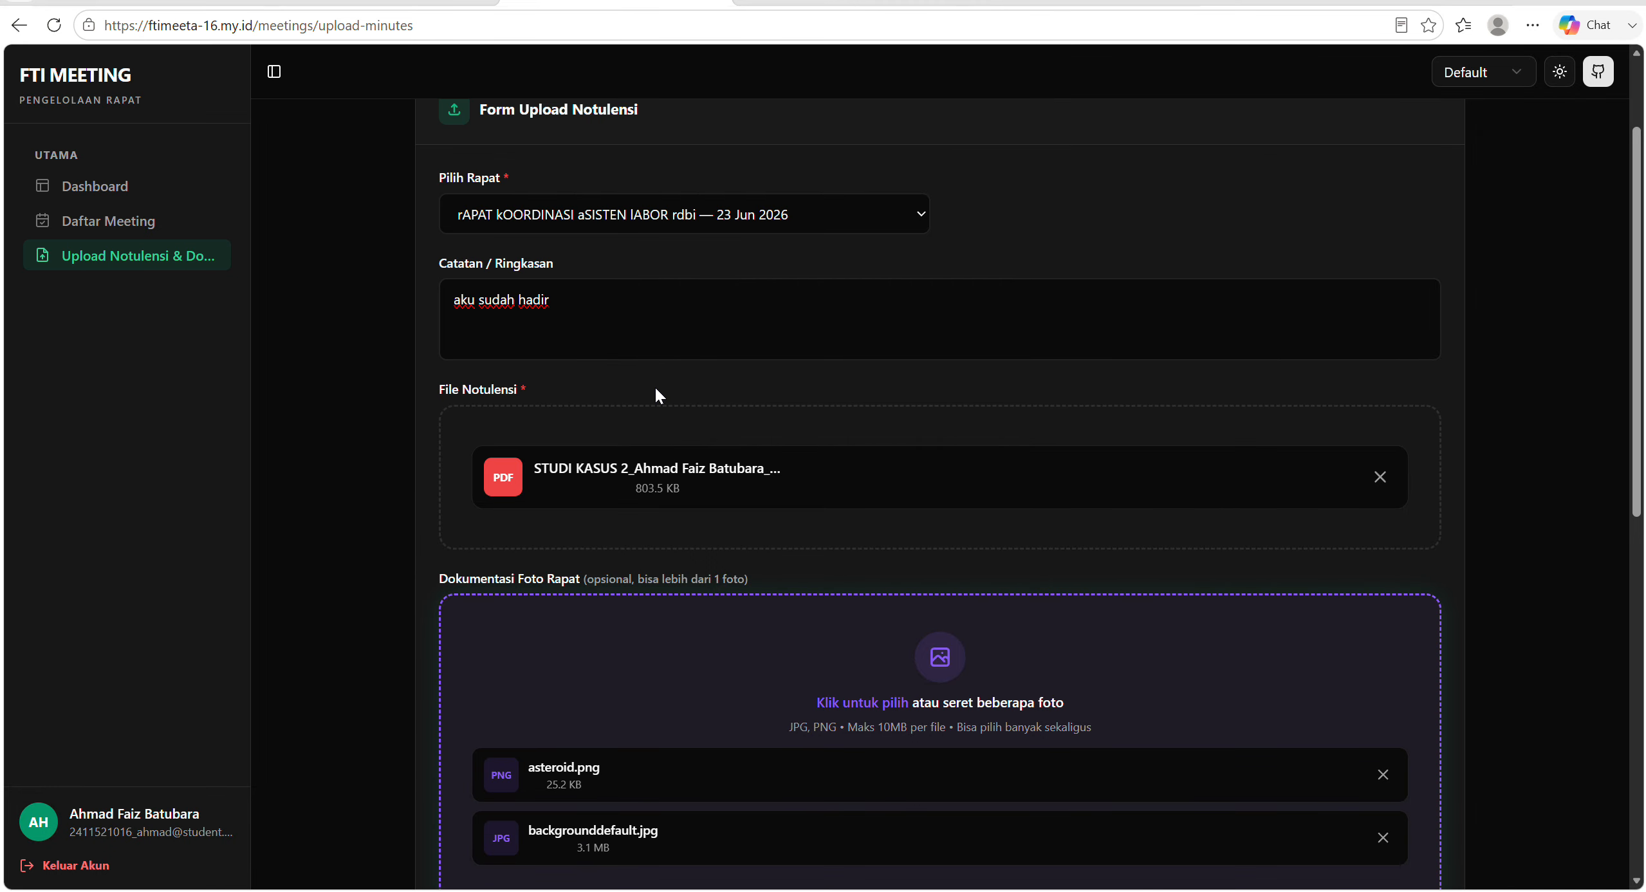
# Review the completed minutes form and upload the meeting's minutes and documentation photos.
pyautogui.scroll(-4, 855, 554)
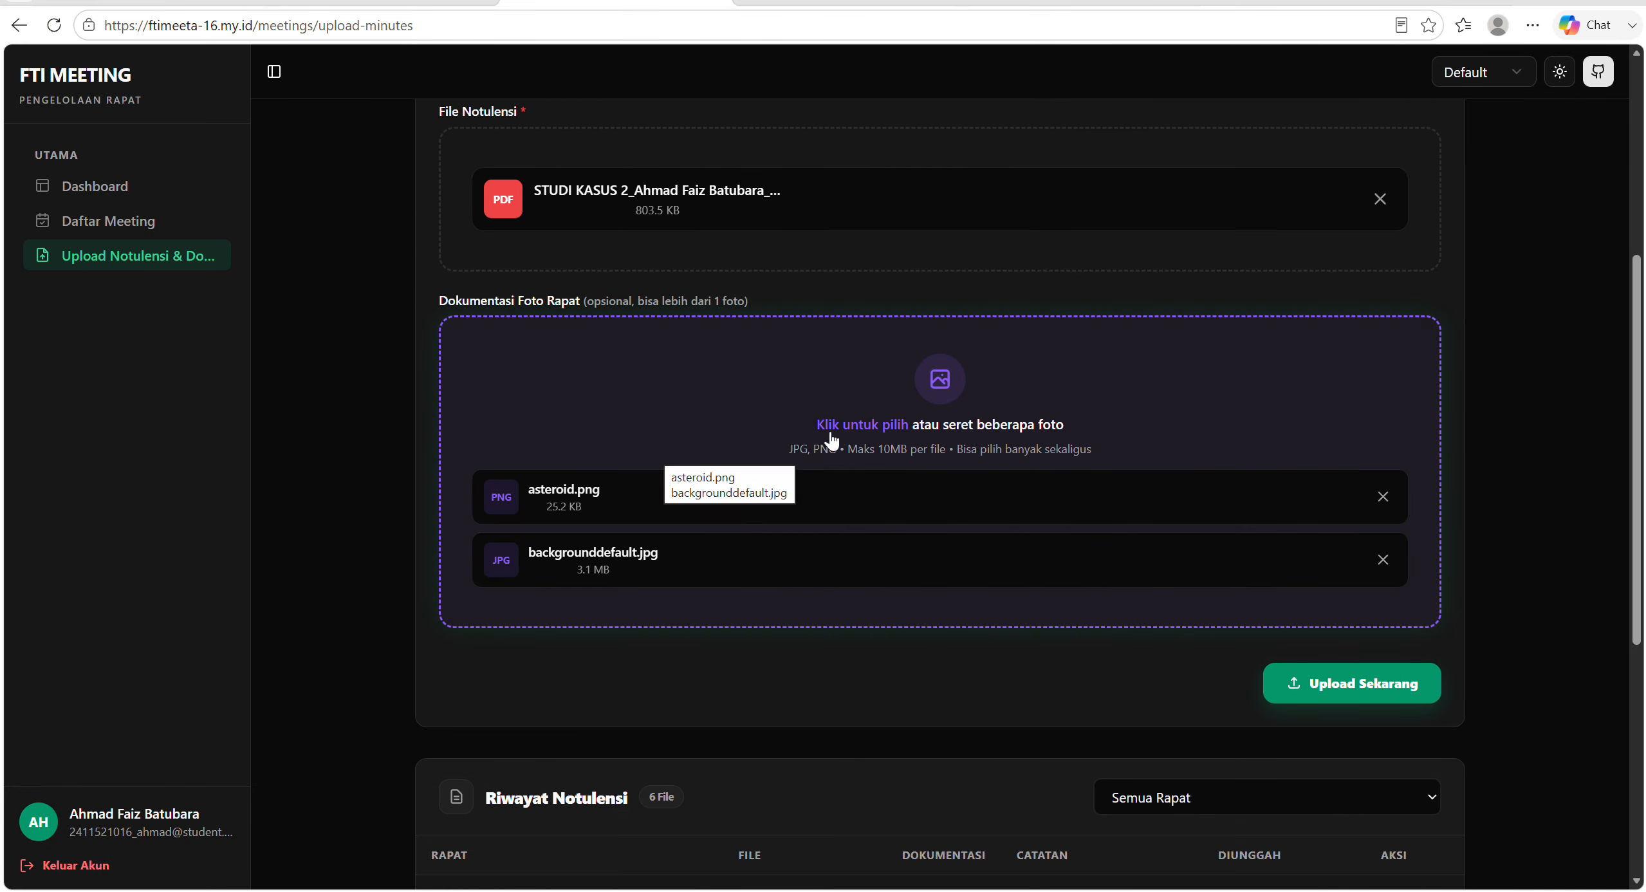
pyautogui.scroll(1, 1293, 592)
pyautogui.scroll(-2, 1295, 592)
pyautogui.scroll(6, 1297, 592)
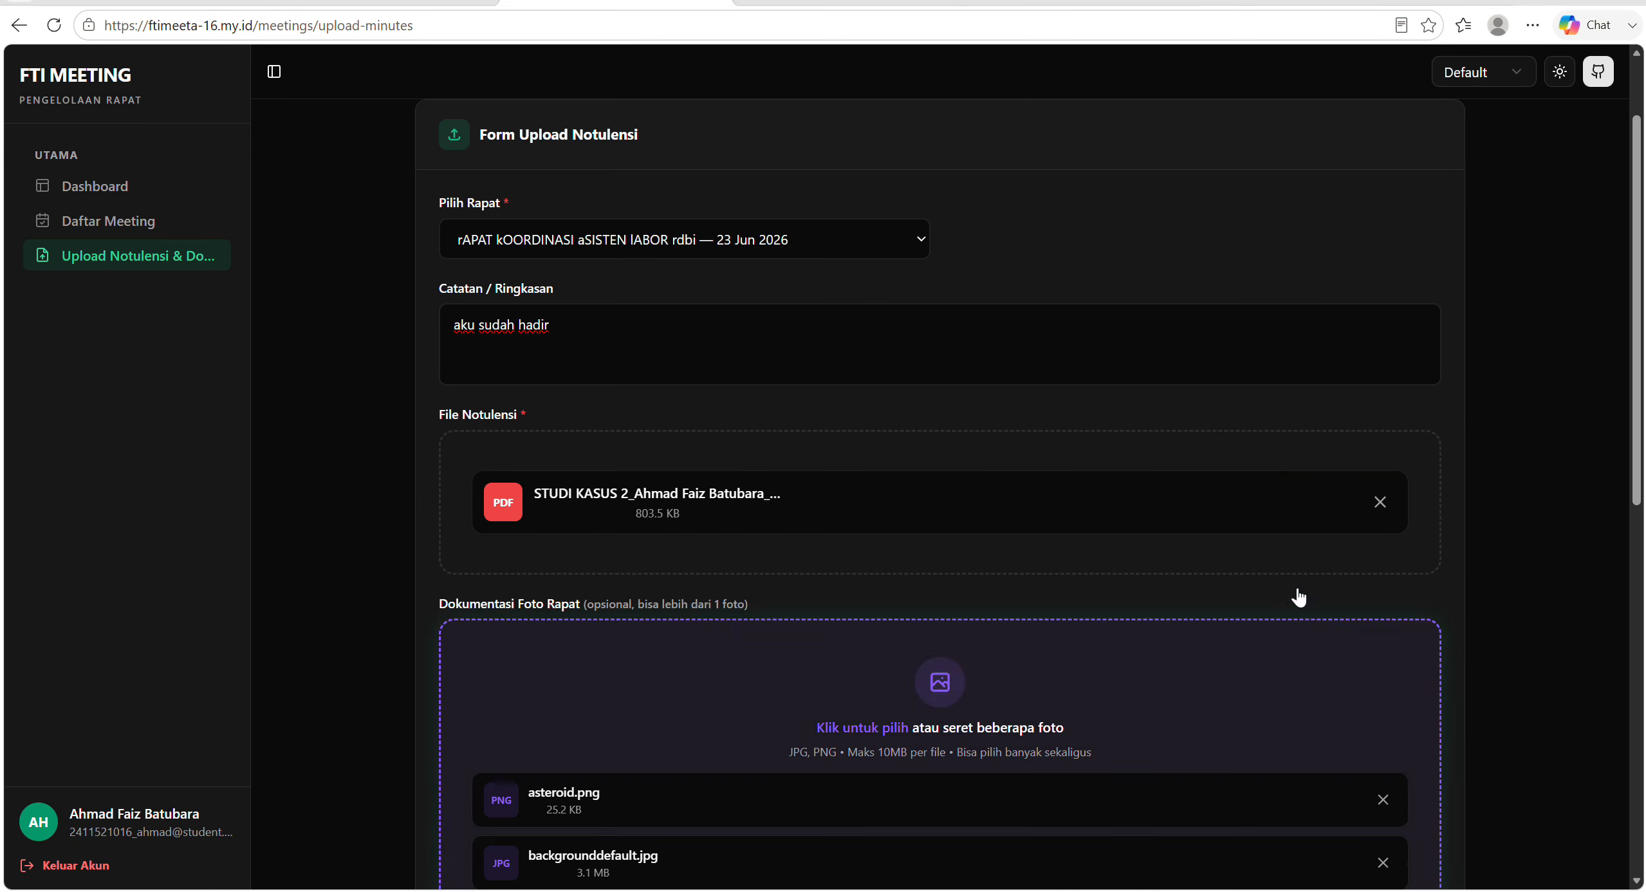
pyautogui.scroll(-7, 1298, 588)
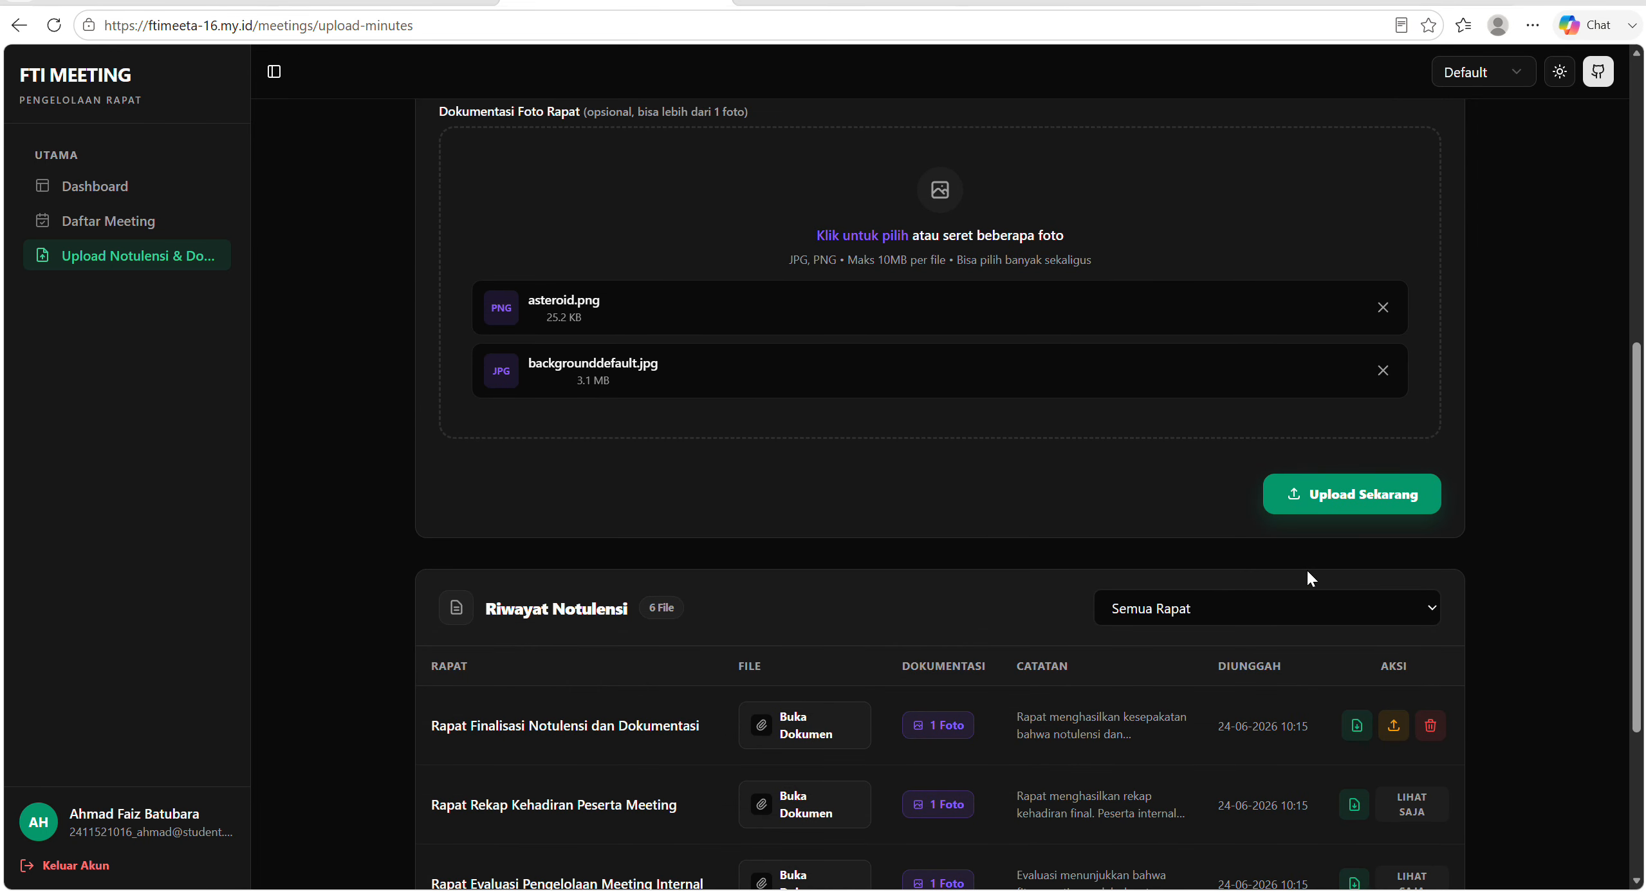
pyautogui.click(1322, 507)
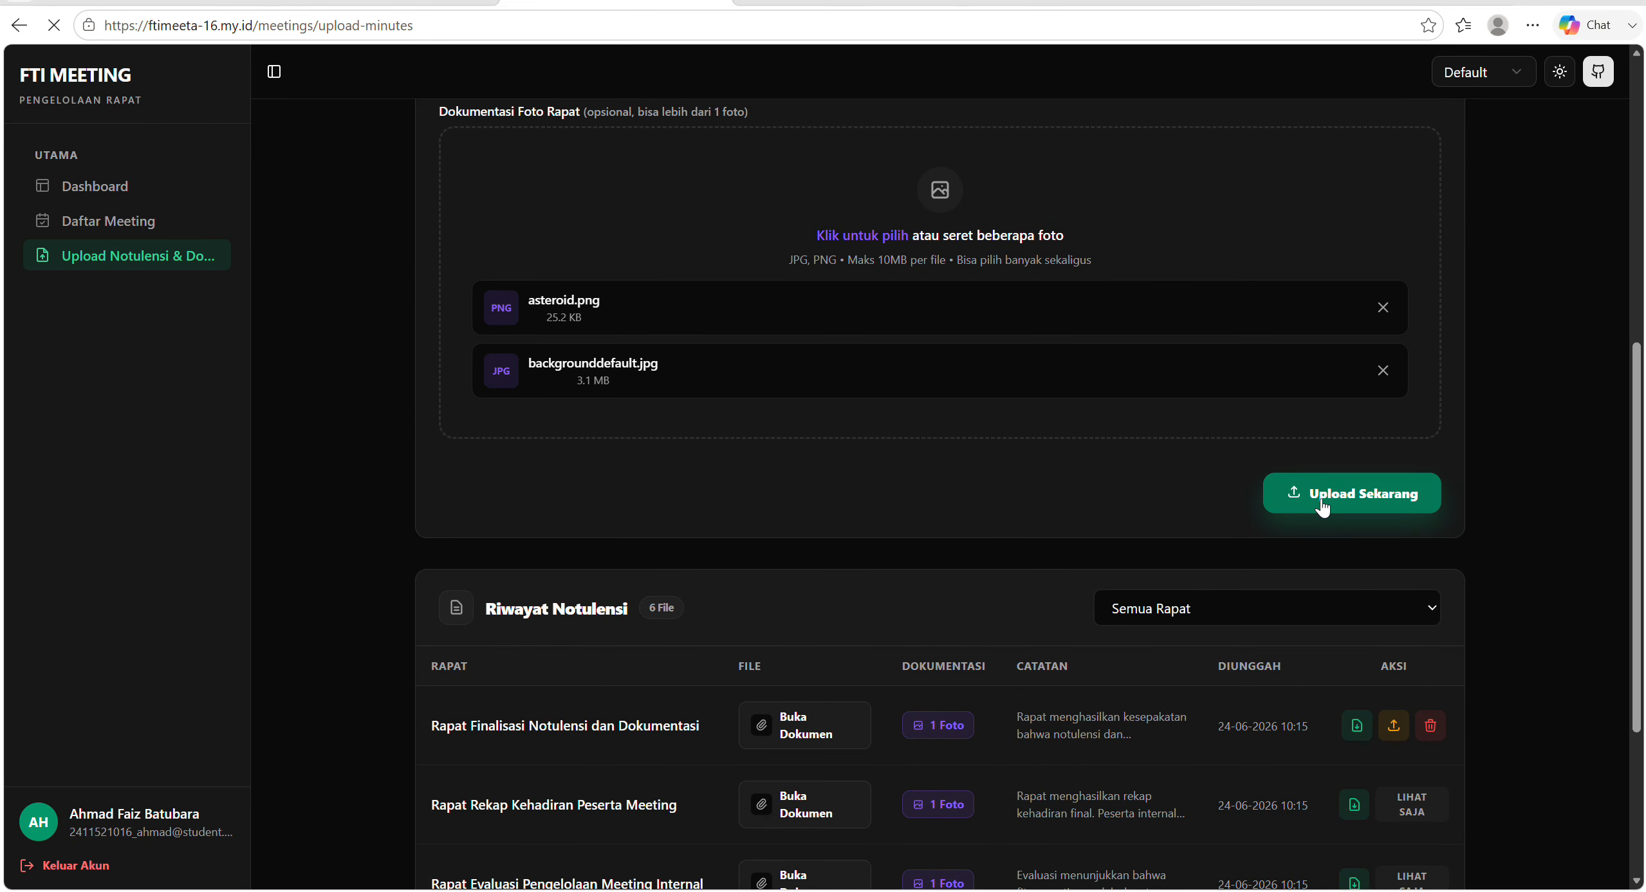
# Open the file replacement form for the rAPAT kOORDINASI aSISTEN lABOR rdbi minutes in the upload history and close it without changes.
pyautogui.scroll(-10, 1287, 483)
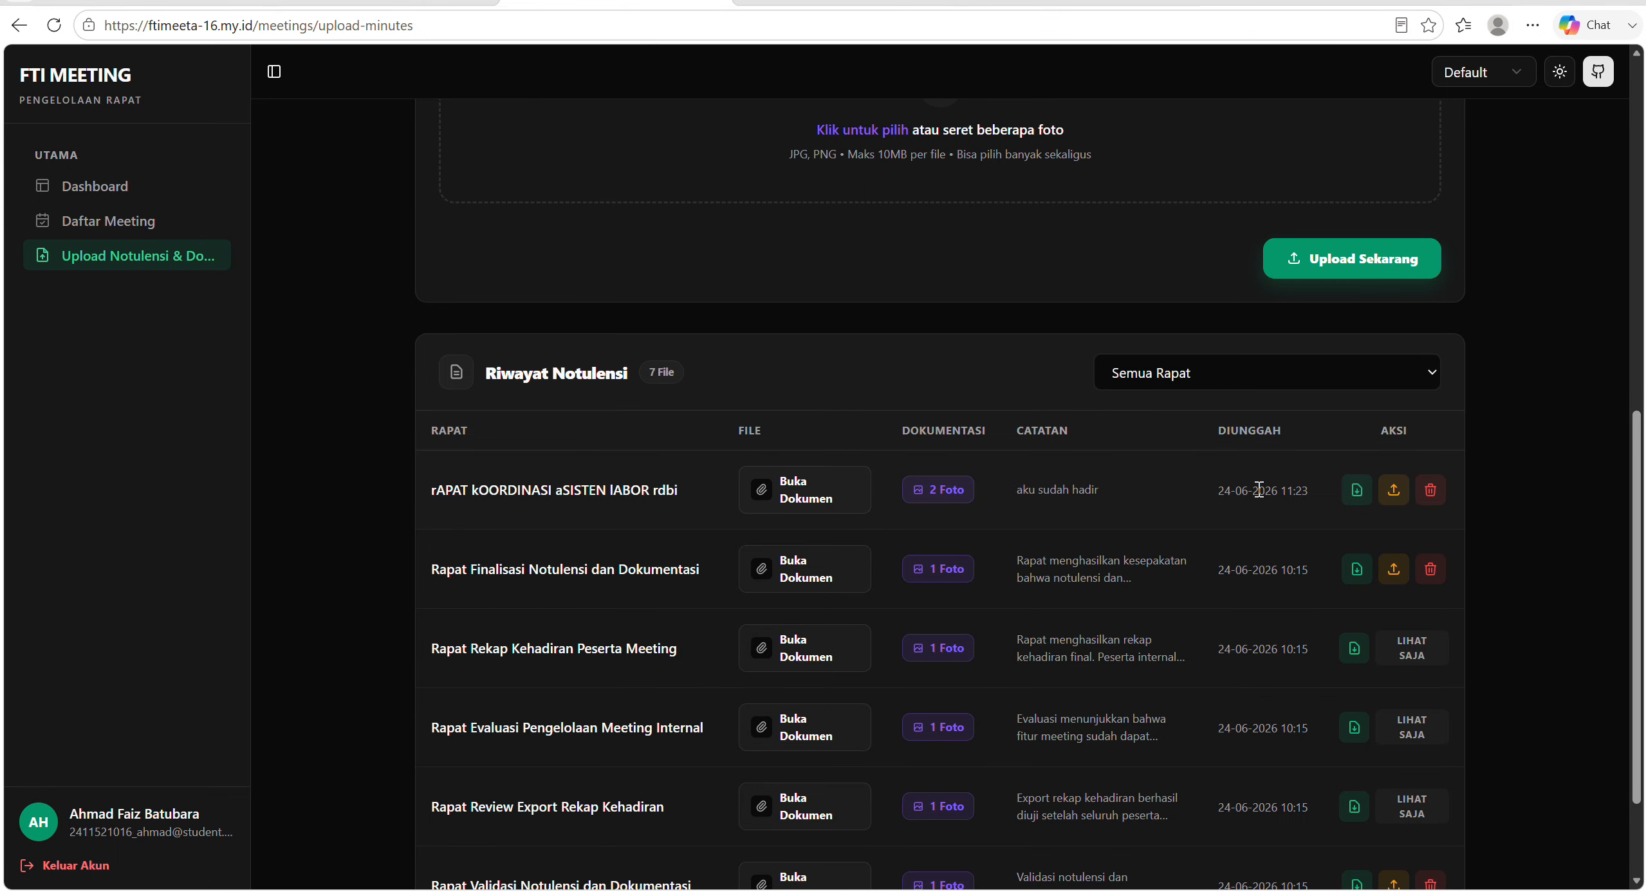
pyautogui.click(1394, 501)
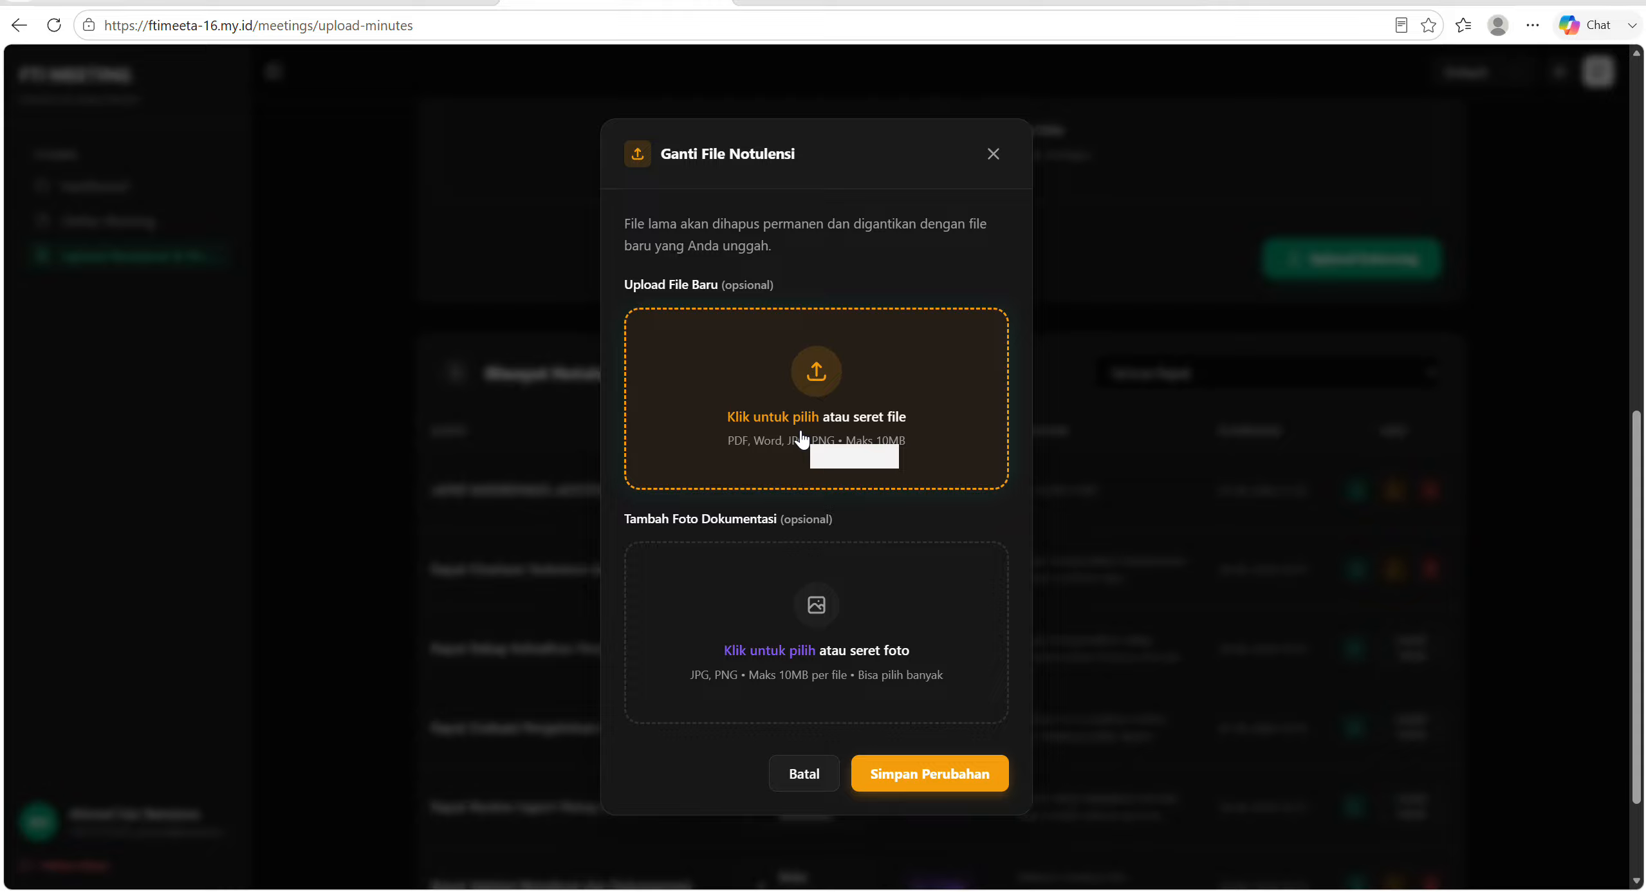
pyautogui.click(829, 773)
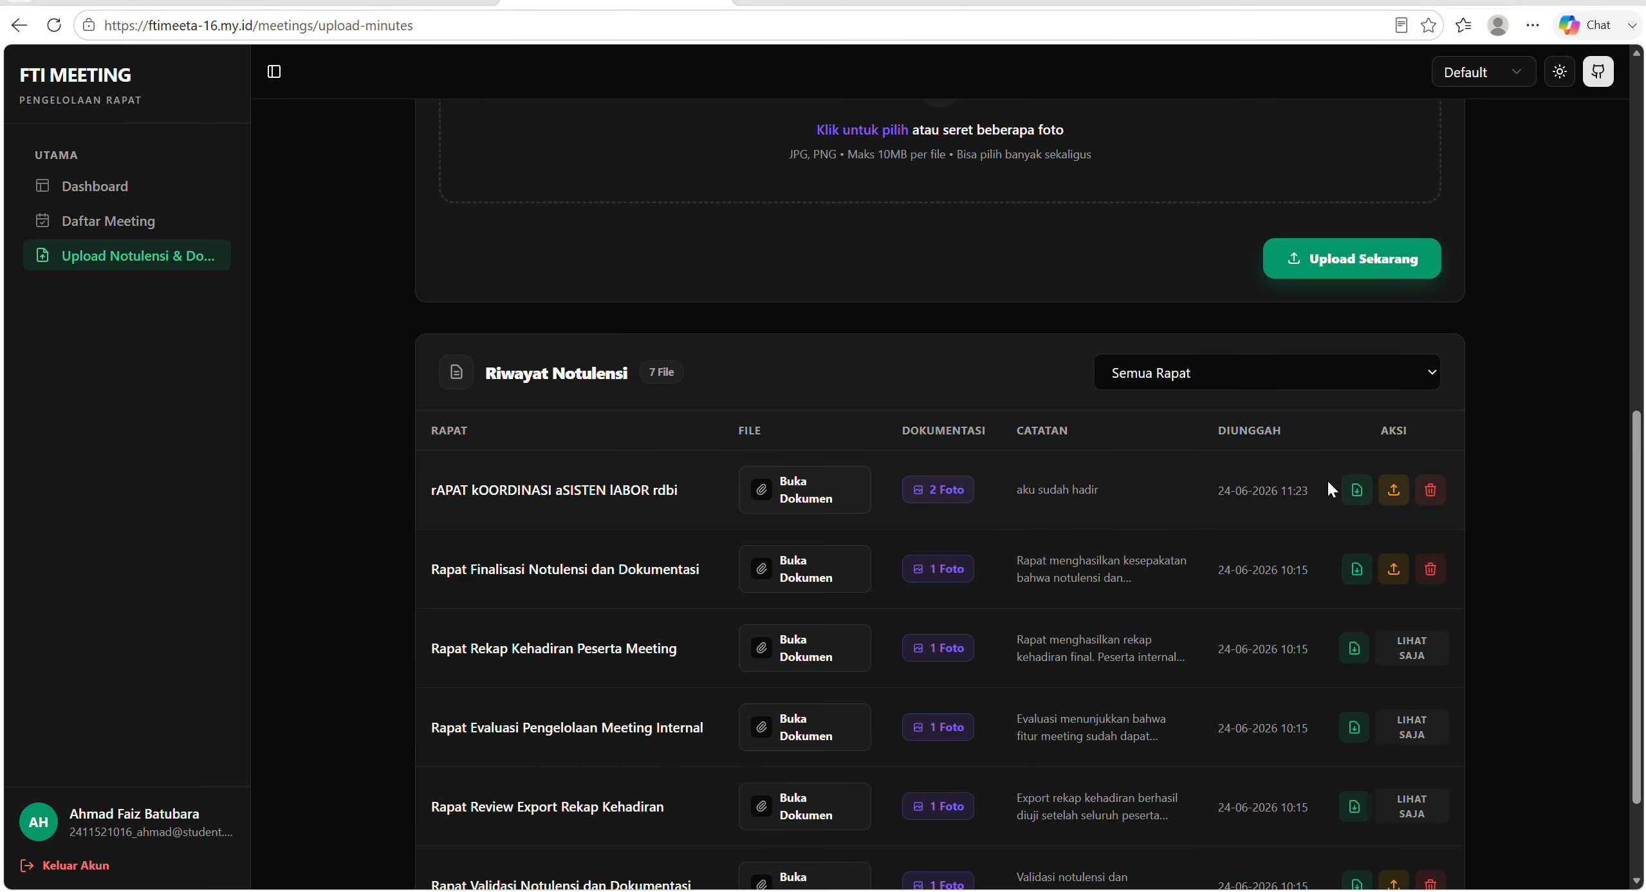
# Export the rAPAT kOORDINASI aSISTEN lABOR rdbi minutes as a PDF and check its meeting information, participant list and notes.
pyautogui.click(1359, 497)
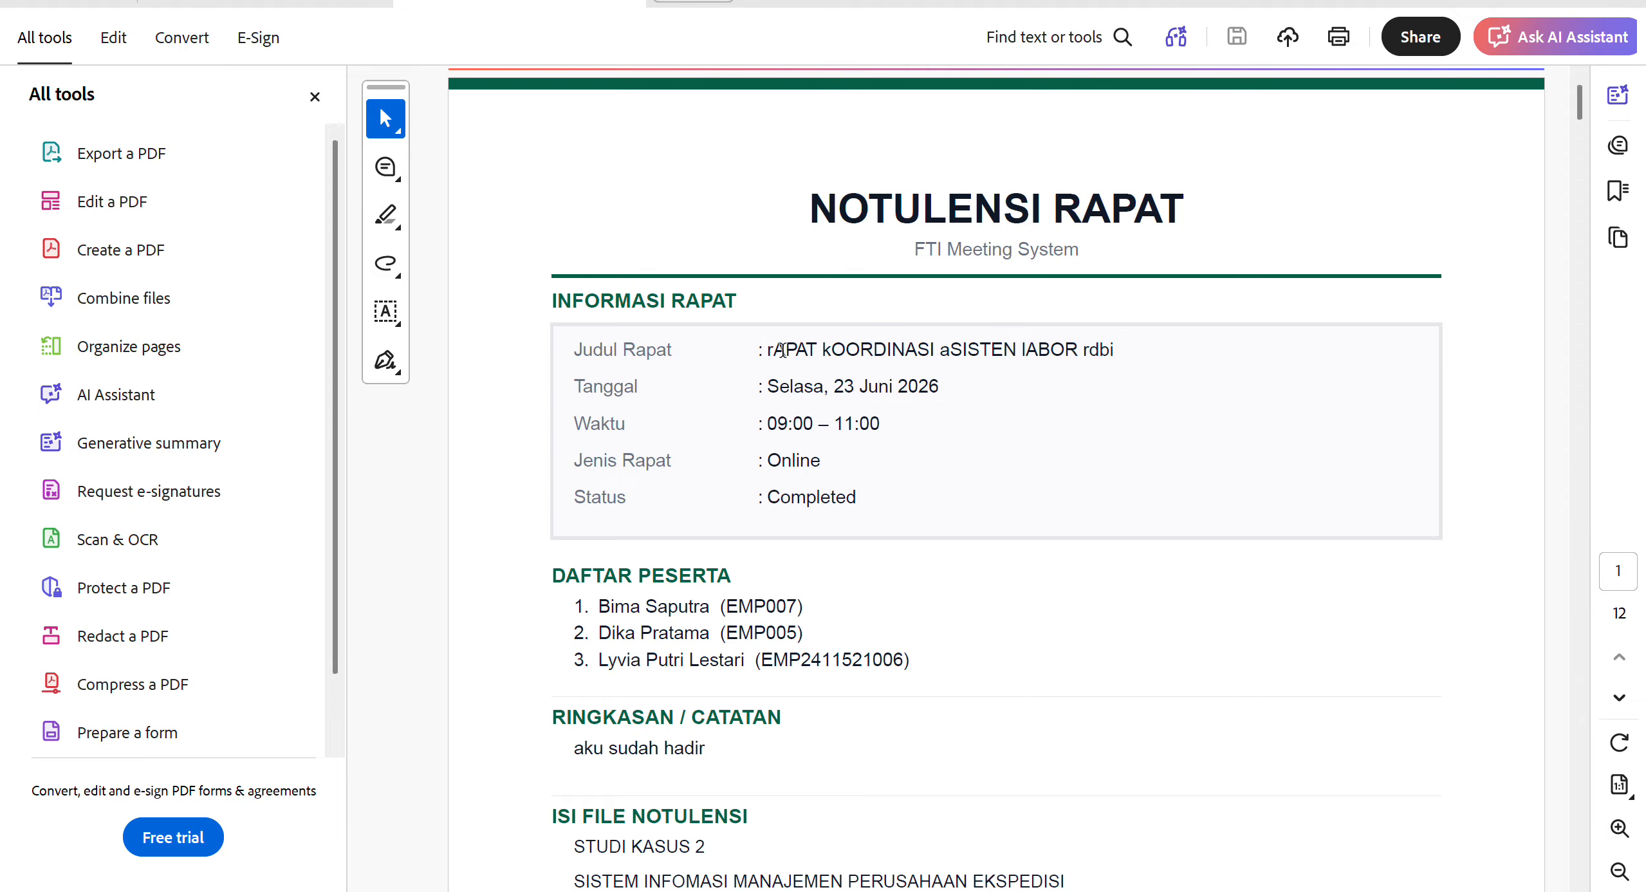
pyautogui.scroll(-1, 750, 463)
pyautogui.scroll(-3, 760, 500)
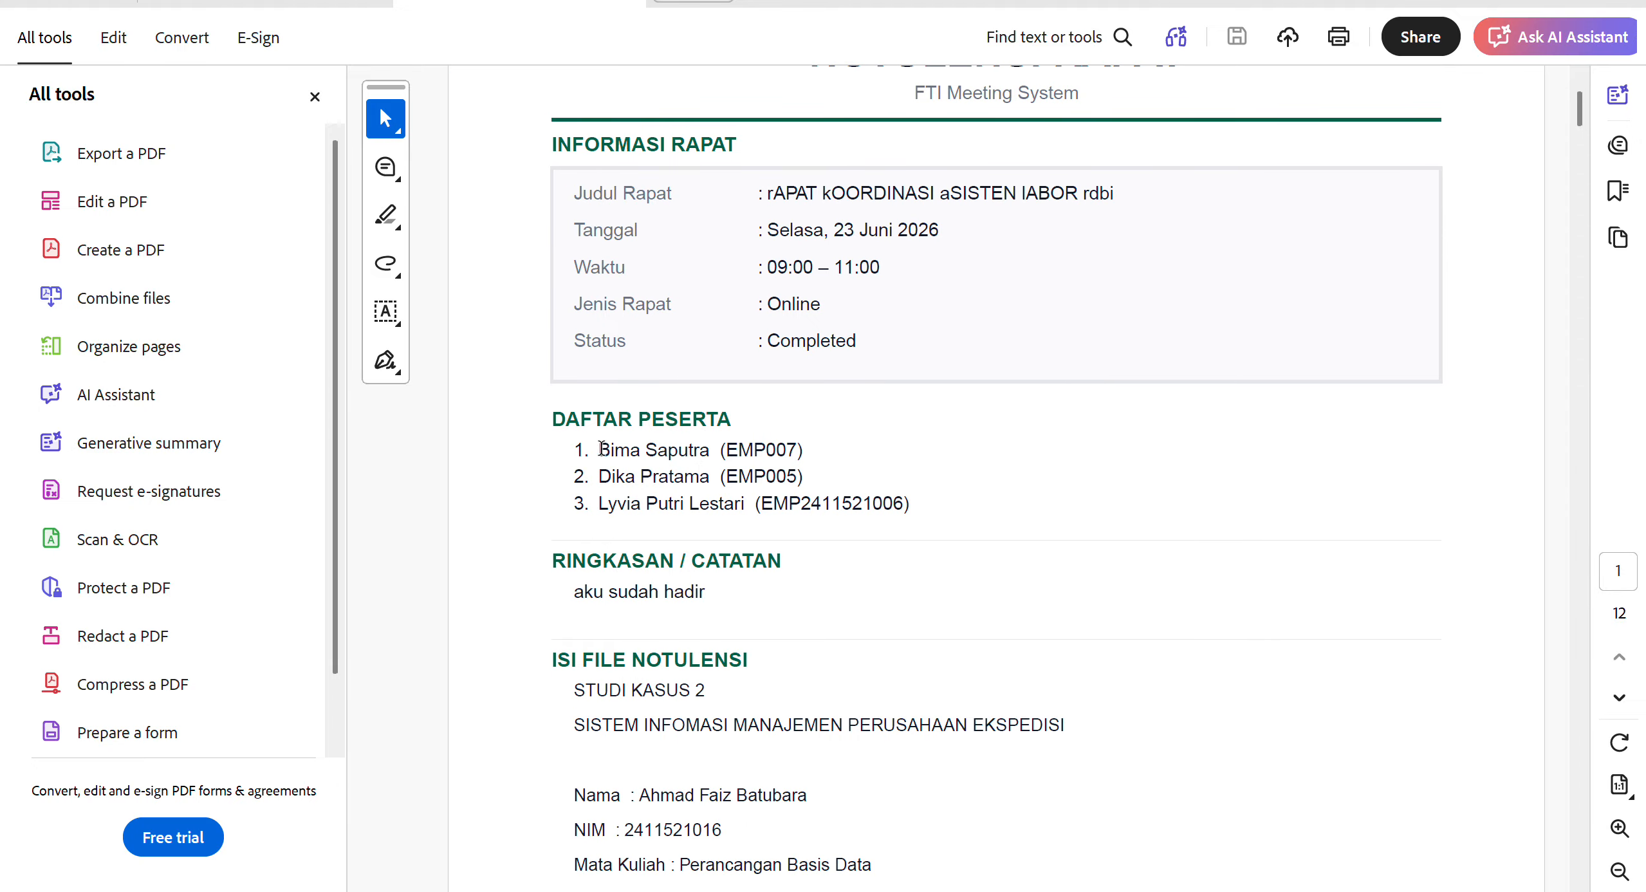
pyautogui.scroll(-4, 815, 472)
pyautogui.scroll(-9, 815, 476)
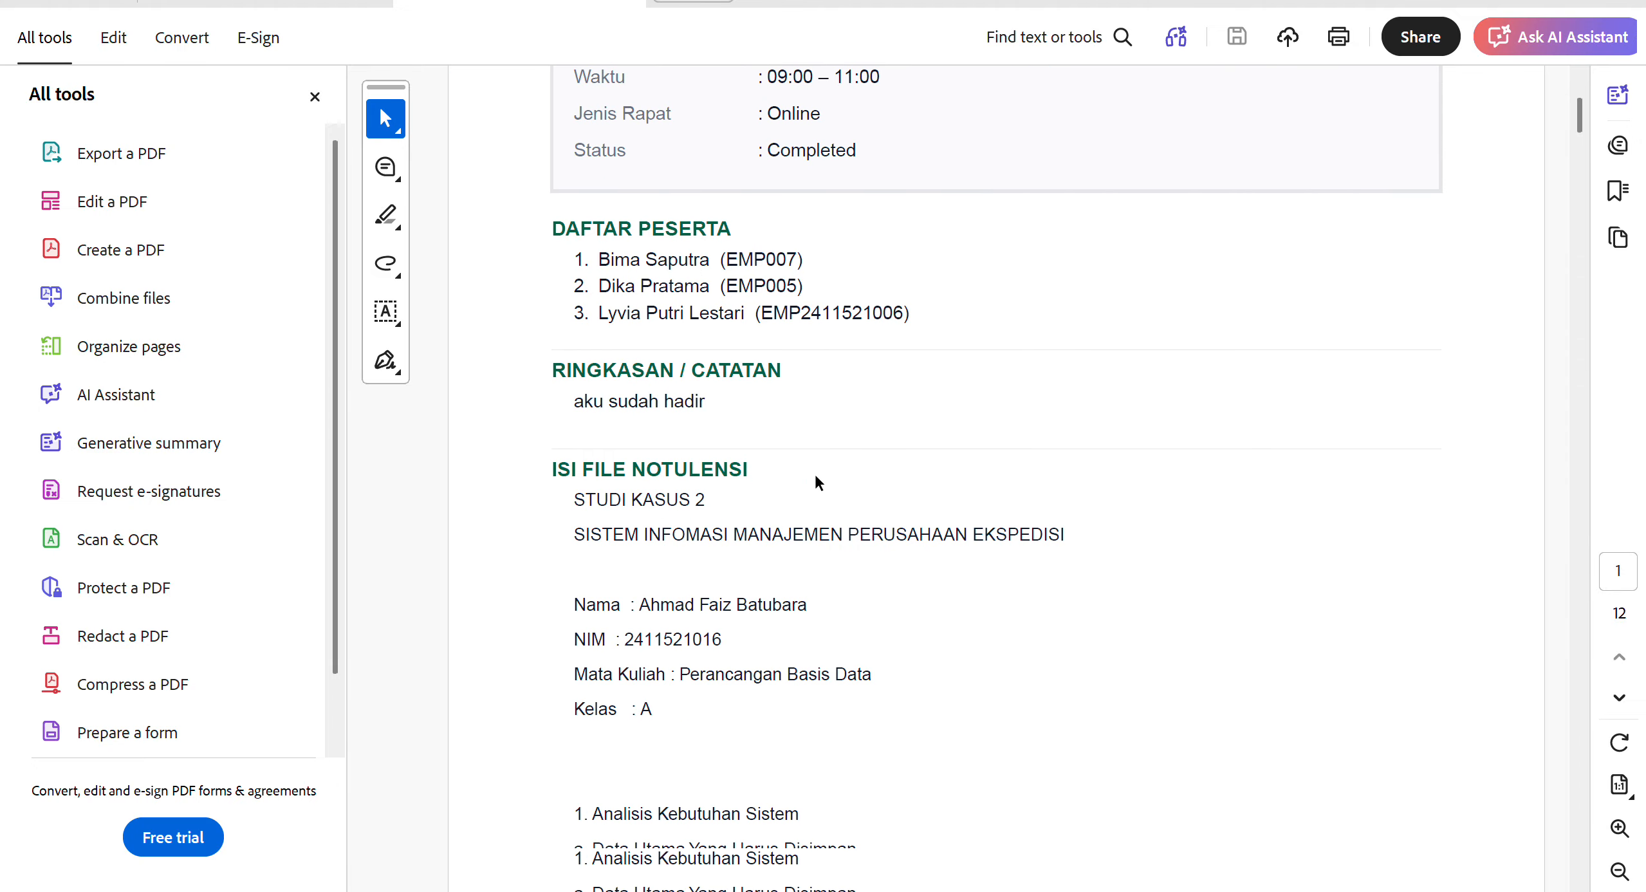
pyautogui.scroll(3, 815, 477)
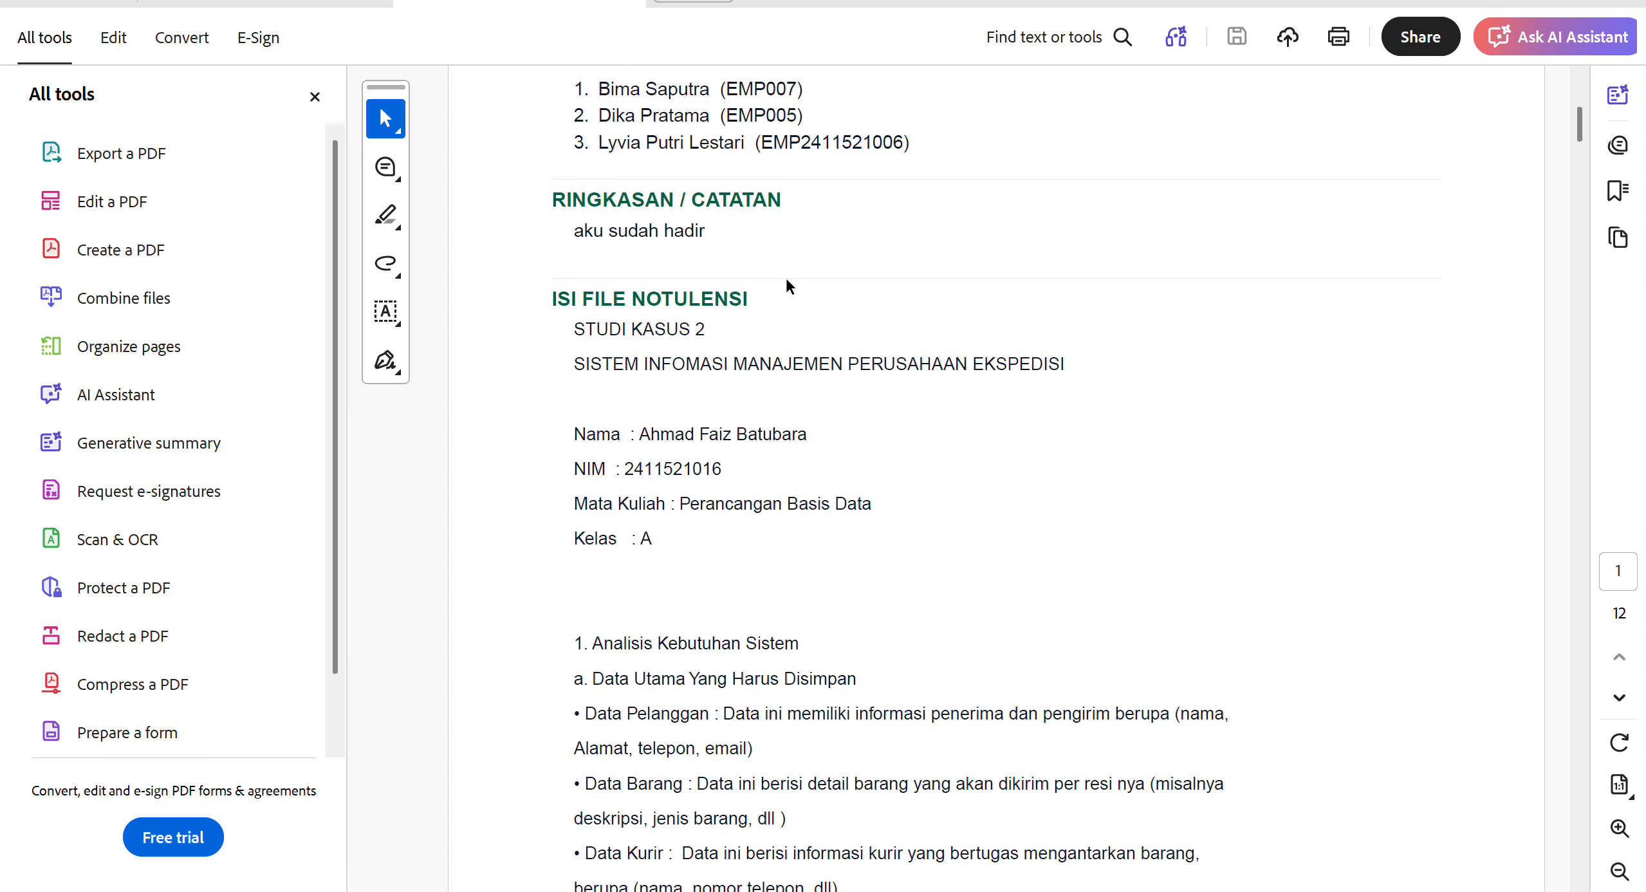
# Examine the rest of the exported PDF, from the minutes file content through to the documentation photos on the last page.
pyautogui.scroll(-6, 816, 444)
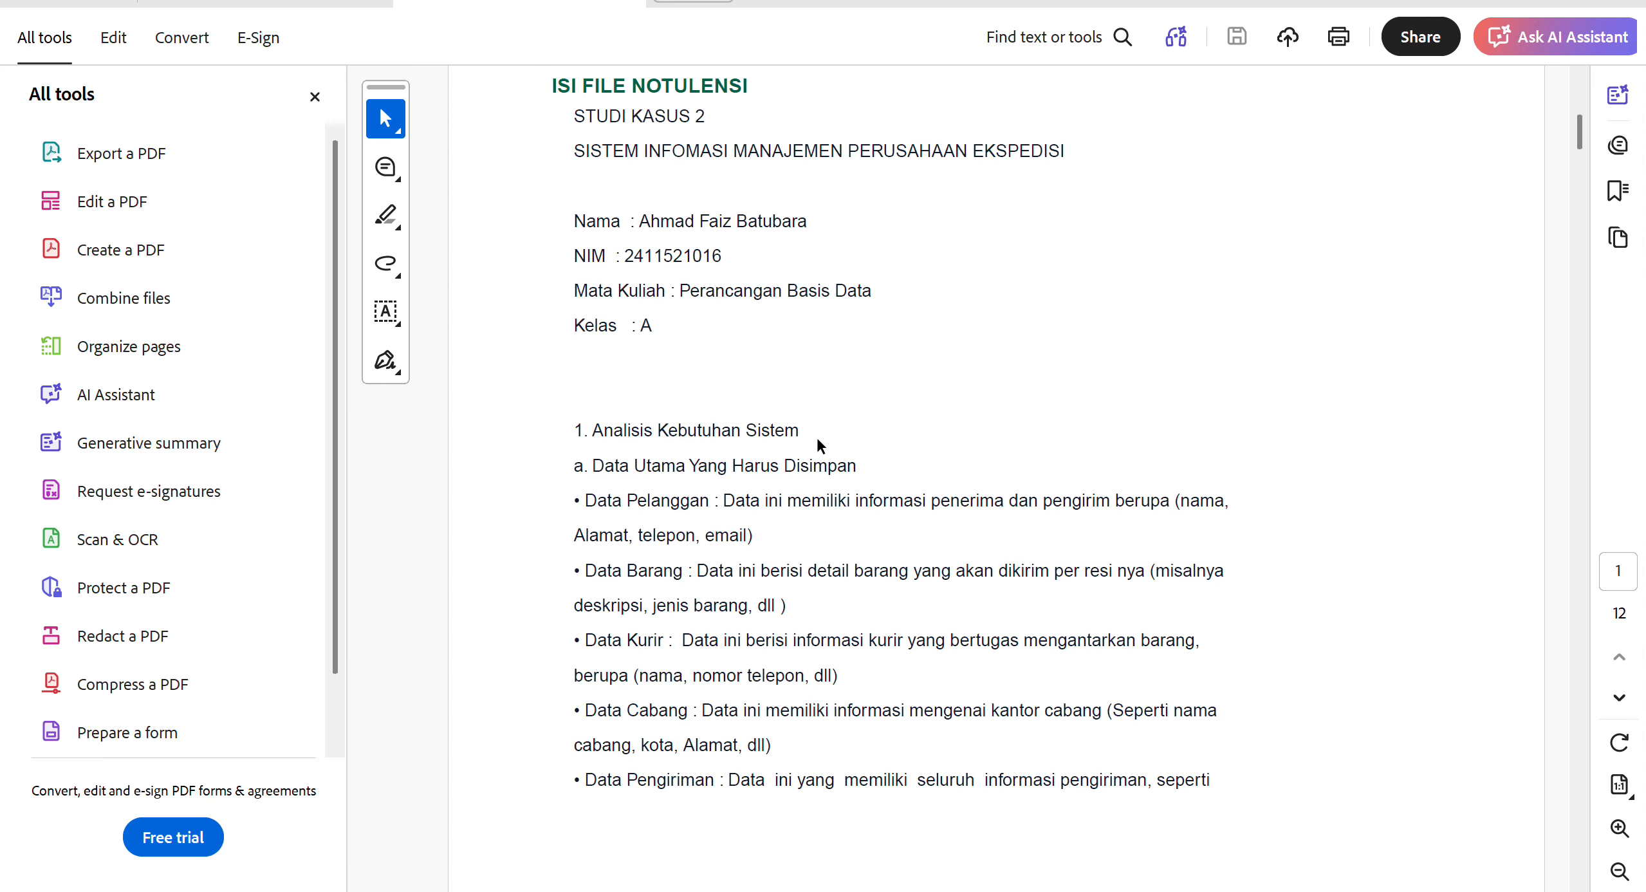
pyautogui.scroll(-20, 817, 445)
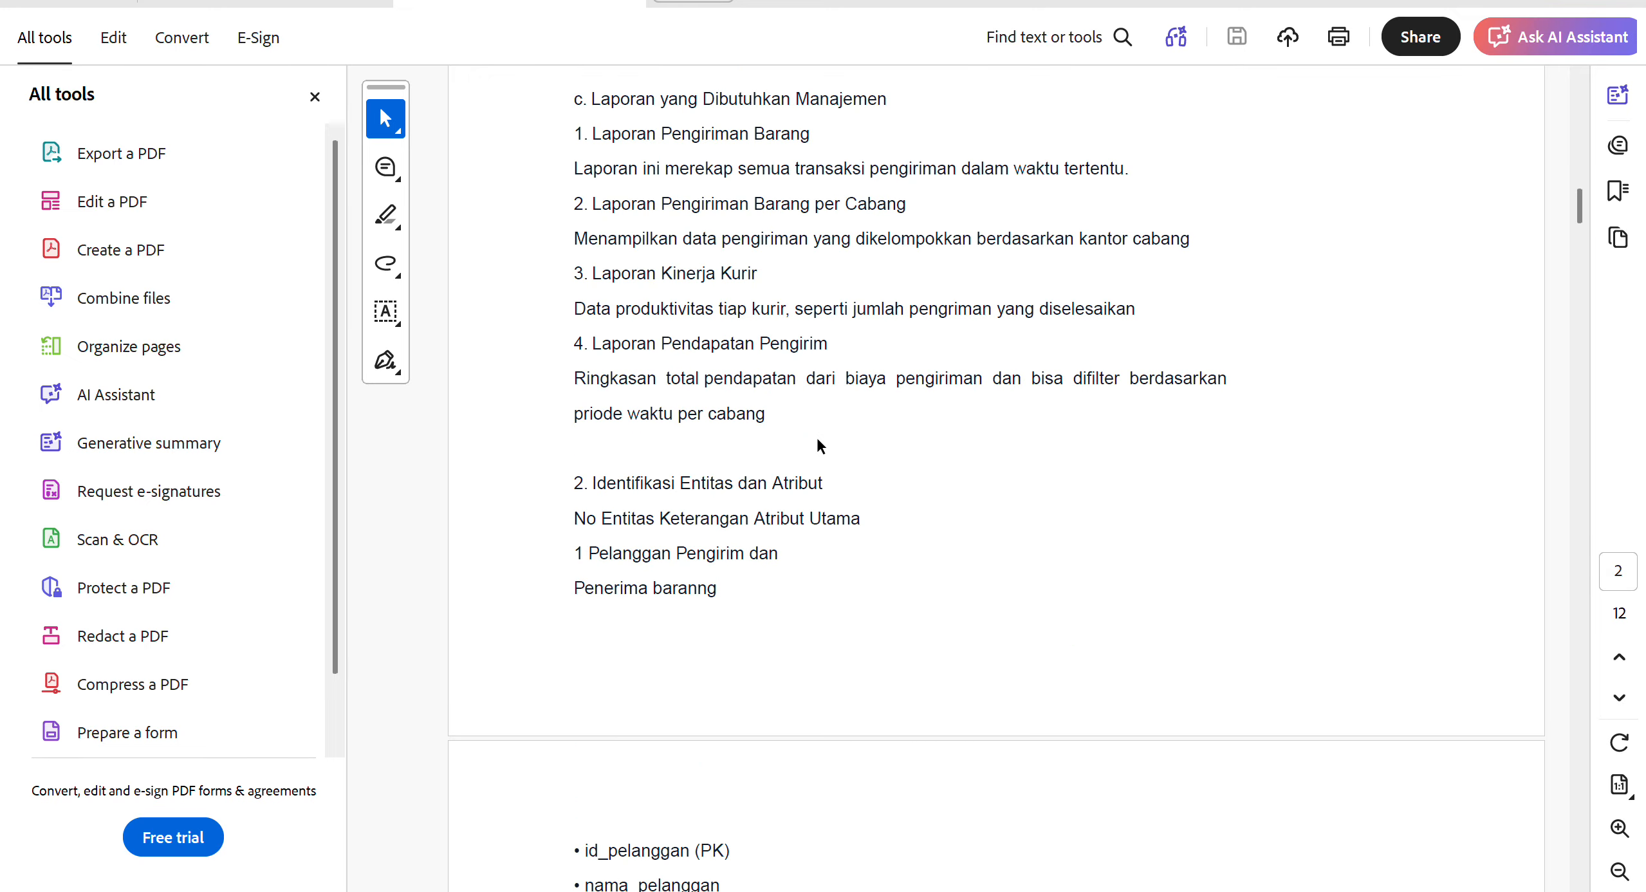
pyautogui.scroll(-20, 815, 435)
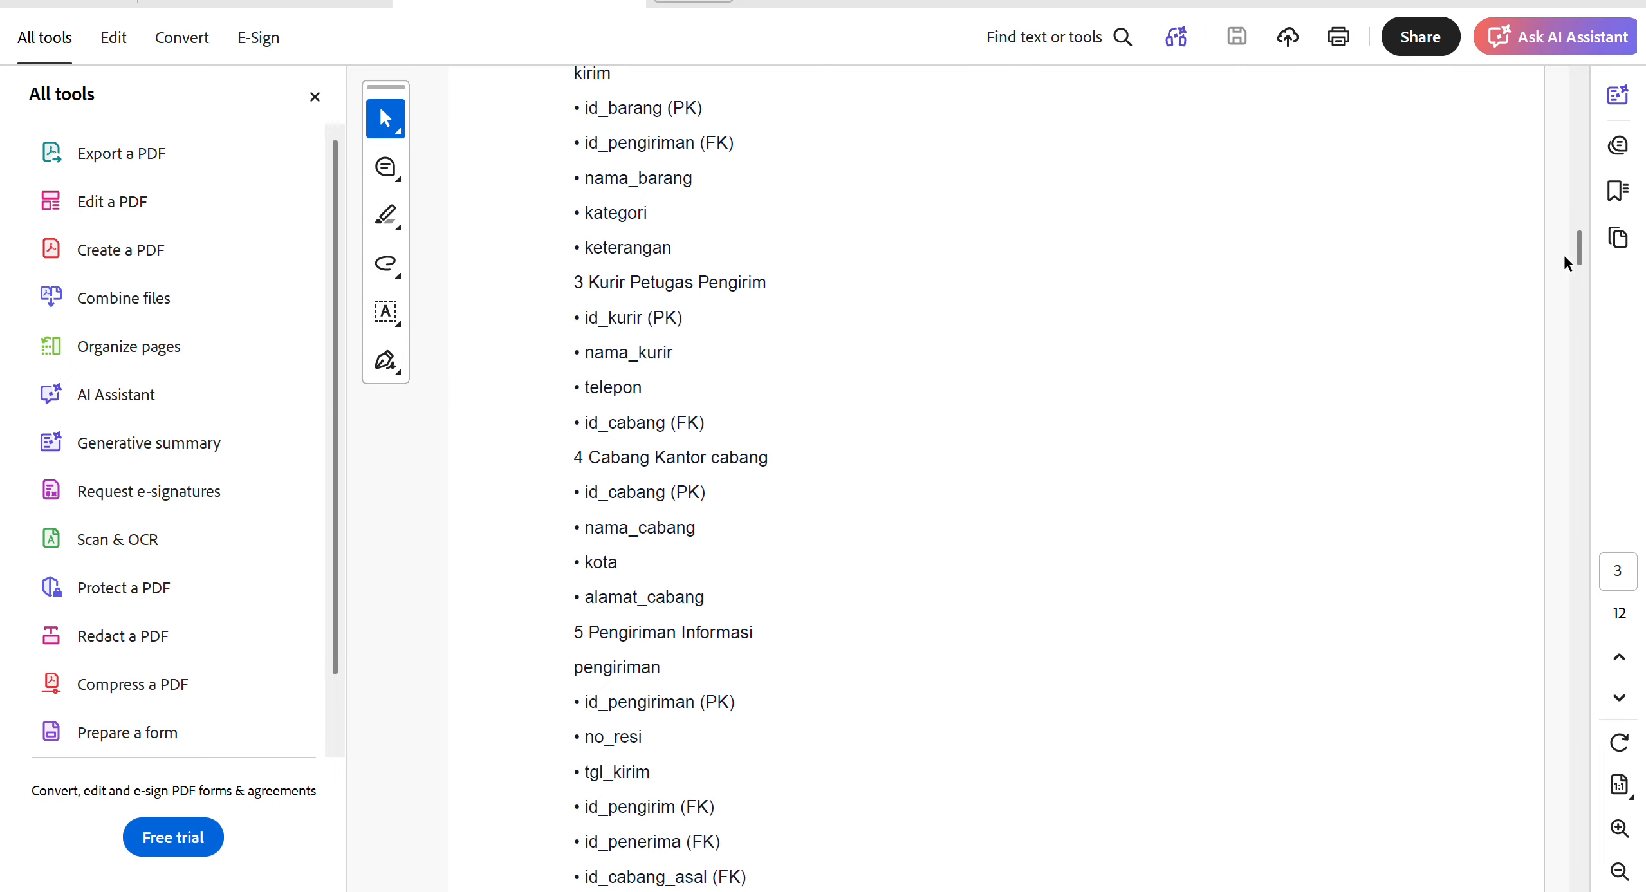
pyautogui.moveTo(1580, 261); pyautogui.dragTo(1581, 688)
pyautogui.scroll(-20, 1560, 767)
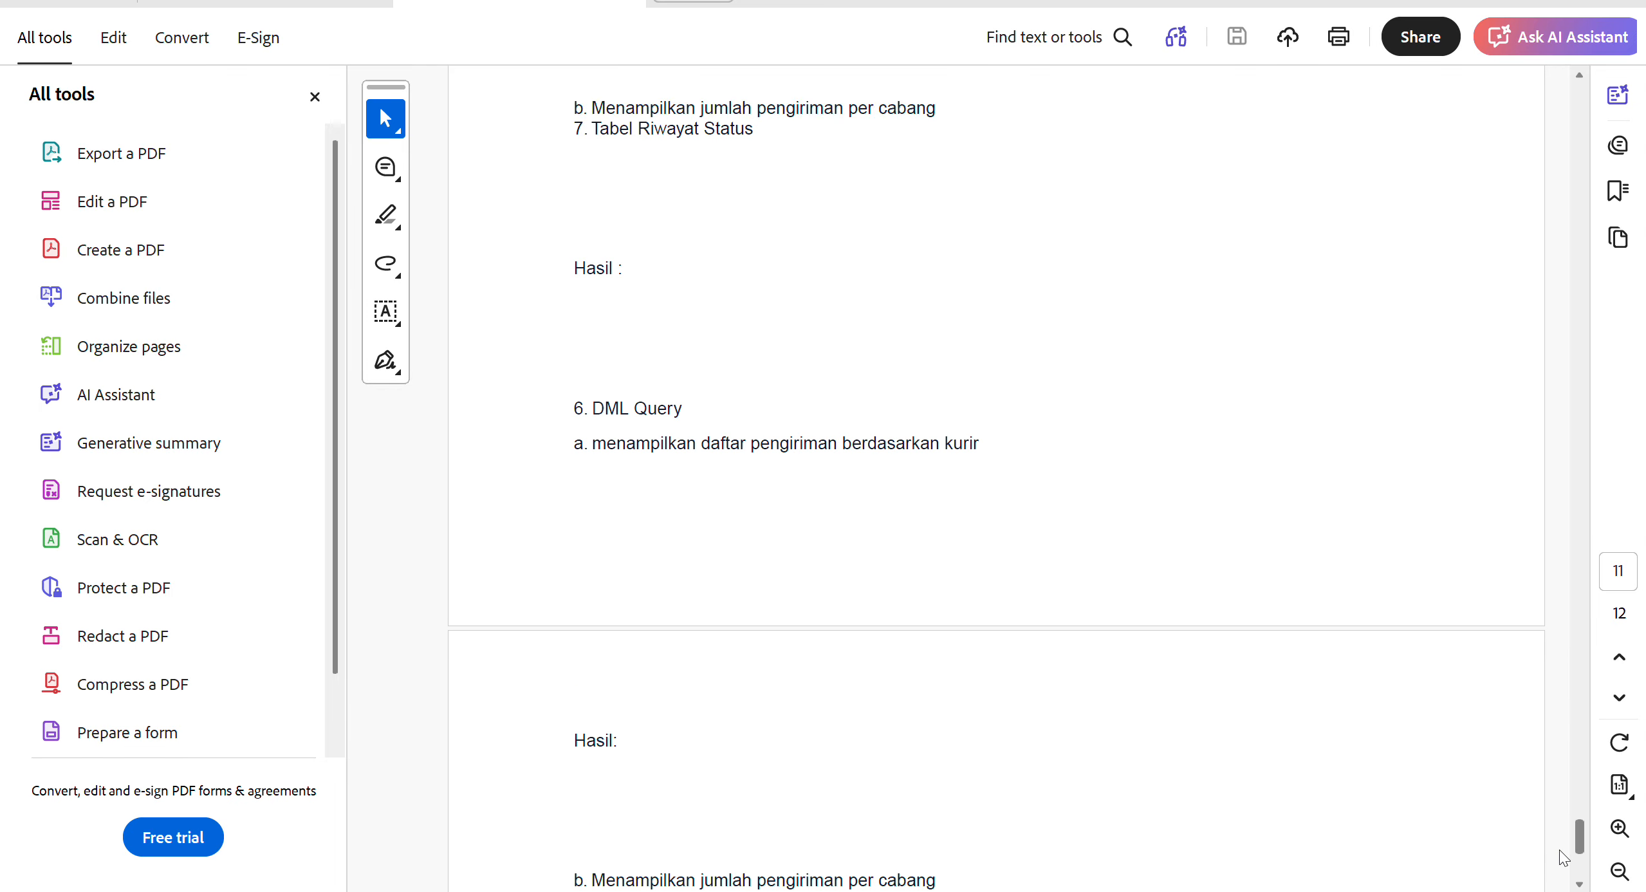
pyautogui.scroll(4, 1331, 364)
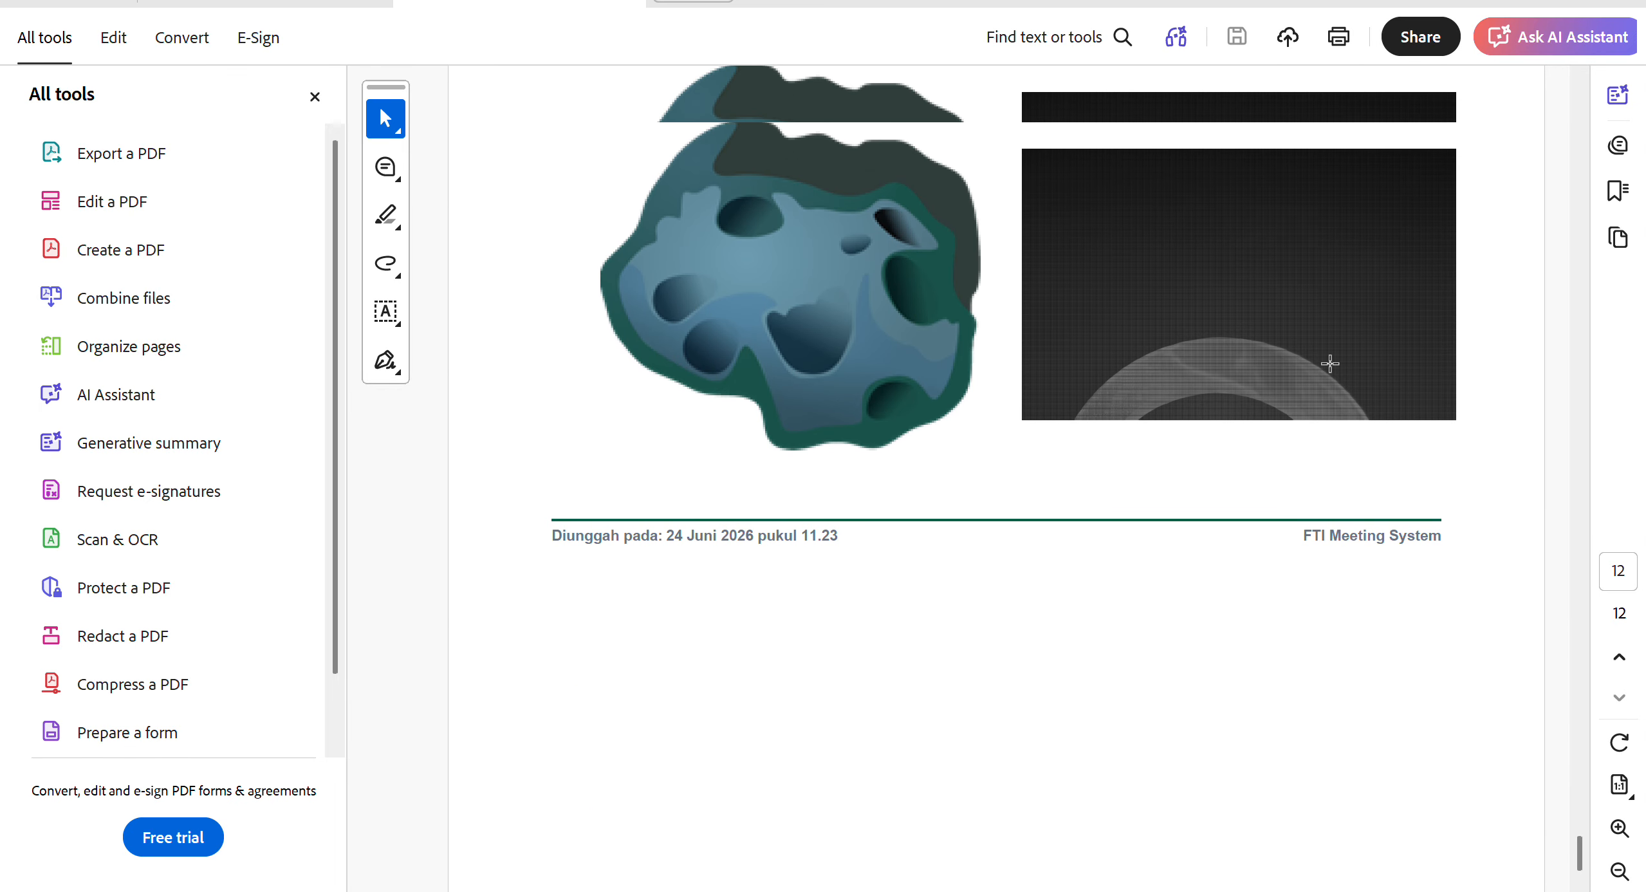
pyautogui.scroll(3, 1281, 293)
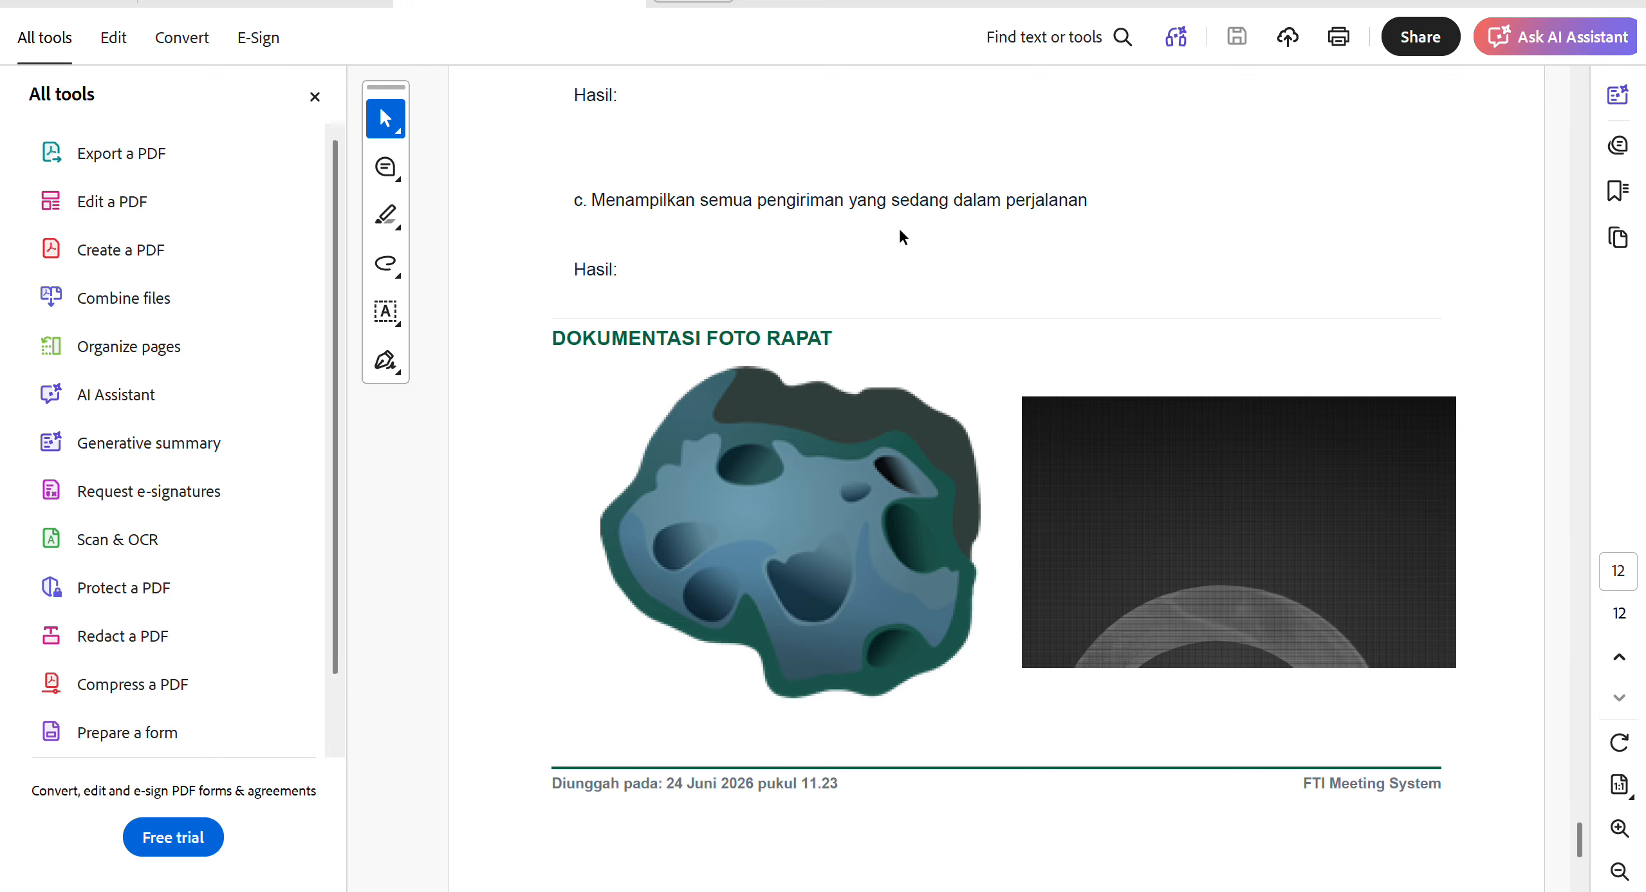
# Switch back to FTI Meeting, open the rAPAT kOORDINASI aSISTEN lABOR rdbi meeting's details and view its uploaded minutes file.
pyautogui.hotkey('alt', 'Tab')
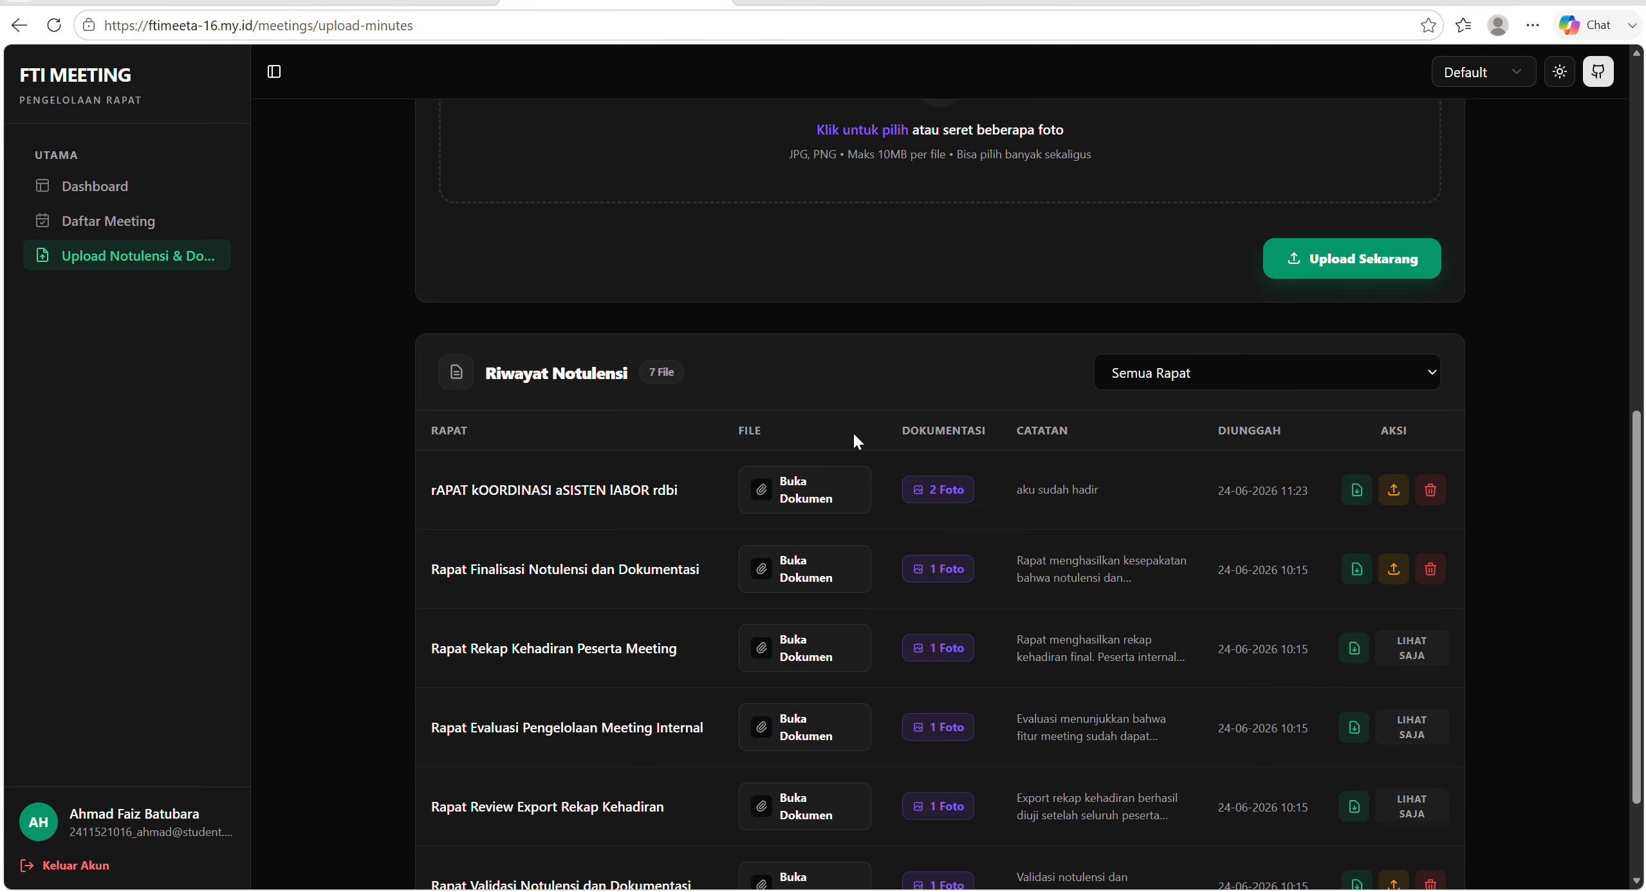
pyautogui.scroll(1, 895, 472)
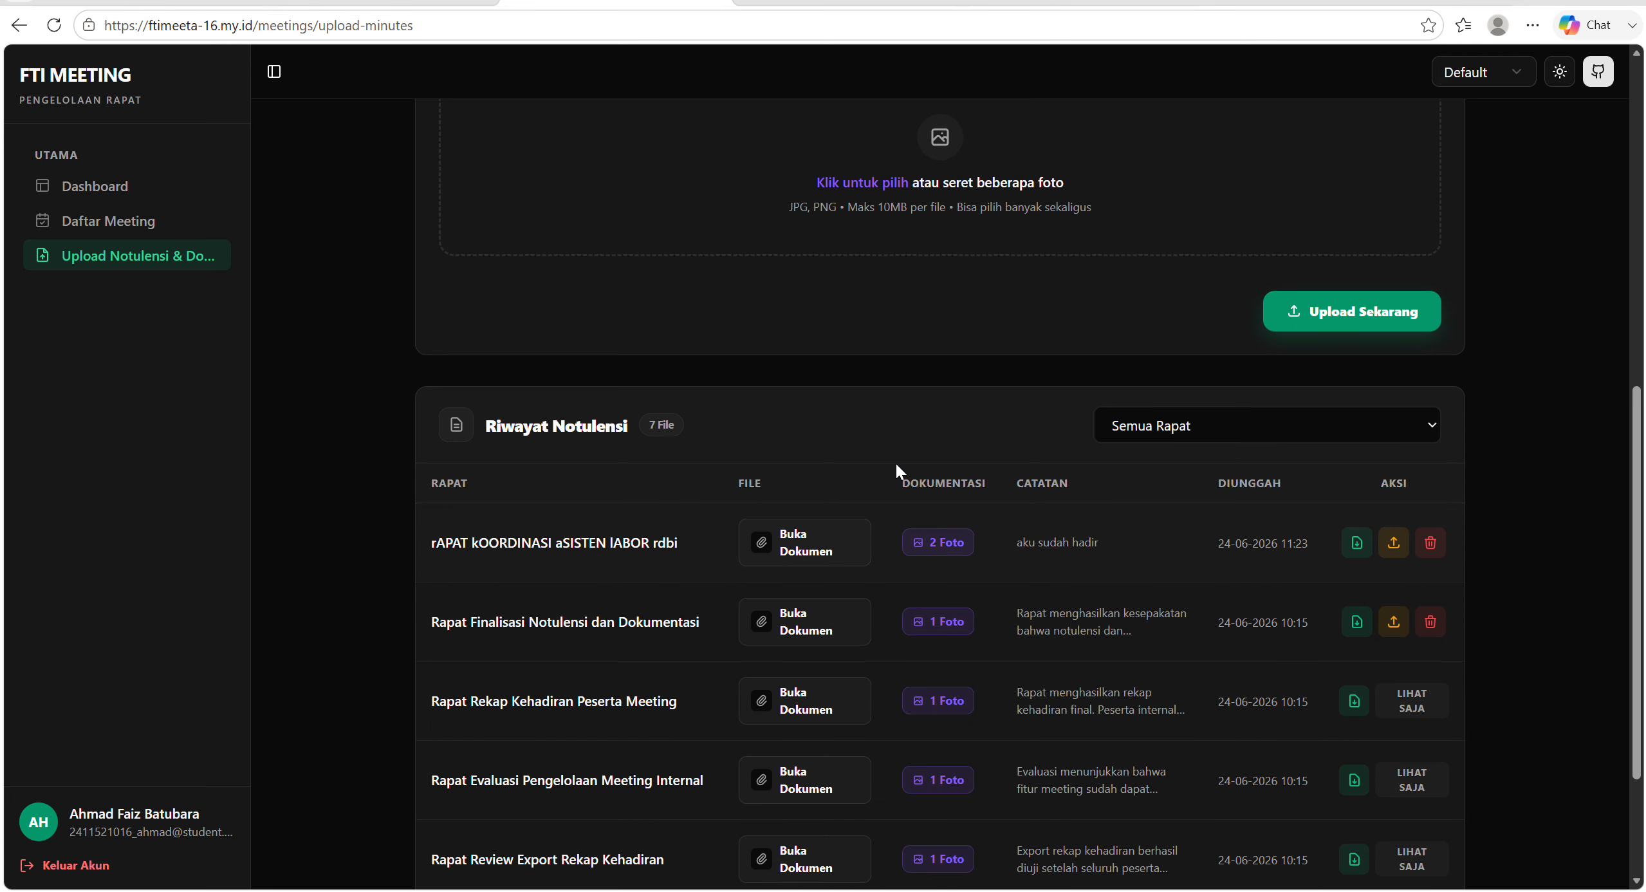
pyautogui.scroll(6, 896, 463)
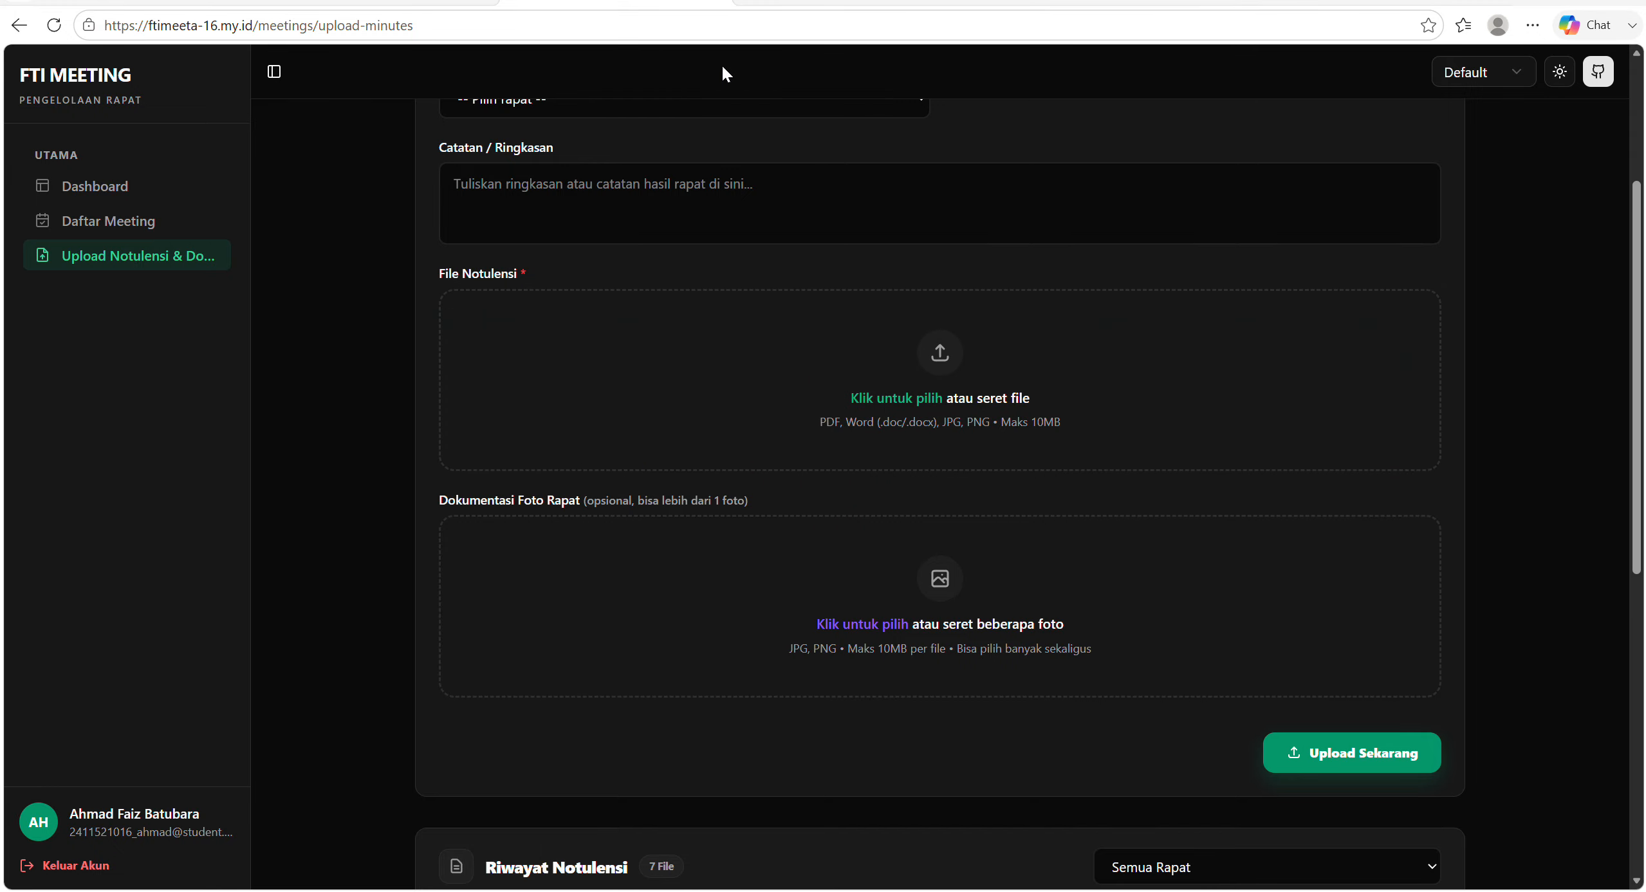
pyautogui.scroll(4, 811, 416)
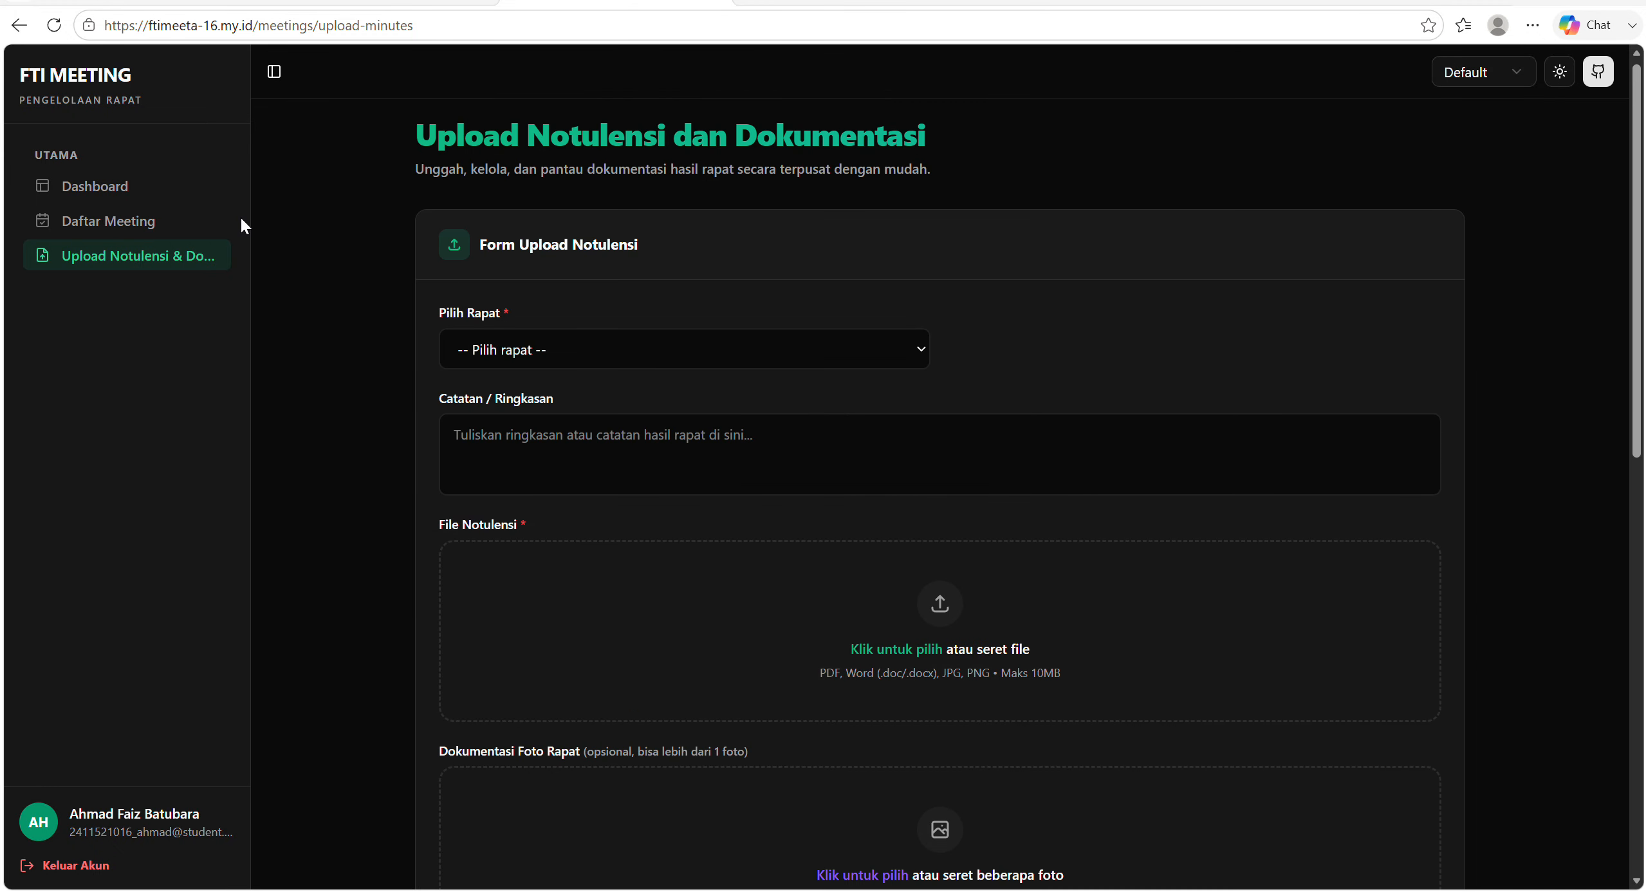
pyautogui.click(203, 222)
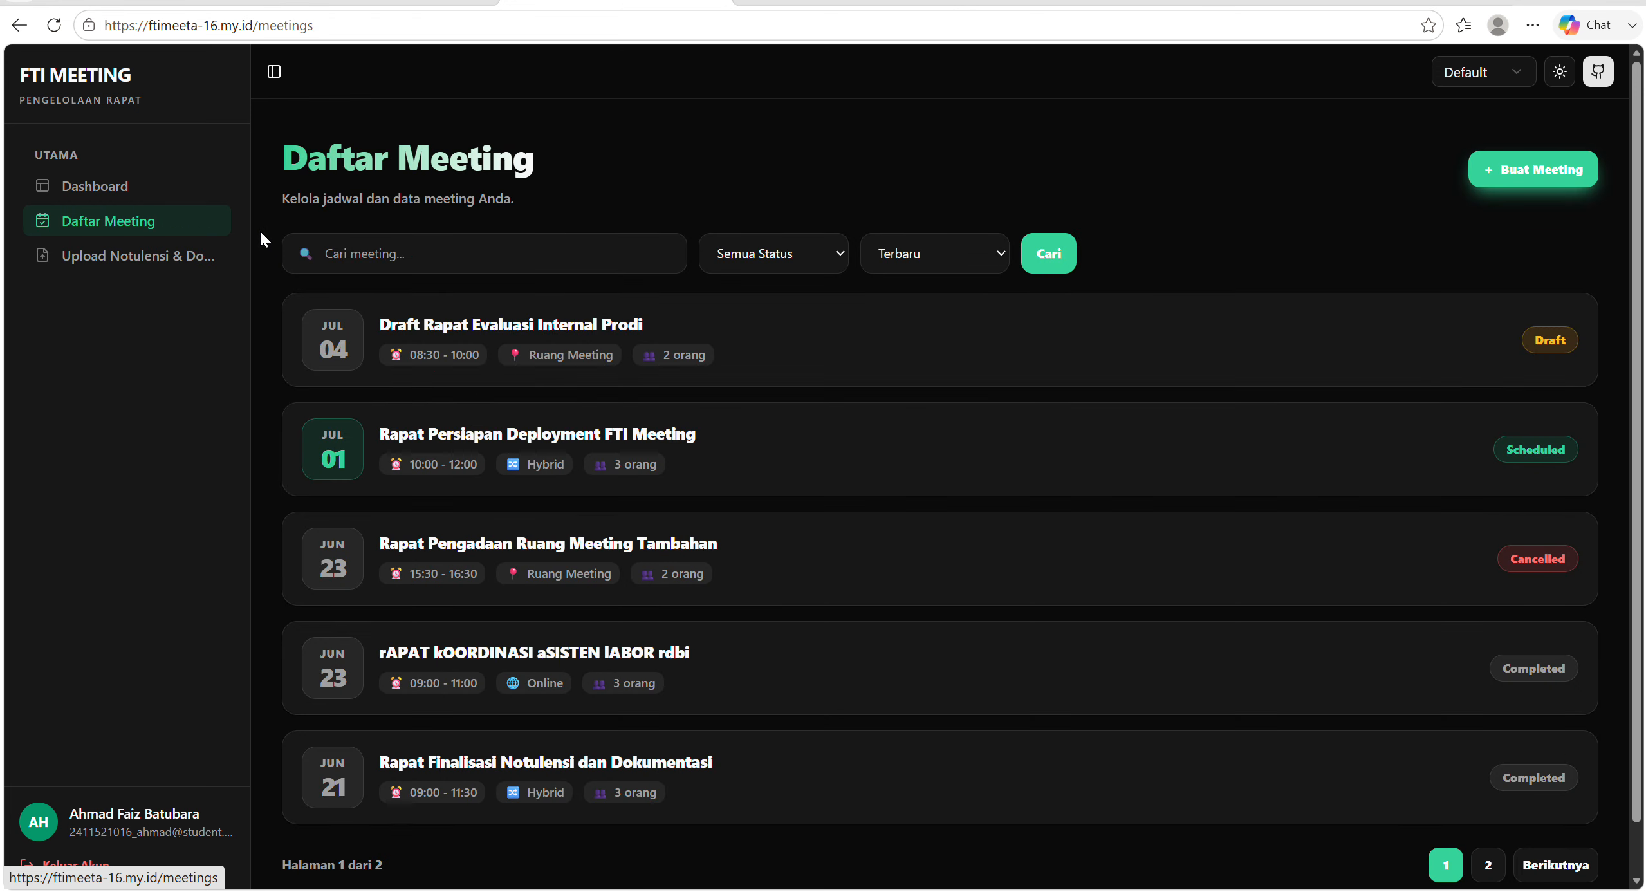
pyautogui.click(677, 636)
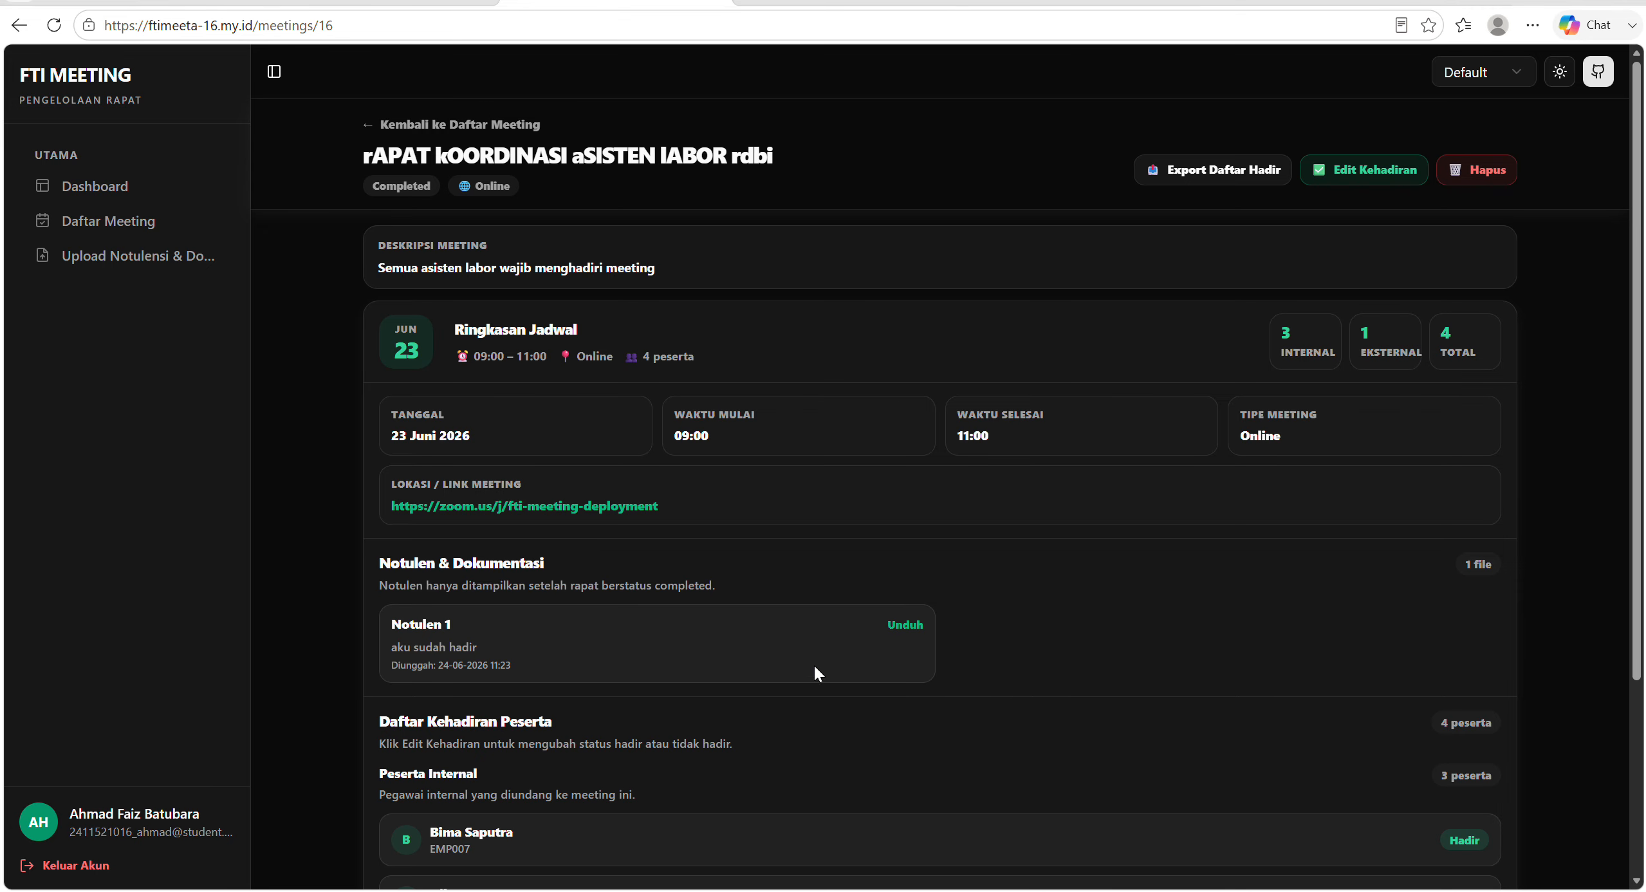
pyautogui.click(912, 628)
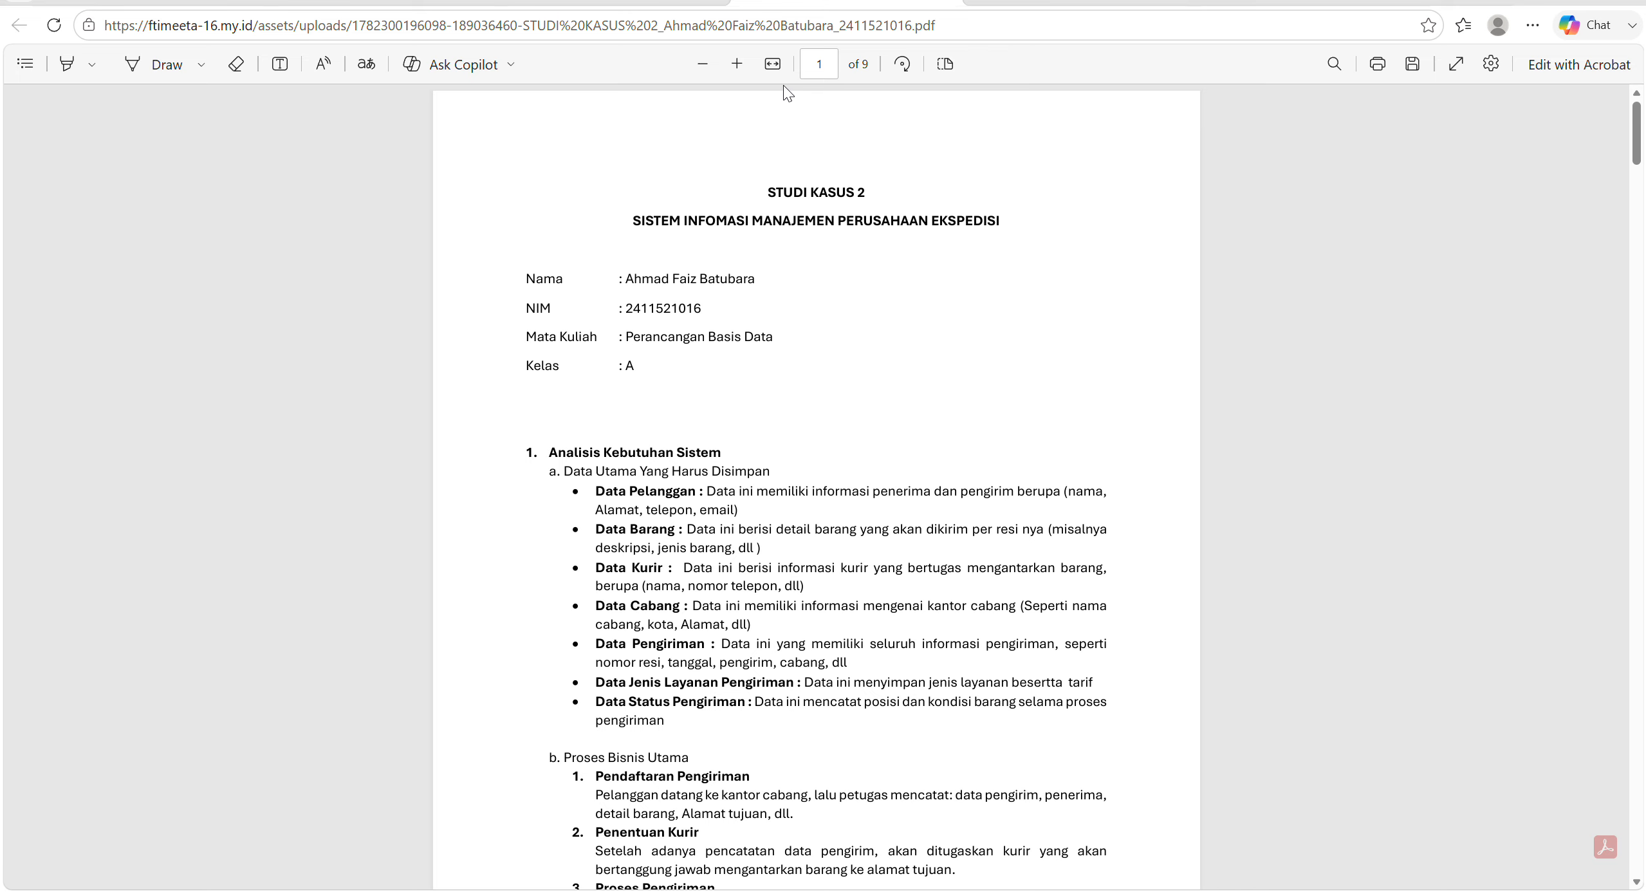
pyautogui.hotkey('alt', 'Left')
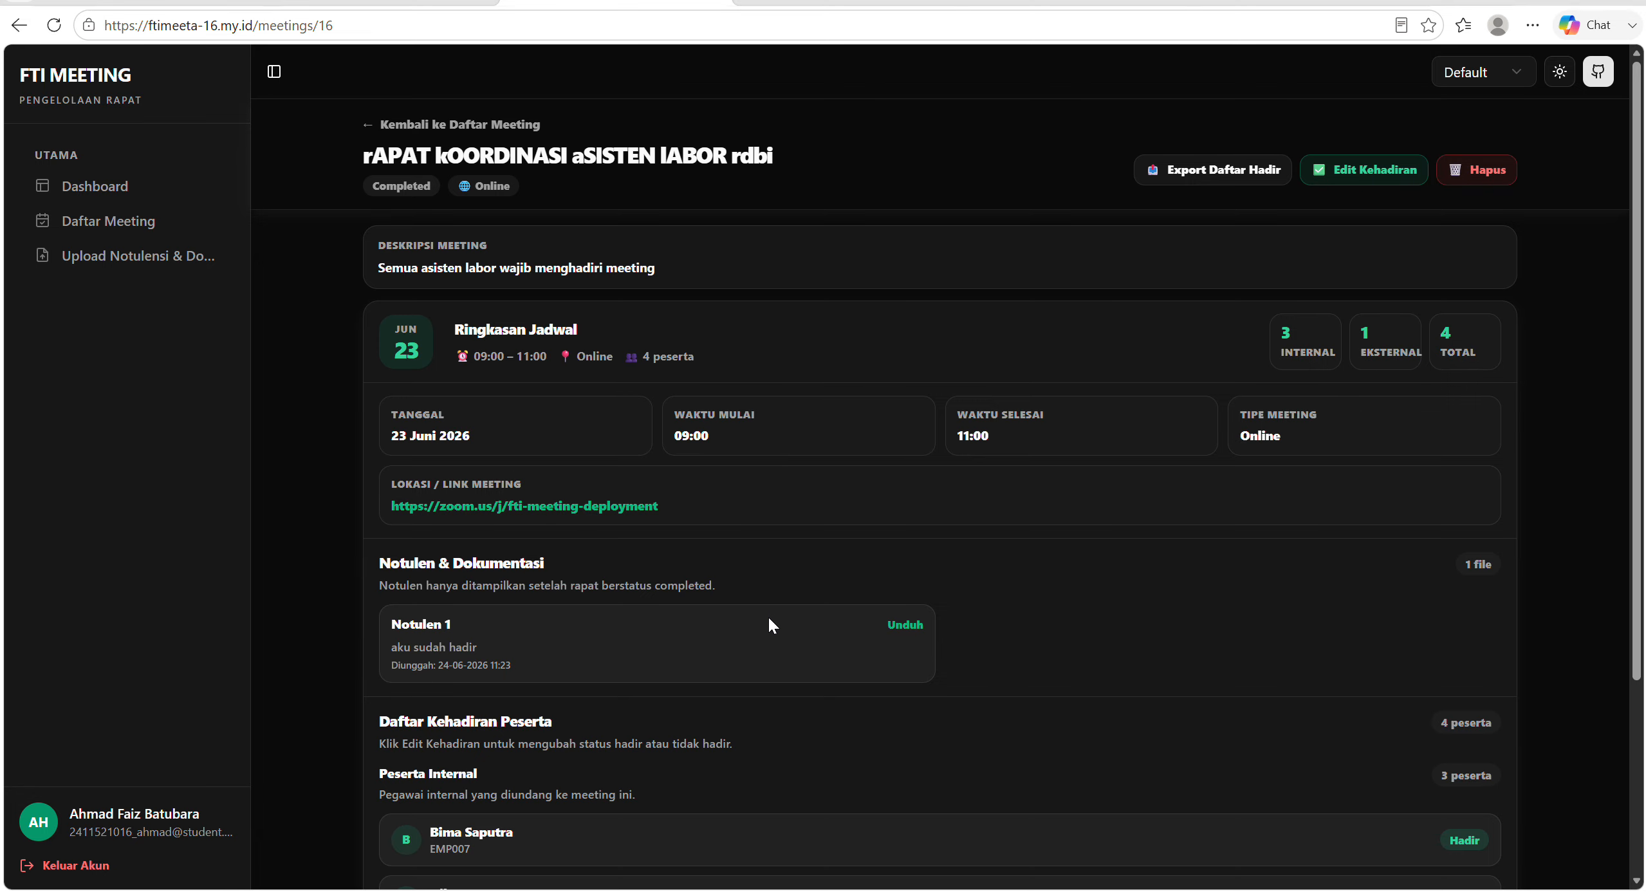
# Log out, sign in with another invited participant's saved username and password, and open that account's meeting list.
pyautogui.click(75, 866)
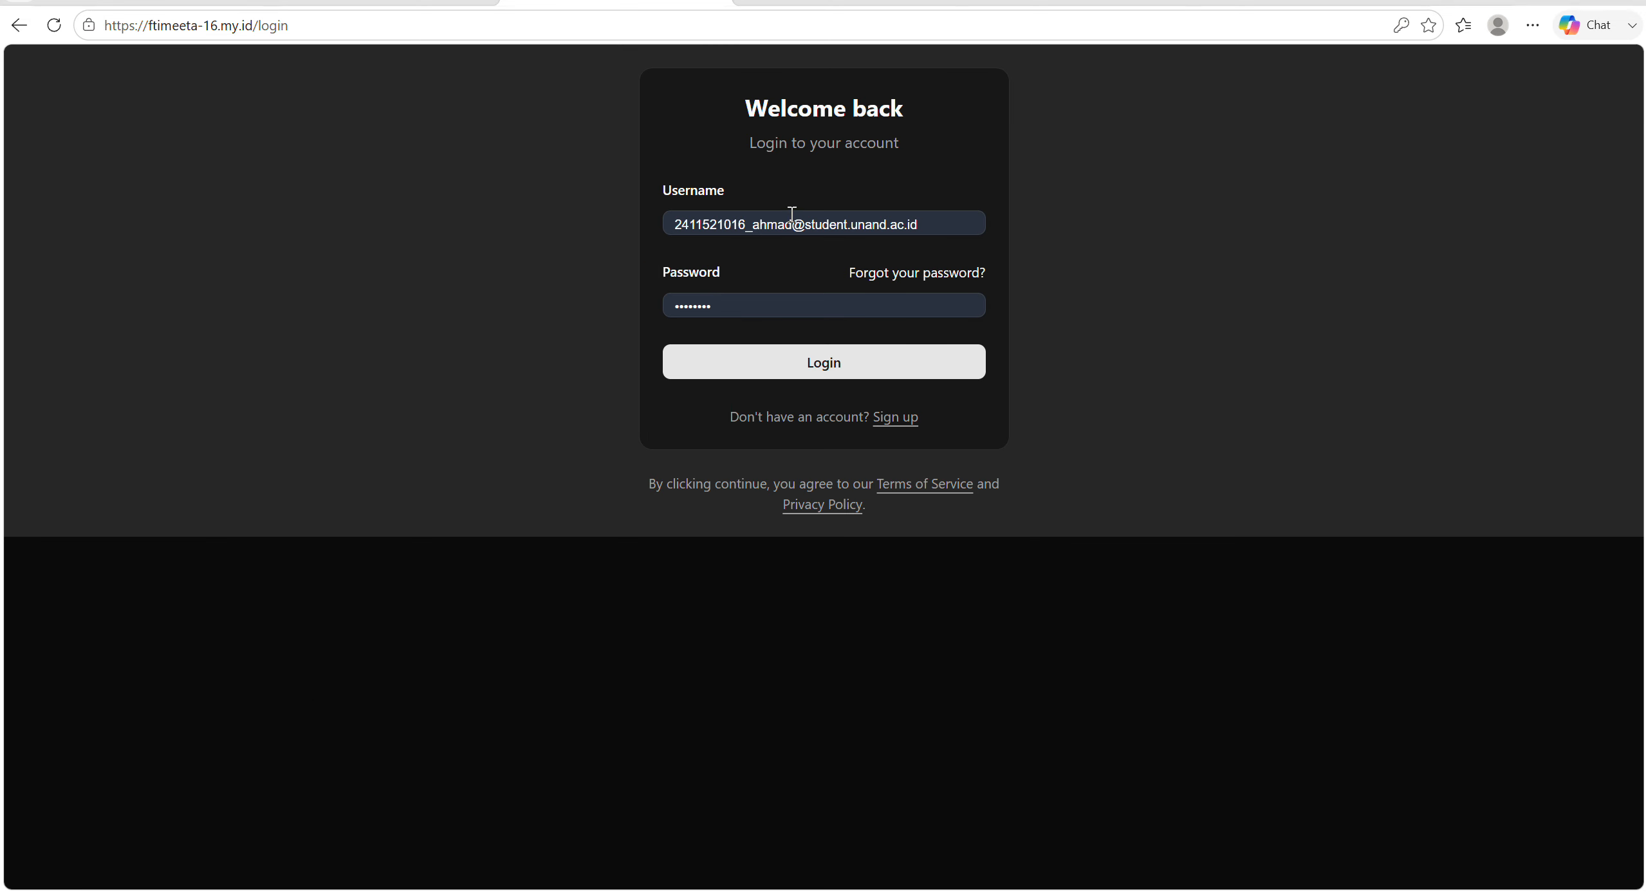
pyautogui.click(792, 216)
pyautogui.click(805, 369)
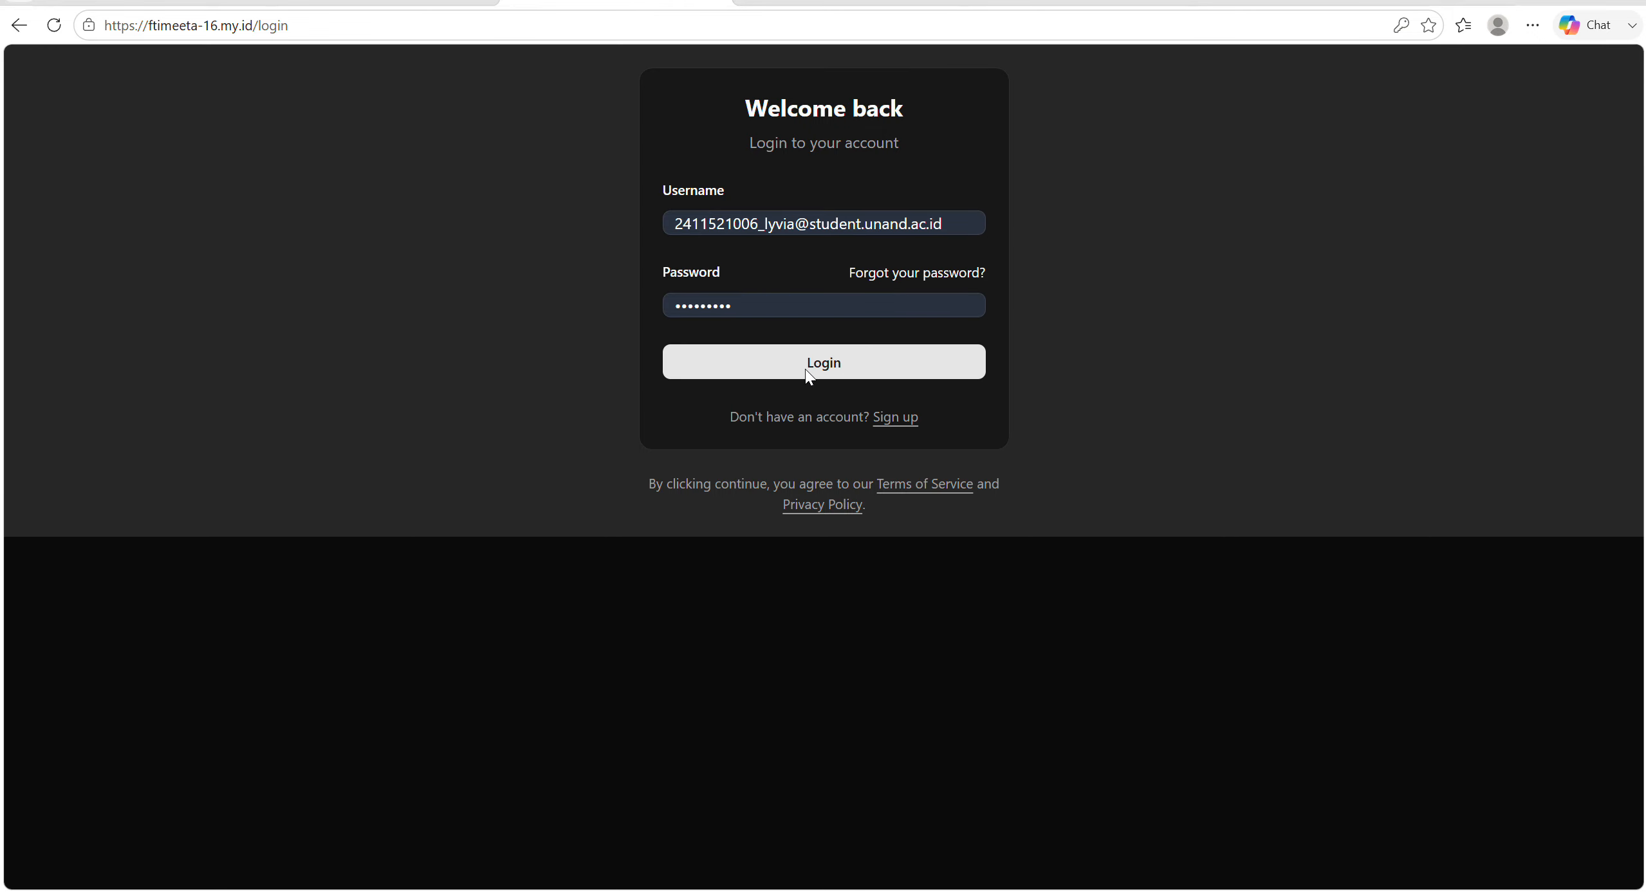
pyautogui.click(805, 369)
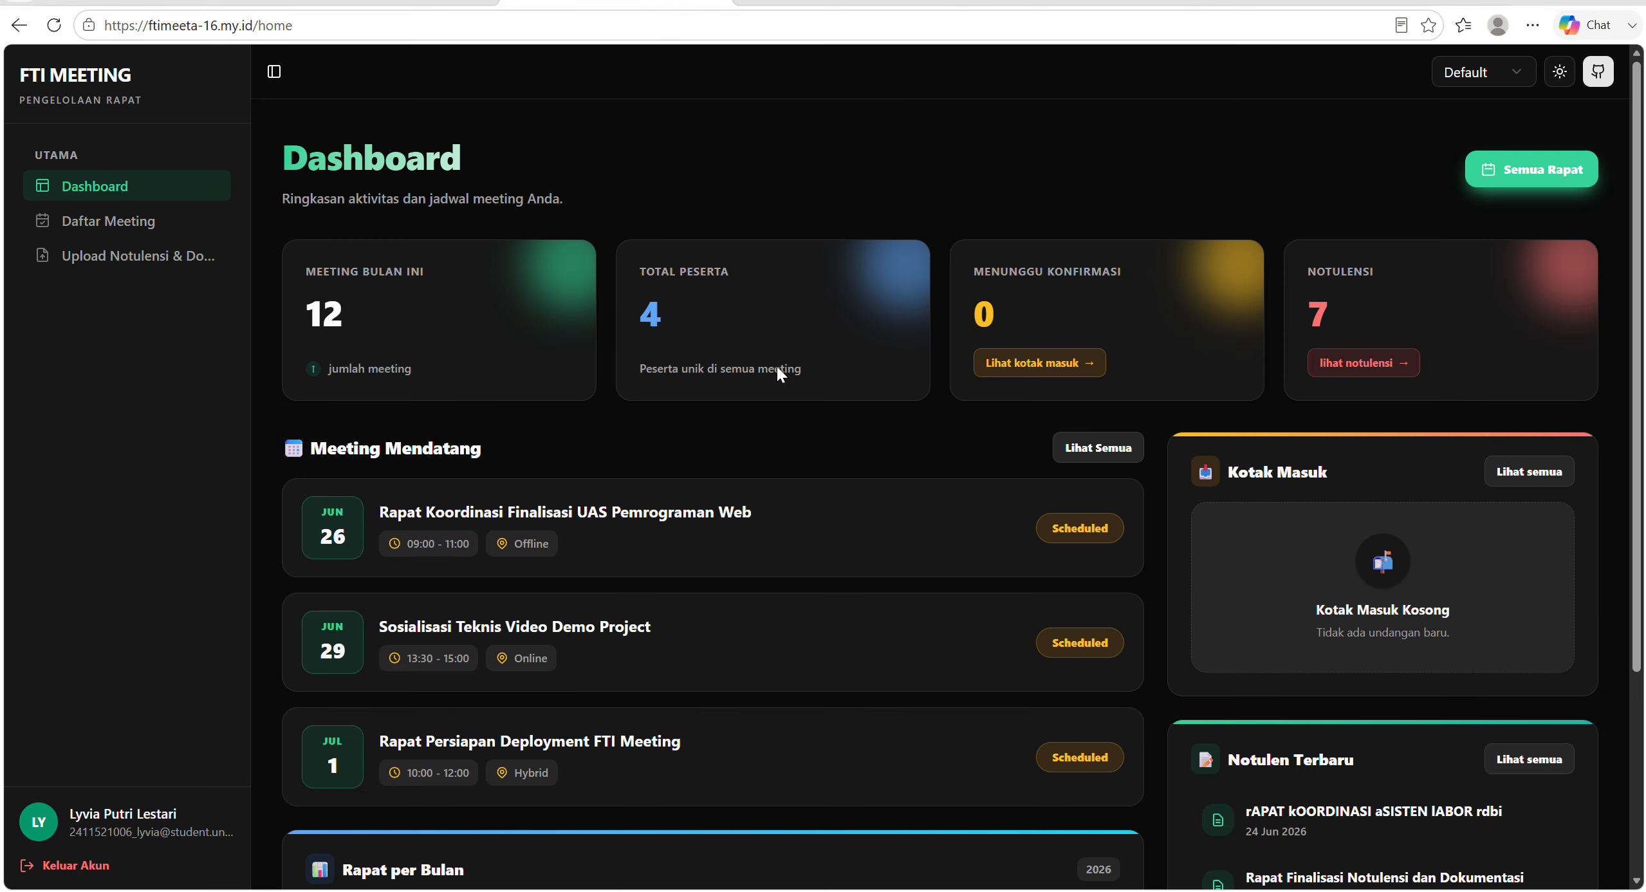
pyautogui.click(136, 219)
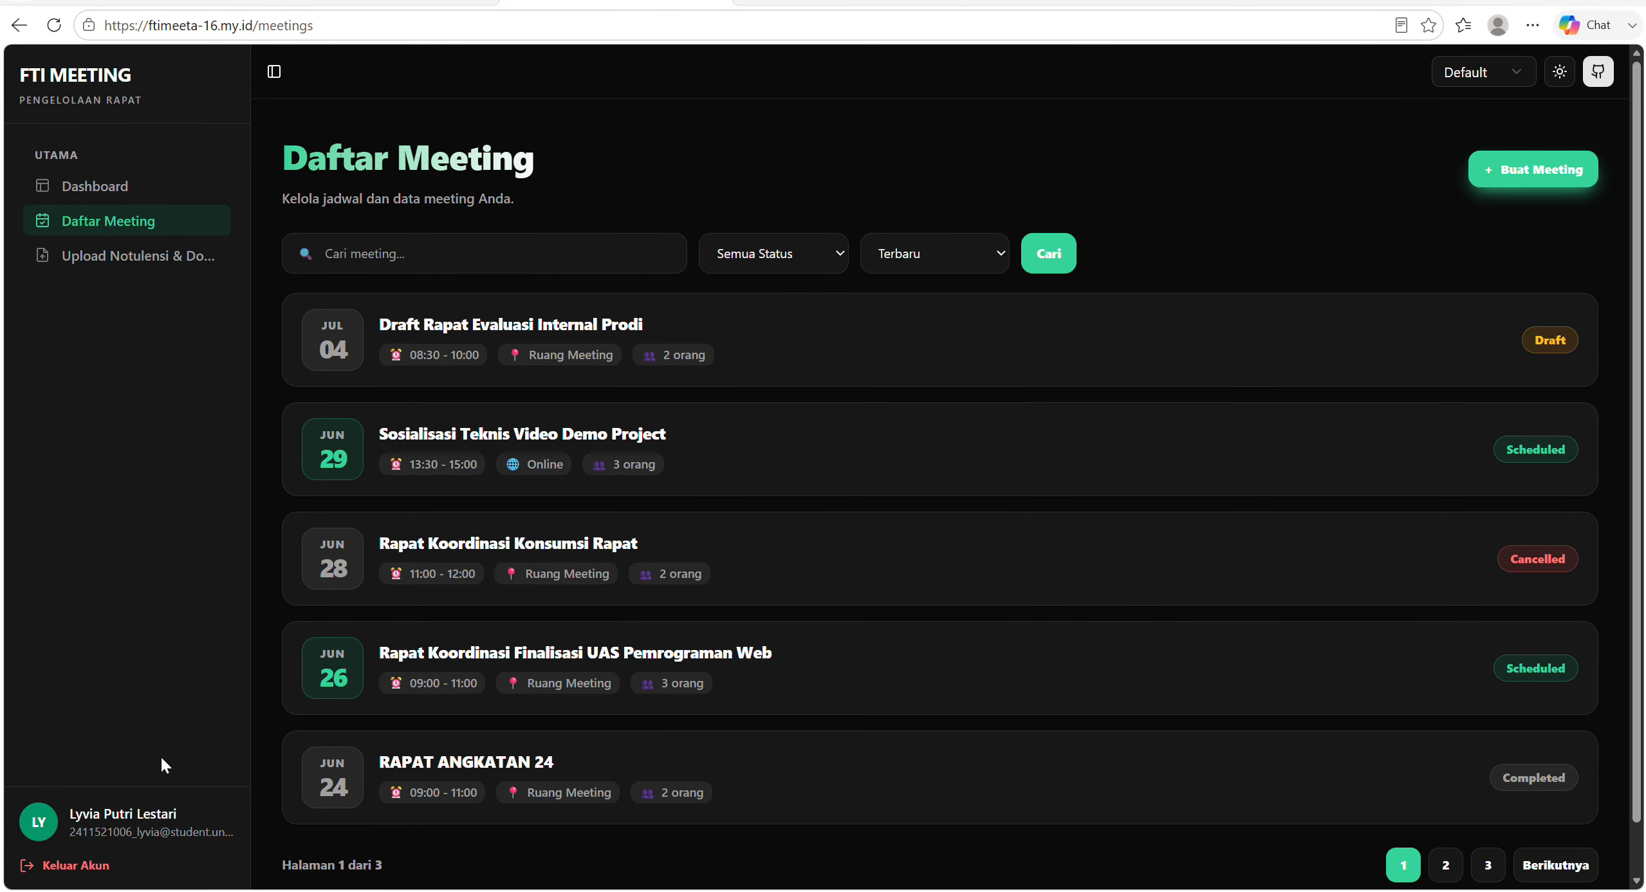
# Sign in with a further internal participant's username and password and show the meetings listed for that account.
pyautogui.click(724, 9)
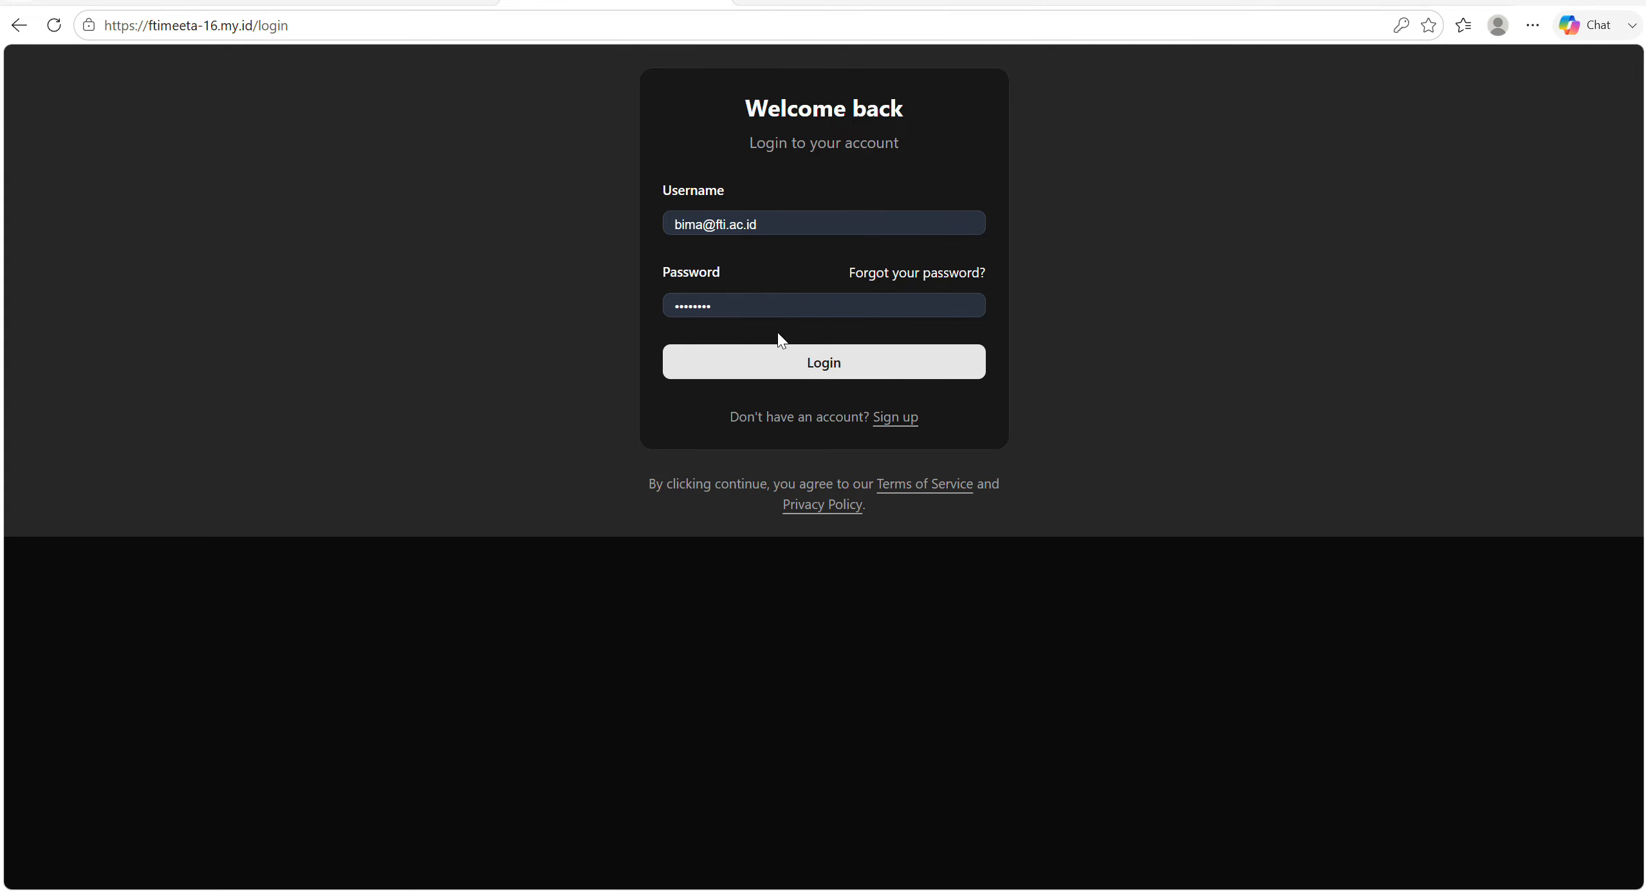
pyautogui.click(780, 354)
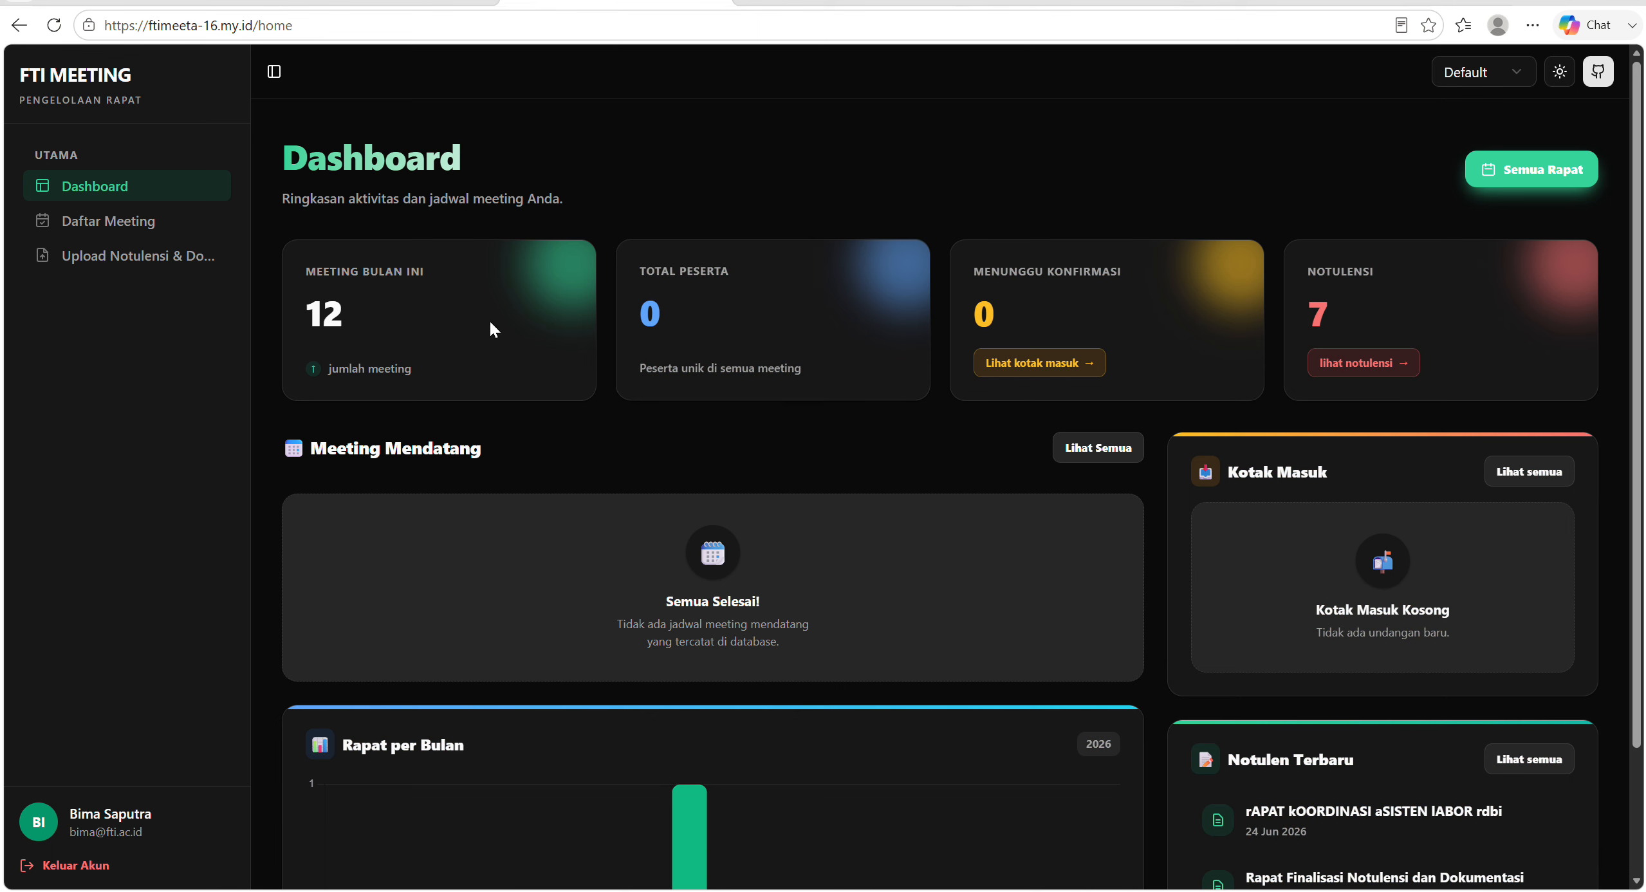
pyautogui.click(154, 222)
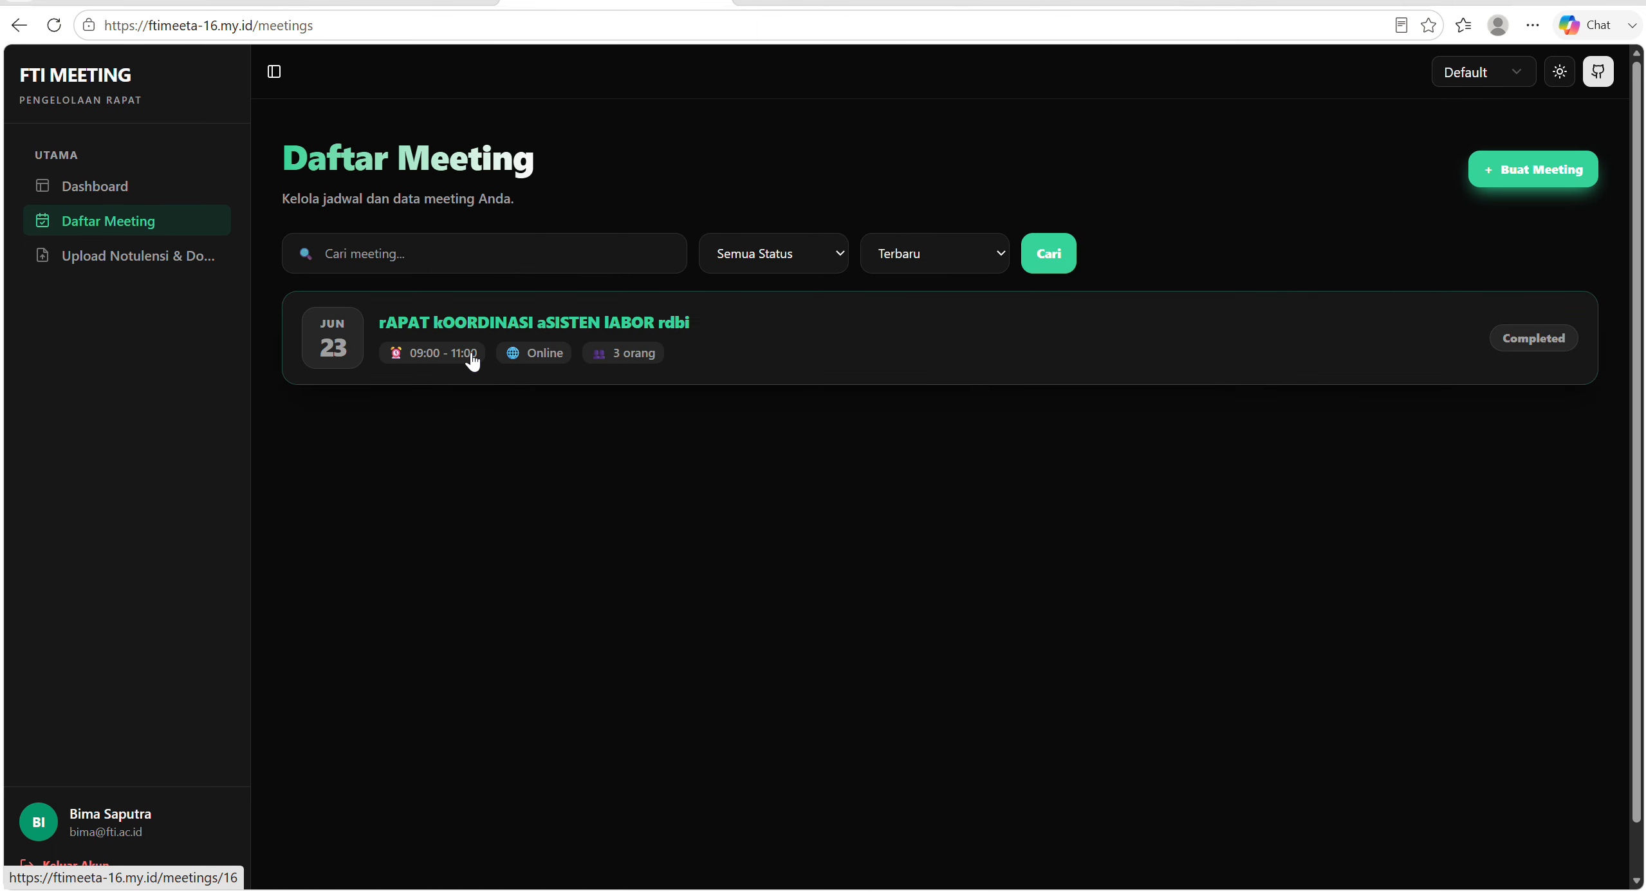
# View the rAPAT kOORDINASI aSISTEN lABOR rdbi meeting's details and the dashboard overview from this participant's account.
pyautogui.click(472, 359)
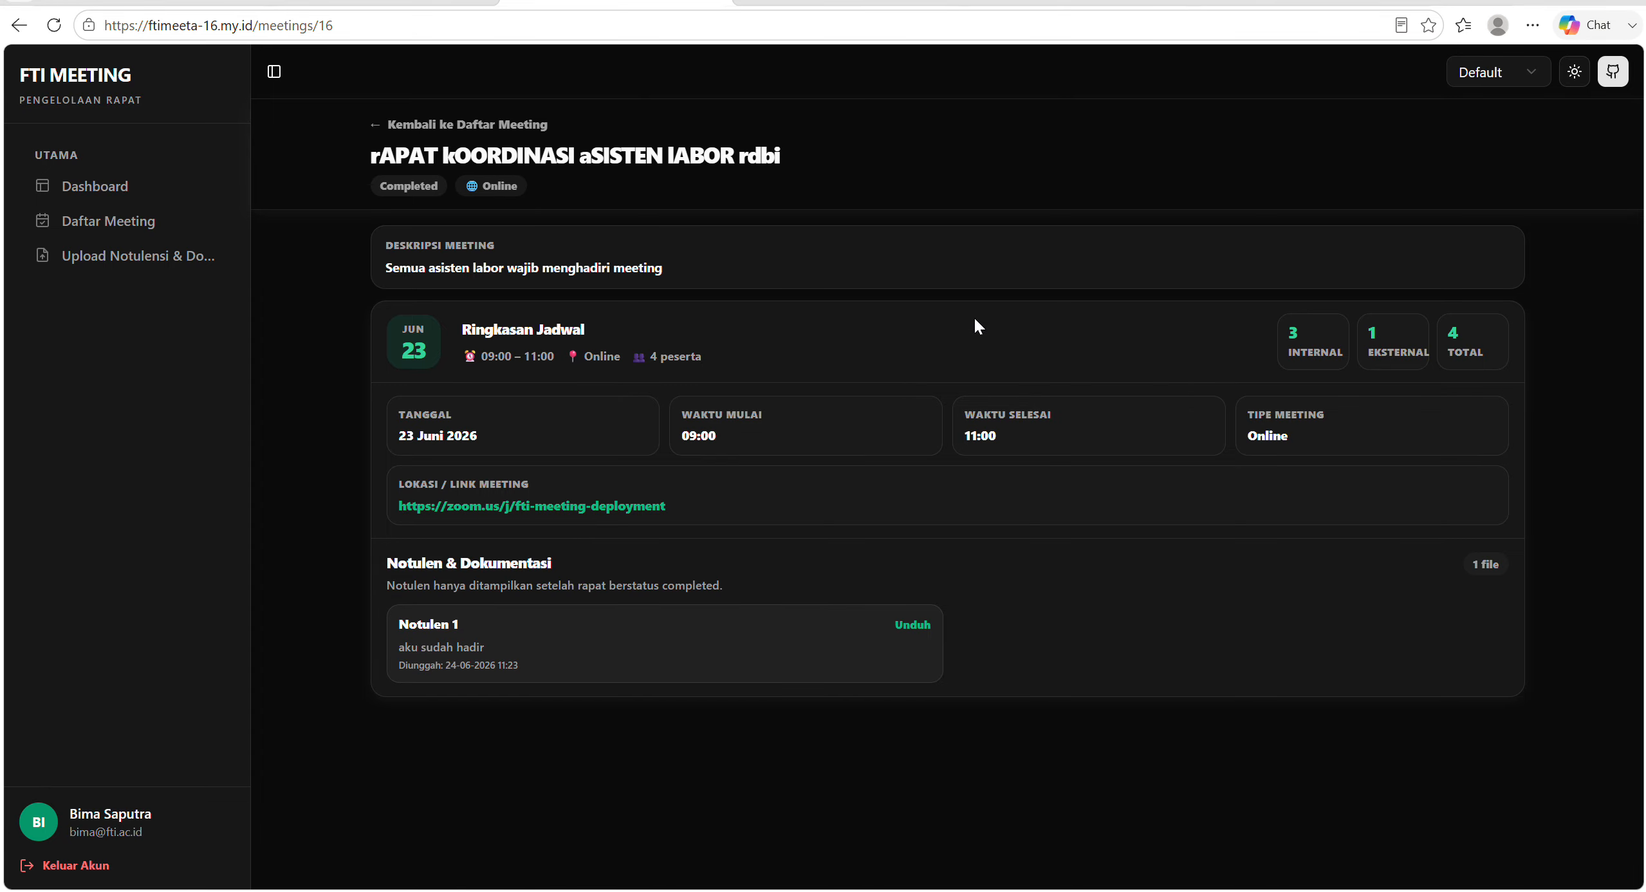
pyautogui.click(123, 184)
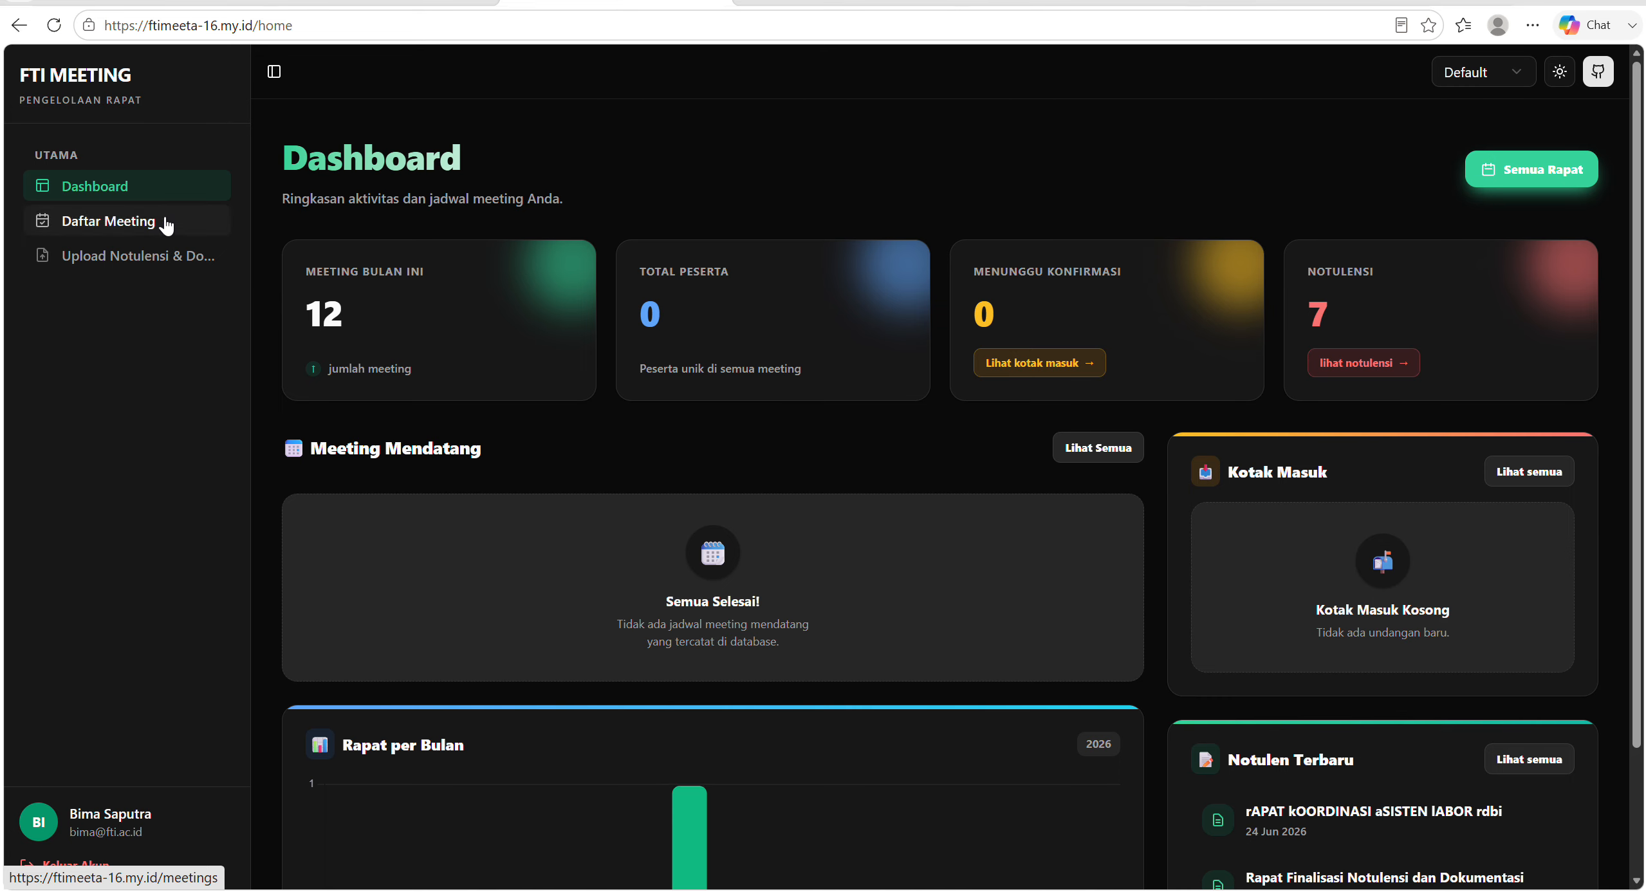
pyautogui.scroll(-3, 926, 431)
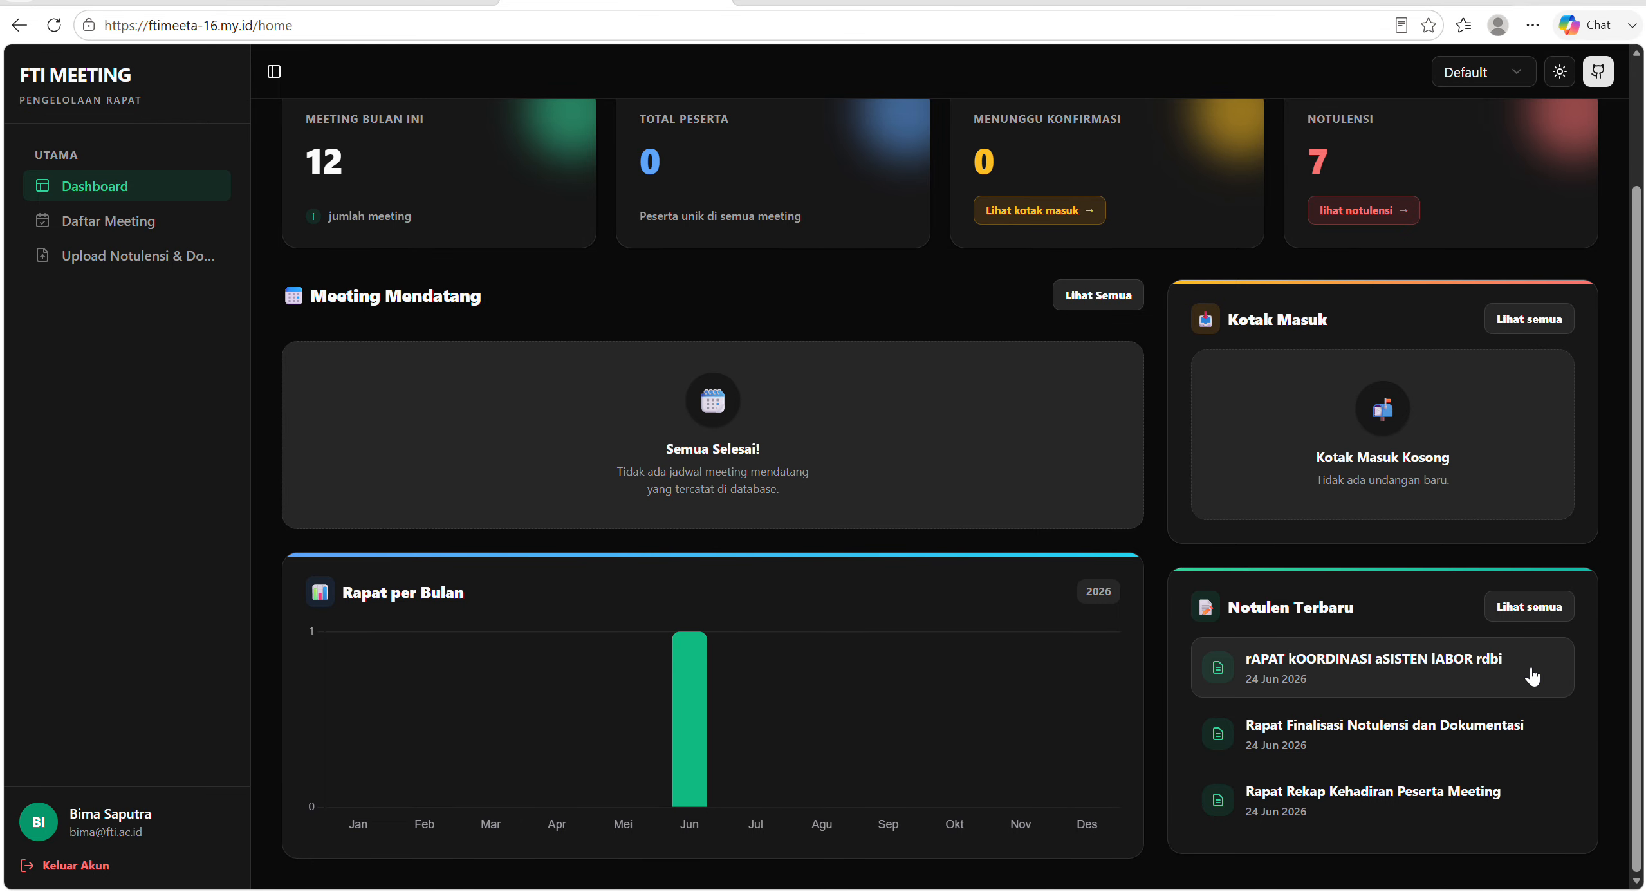
# Open the full minutes page from the latest minutes, export the rAPAT kOORDINASI aSISTEN lABOR rdbi minutes and read through the PDF.
pyautogui.click(1543, 612)
pyautogui.scroll(-1, 1544, 611)
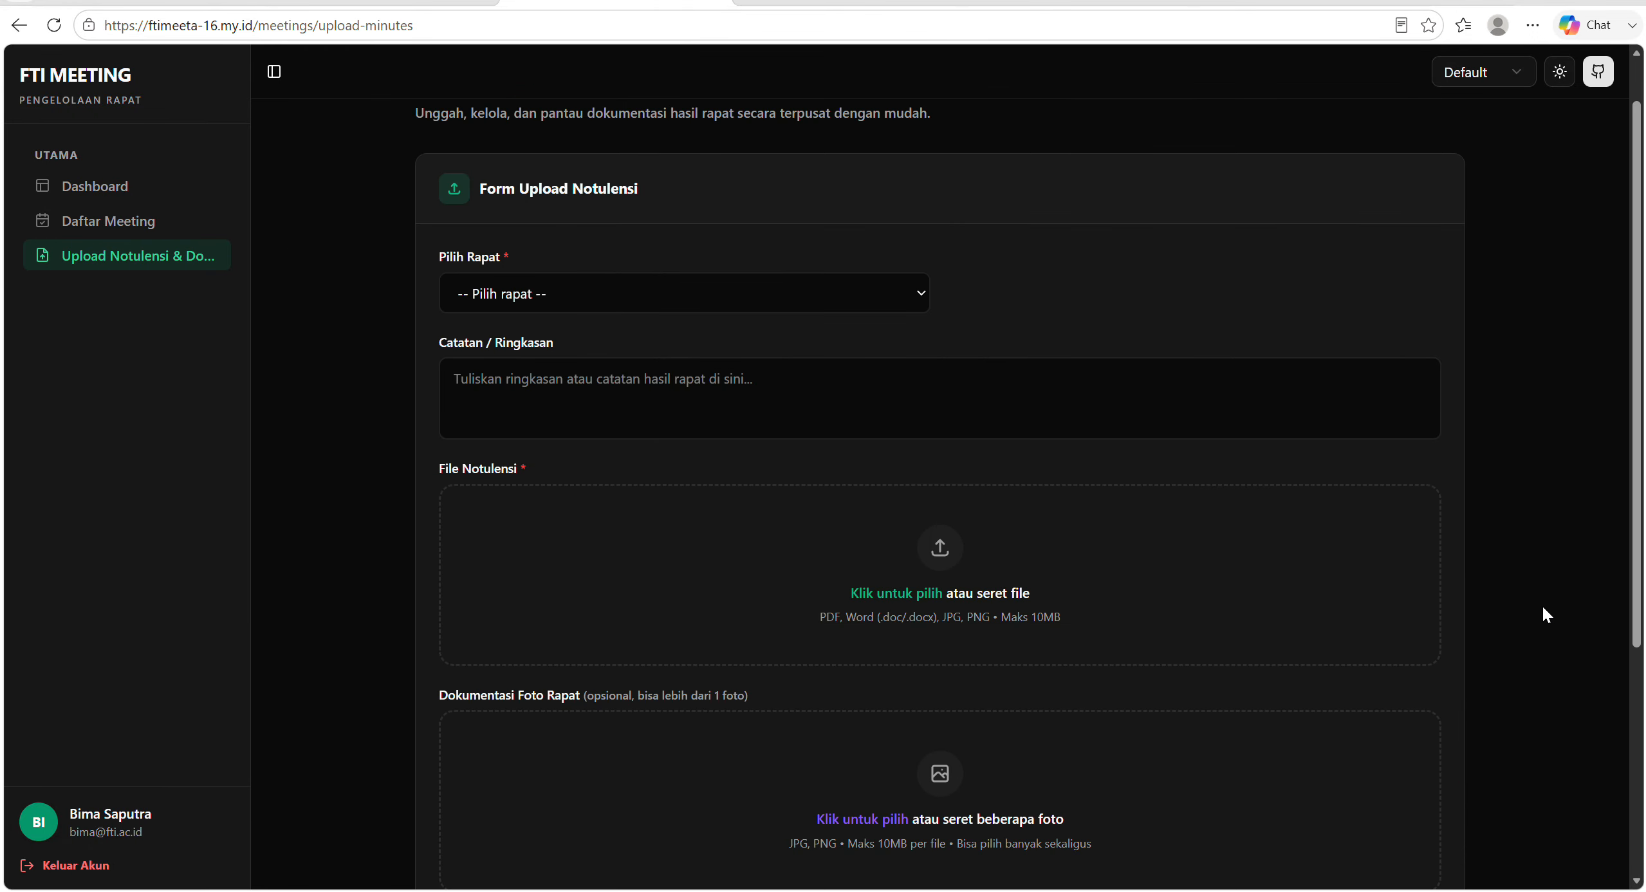
pyautogui.scroll(-4, 1545, 612)
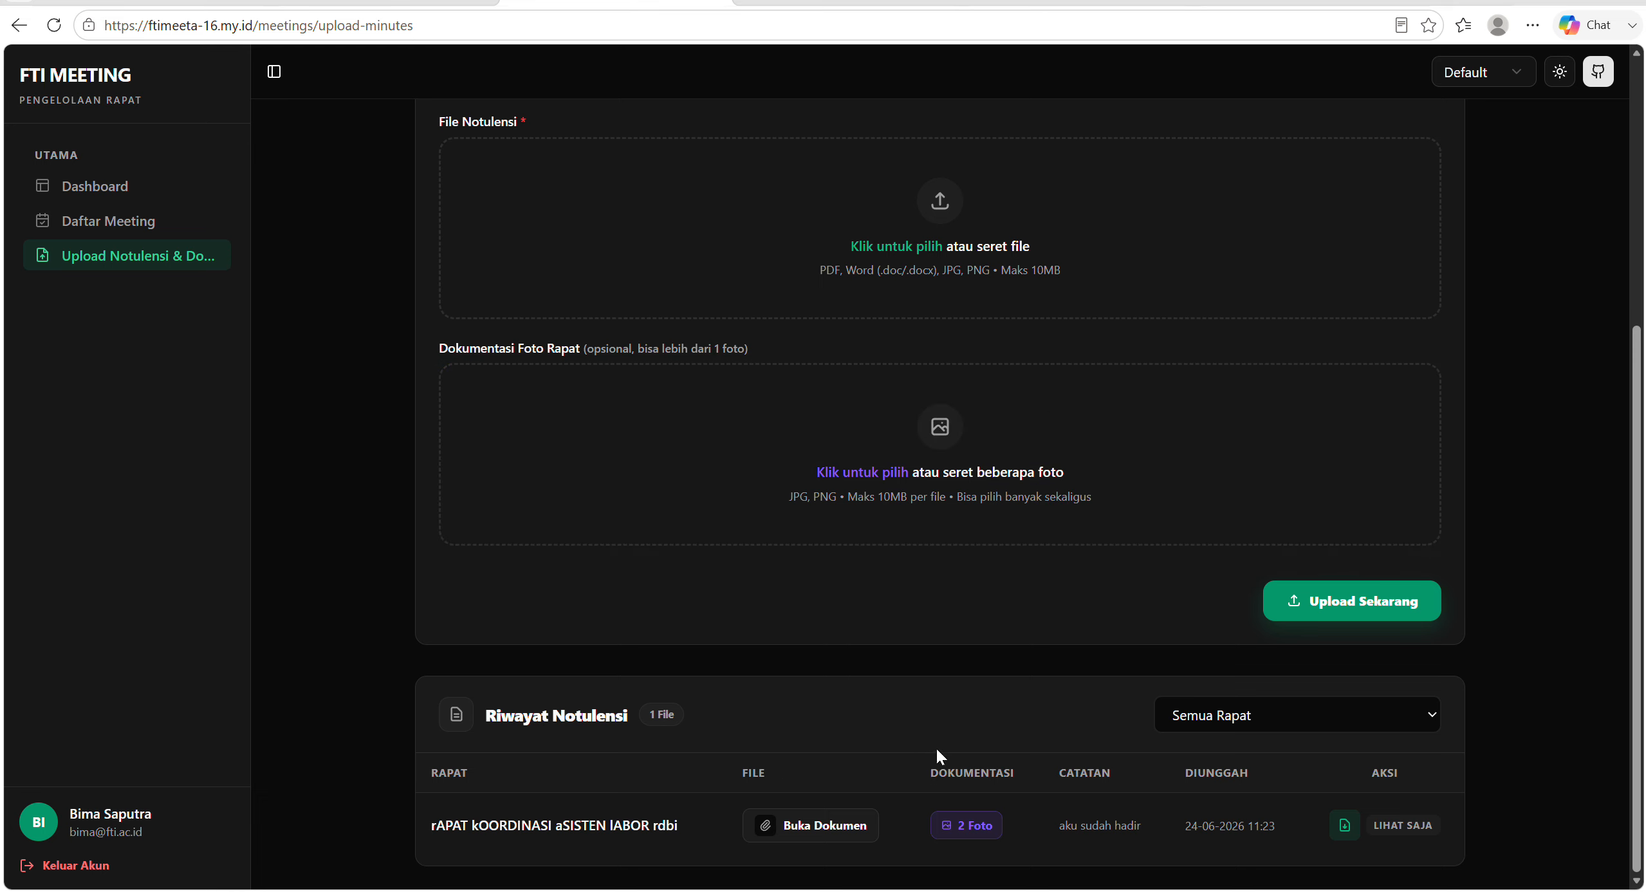
pyautogui.click(1346, 827)
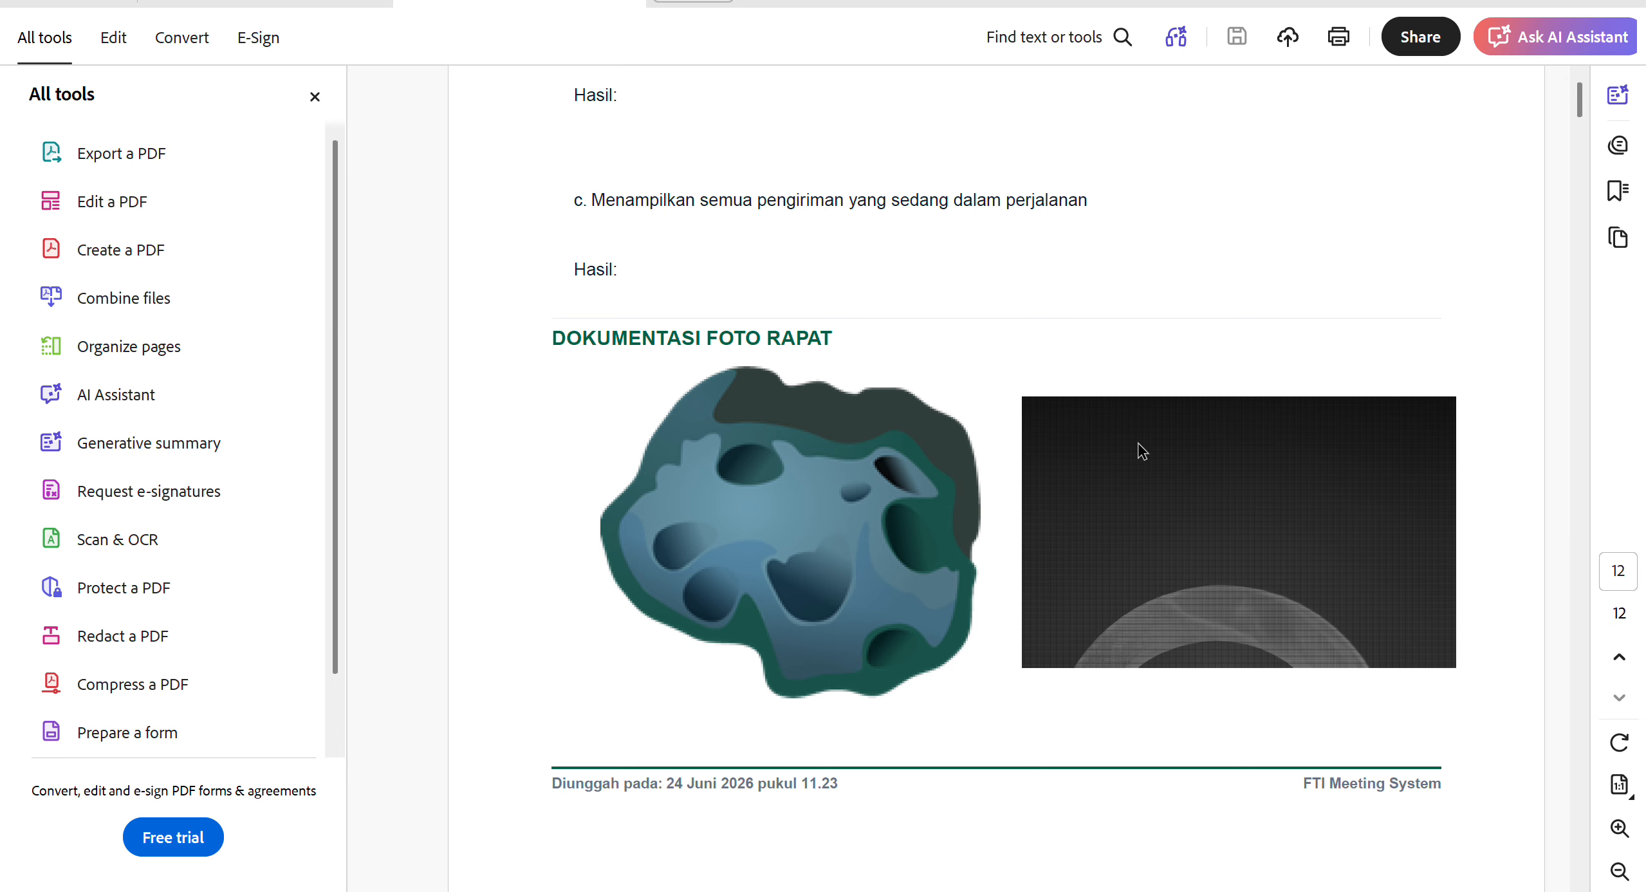
pyautogui.scroll(-15, 1139, 444)
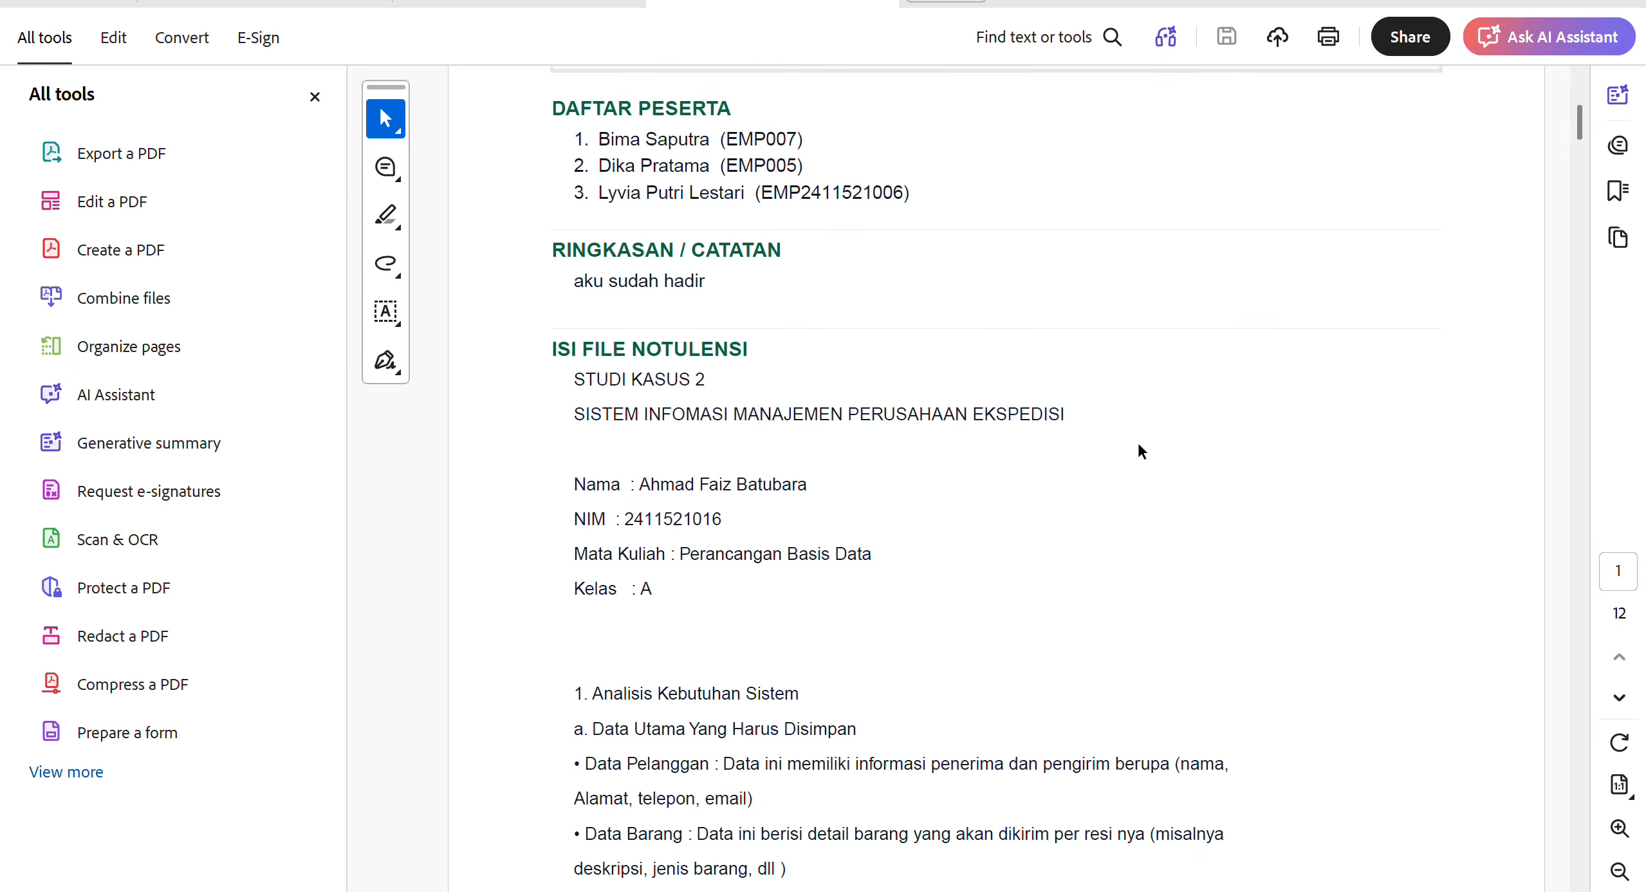
pyautogui.scroll(-10, 1138, 444)
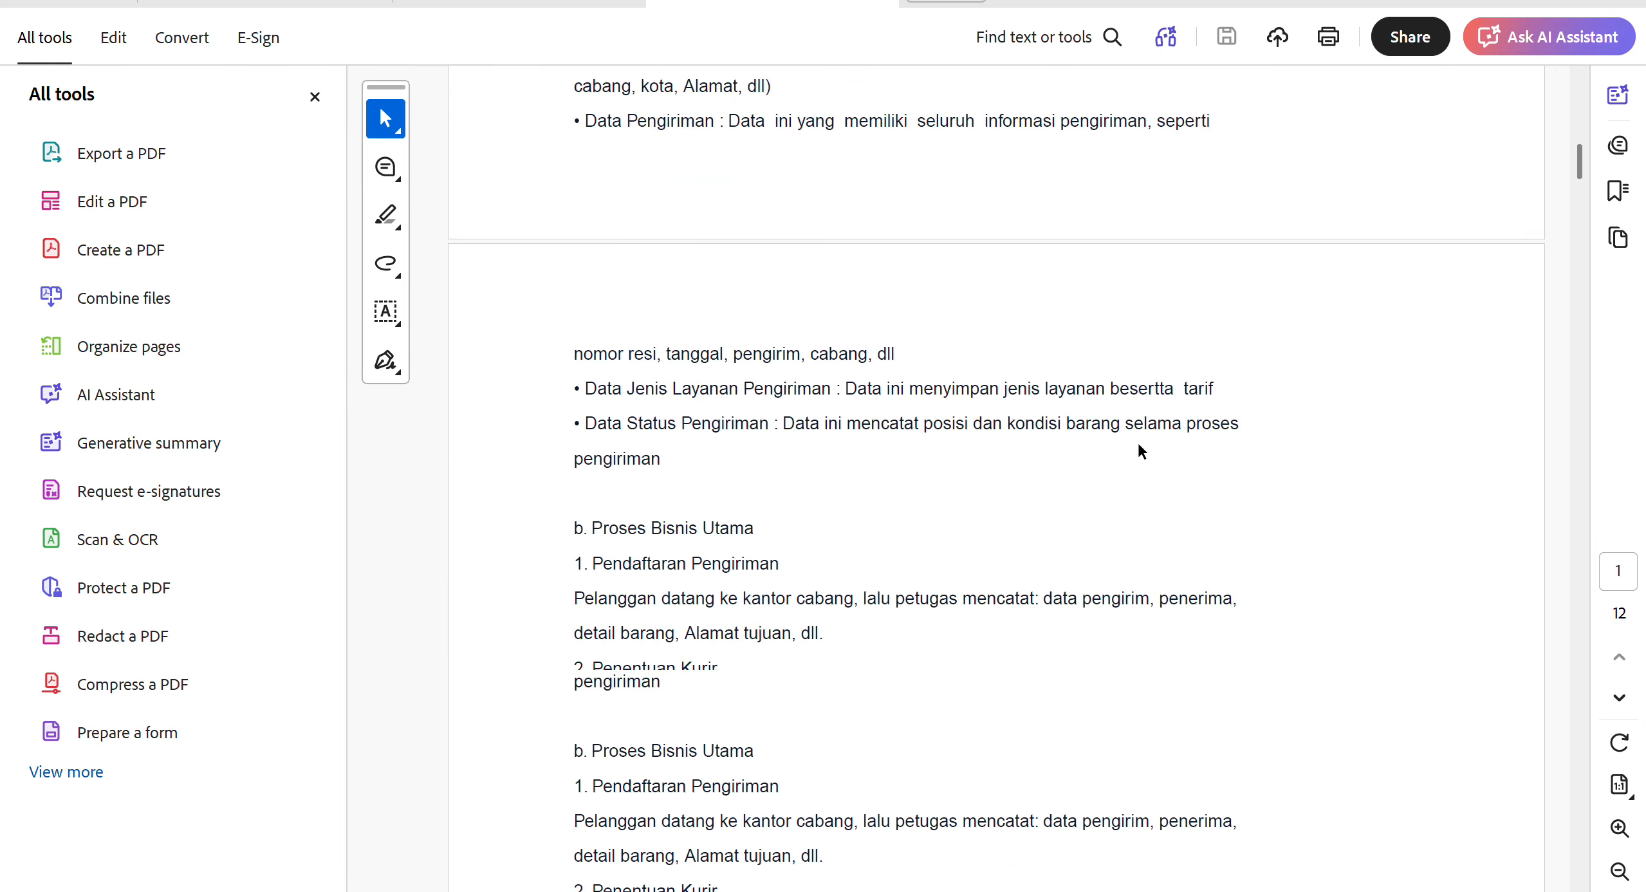
pyautogui.scroll(-10, 1138, 444)
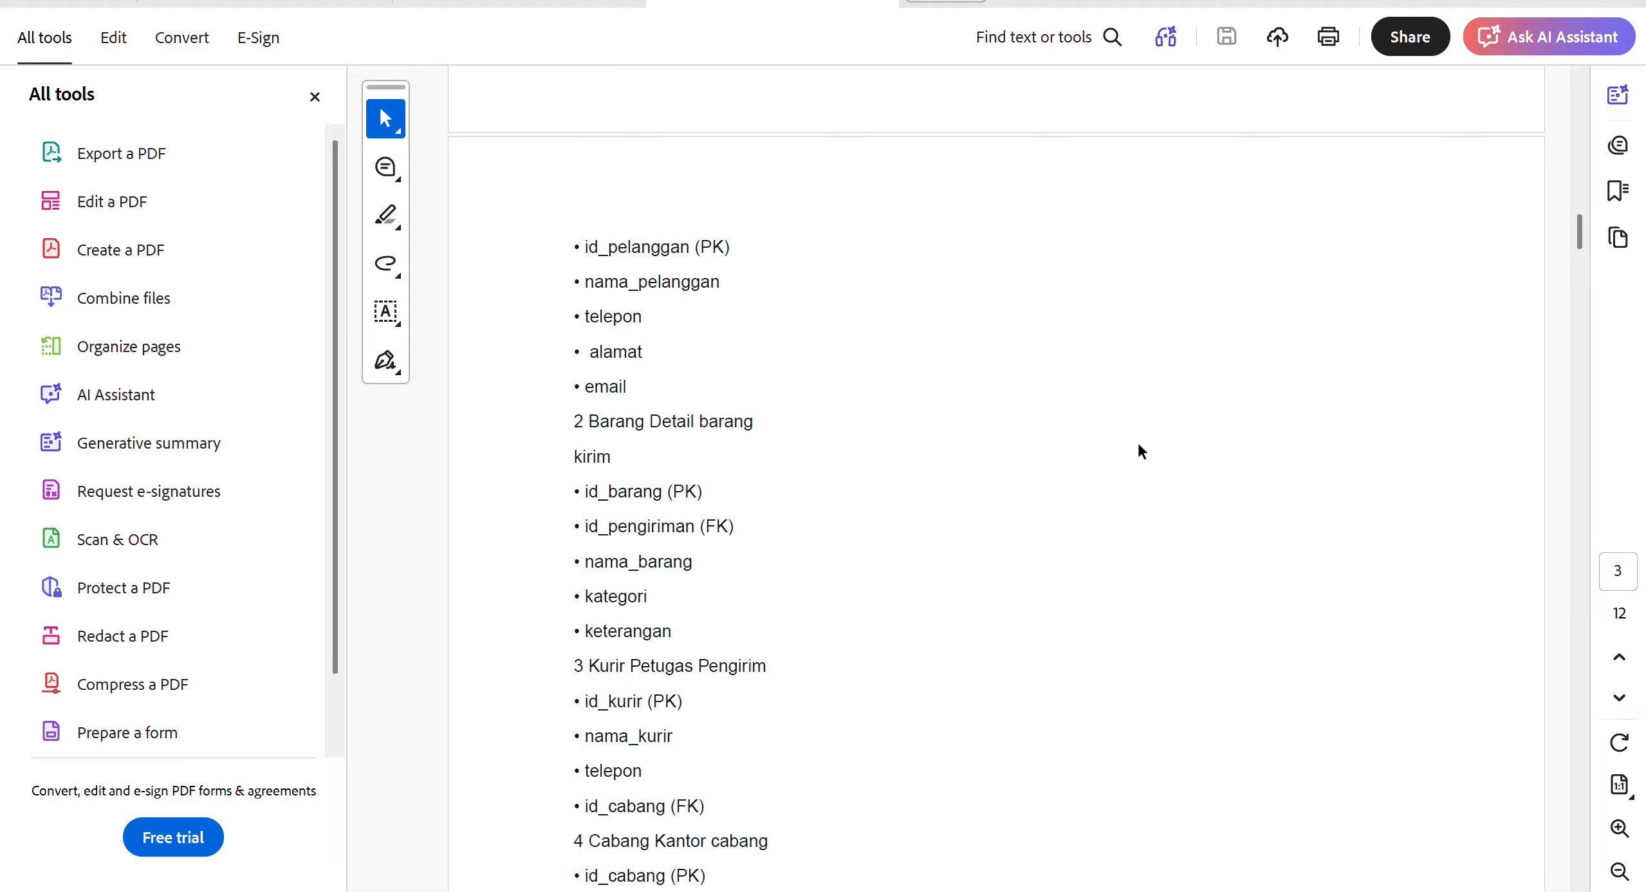
# Switch back to FTI Meeting, log out, sign in with the host's saved username and password, and open the meeting list.
pyautogui.hotkey('alt', 'Tab')
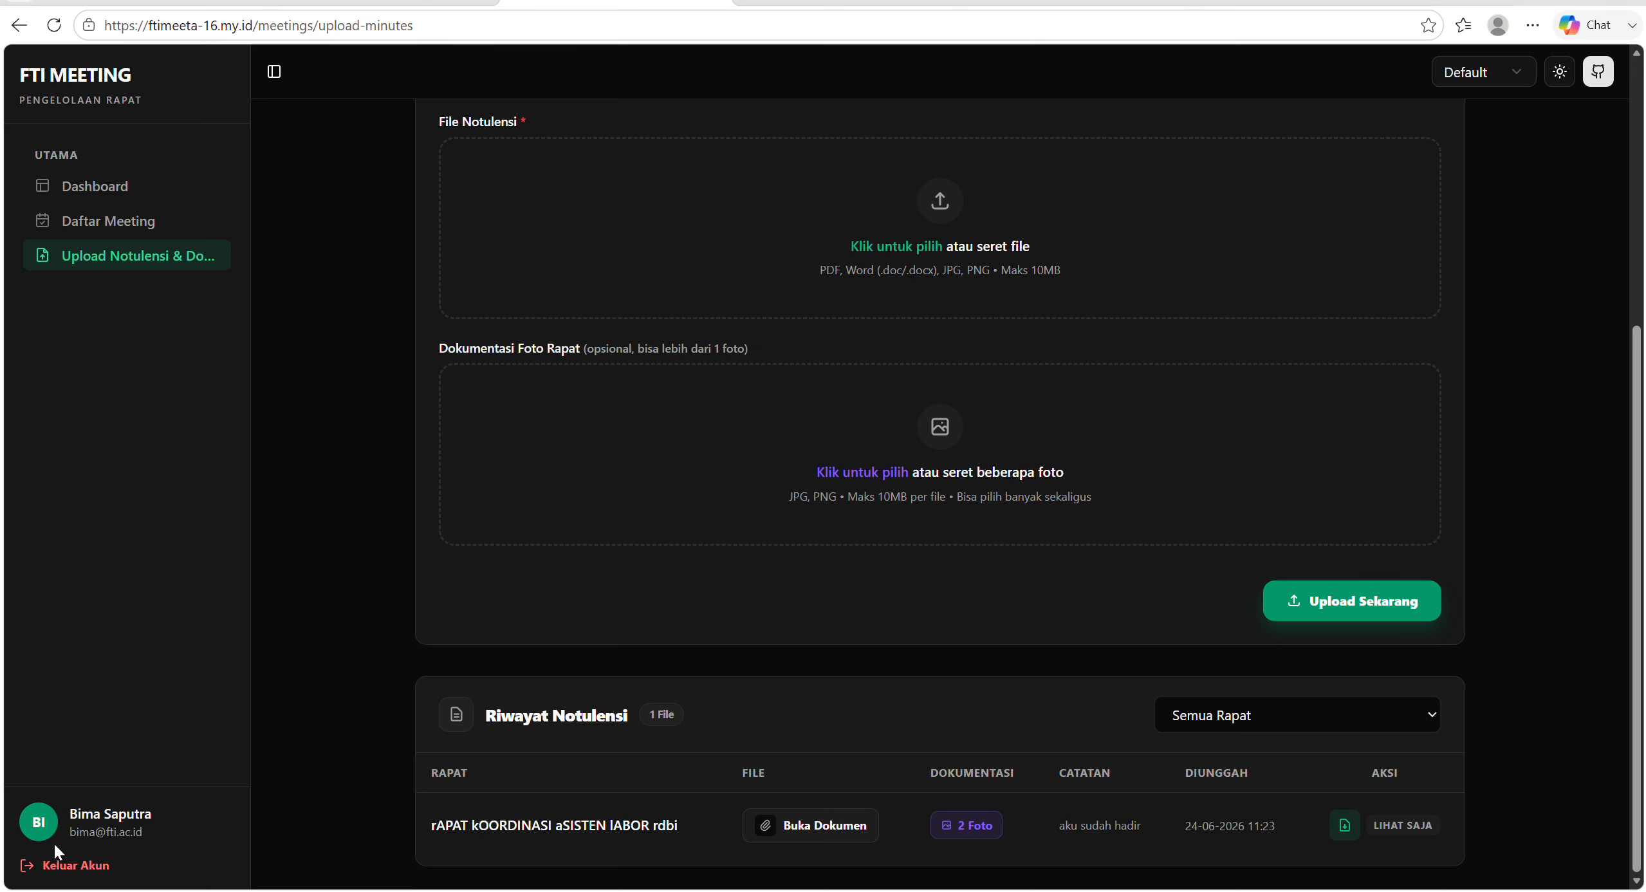
pyautogui.click(62, 866)
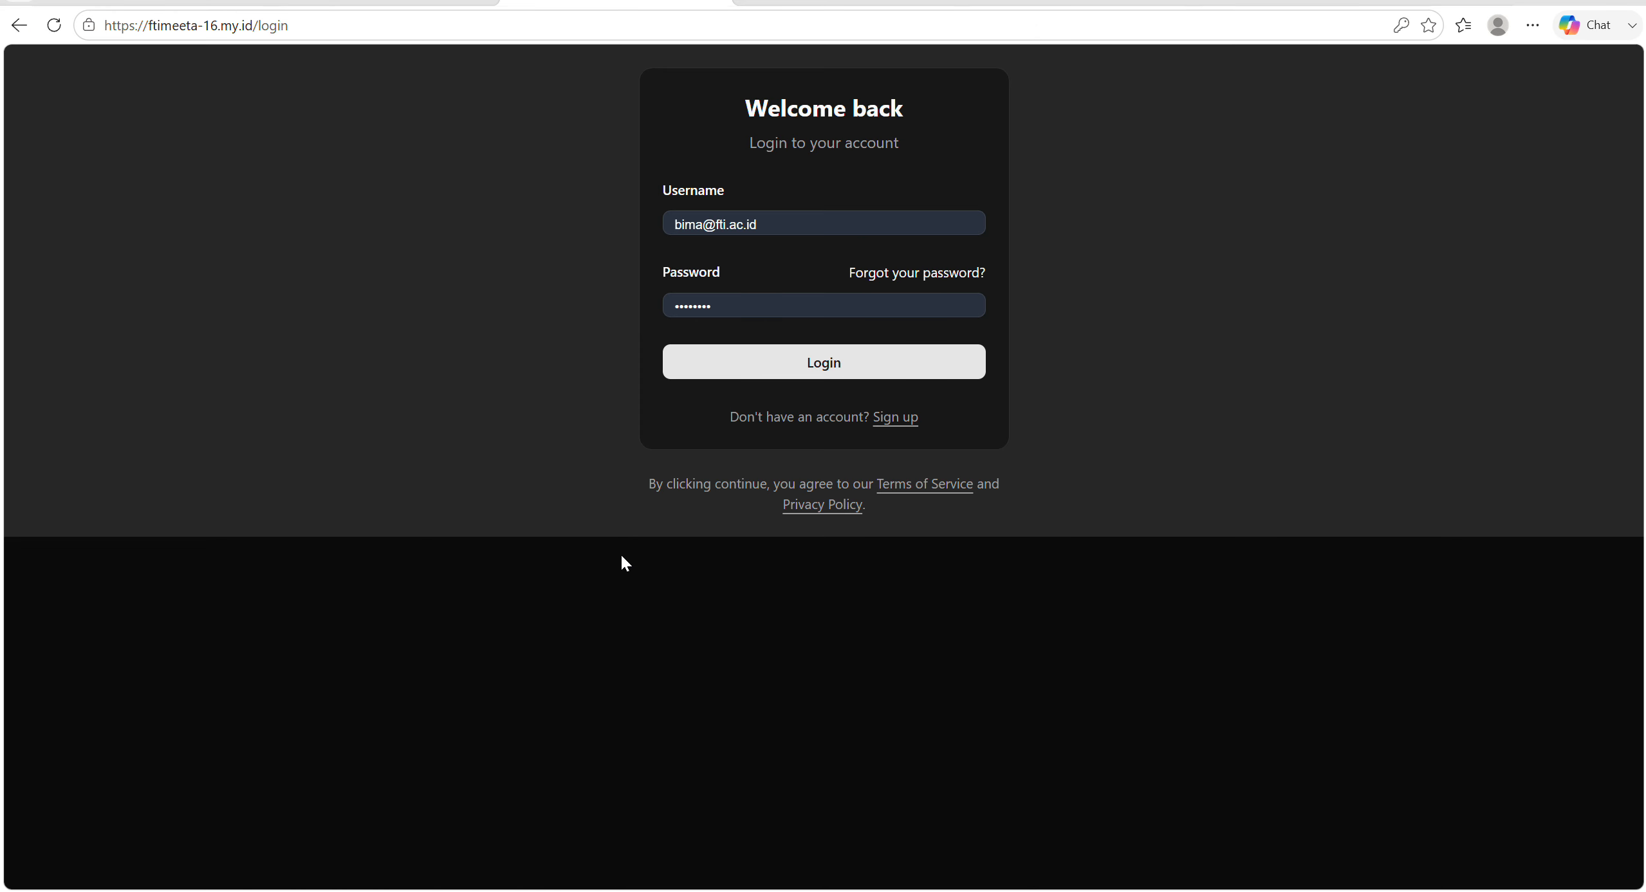
pyautogui.click(727, 233)
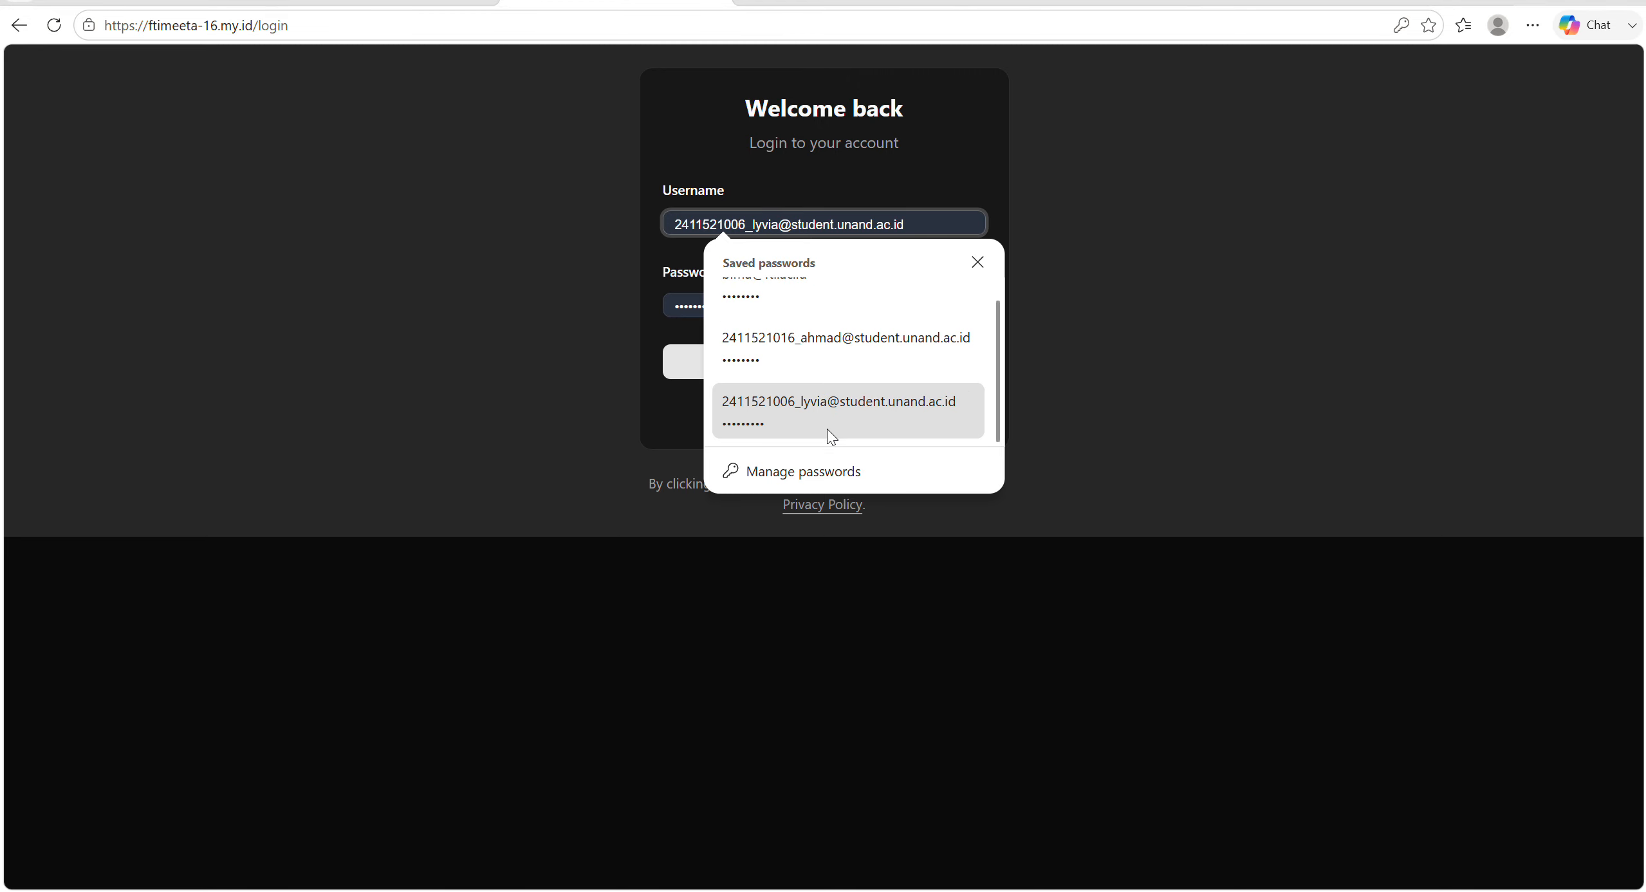
pyautogui.click(812, 348)
pyautogui.click(812, 369)
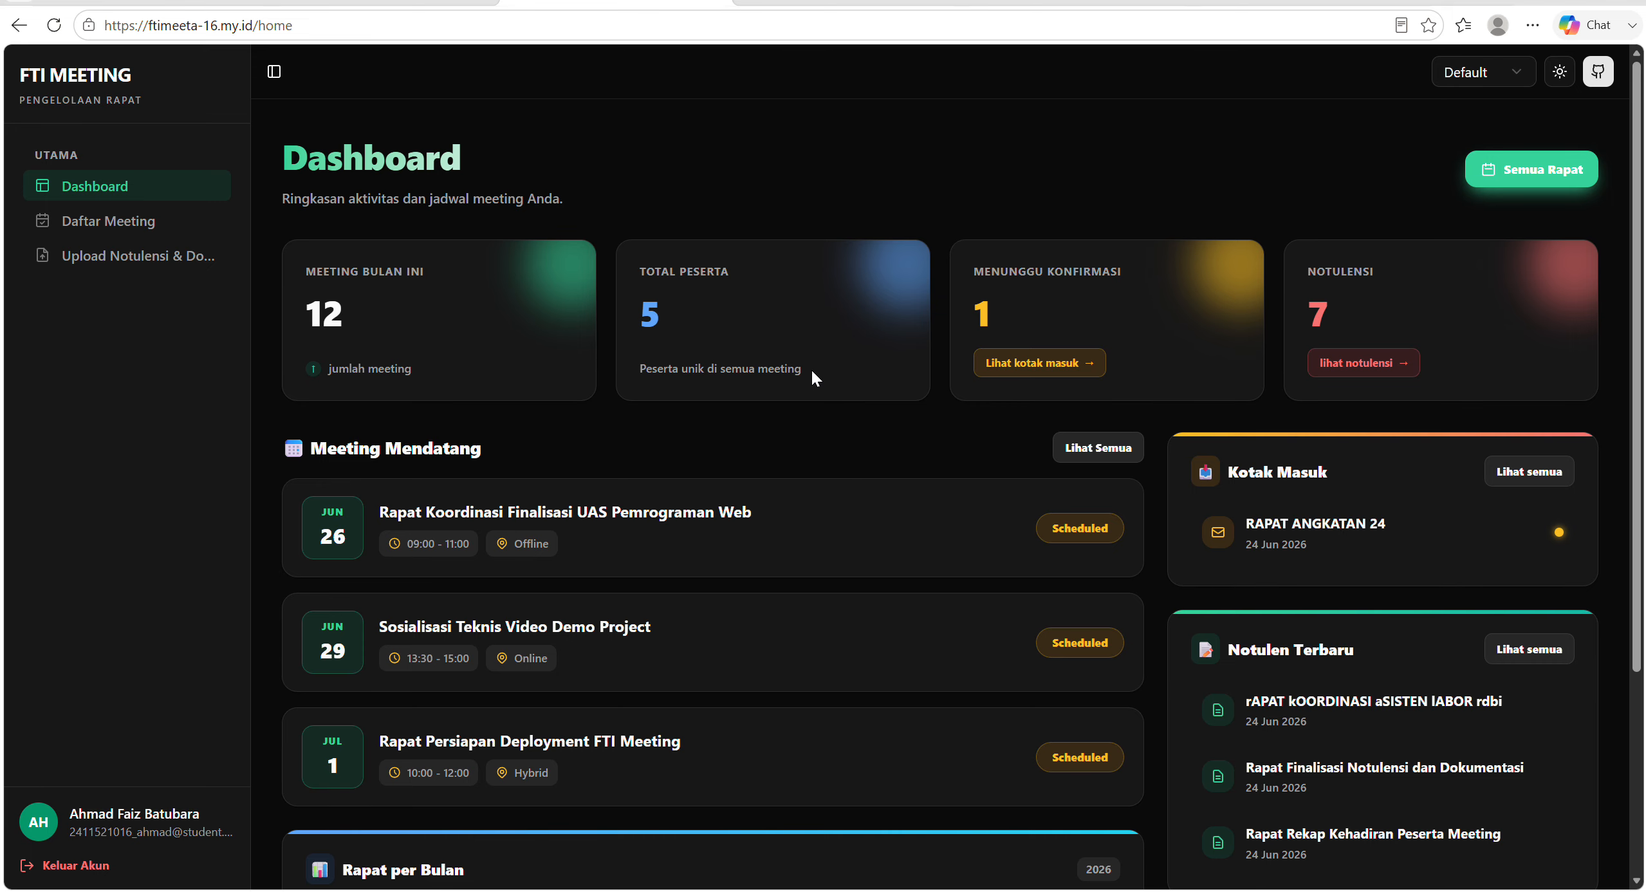
pyautogui.click(90, 223)
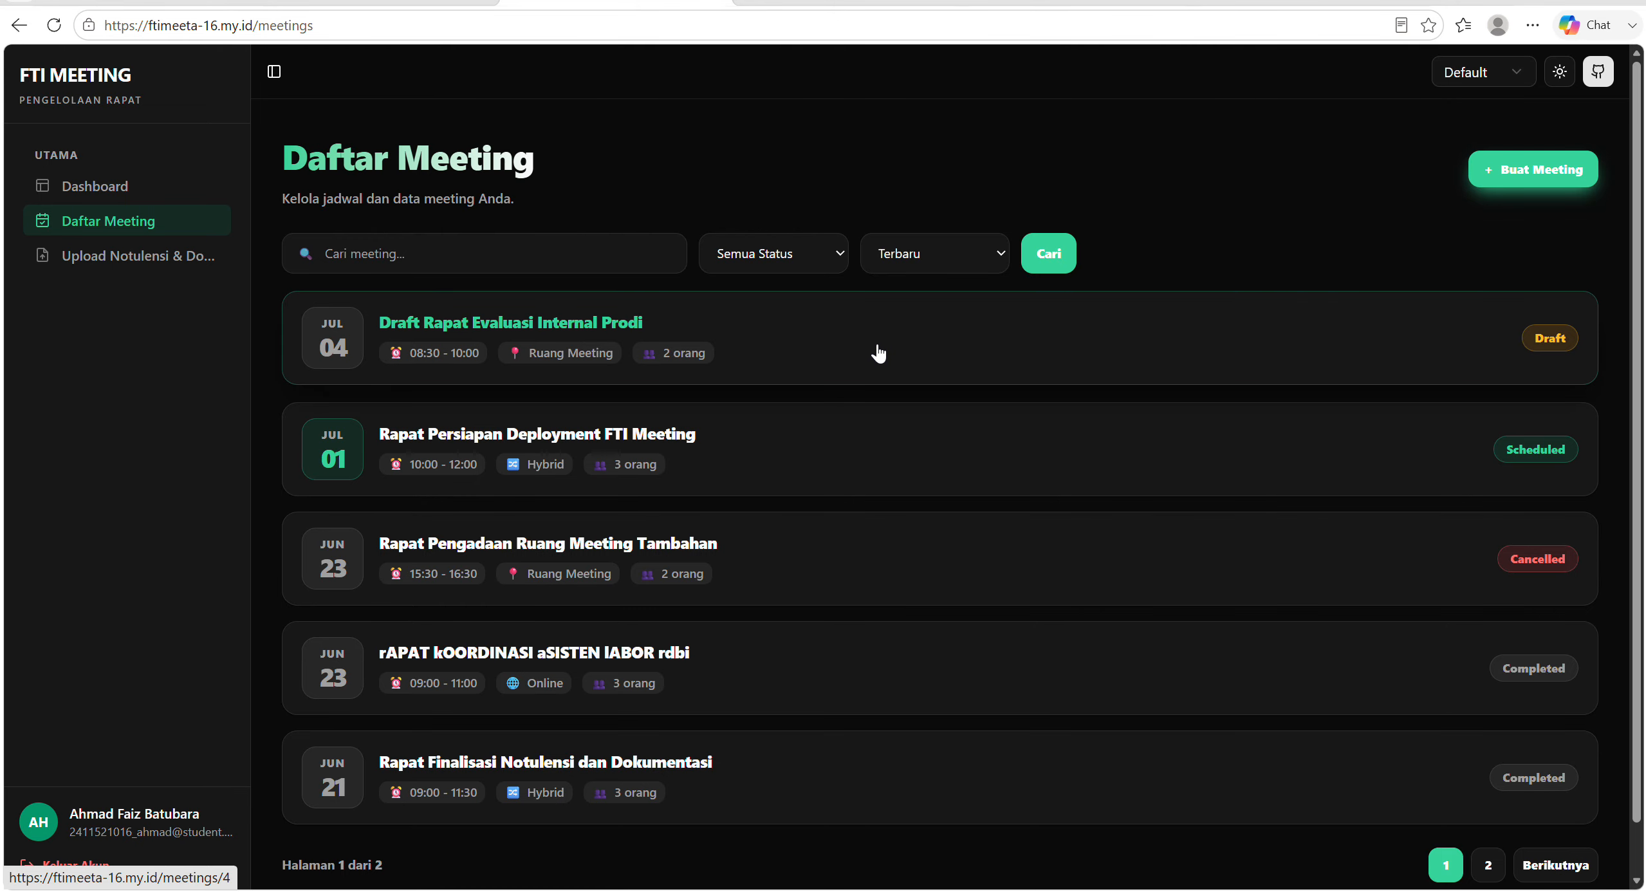
# Delete the cancelled meeting Rapat Pengadaan Ruang Meeting Tambahan and check the meeting list.
pyautogui.click(1035, 566)
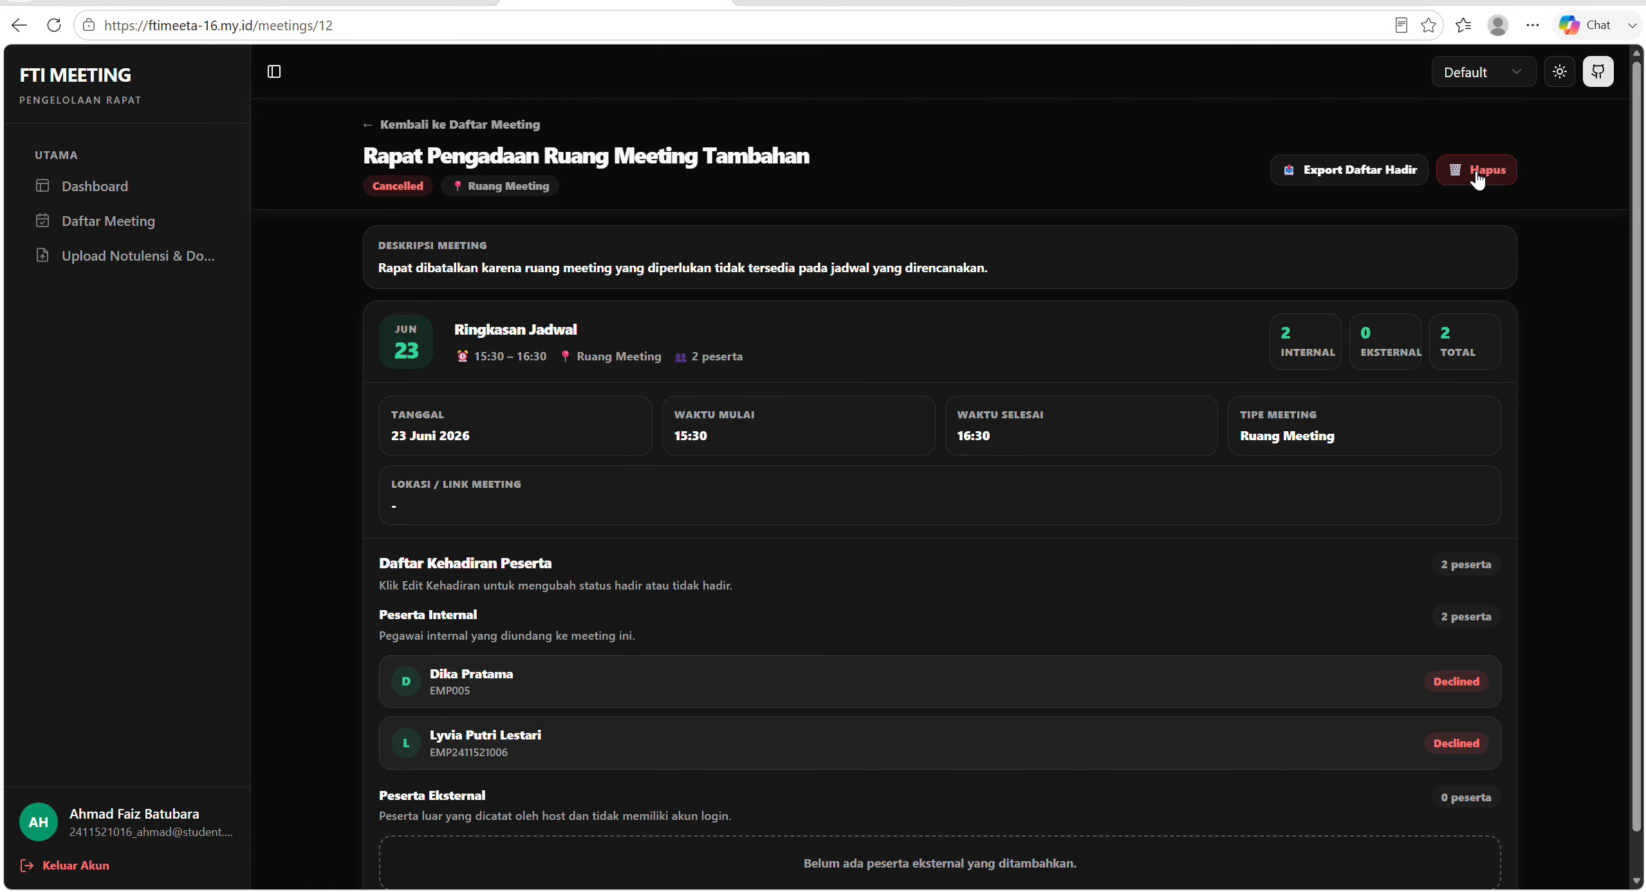
pyautogui.click(1477, 181)
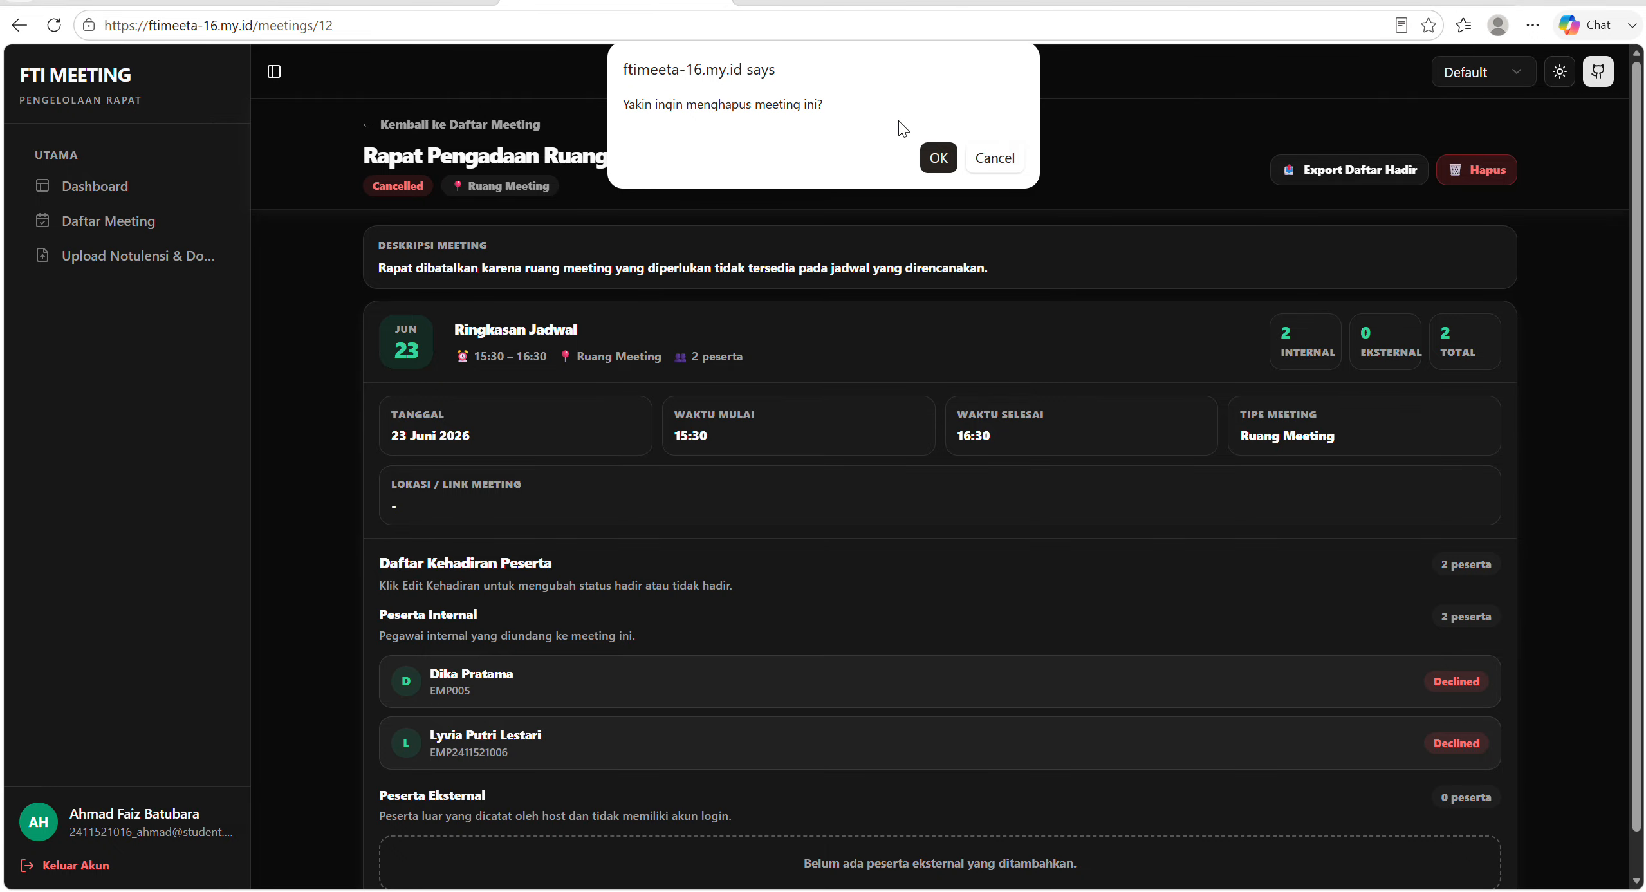
pyautogui.click(939, 159)
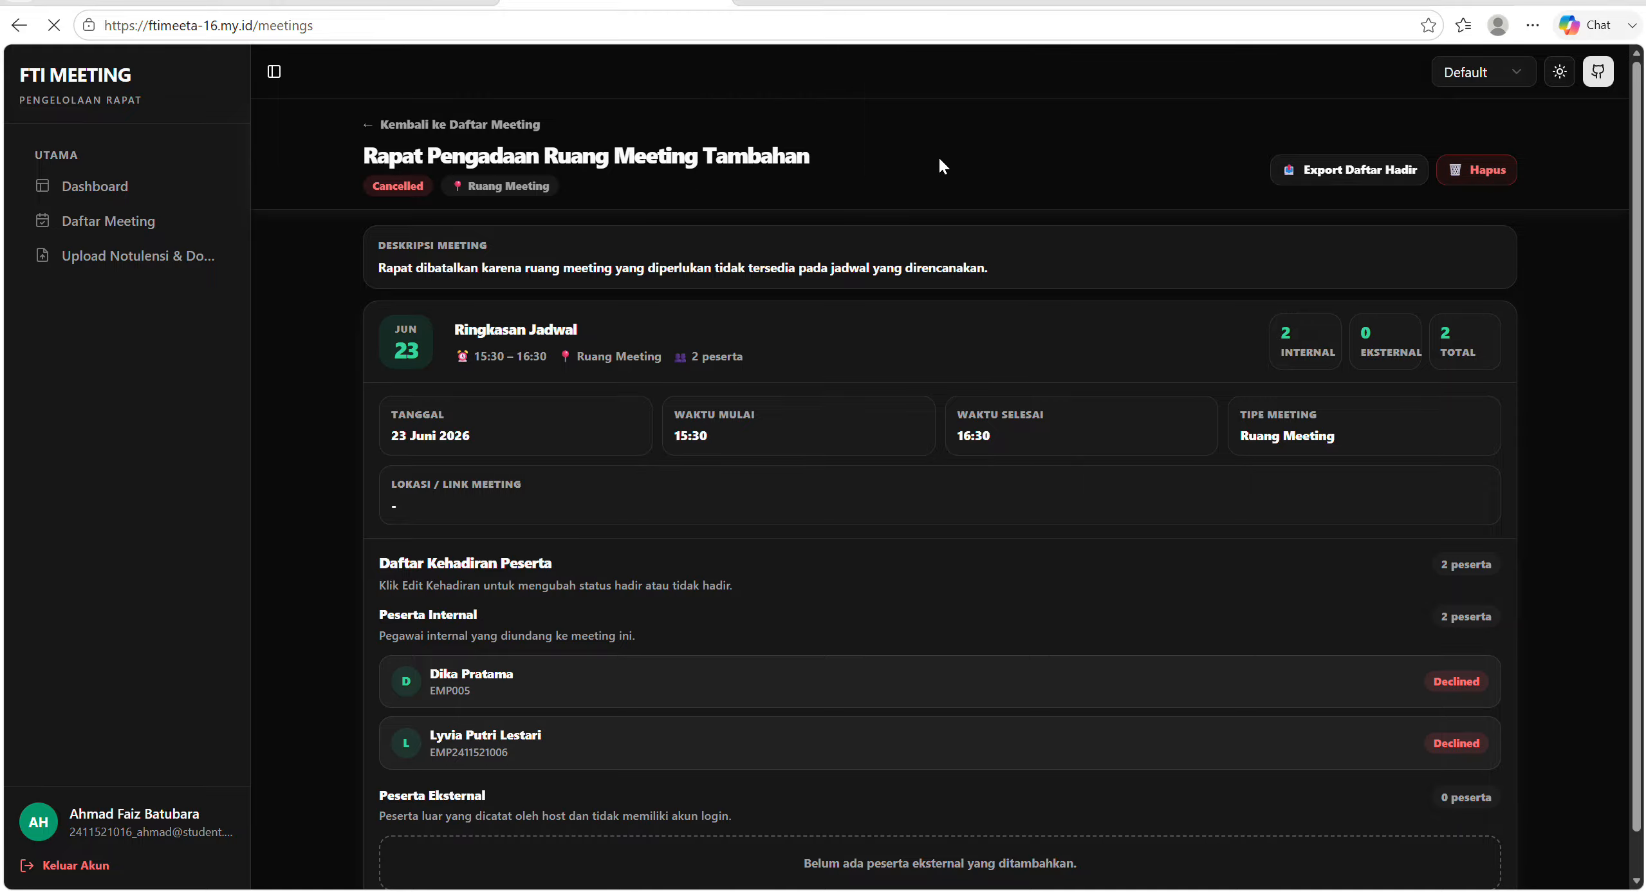
pyautogui.scroll(-1, 927, 411)
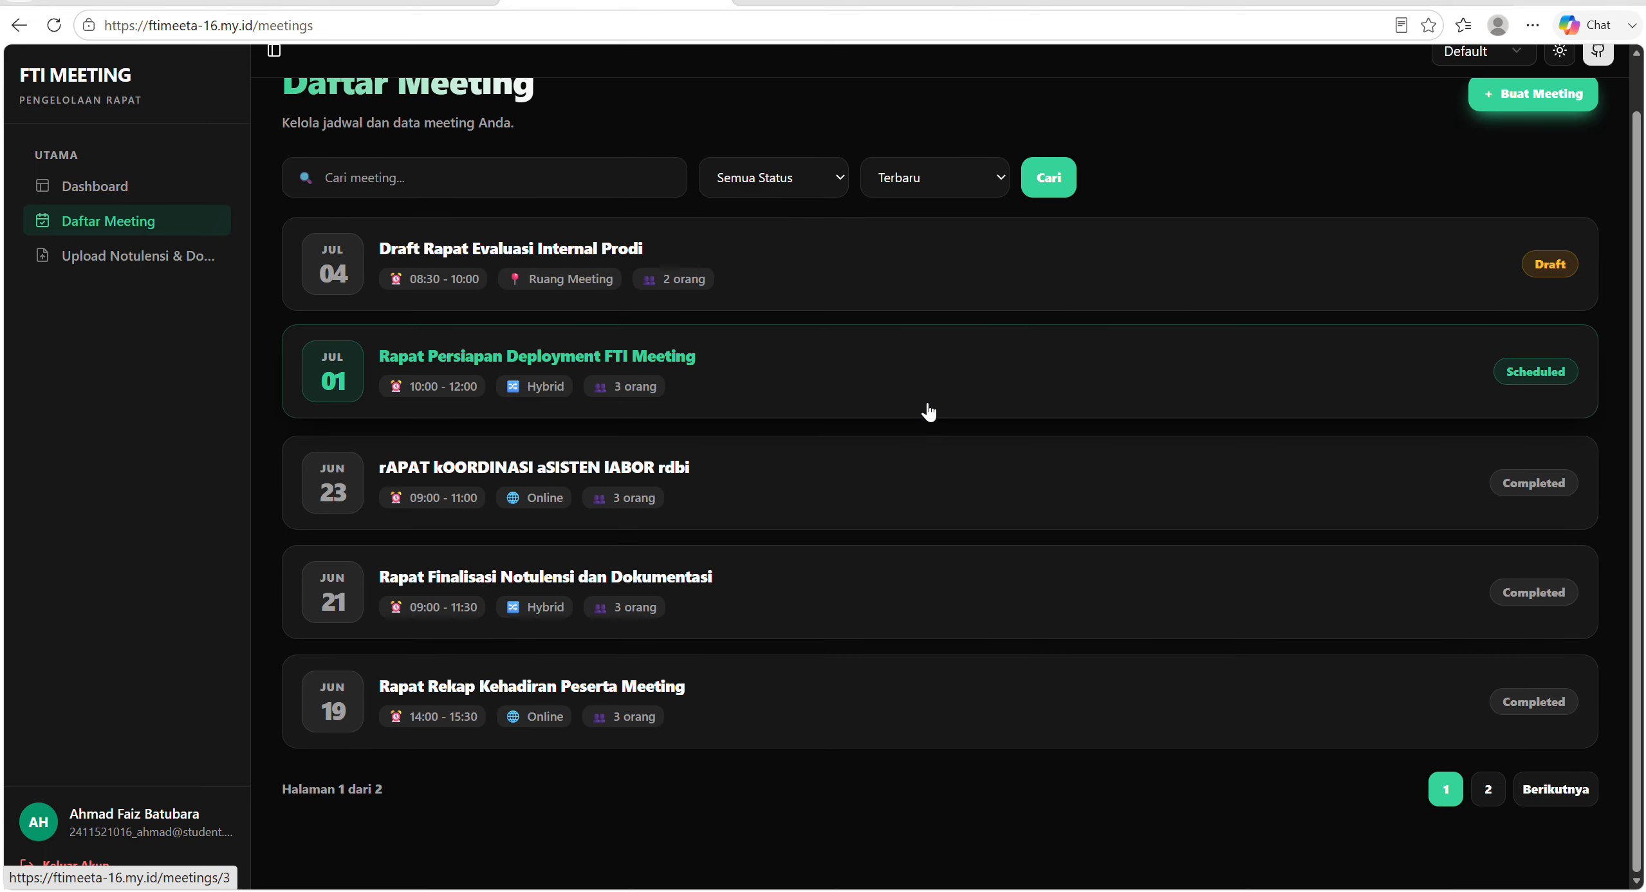
pyautogui.scroll(2, 927, 412)
pyautogui.scroll(-1, 929, 412)
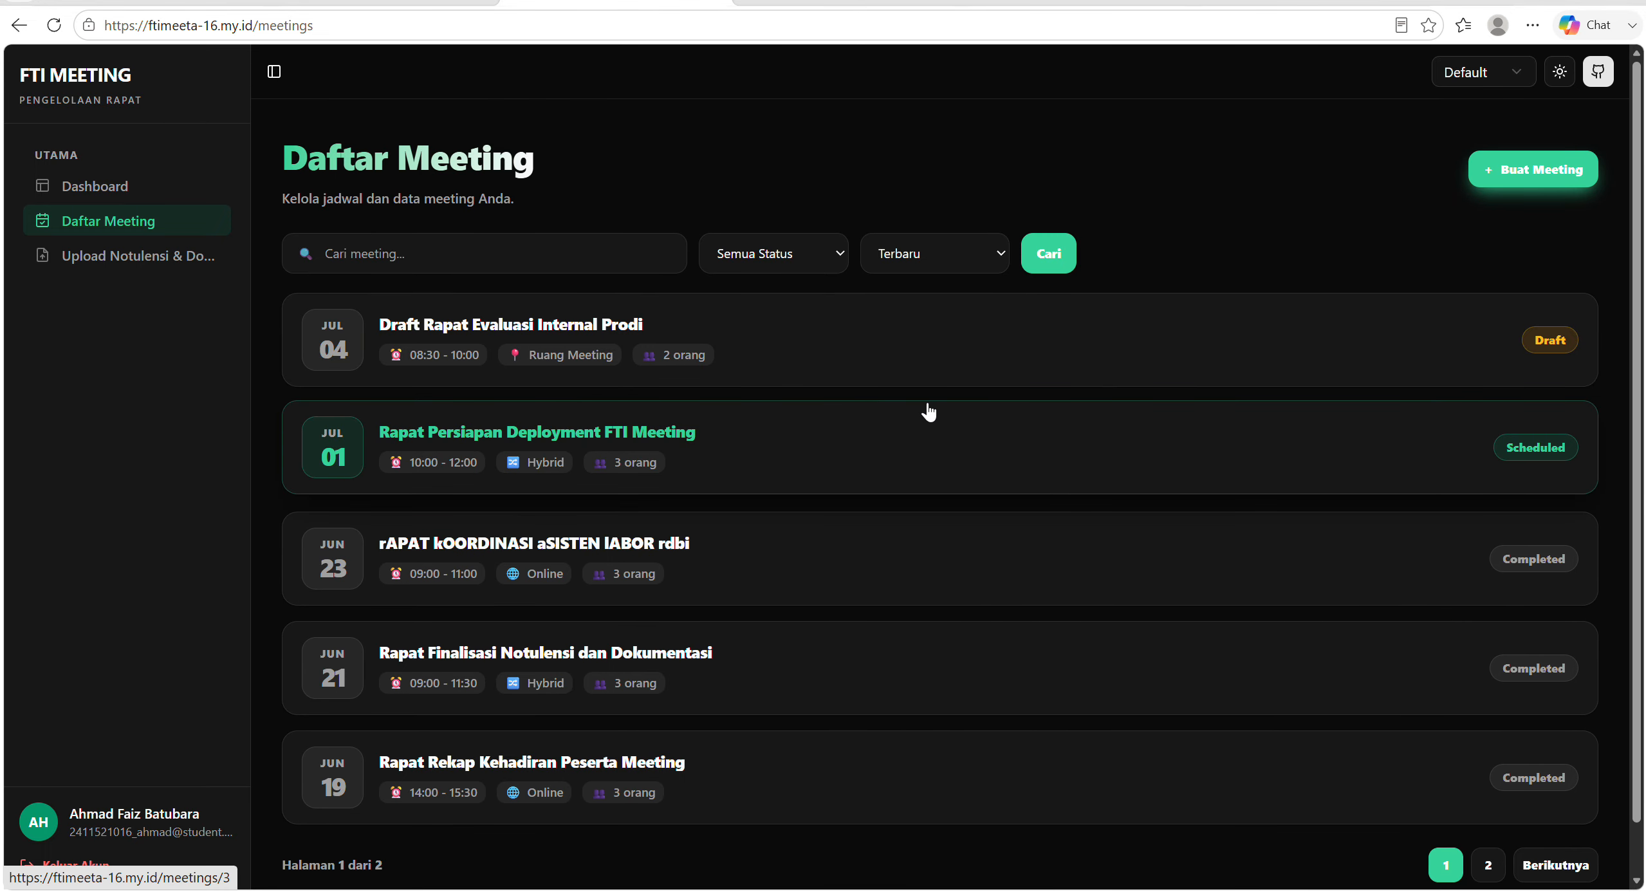
# Search the meeting list for "rapat pengadaan barang" across all statuses.
pyautogui.click(478, 266)
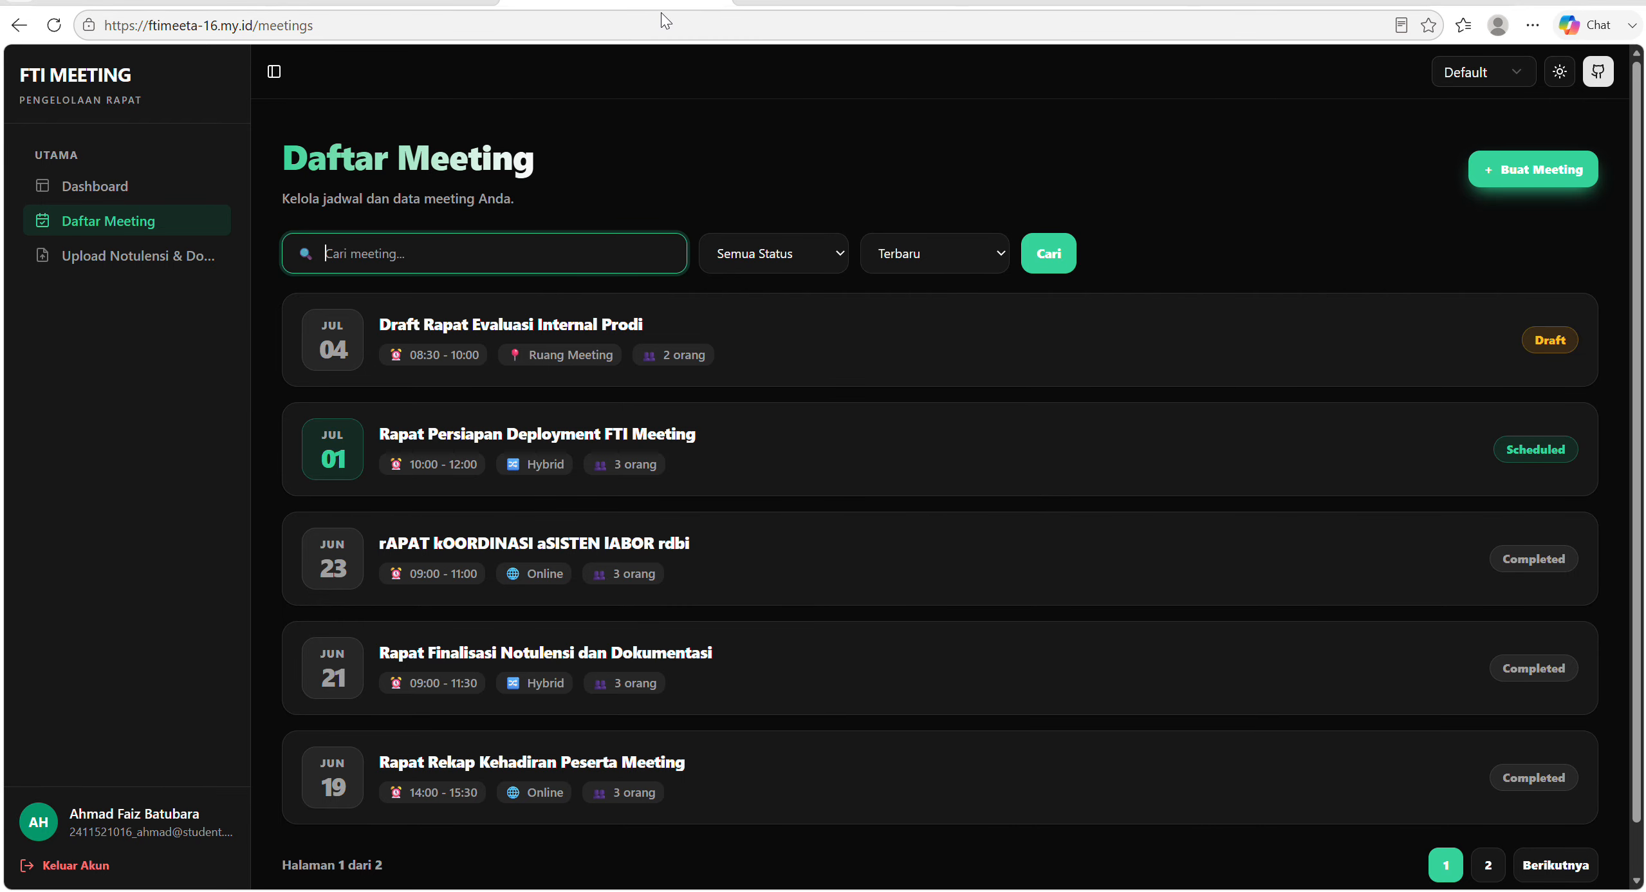
pyautogui.press('Return')
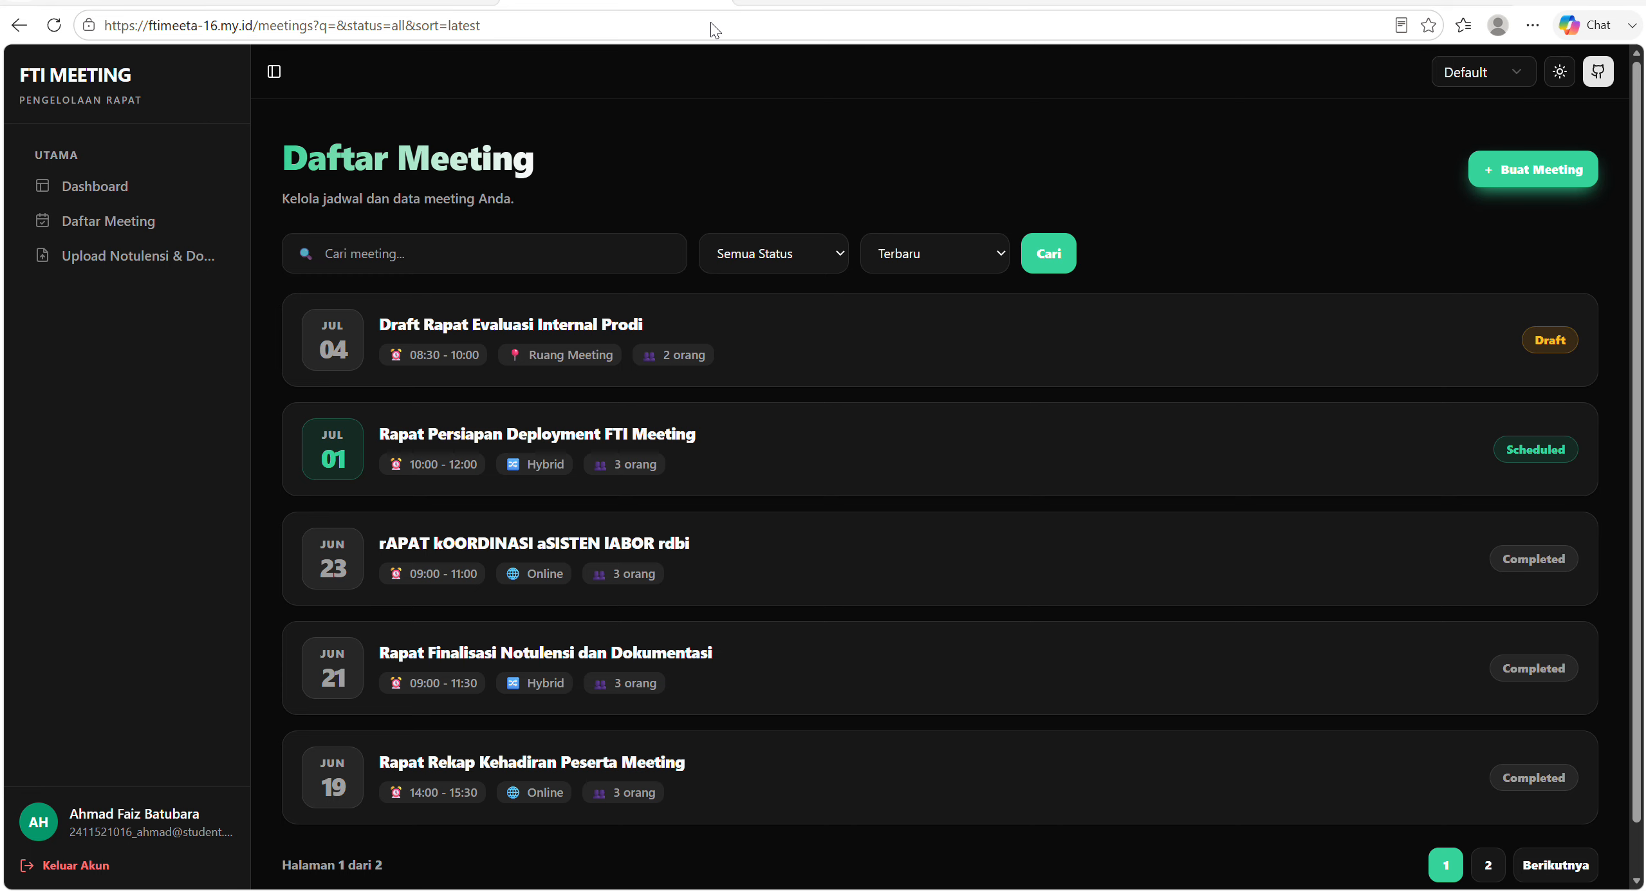
pyautogui.click(521, 259)
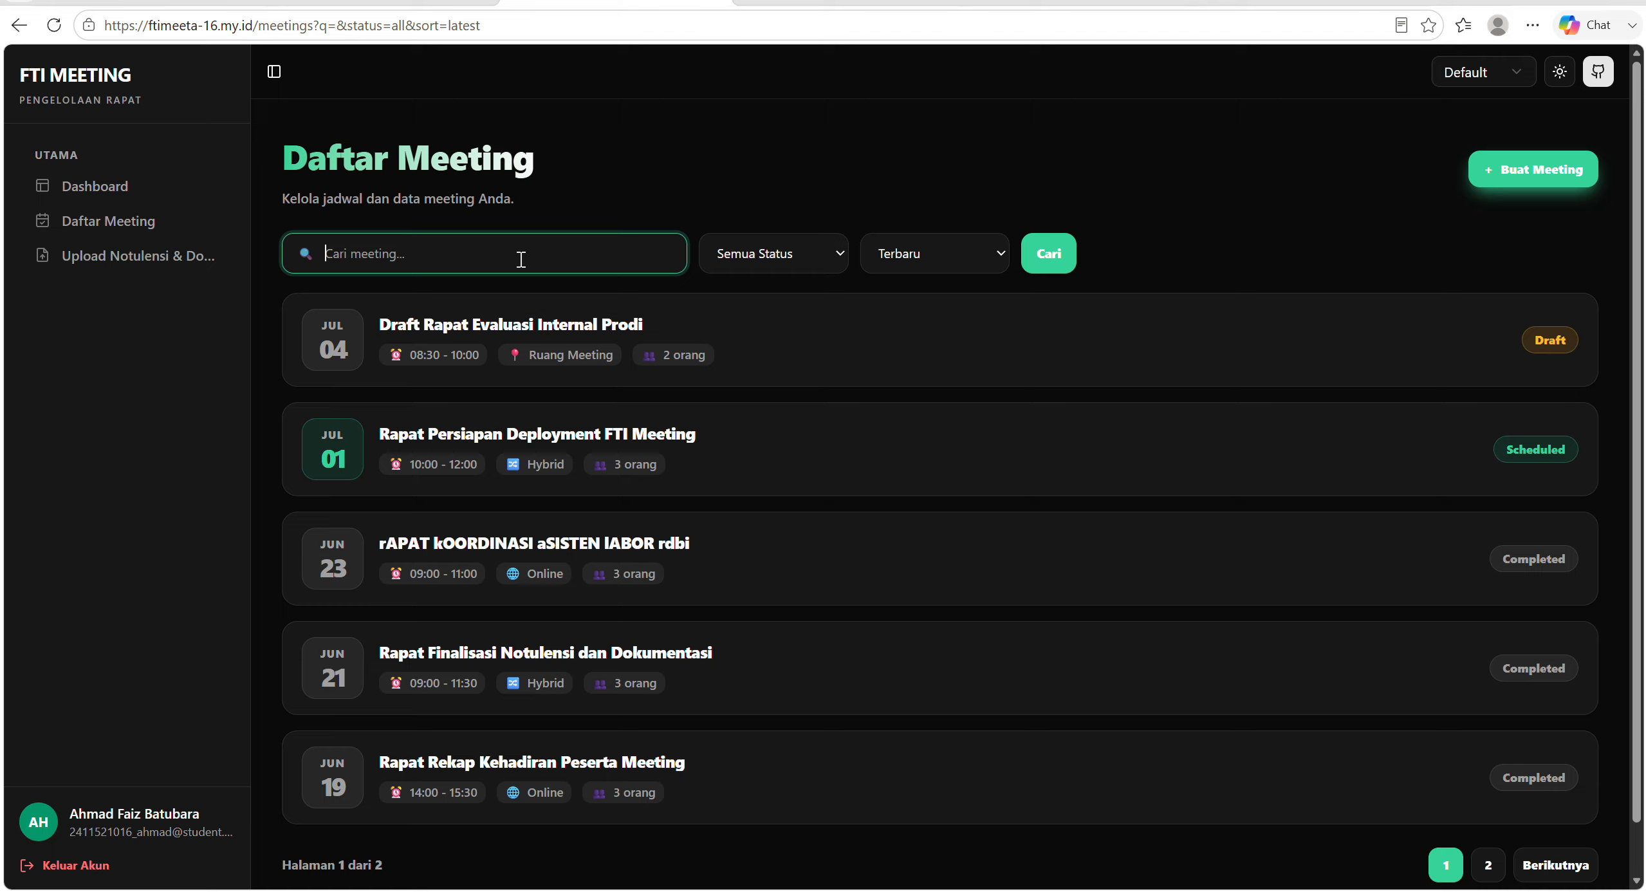
pyautogui.write('rapat pengadaan barang')
pyautogui.click(1048, 265)
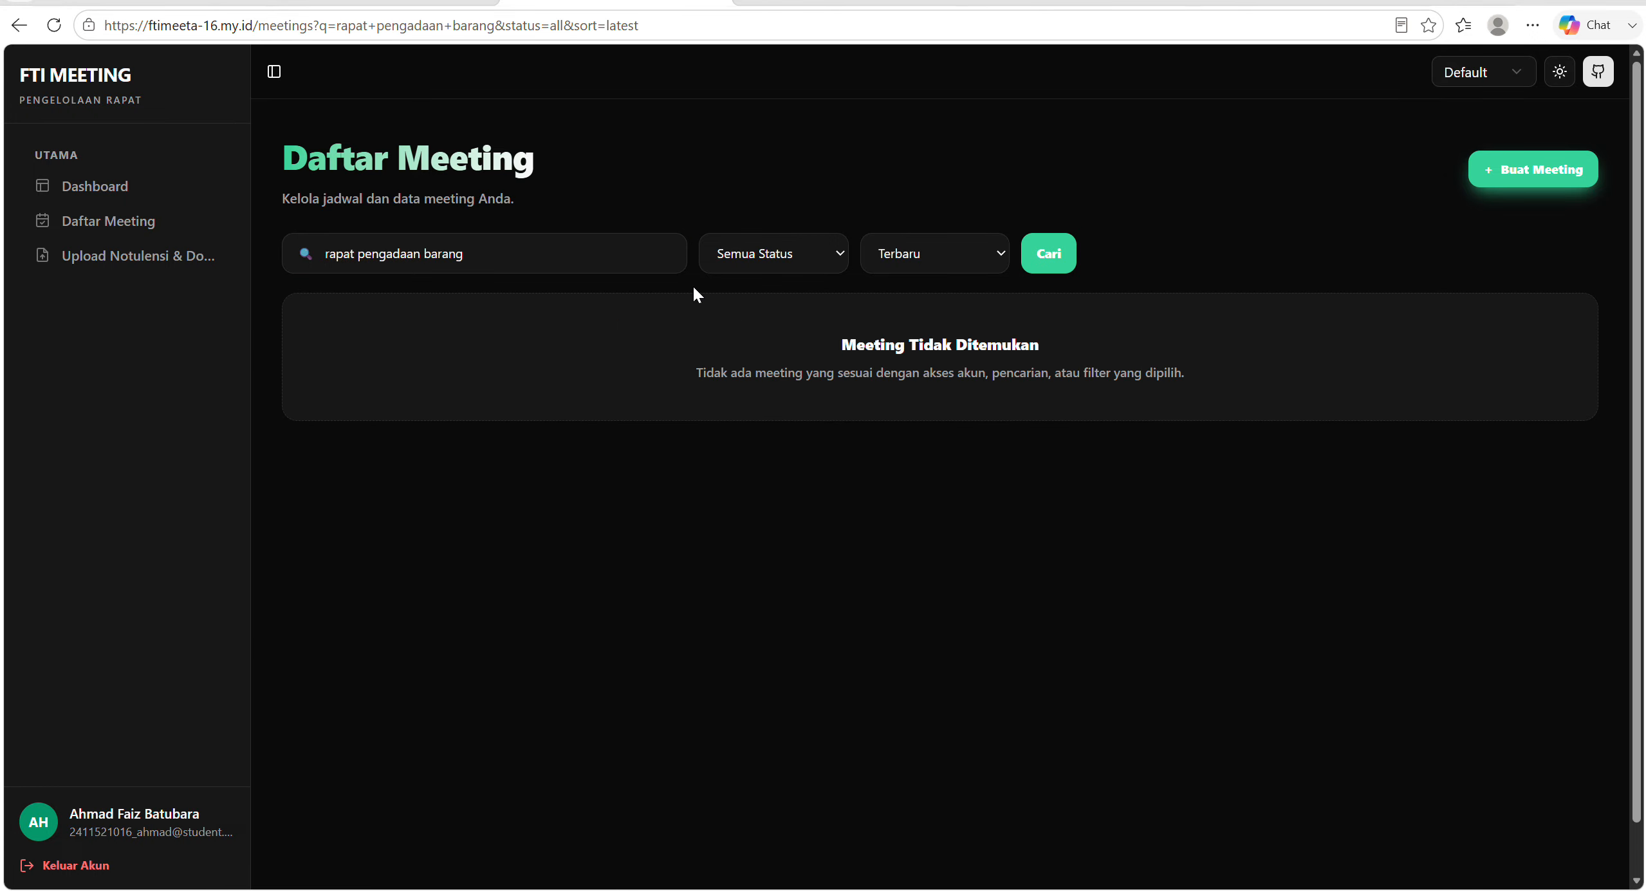
# Clear the search text and list all meetings again.
pyautogui.click(595, 256)
pyautogui.moveTo(326, 256); pyautogui.dragTo(525, 279)
pyautogui.press('BackSpace')
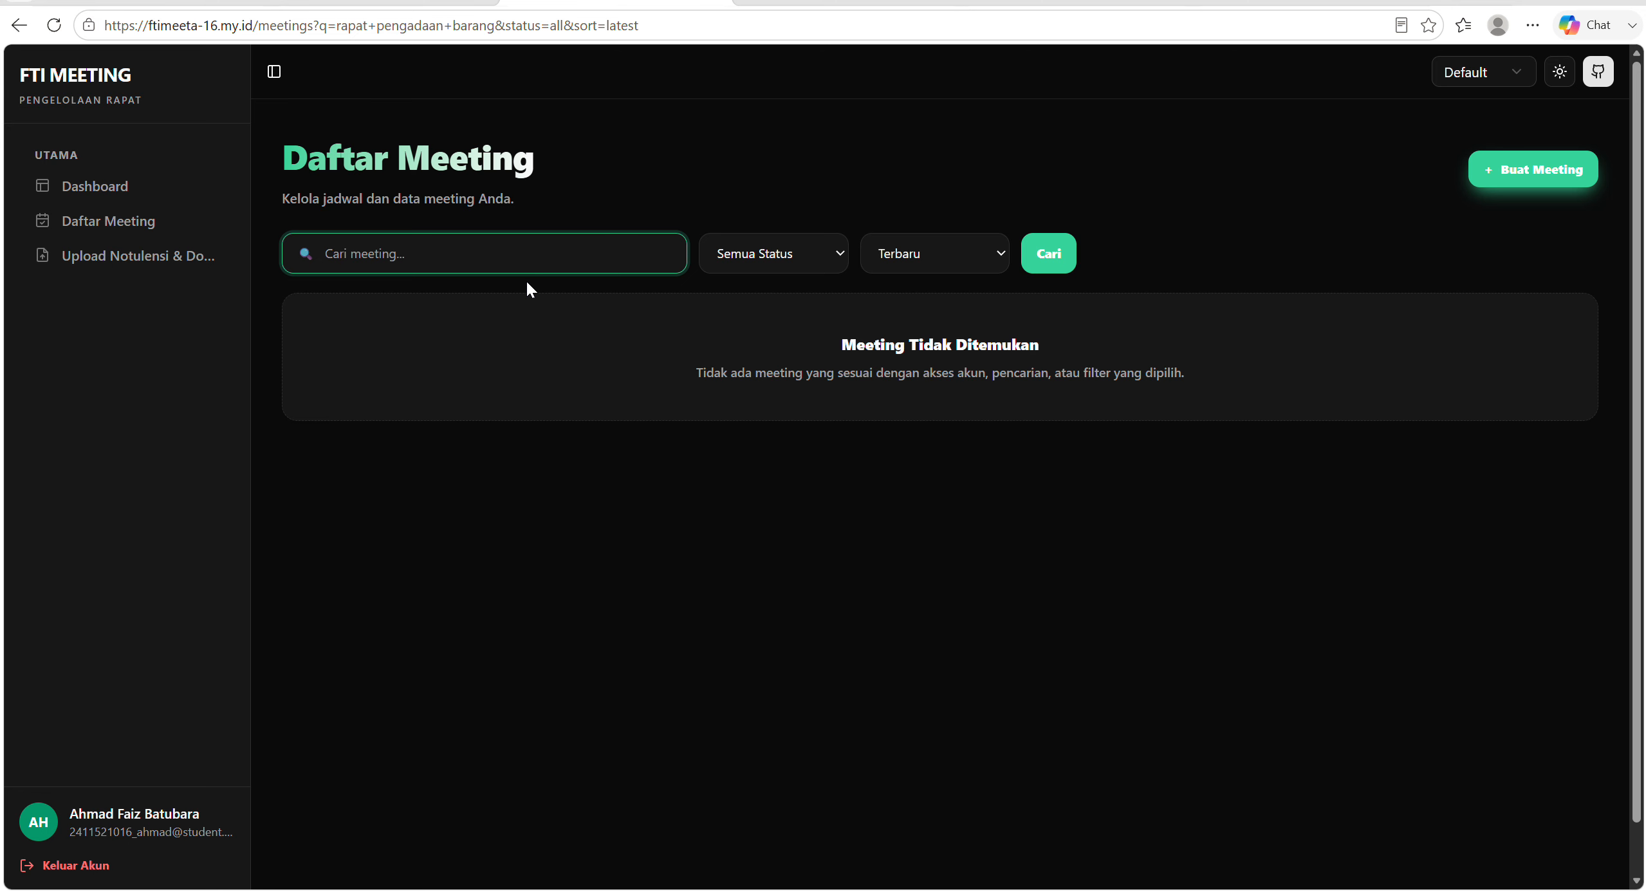
pyautogui.click(1056, 256)
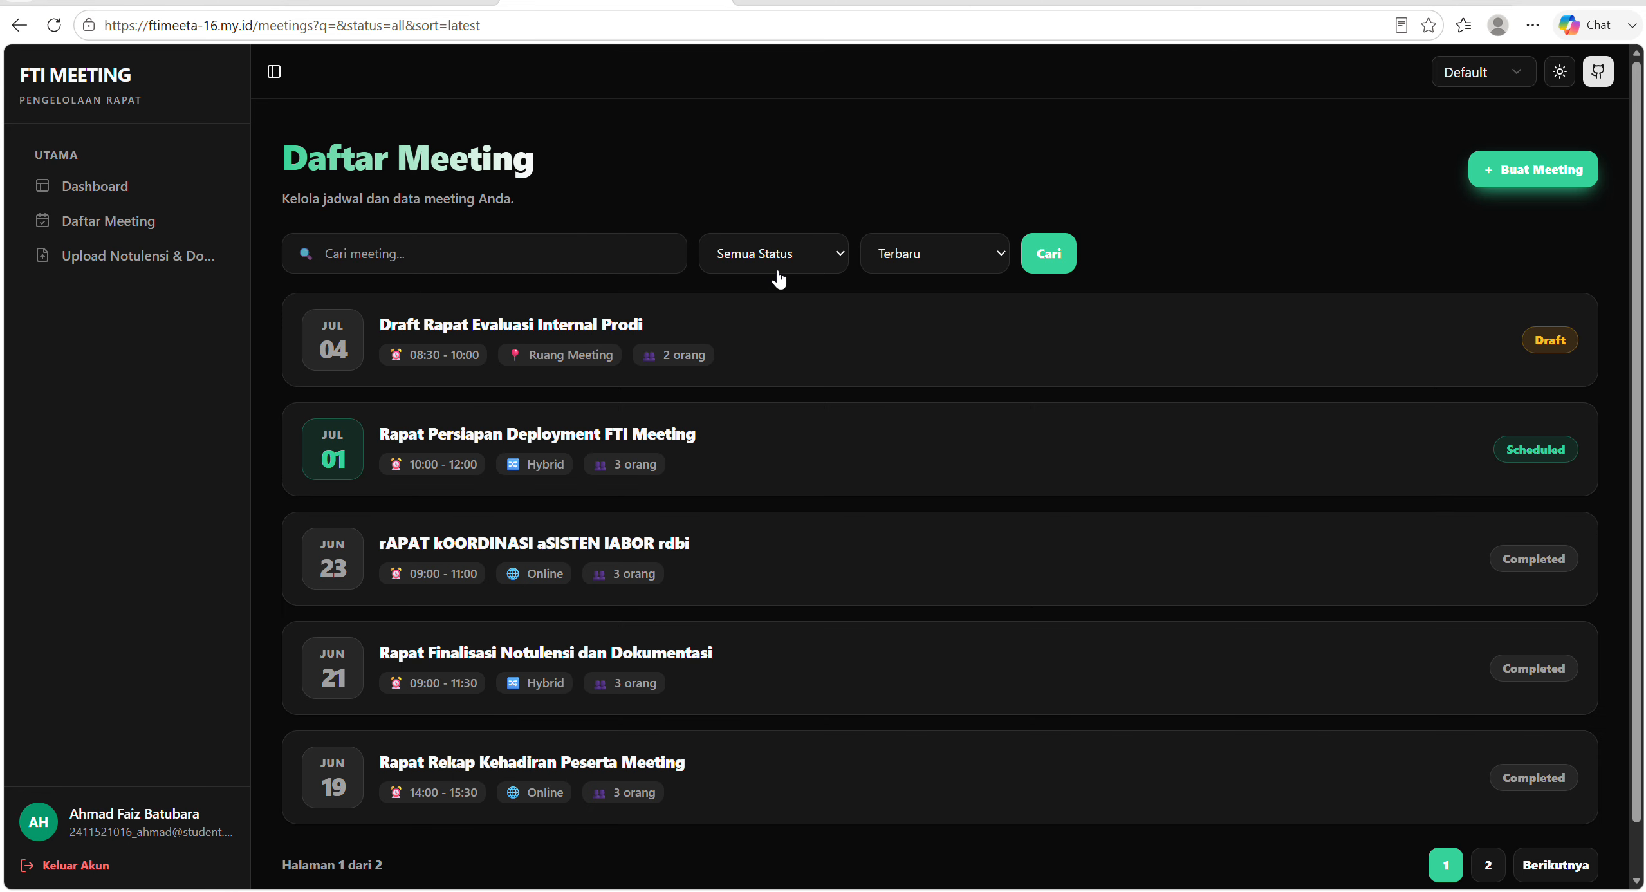
# Filter the meeting list by the Cancelled status.
pyautogui.click(777, 270)
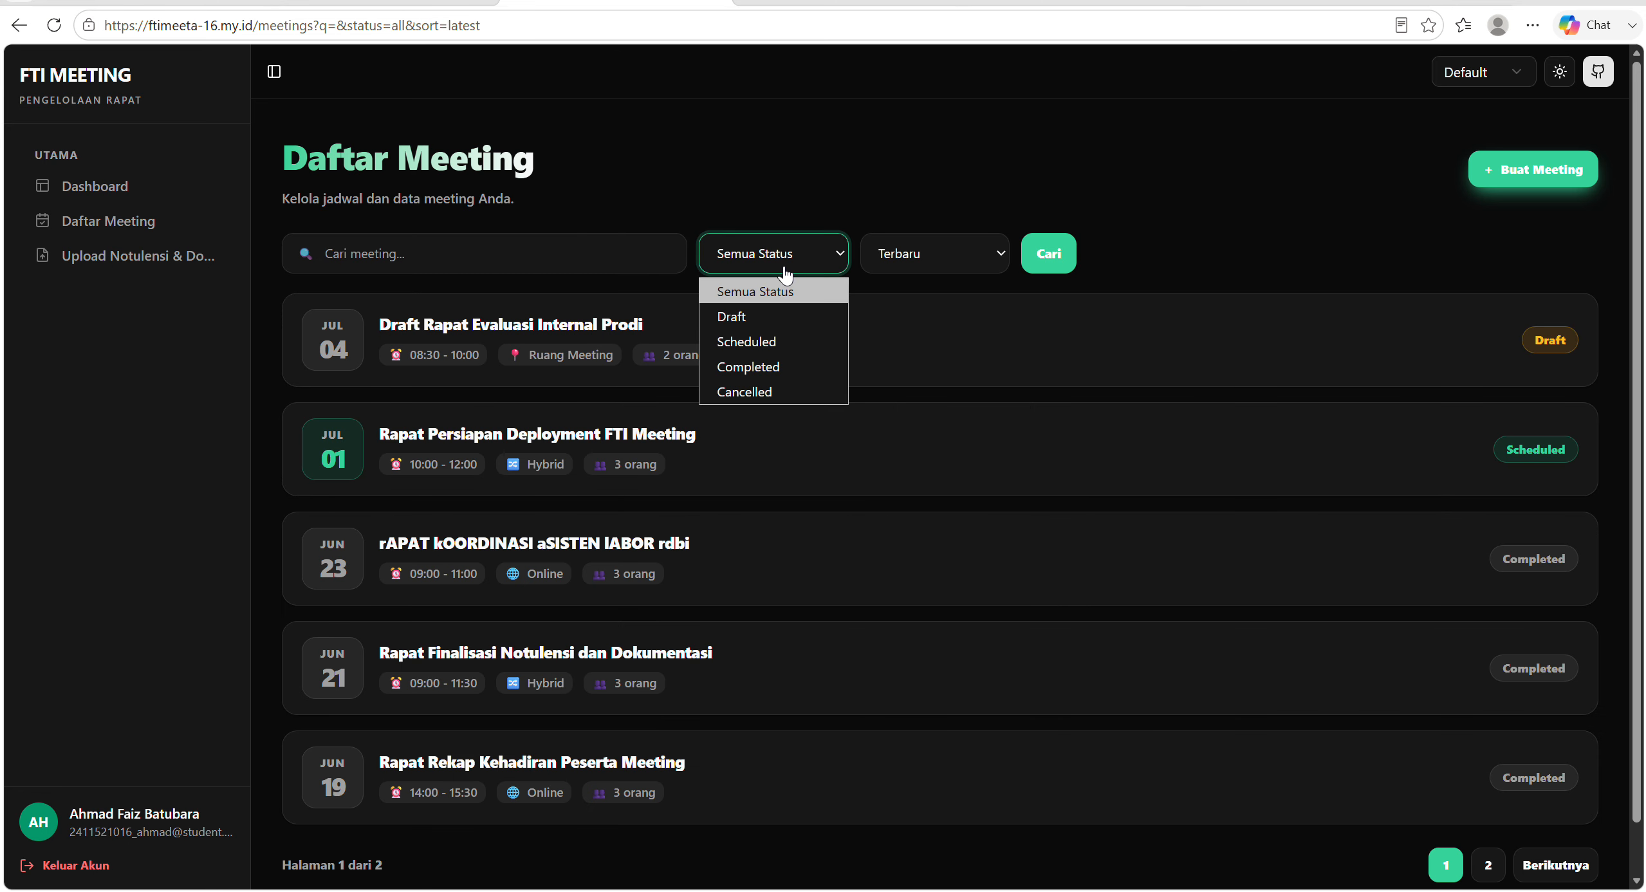
pyautogui.click(790, 390)
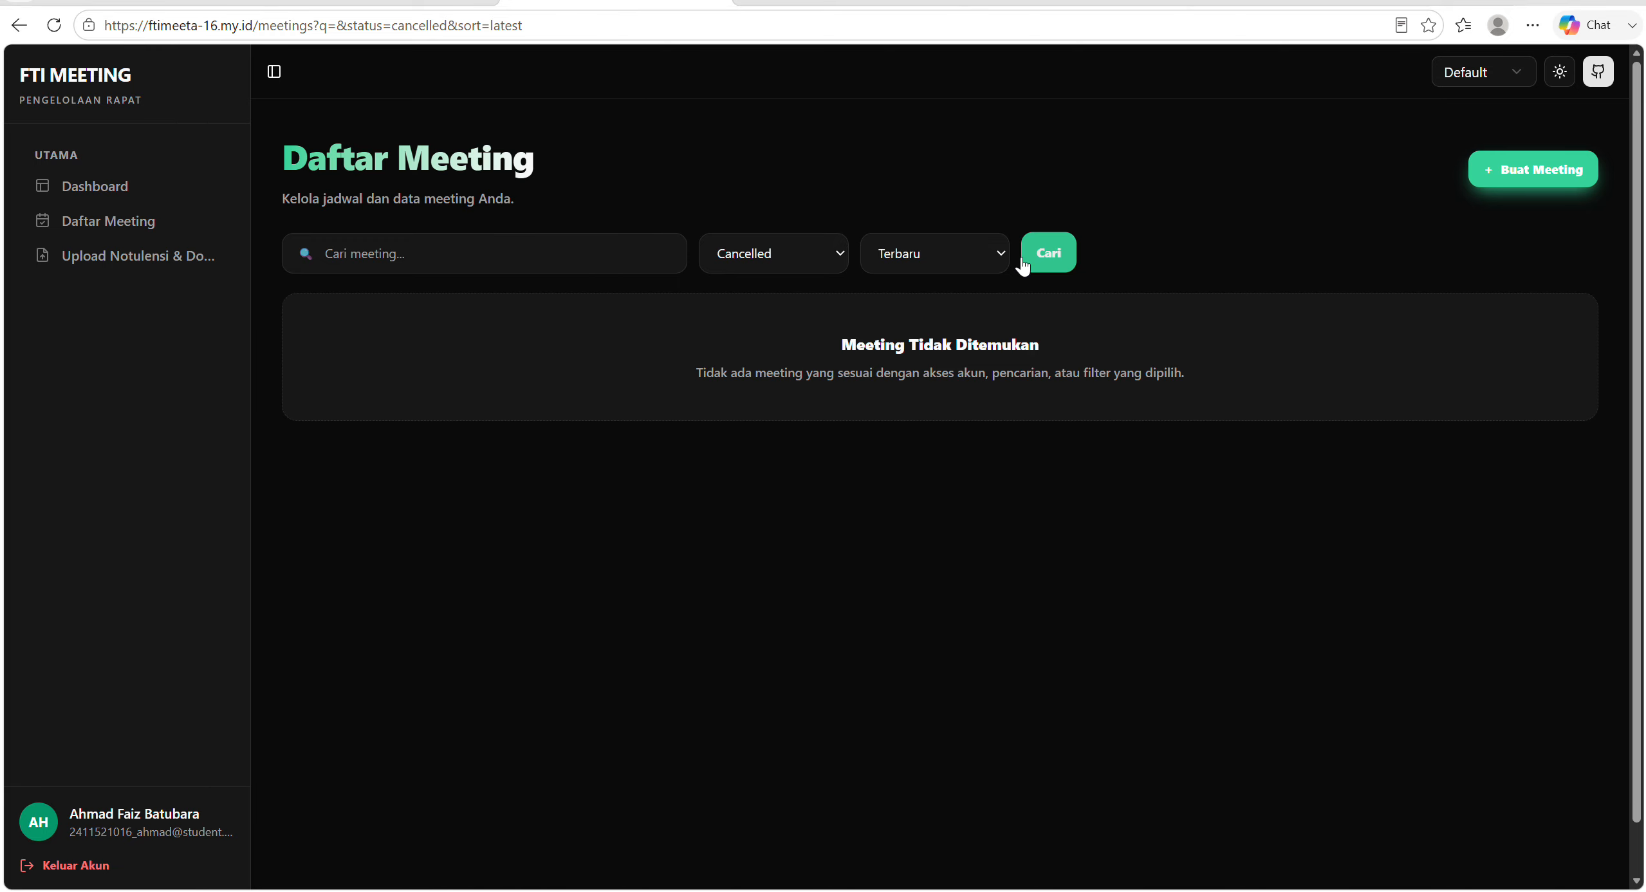
pyautogui.click(838, 260)
pyautogui.press('Escape')
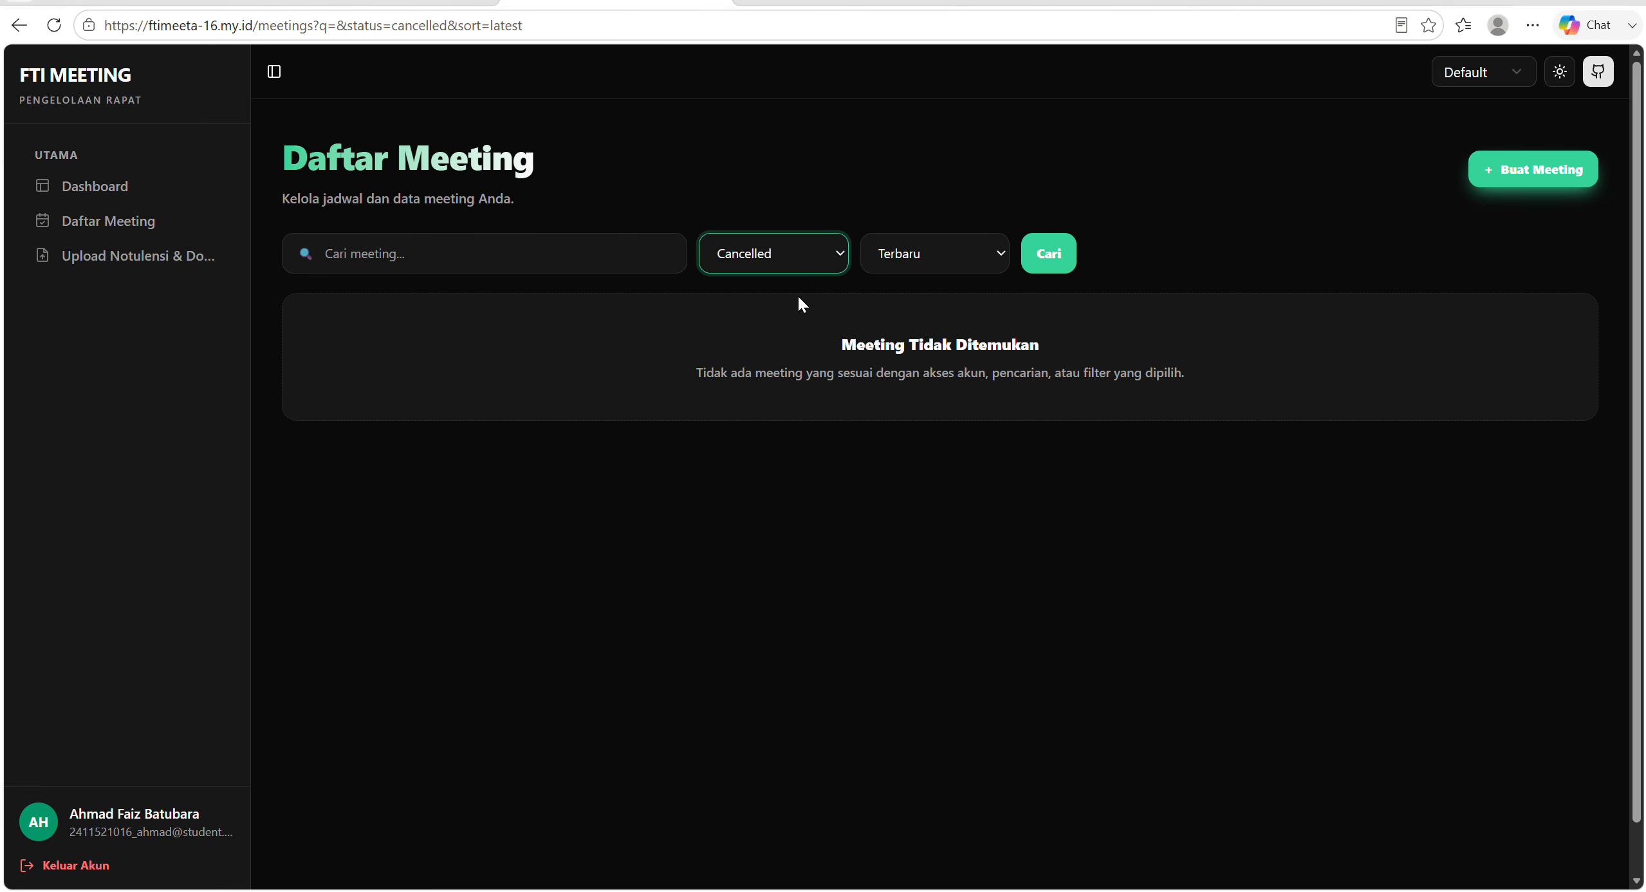